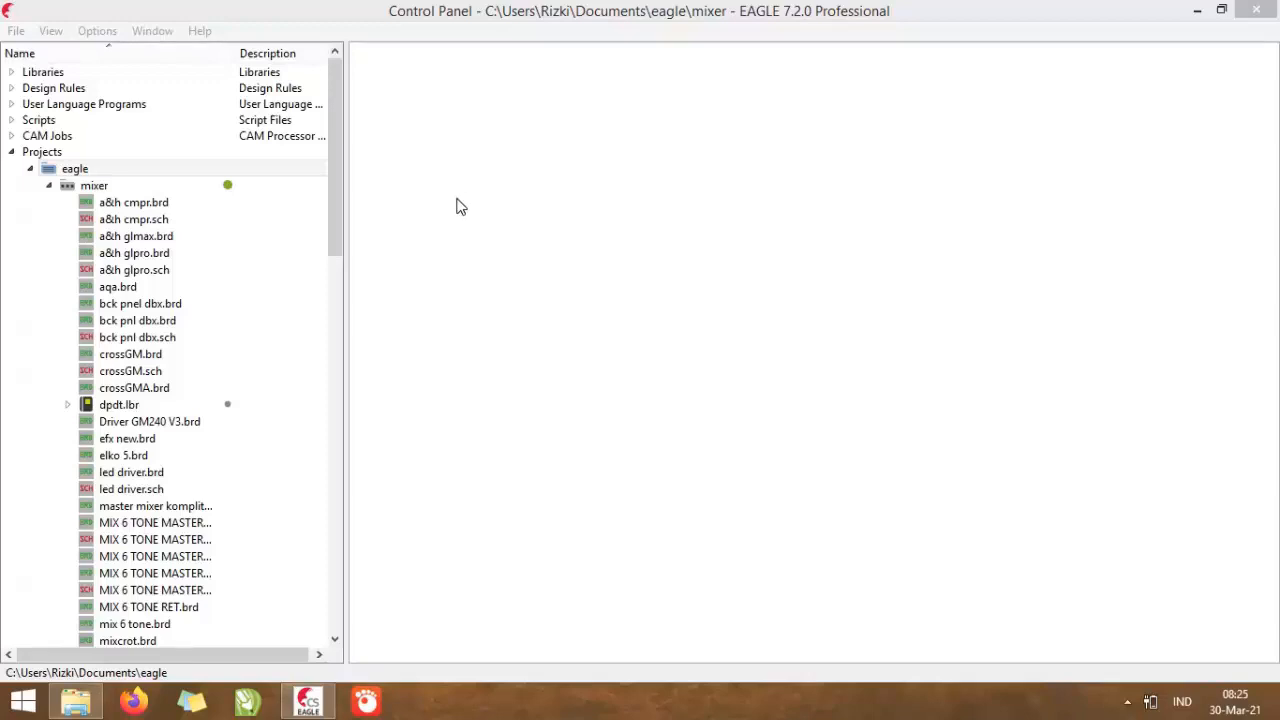
# Create a new schematic in the mixer project and maximize its window
pyautogui.click(147, 189)
pyautogui.rightClick(147, 192)
pyautogui.moveTo(222, 223)
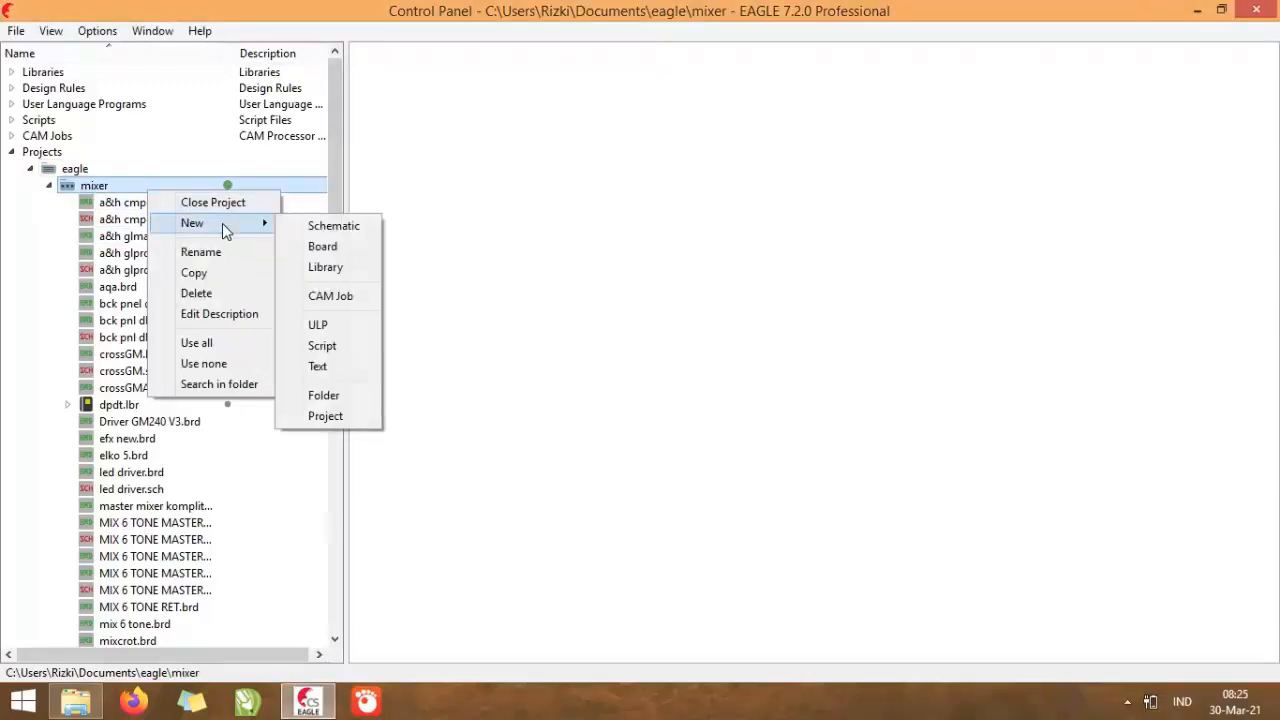
pyautogui.click(335, 230)
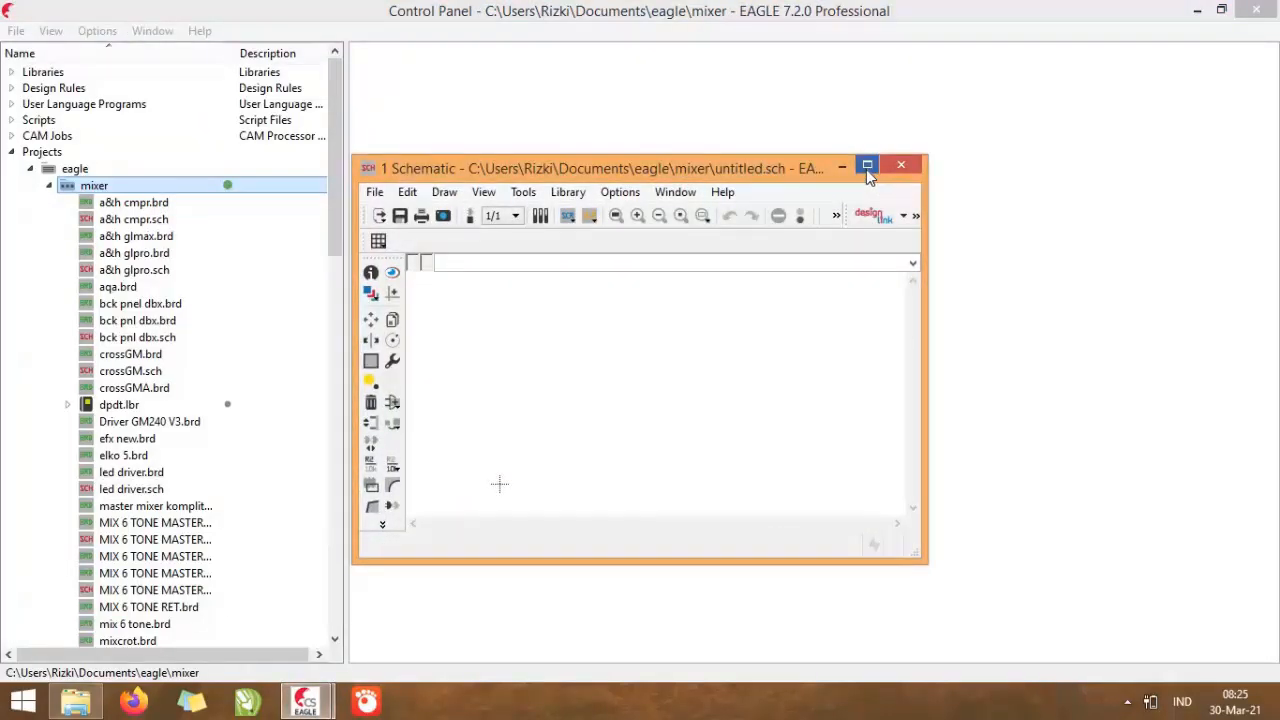
pyautogui.click(867, 167)
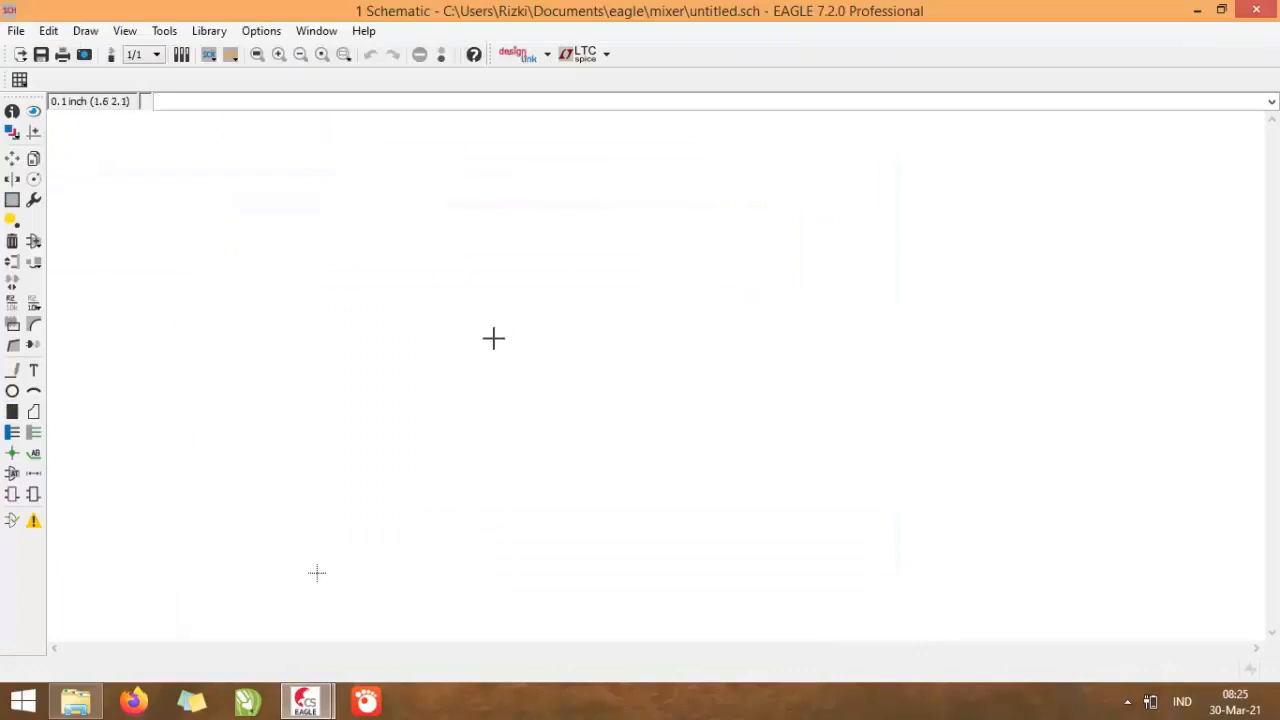
# Start adding a part and expand the *-NPN- group in the transistor library
pyautogui.click(33, 243)
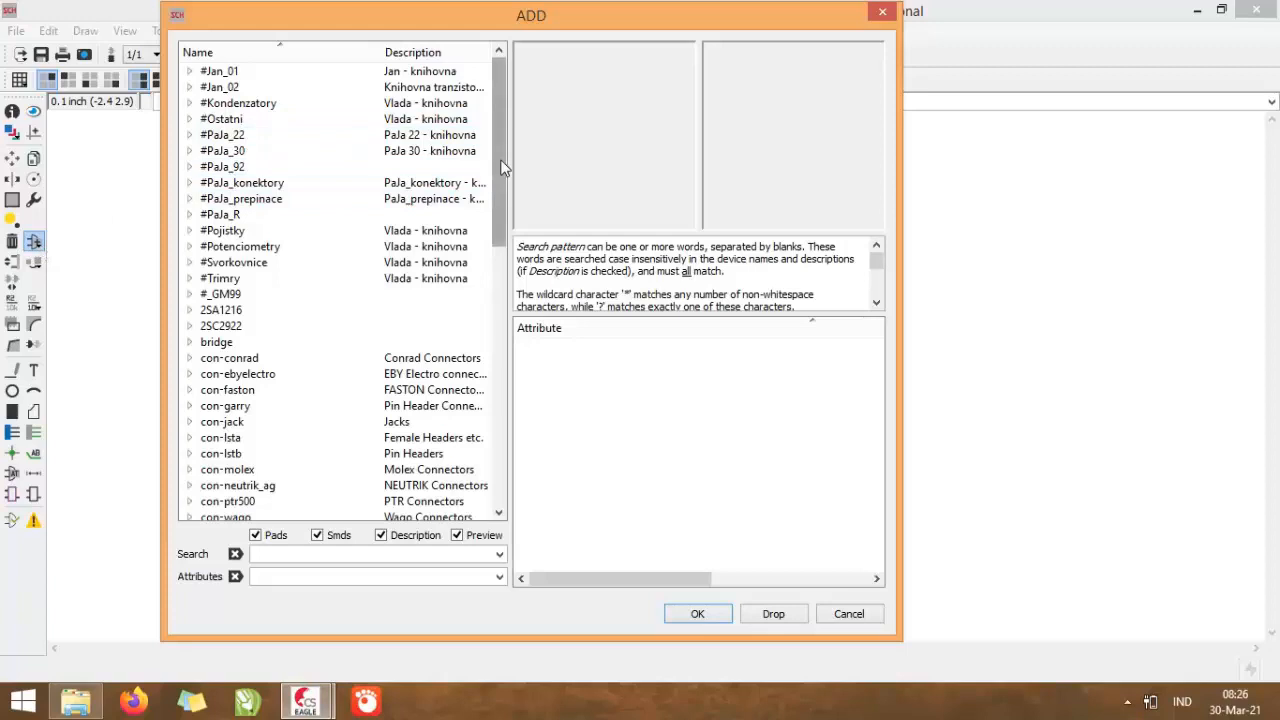
pyautogui.moveTo(500, 160); pyautogui.dragTo(497, 440)
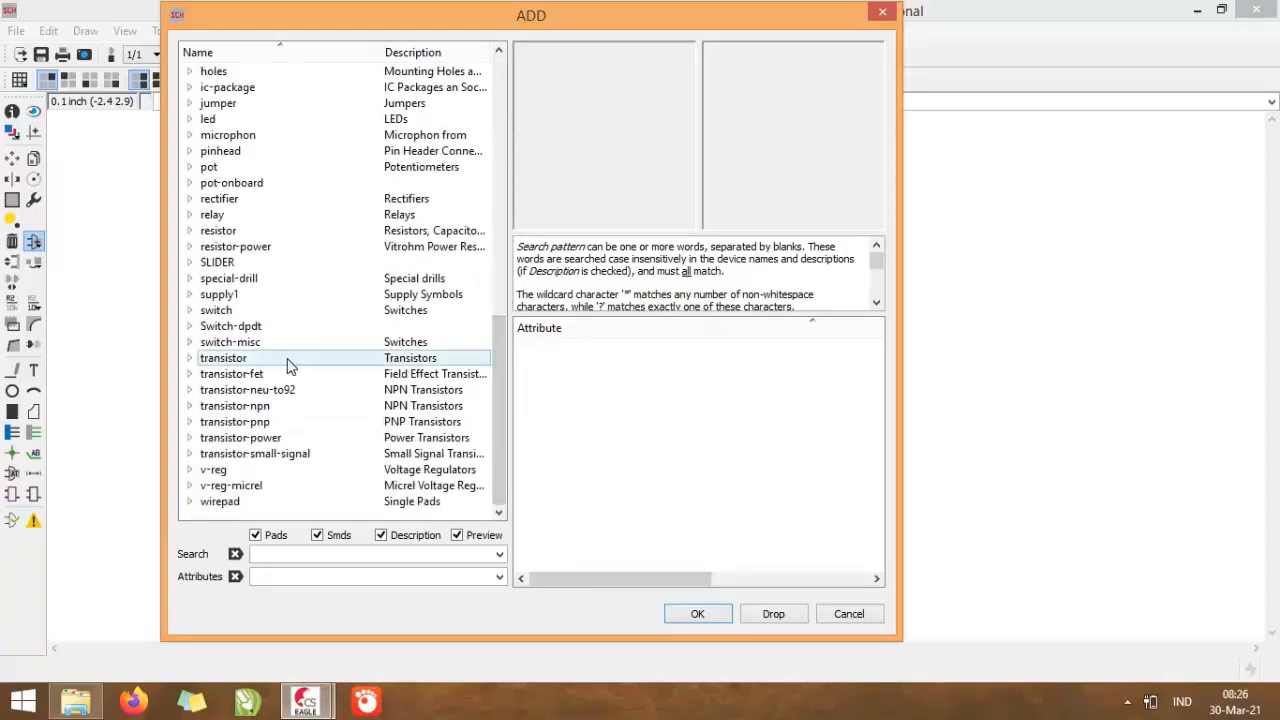
pyautogui.click(189, 359)
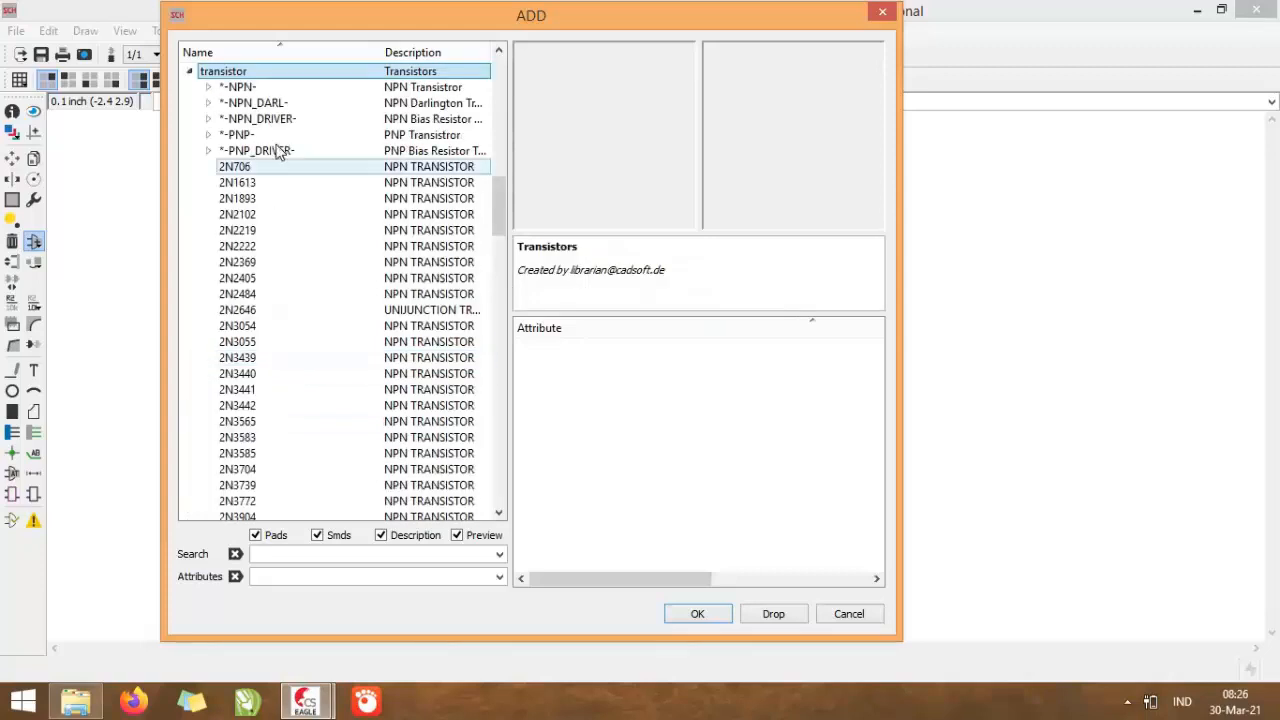
pyautogui.click(206, 88)
# Compare the NPN packages, choose -NPN-TO92-EBC and place one transistor in the schematic's upper area
pyautogui.click(245, 88)
pyautogui.click(270, 103)
pyautogui.click(293, 134)
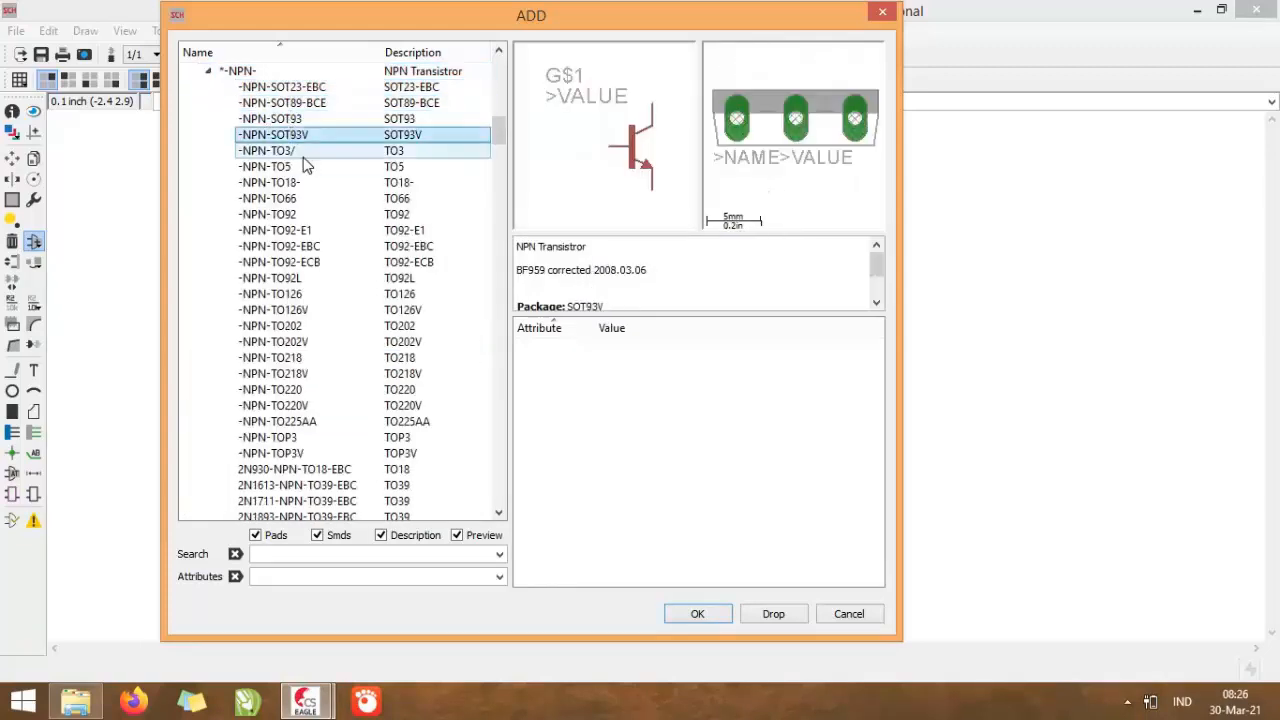
pyautogui.click(295, 150)
pyautogui.click(305, 182)
pyautogui.click(310, 199)
pyautogui.click(313, 213)
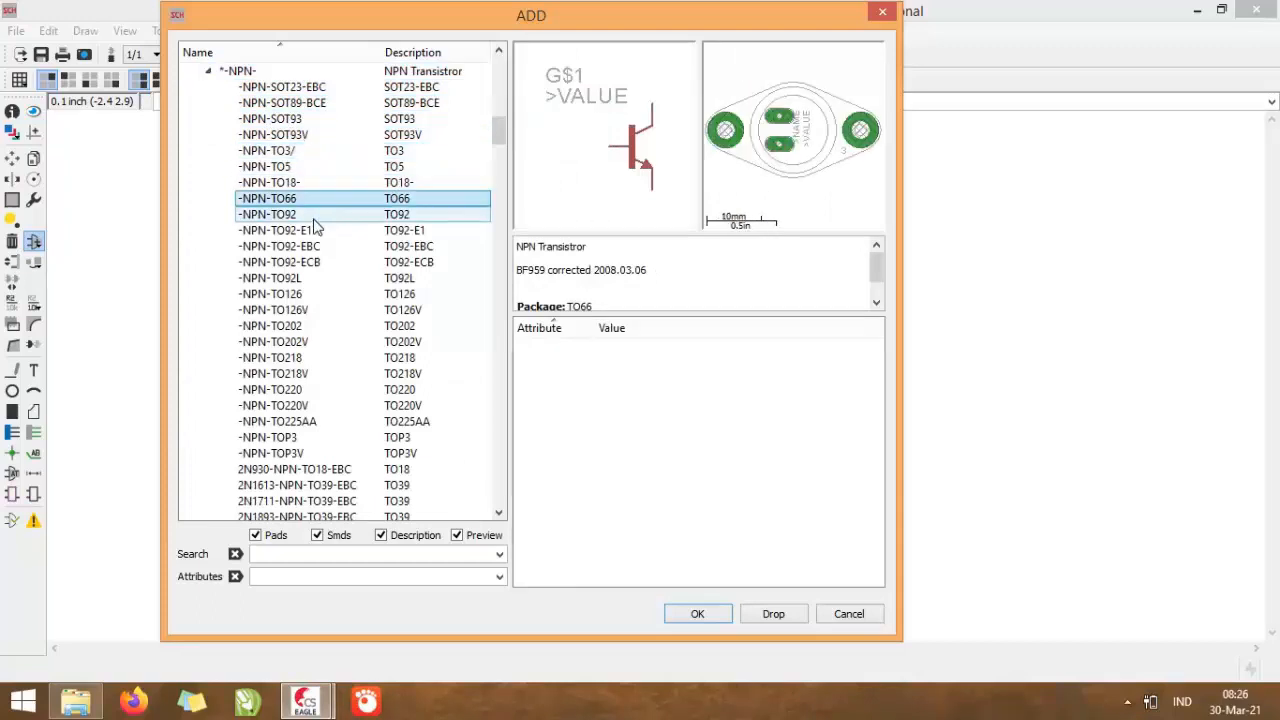
pyautogui.click(308, 232)
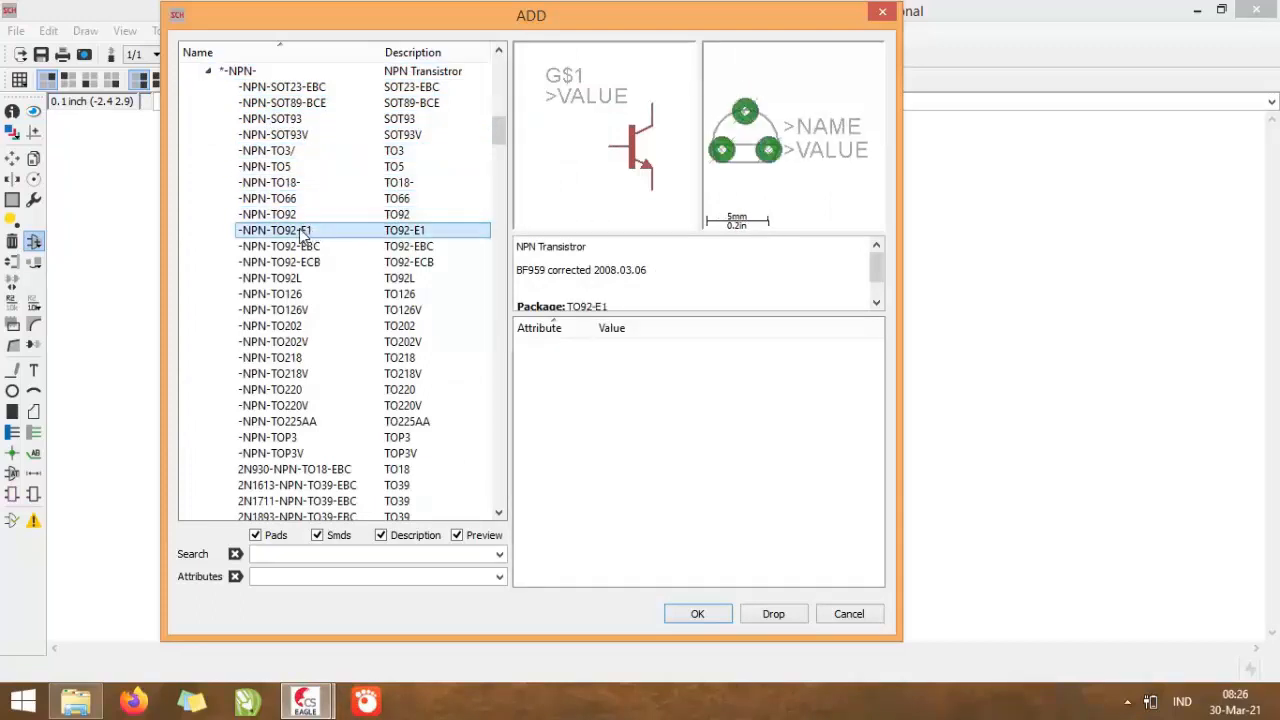
pyautogui.press('Down')
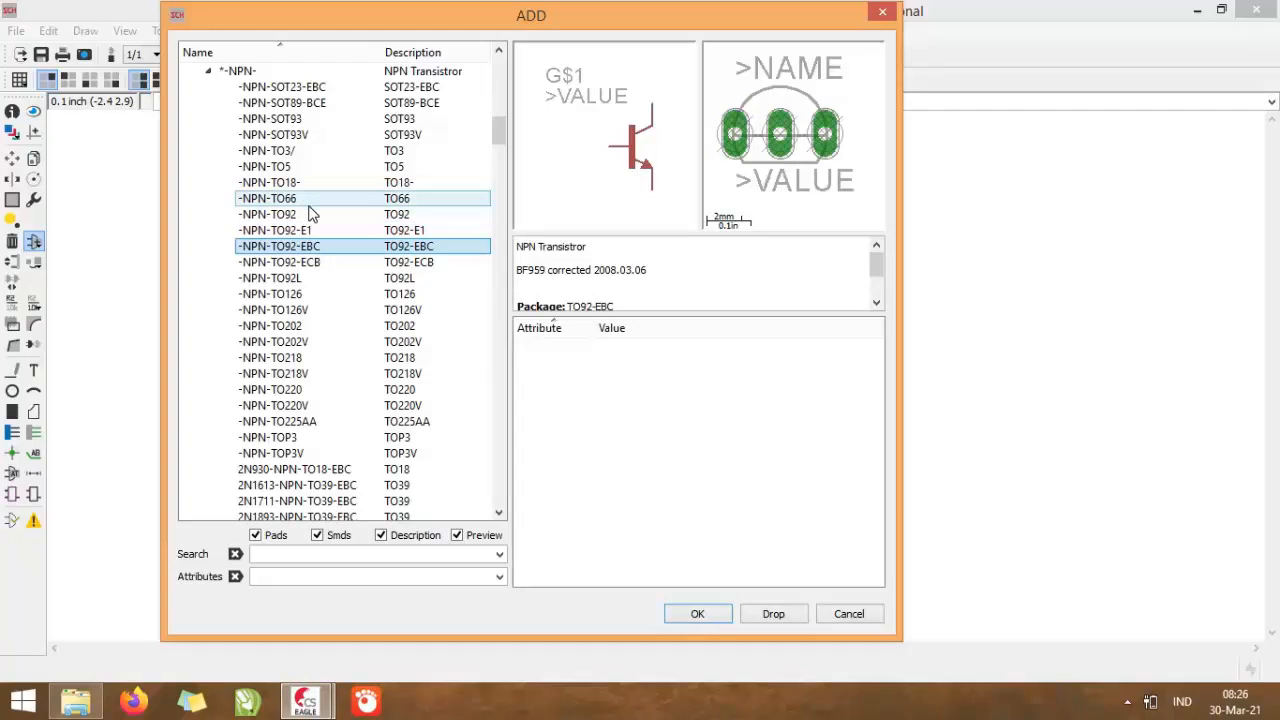
pyautogui.press('Return')
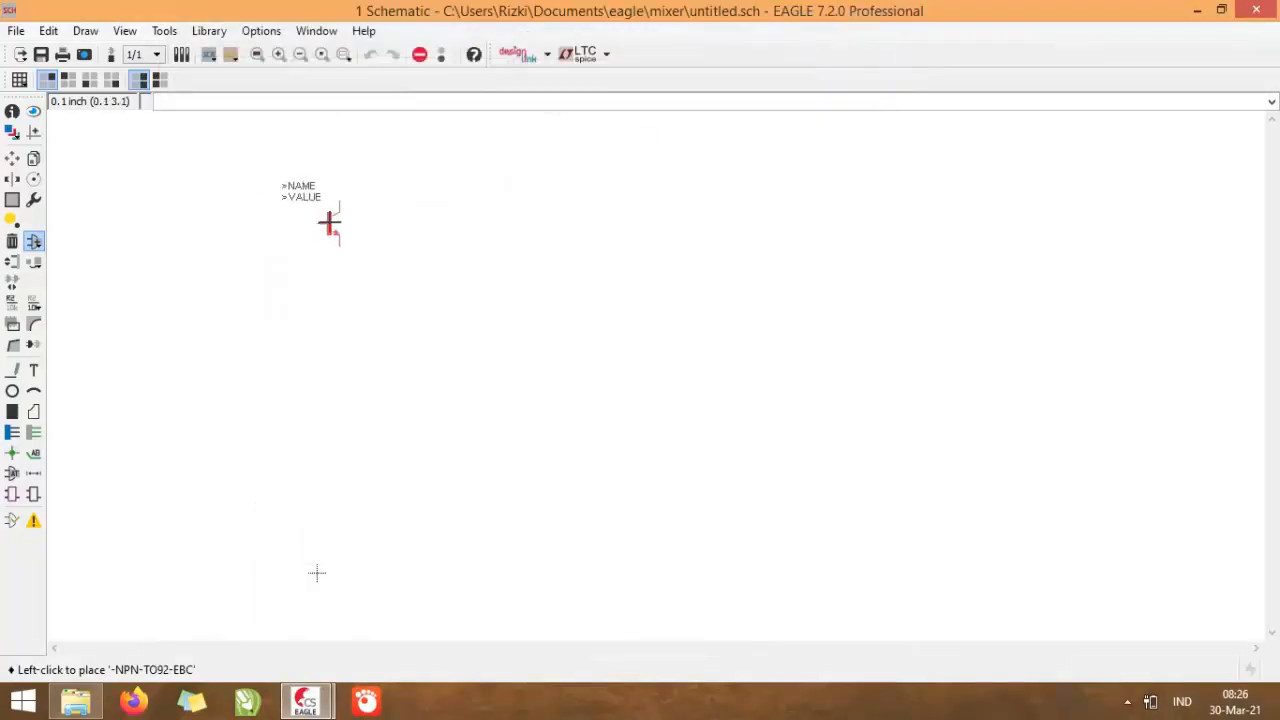
pyautogui.click(429, 255)
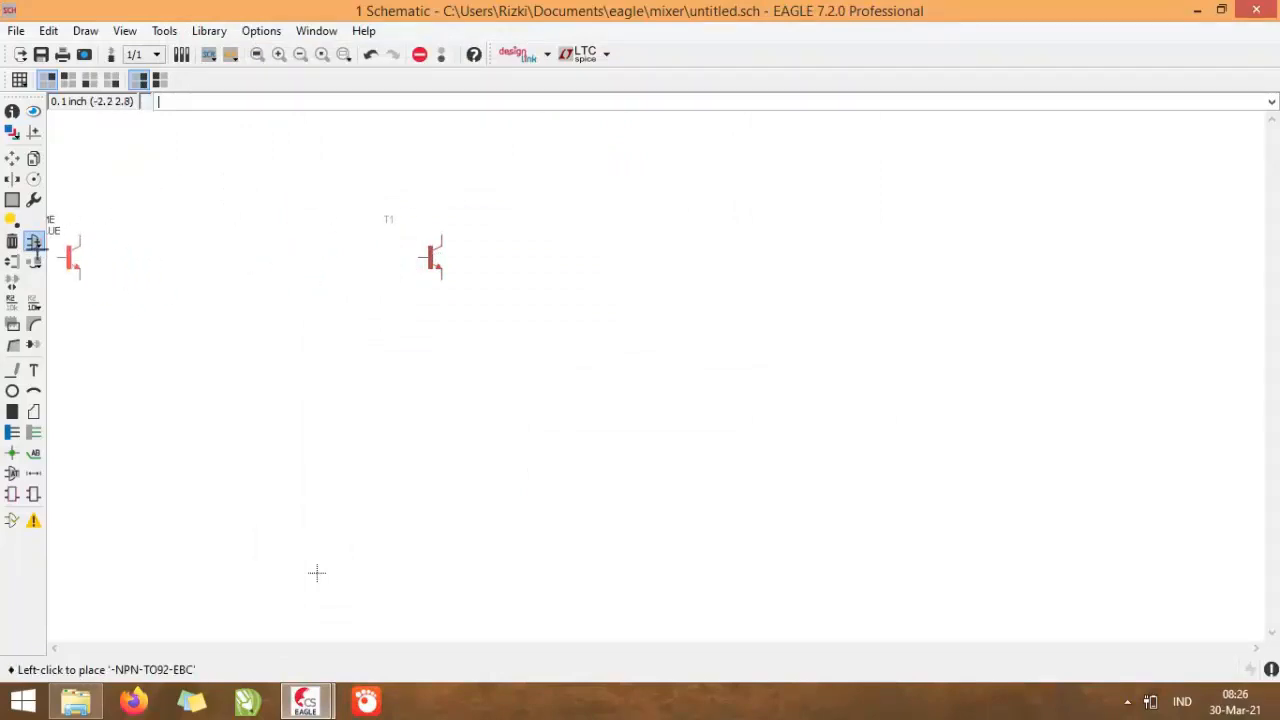
# Return to the part selection, collapse the transistor library and expand the resistor library
pyautogui.press('Escape')
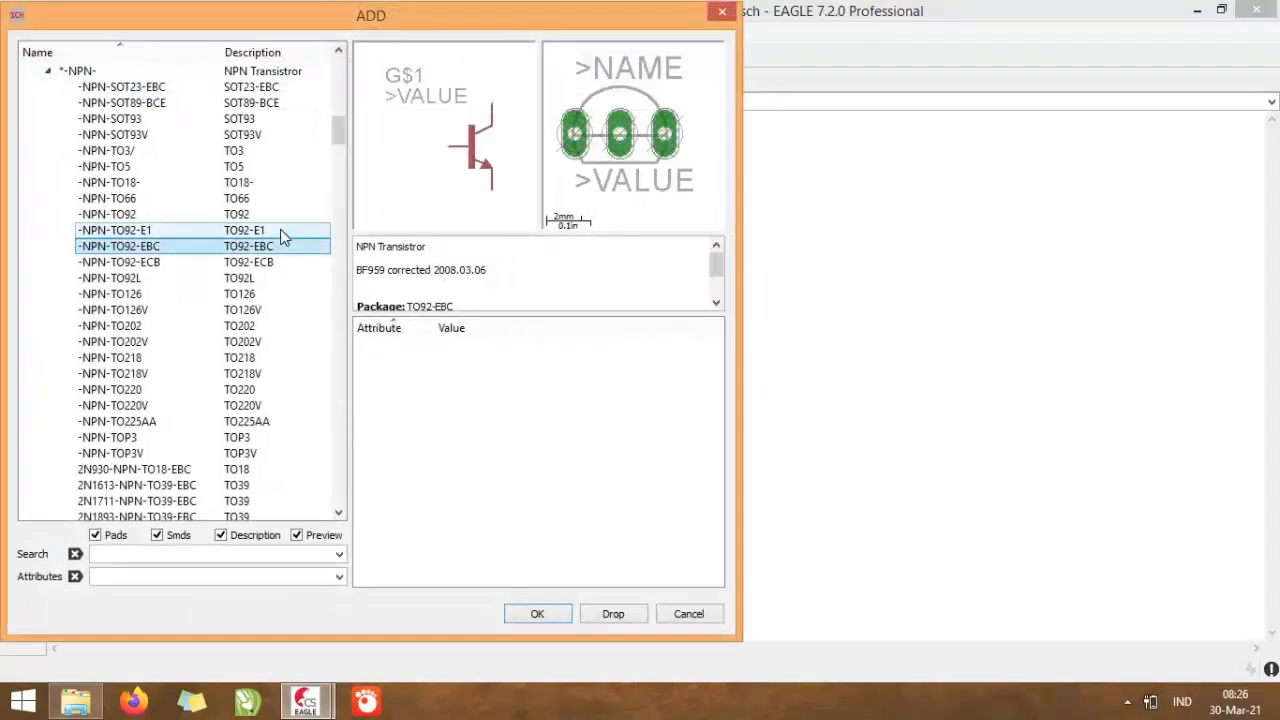
pyautogui.press('Left')
pyautogui.press('Left')
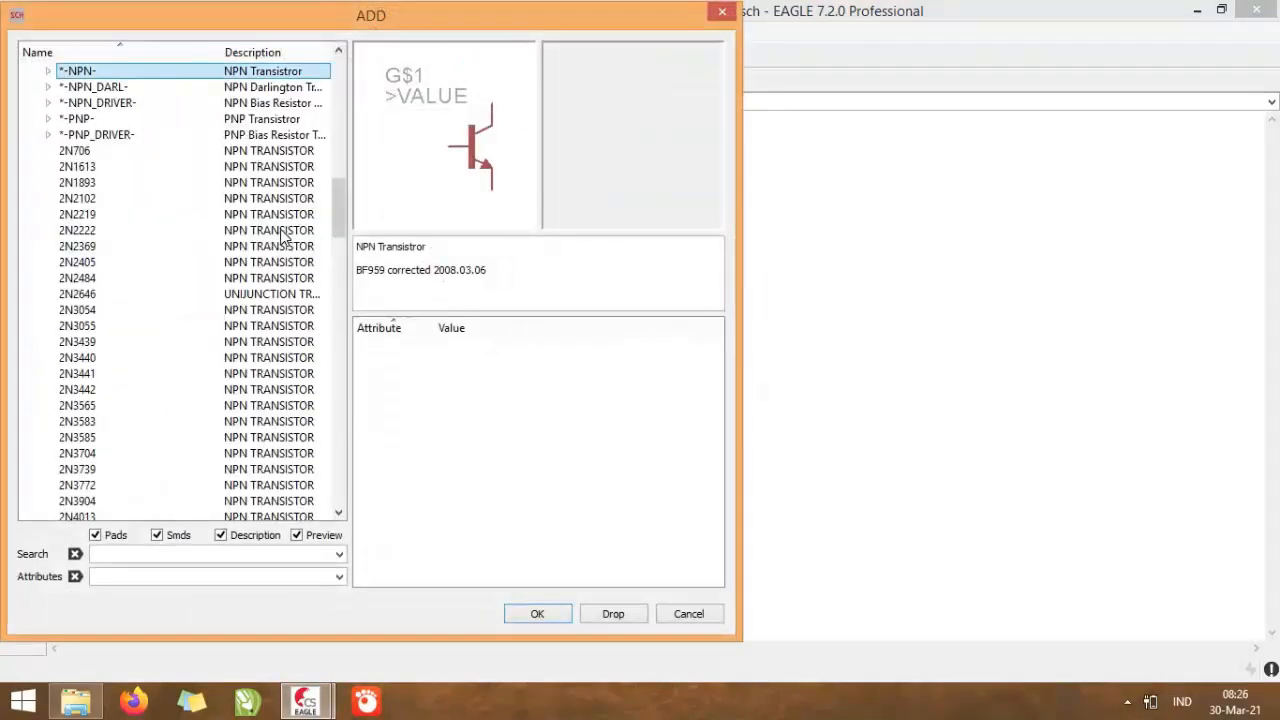
pyautogui.press('Left')
pyautogui.press('Left')
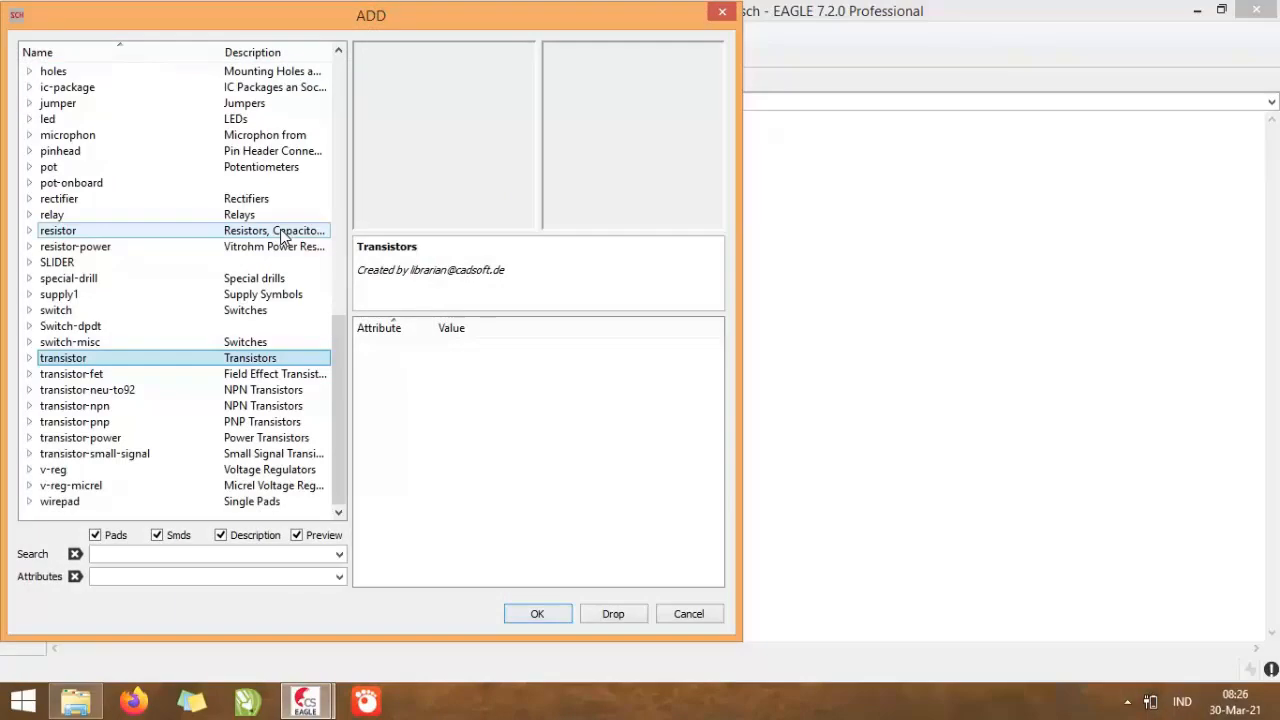
pyautogui.press('Up')
pyautogui.press('Up')
pyautogui.press('Up')
pyautogui.press('Up')
pyautogui.press('Up')
pyautogui.press('Up')
pyautogui.press('Up')
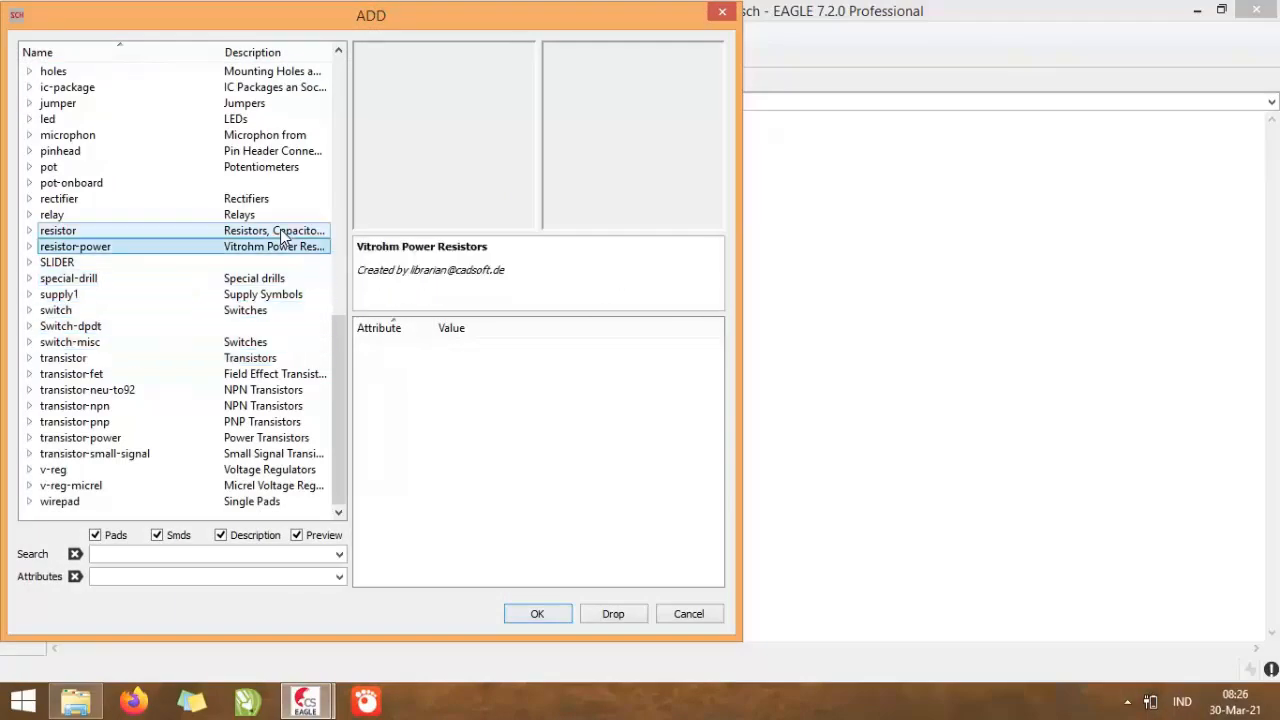
pyautogui.press('Up')
pyautogui.press('Right')
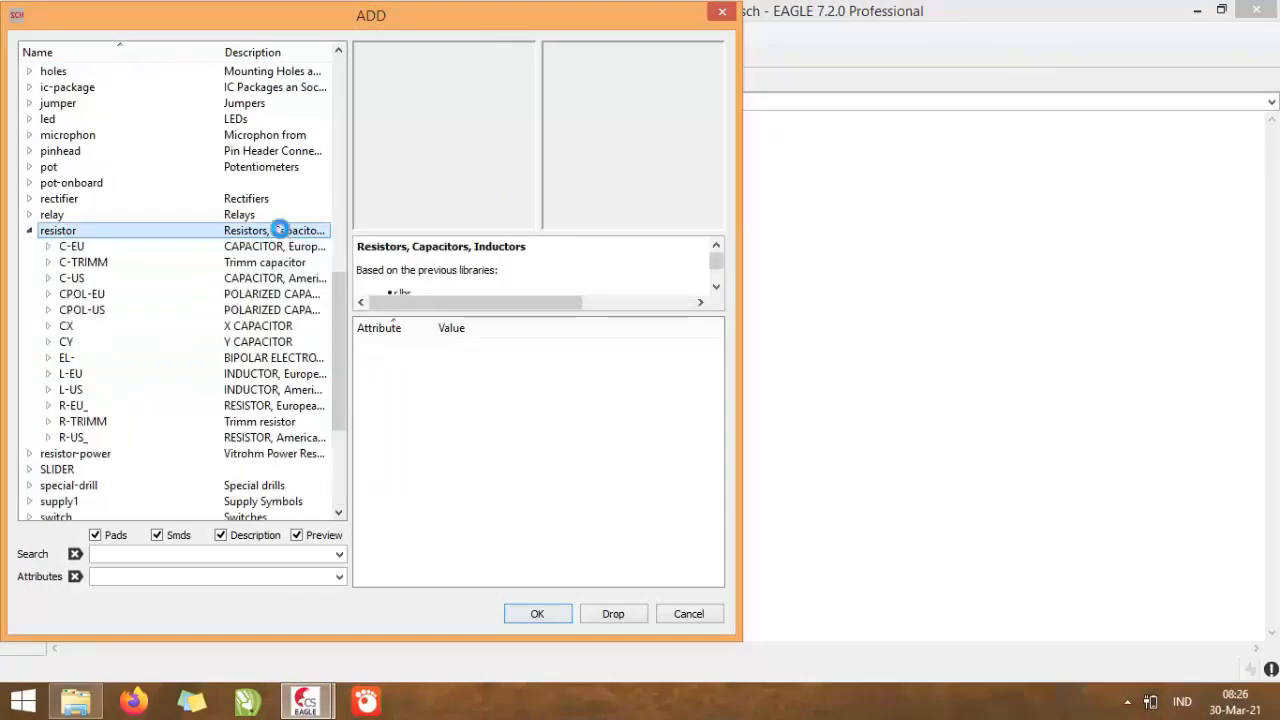
# Expand the European resistor group R-EU_ in the resistor library
pyautogui.press('Down')
pyautogui.press('Down')
pyautogui.press('Down')
pyautogui.press('Down')
pyautogui.press('Down')
pyautogui.press('Down')
pyautogui.press('Down')
pyautogui.press('Down')
pyautogui.press('Down')
pyautogui.press('Down')
pyautogui.press('Down')
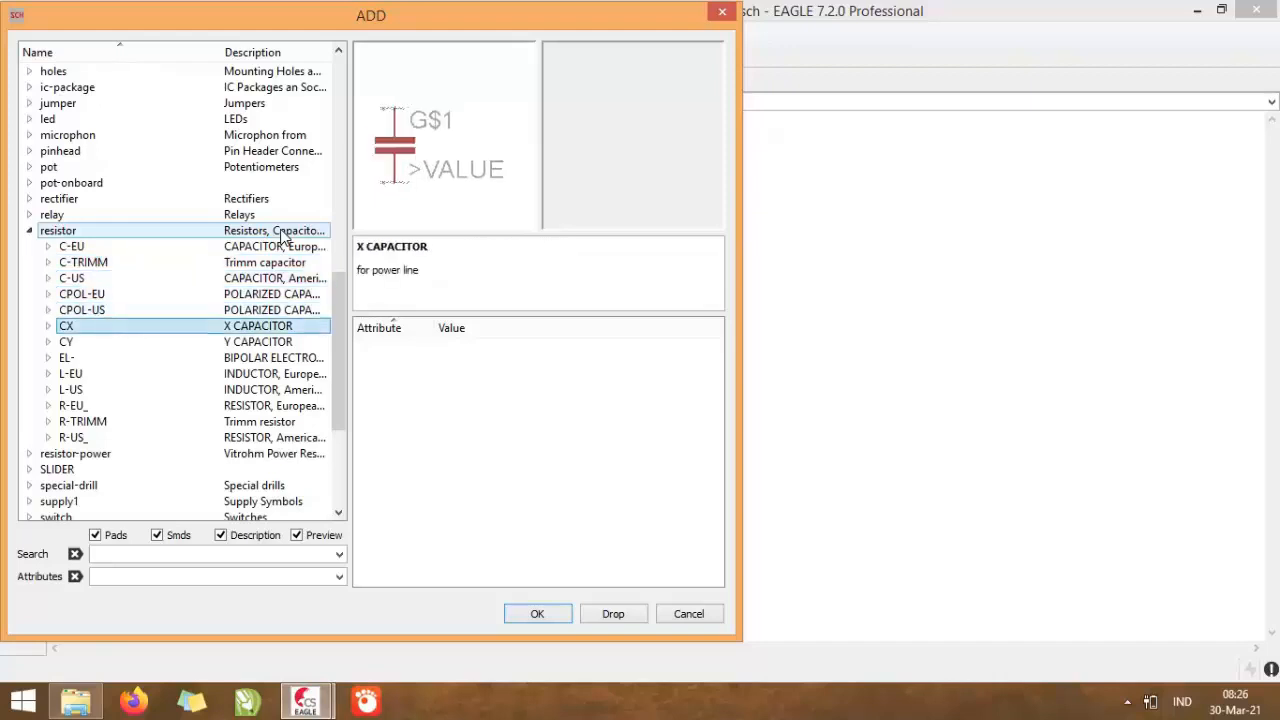
pyautogui.press('Right')
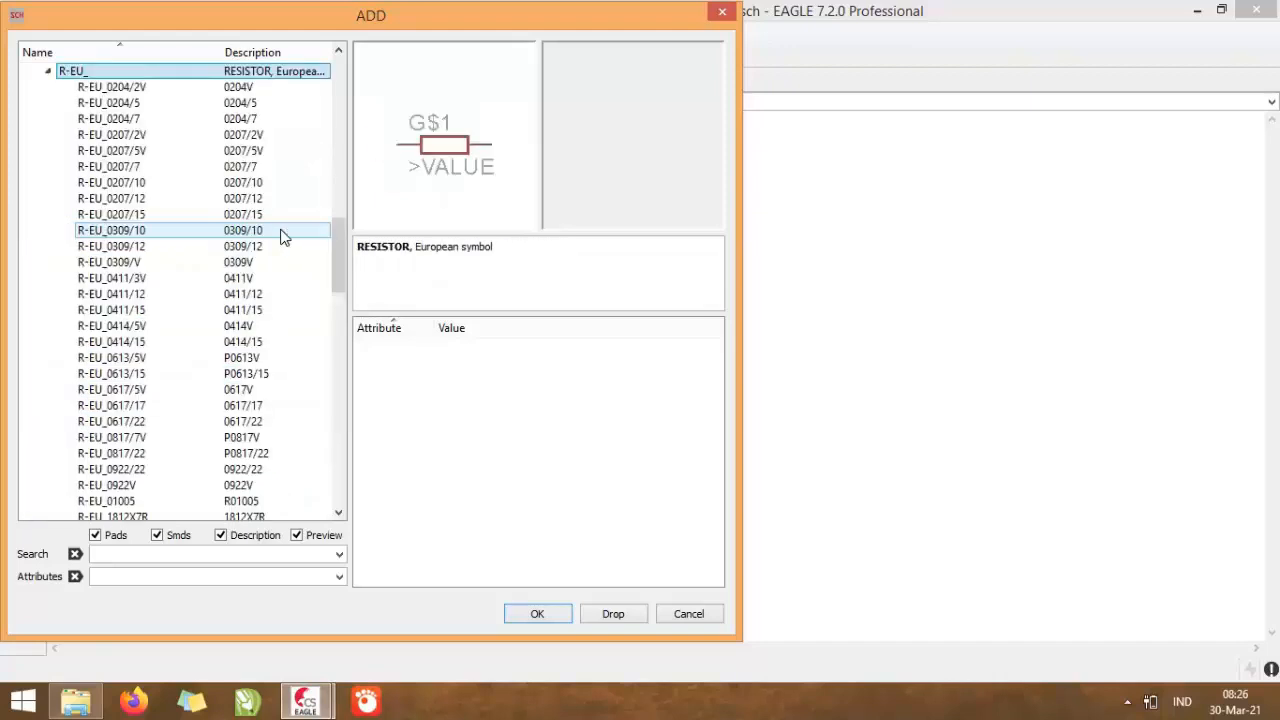
# Compare the 0207 resistor packages and choose R-EU_0207/7 for placement
pyautogui.press('Down')
pyautogui.press('Down')
pyautogui.press('Down')
pyautogui.press('Down')
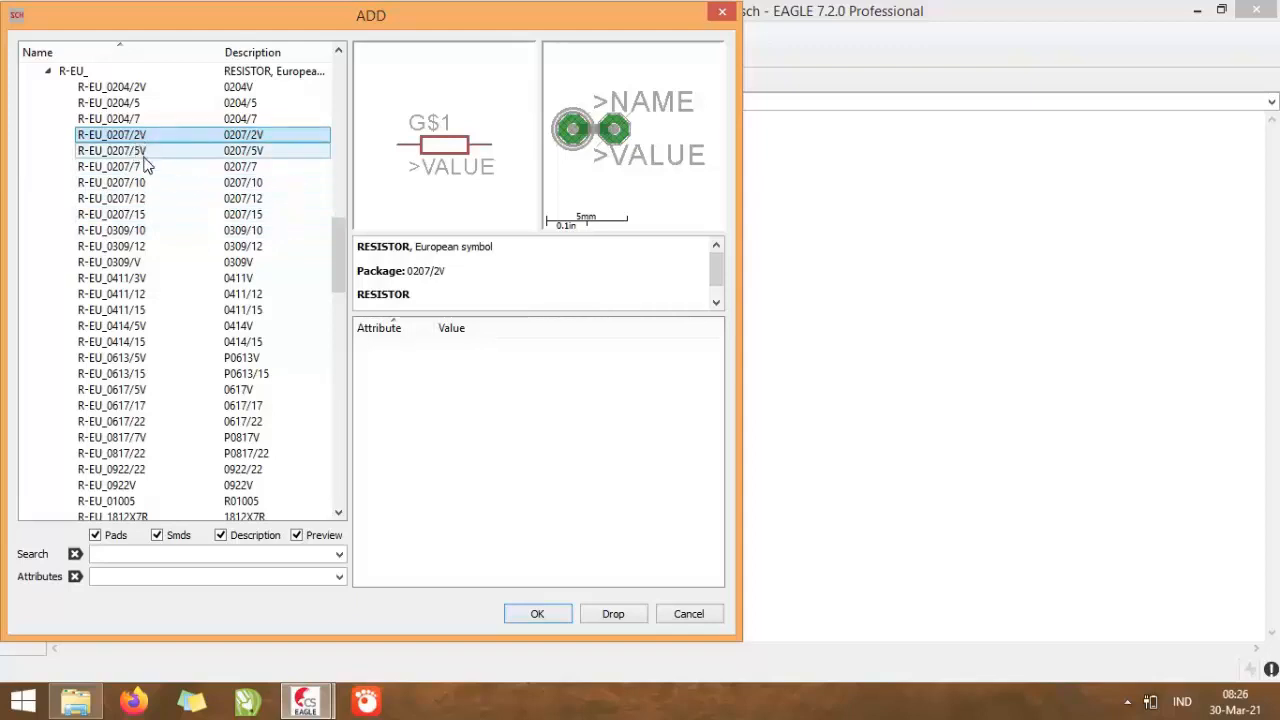
pyautogui.press('Down')
pyautogui.press('Down')
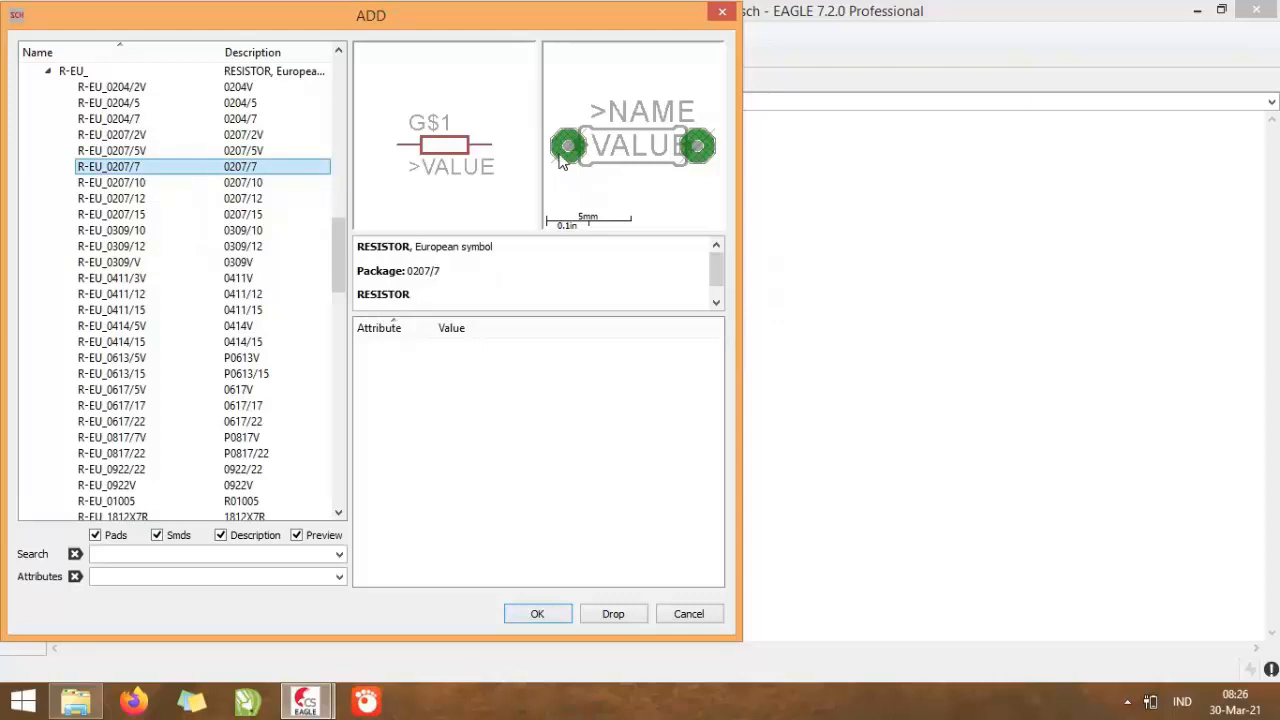
pyautogui.click(147, 184)
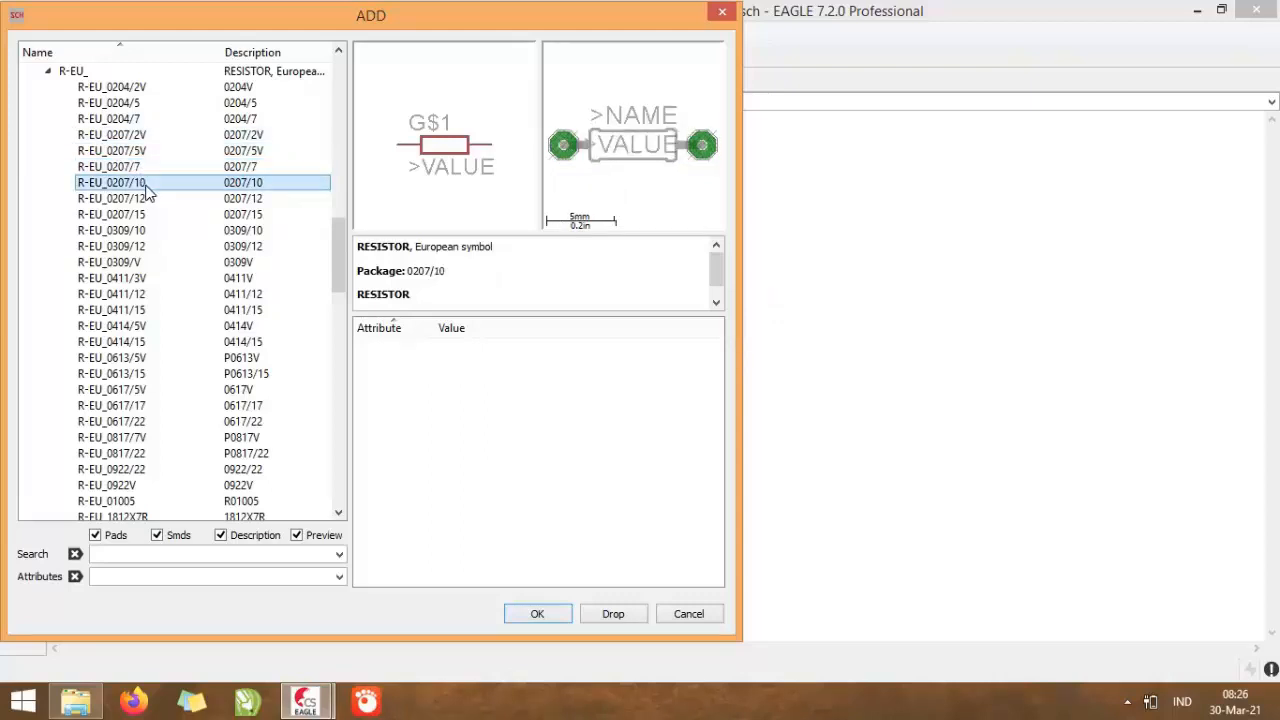
pyautogui.press('Up')
pyautogui.press('Return')
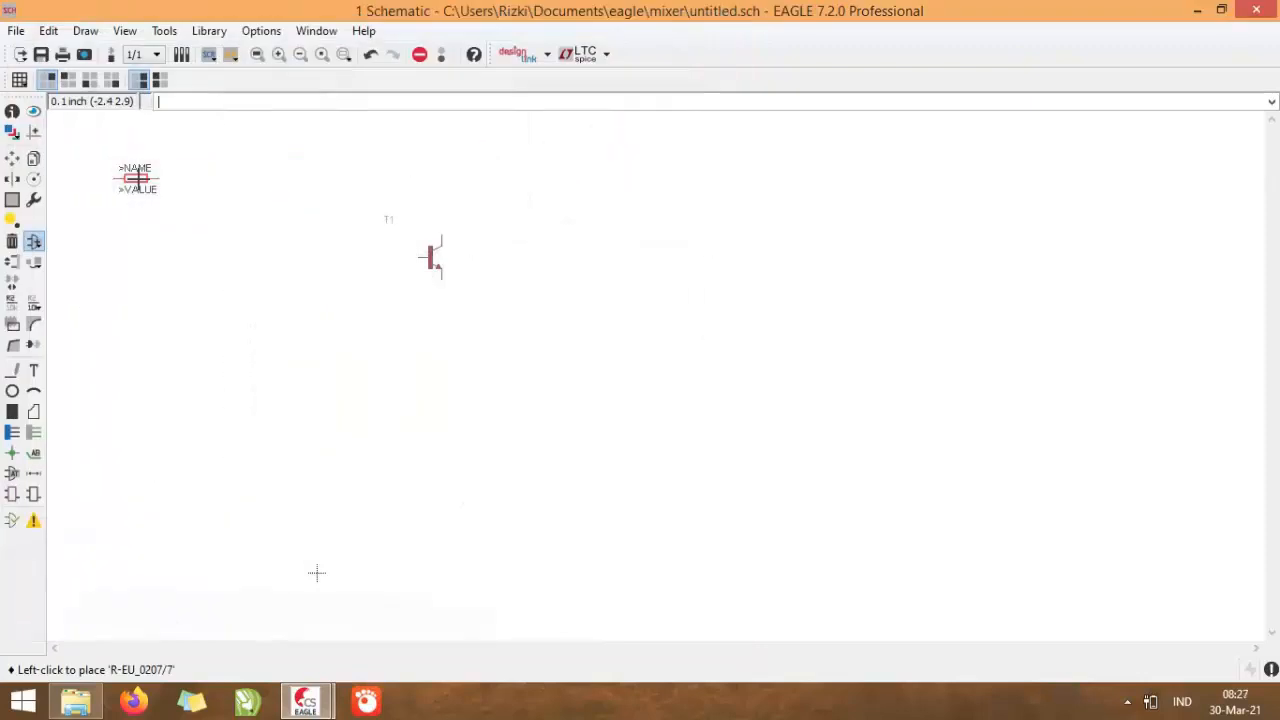
# Rotate the resistor upright and place it directly below the transistor's base pin
pyautogui.scroll(4, 351, 249)
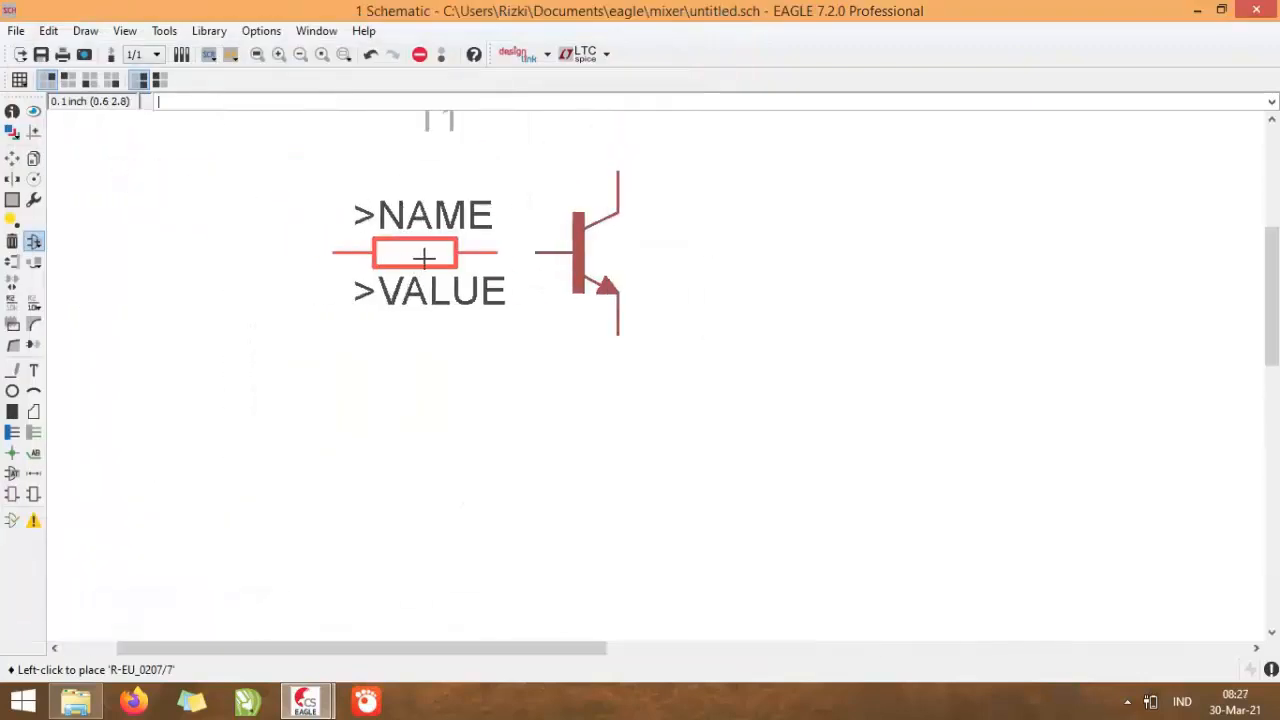
pyautogui.rightClick(371, 252)
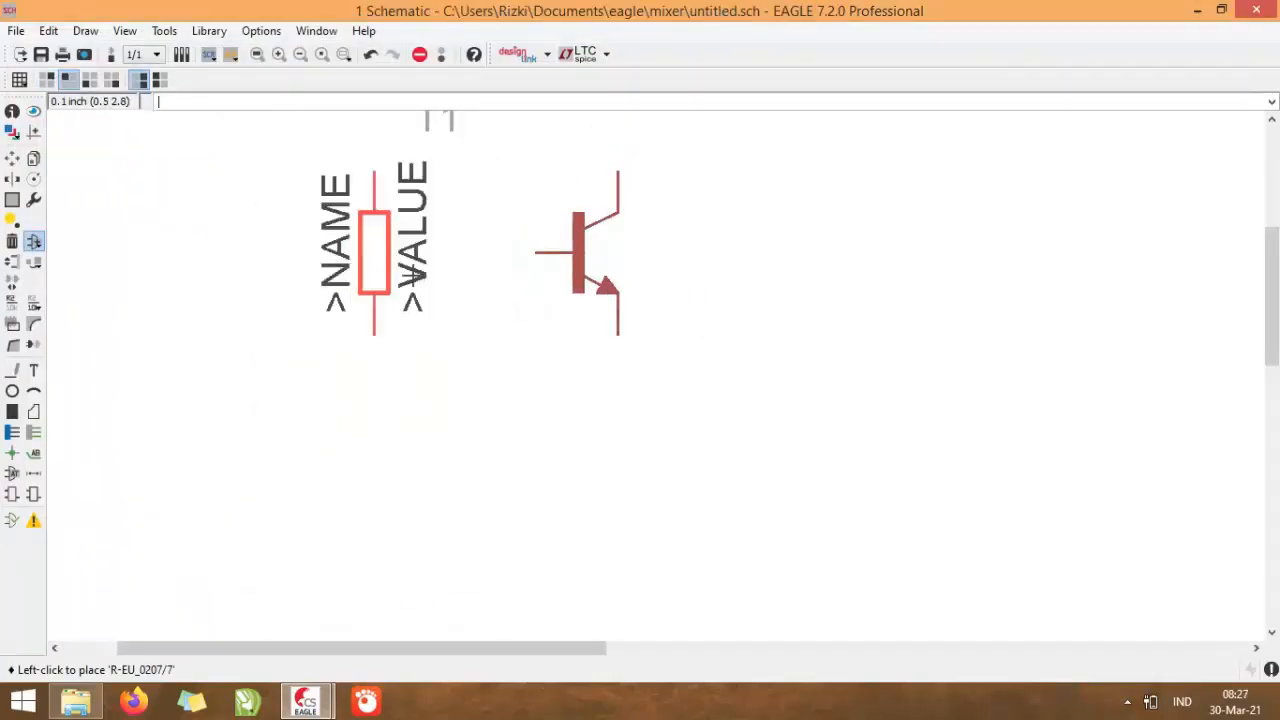
pyautogui.click(527, 316)
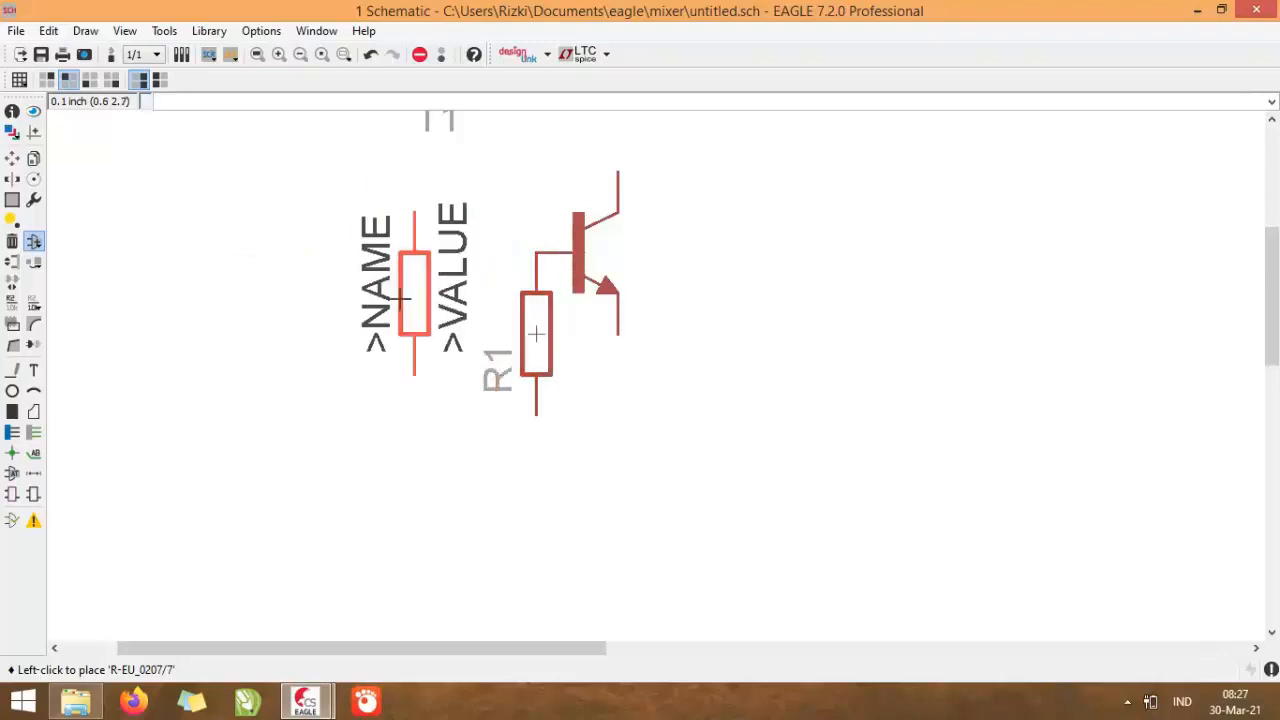
# Place a second resistor horizontally at the transistor's base and a third one upright above the collector
pyautogui.rightClick(399, 297)
pyautogui.click(451, 251)
pyautogui.scroll(-3, 350, 360)
pyautogui.rightClick(490, 236)
pyautogui.click(469, 186)
# Return to the part selection, collapse the resistor library and expand the led library
pyautogui.click(41, 240)
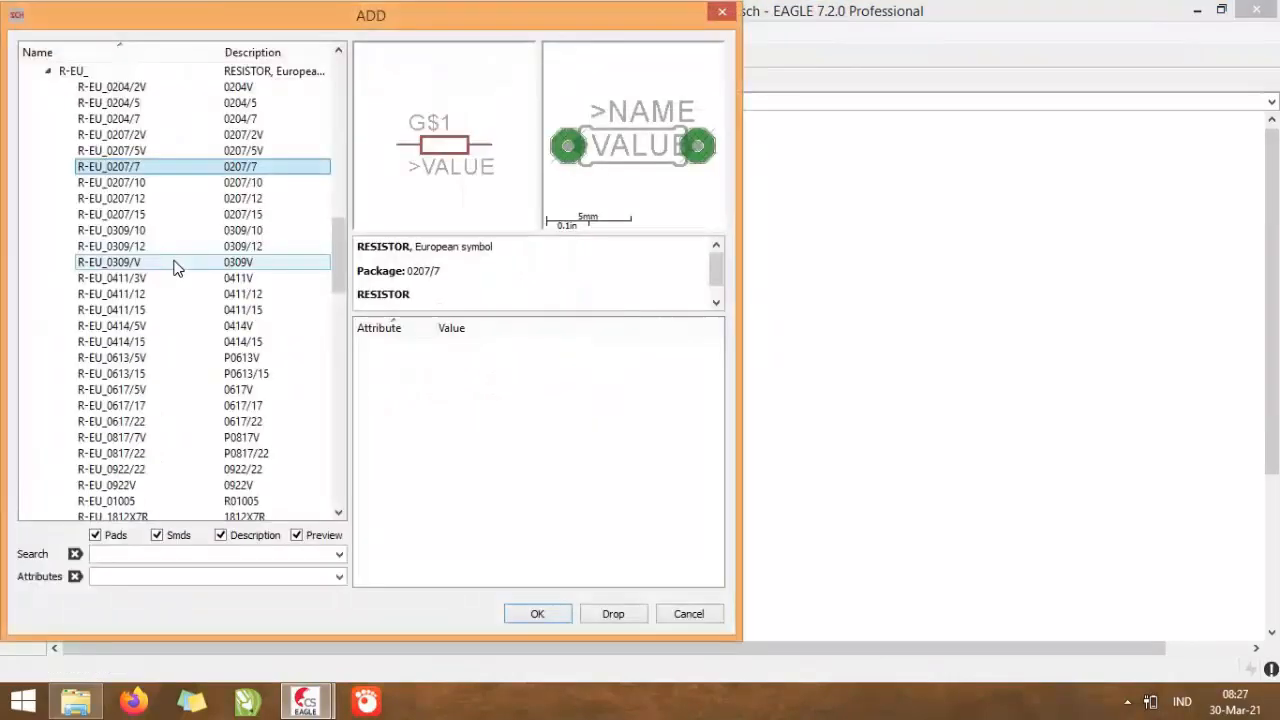
pyautogui.press('Left')
pyautogui.press('Left')
pyautogui.press('Left')
pyautogui.press('Left')
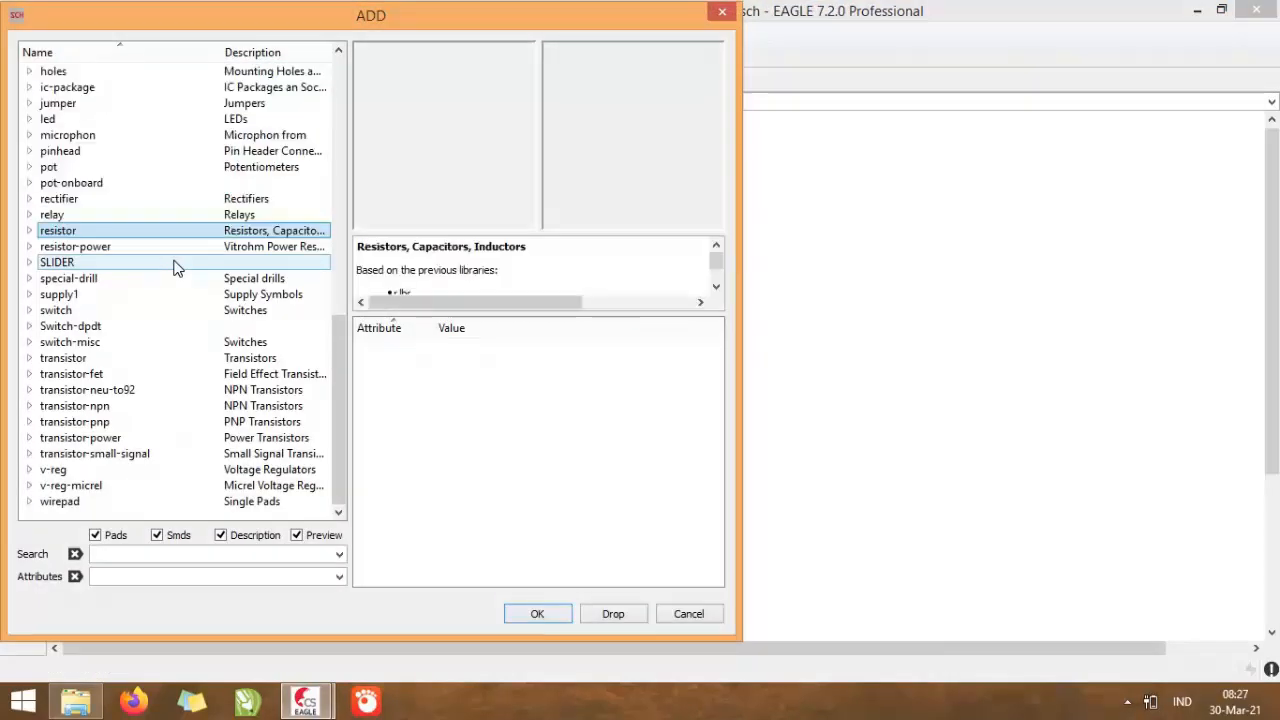
pyautogui.press('l')
pyautogui.press('Right')
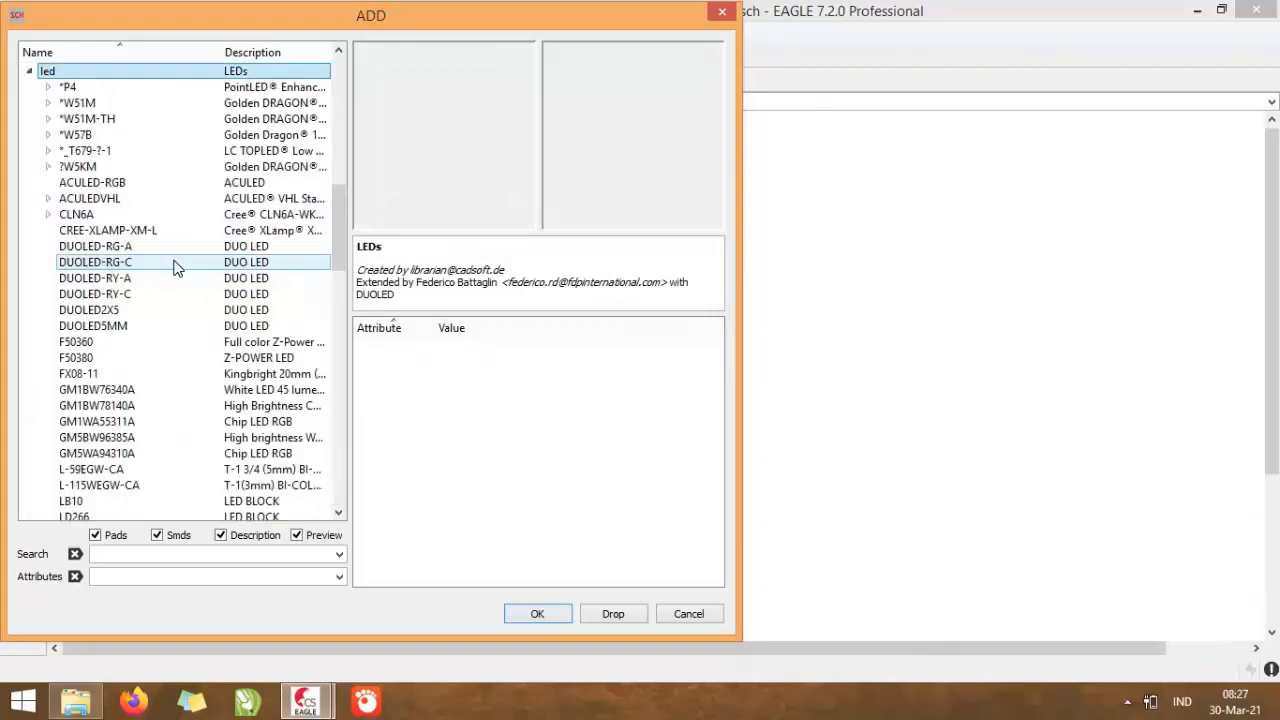
# Find the LED device group within the led library and expand its package variants
pyautogui.press('Down')
pyautogui.press('Down')
pyautogui.press('Down')
pyautogui.press('Down')
pyautogui.press('Down')
pyautogui.press('Down')
pyautogui.press('Down')
pyautogui.press('Down')
pyautogui.press('Down')
pyautogui.press('Down')
pyautogui.press('Down')
pyautogui.press('Down')
pyautogui.press('Down')
pyautogui.press('Down')
pyautogui.press('Down')
pyautogui.press('Down')
pyautogui.press('Down')
pyautogui.press('Down')
pyautogui.press('Down')
pyautogui.press('Down')
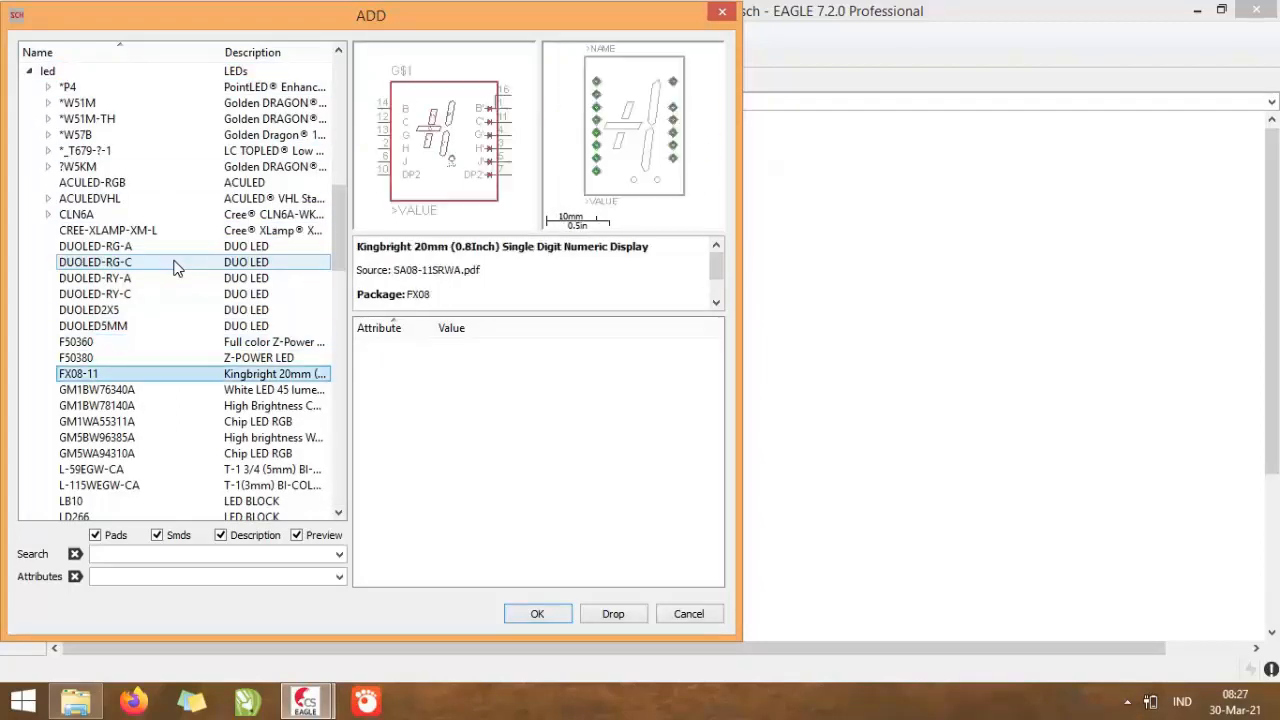
pyautogui.press('Up')
pyautogui.press('Right')
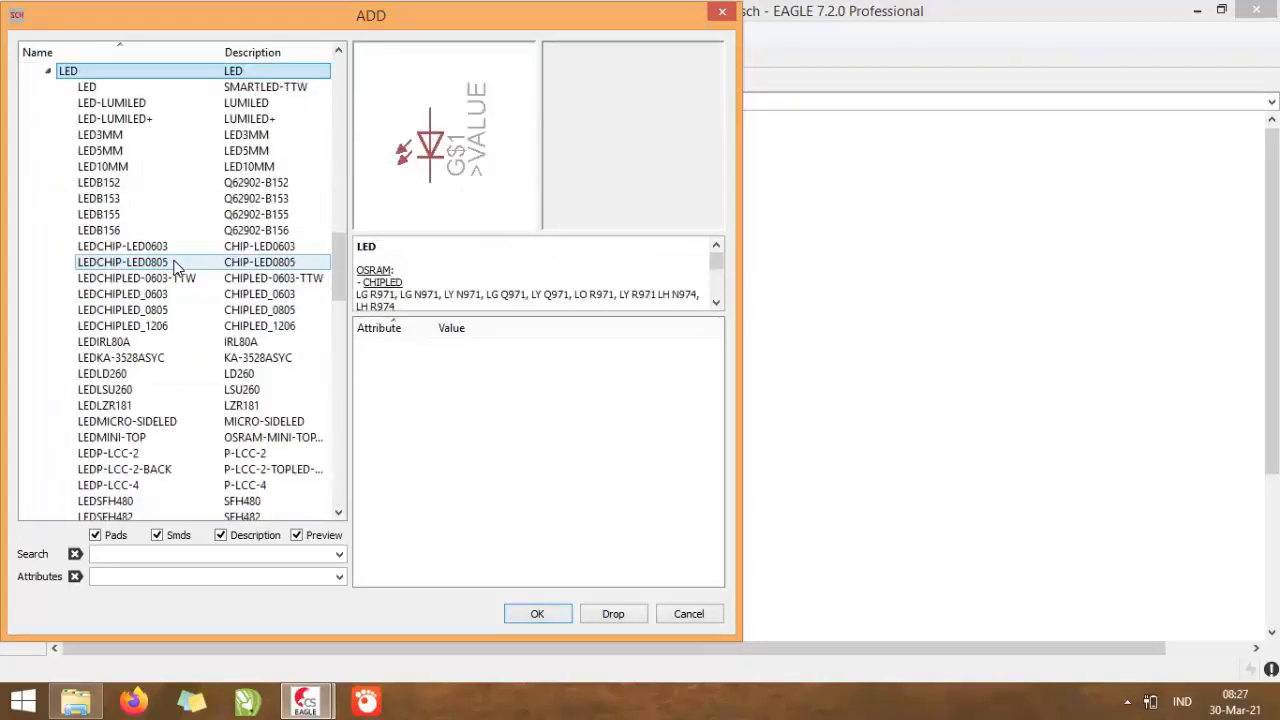
# Choose the LED3MM variant and place it with its cathode on the transistor's collector pin
pyautogui.press('Down')
pyautogui.press('Down')
pyautogui.press('Down')
pyautogui.press('Down')
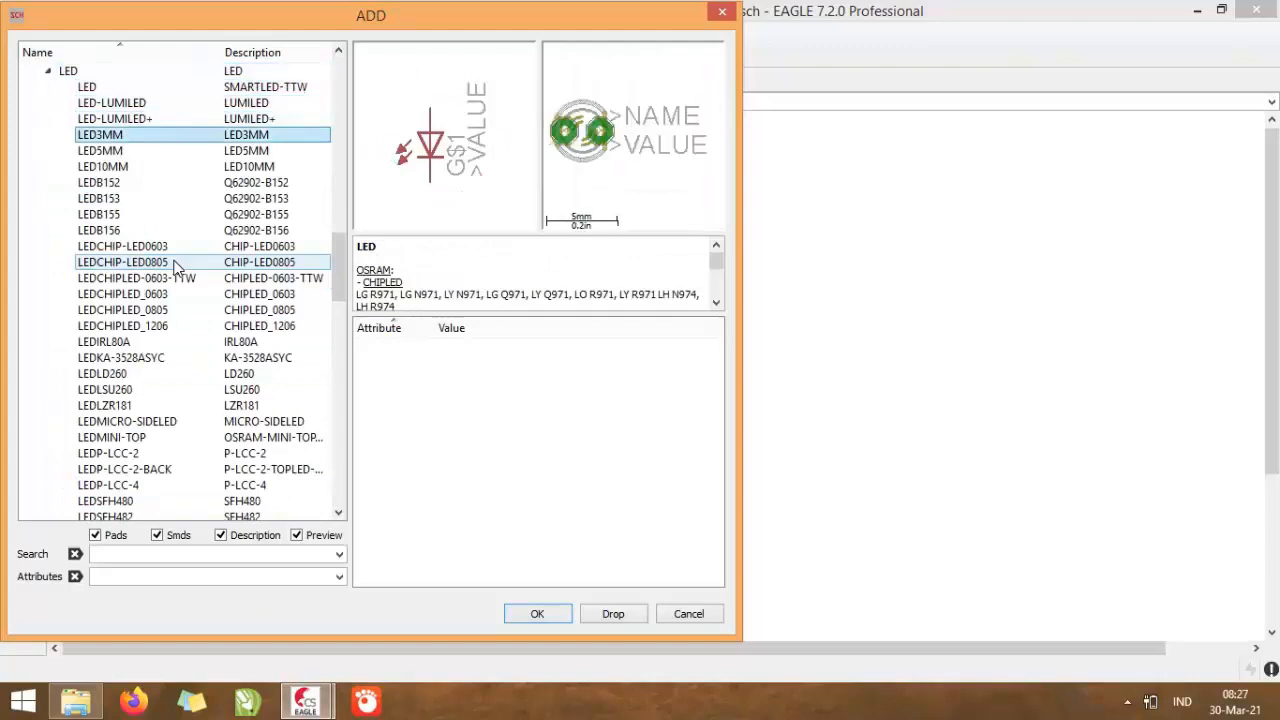
pyautogui.press('Return')
pyautogui.scroll(3, 392, 277)
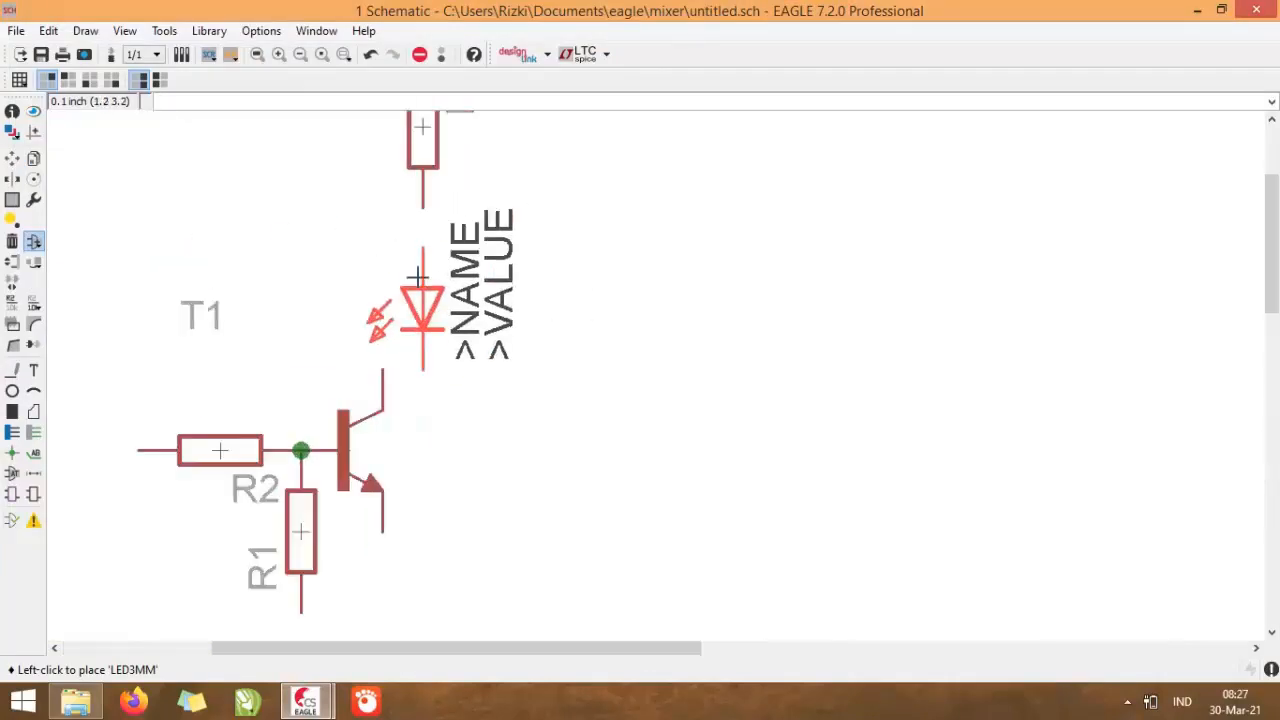
pyautogui.click(392, 277)
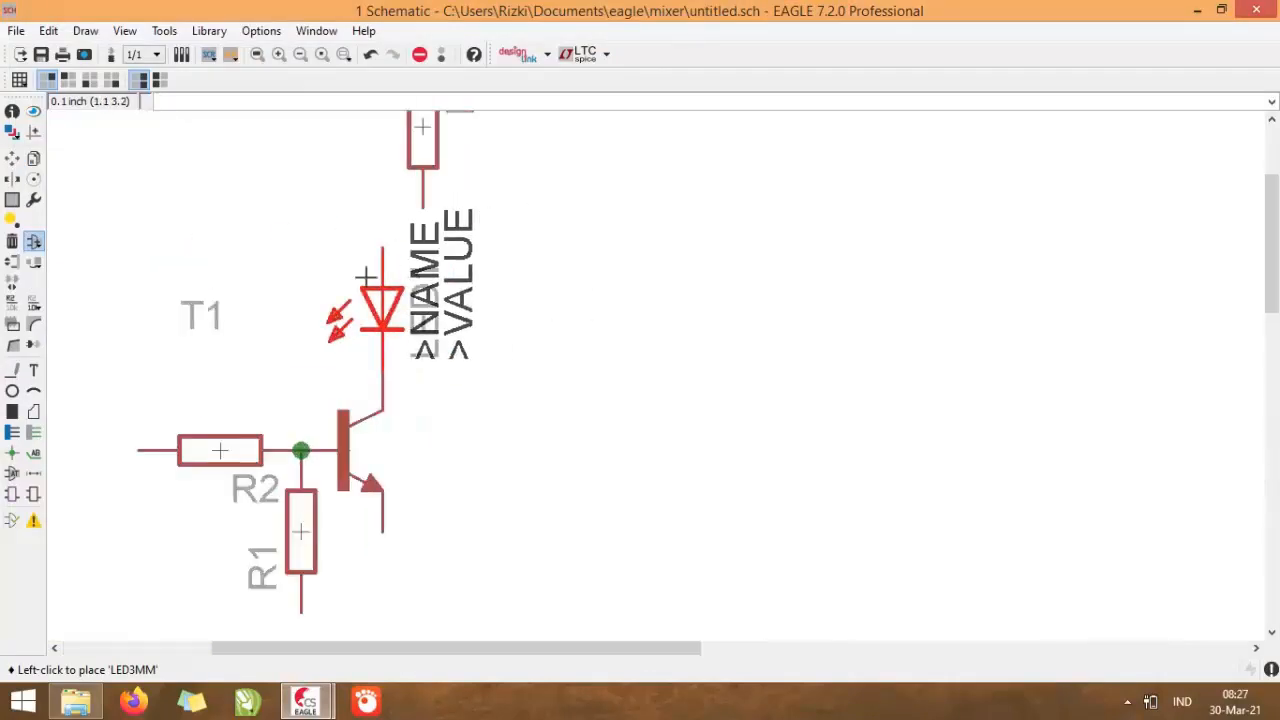
# Move resistor R3 in line with the LED so that its lower pin meets the anode
pyautogui.click(12, 158)
pyautogui.click(437, 162)
pyautogui.click(386, 155)
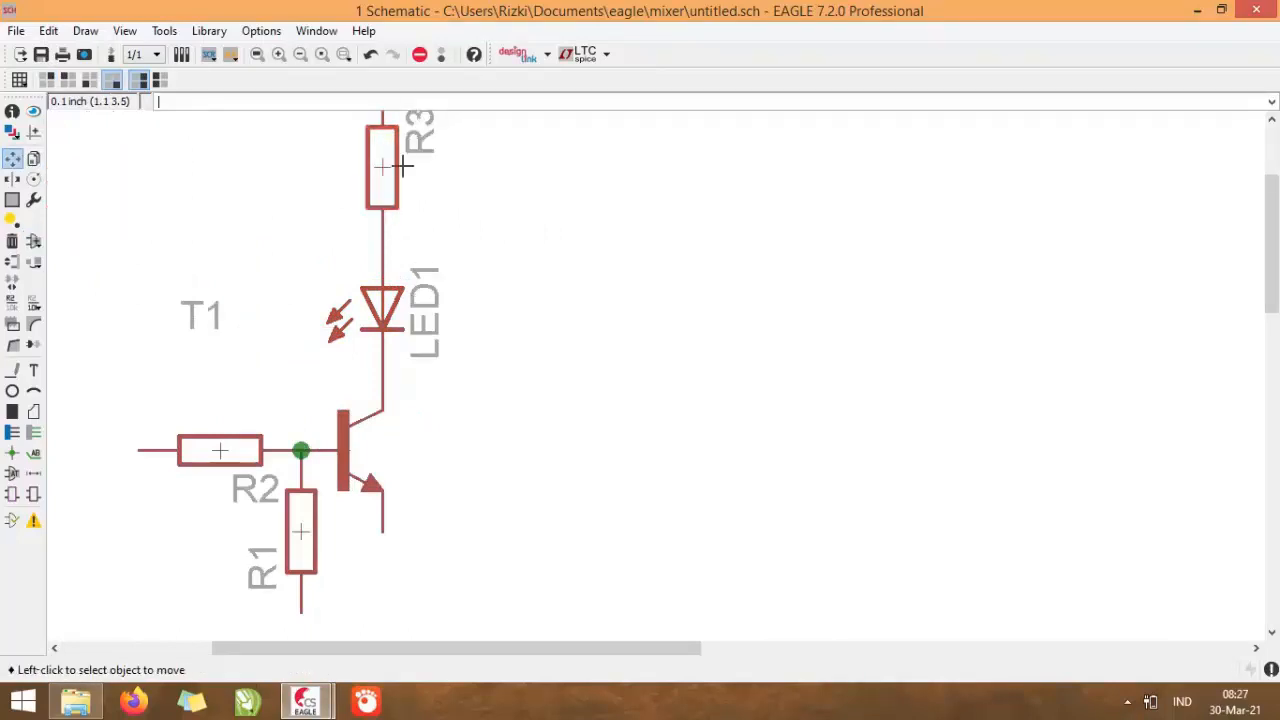
# Return to the part selection, collapse the led library and expand the supply1 library
pyautogui.scroll(-3, 587, 252)
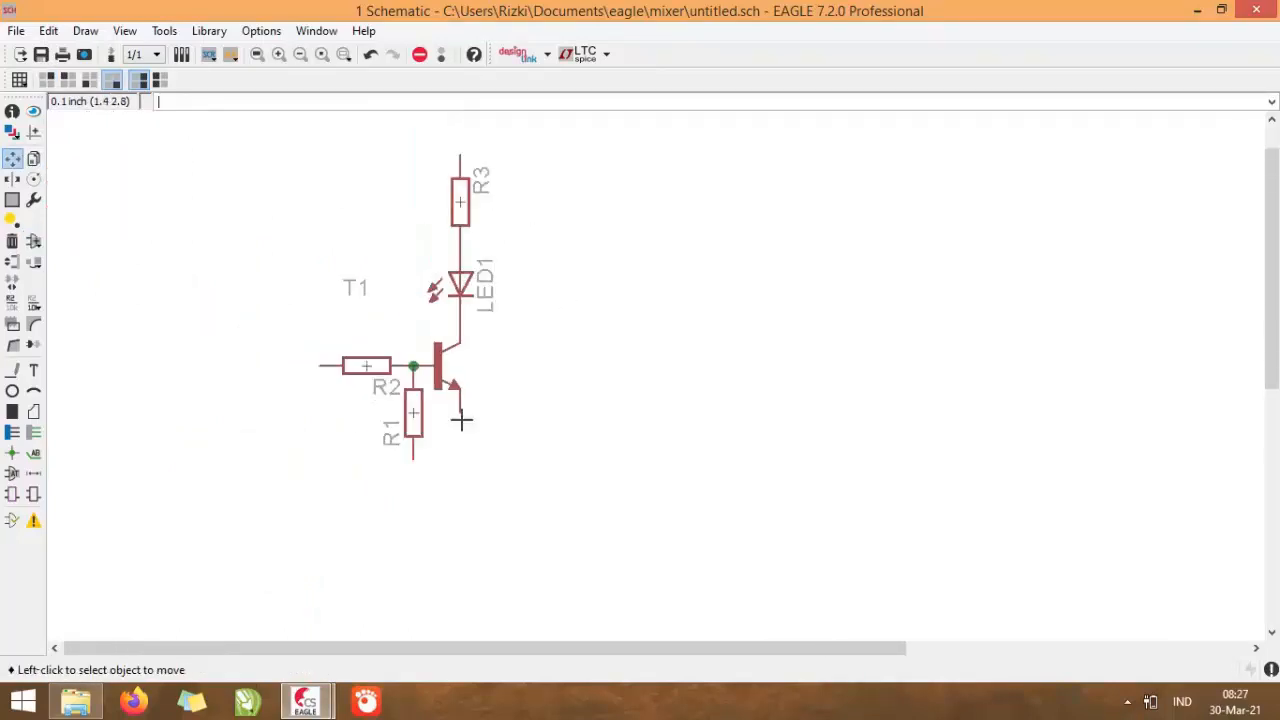
pyautogui.click(35, 242)
pyautogui.press('Left')
pyautogui.press('Left')
pyautogui.press('Left')
pyautogui.press('Left')
pyautogui.press('s')
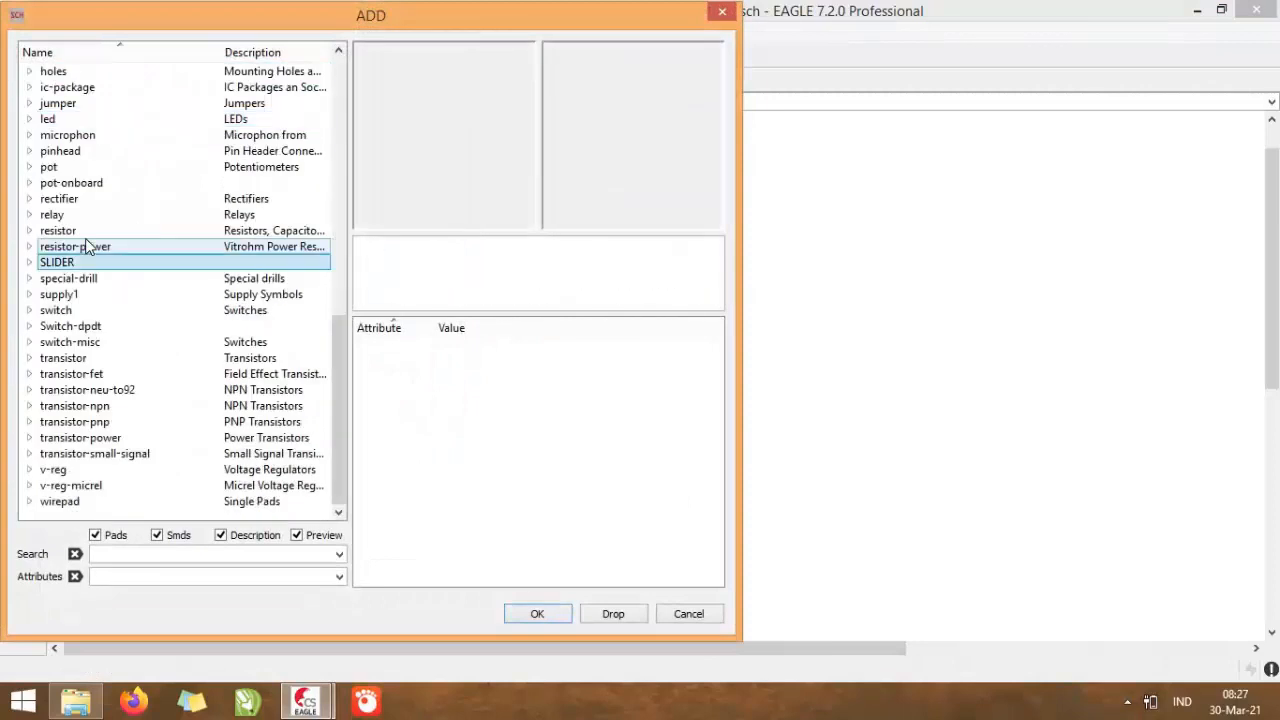
pyautogui.press('Down')
pyautogui.press('Down')
pyautogui.press('Down')
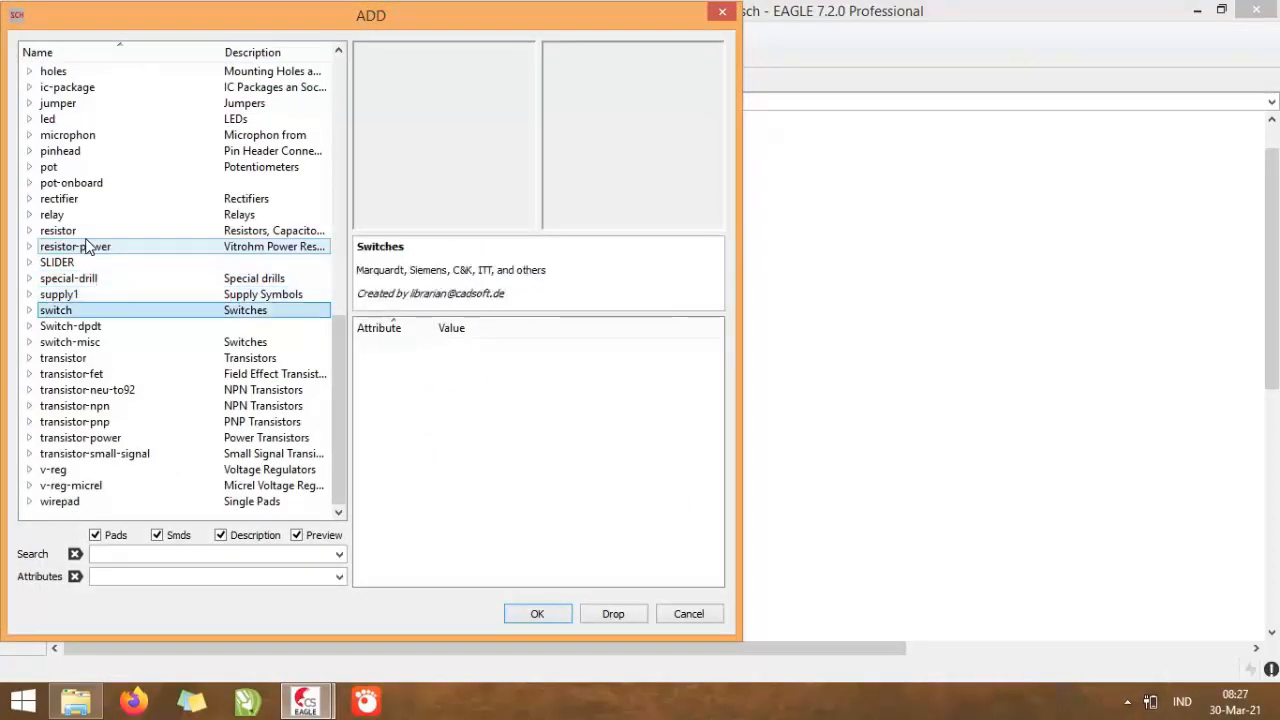
pyautogui.press('Up')
pyautogui.press('Right')
# Choose the +15V supply symbol and place it on the upper pin of resistor R3
pyautogui.press('Down')
pyautogui.press('Down')
pyautogui.press('Down')
pyautogui.press('Down')
pyautogui.press('Down')
pyautogui.press('Down')
pyautogui.press('Down')
pyautogui.press('Down')
pyautogui.press('Down')
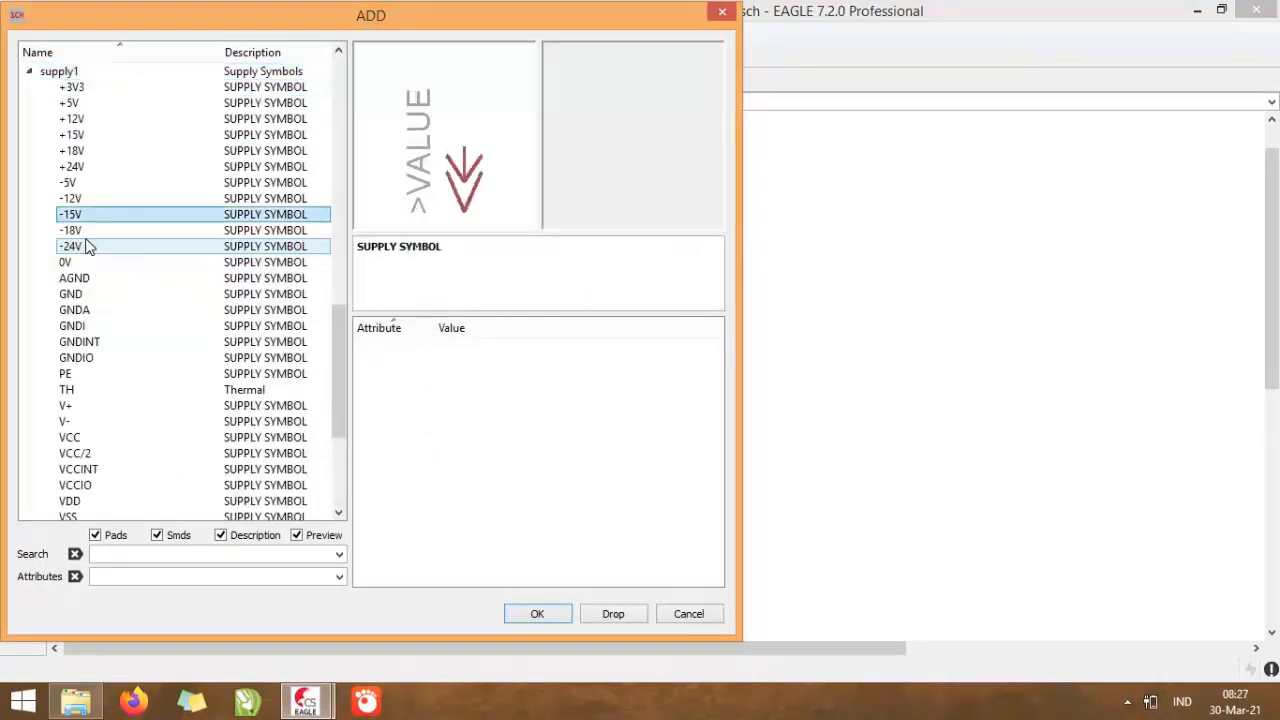
pyautogui.press('Up')
pyautogui.press('Up')
pyautogui.press('Up')
pyautogui.press('Up')
pyautogui.press('Up')
pyautogui.press('Return')
pyautogui.click(460, 155)
# Place GND supply symbols on the lower pin of resistor R1 and below the transistor's emitter
pyautogui.click(38, 243)
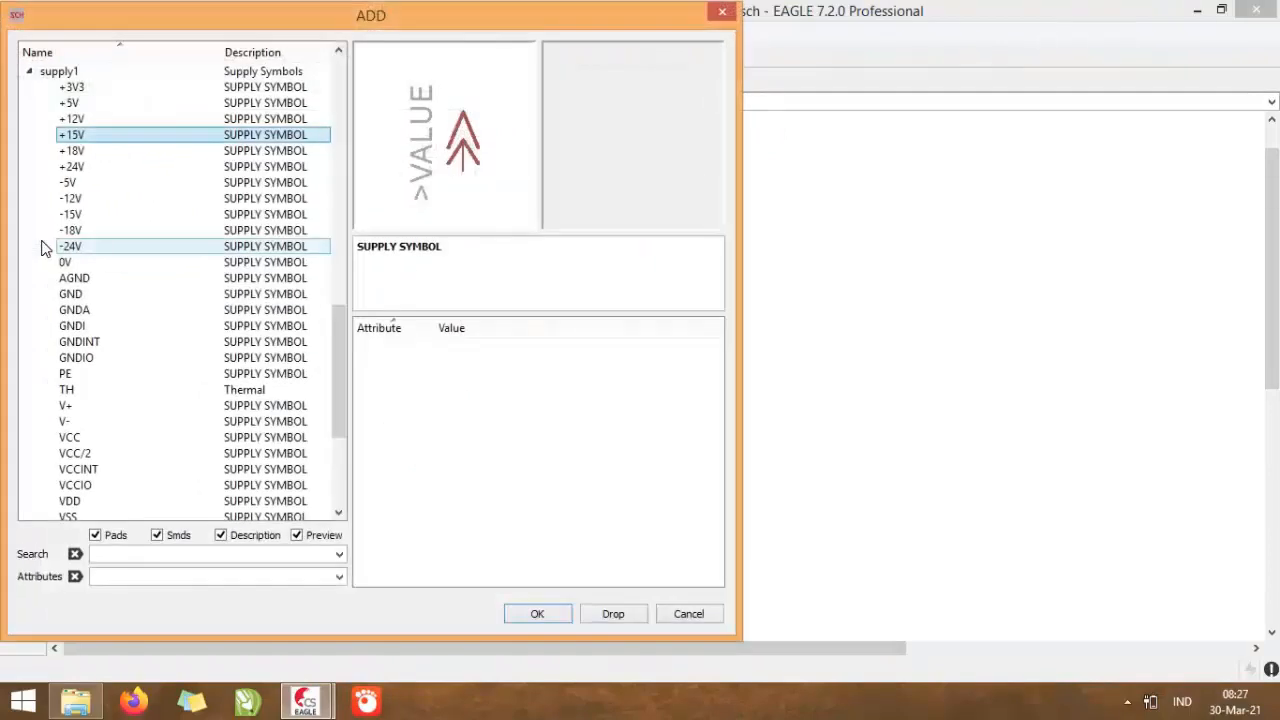
pyautogui.doubleClick(70, 294)
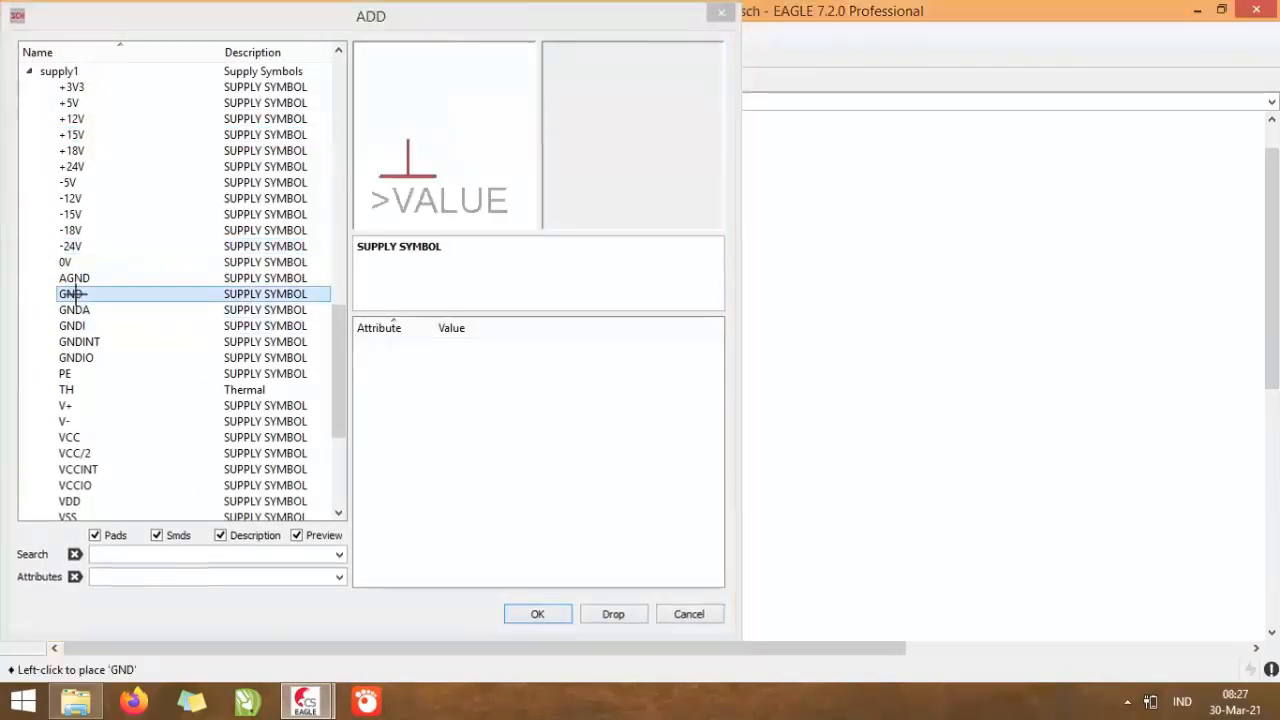
pyautogui.click(413, 460)
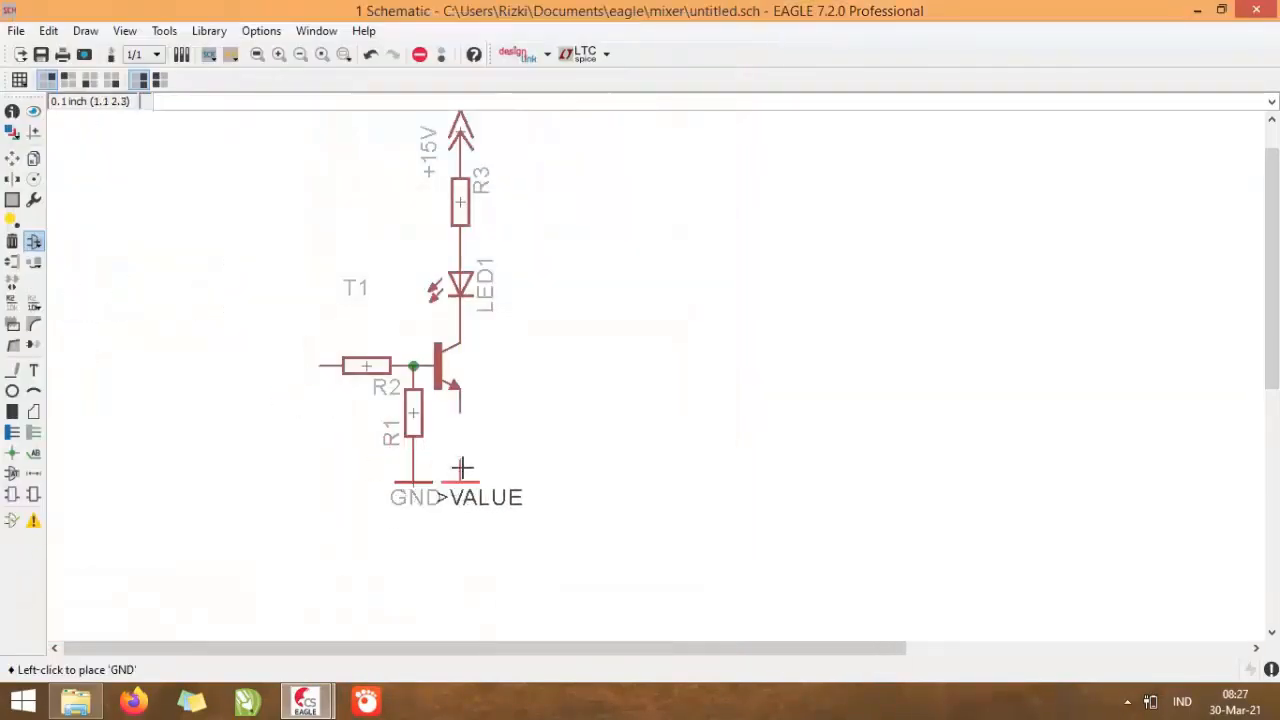
pyautogui.click(466, 437)
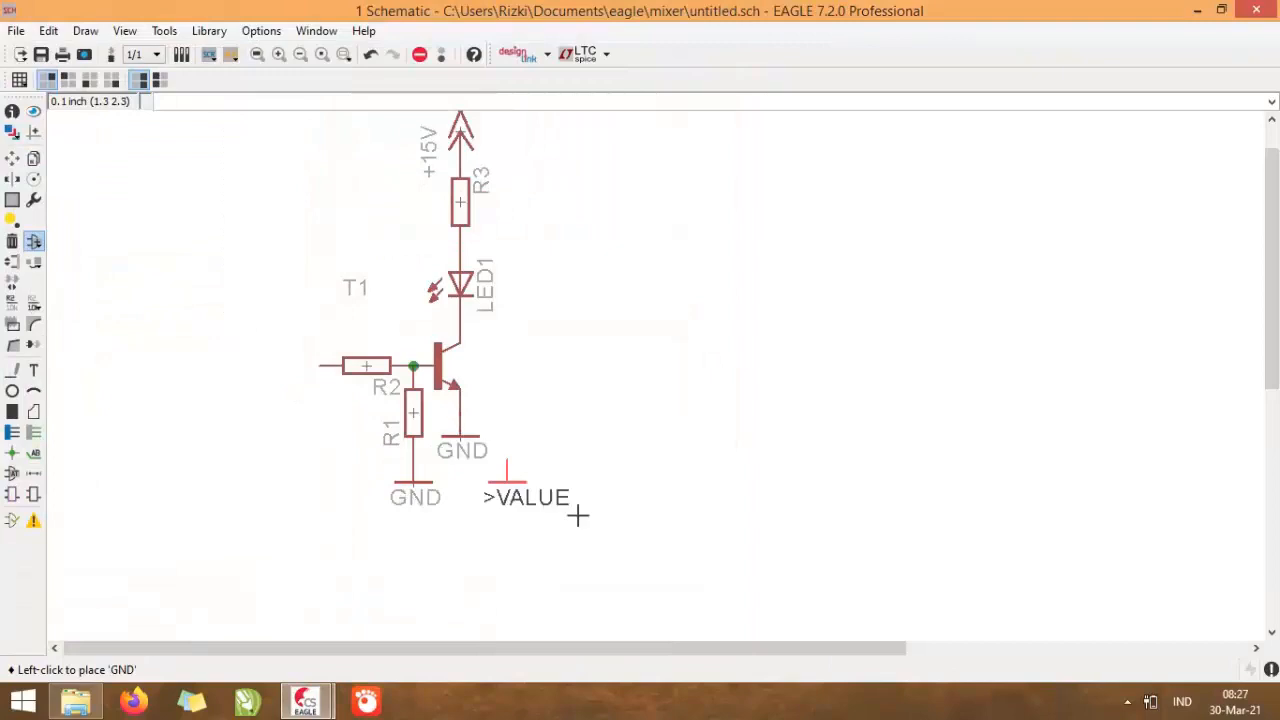
# Return to the part selection, collapse the supply1 library and expand the wirepad library
pyautogui.click(33, 241)
pyautogui.press('Left')
pyautogui.press('Left')
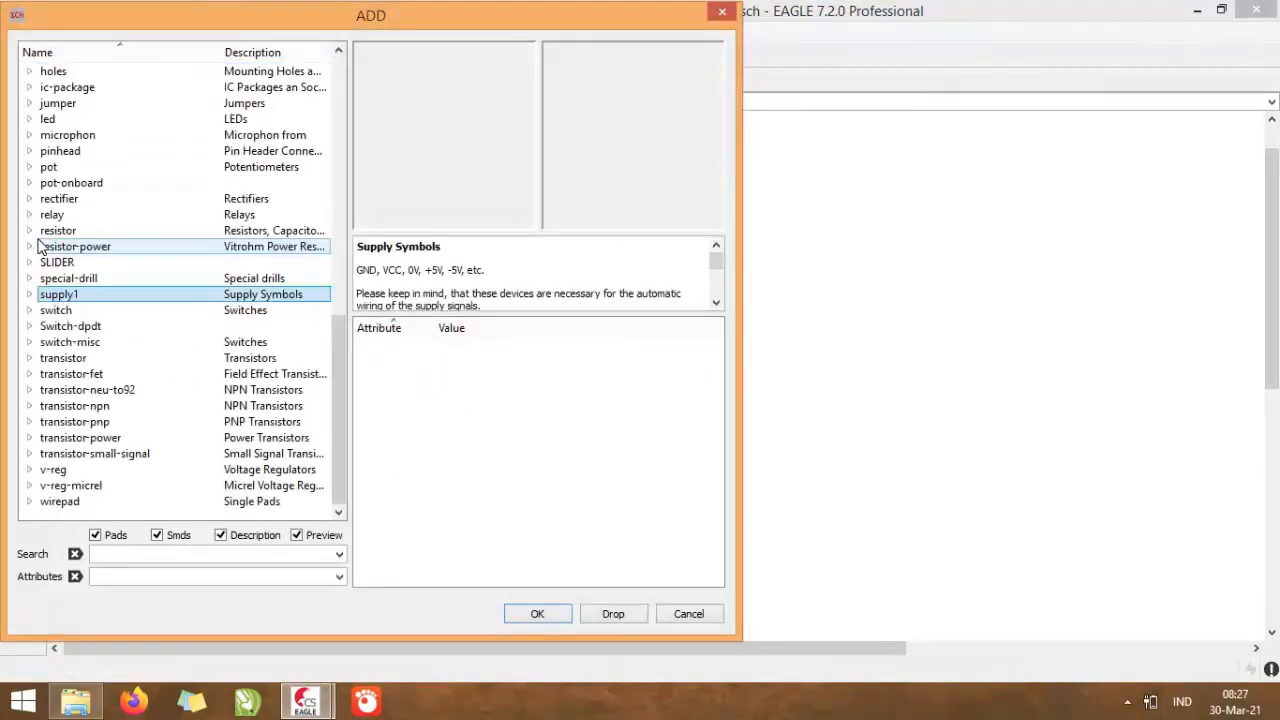
pyautogui.press('w')
pyautogui.press('Right')
# Place three 2,15/1,0 through-hole pads: at R2's free pin, at R1's ground node and at the +15V node above R3
pyautogui.press('Down')
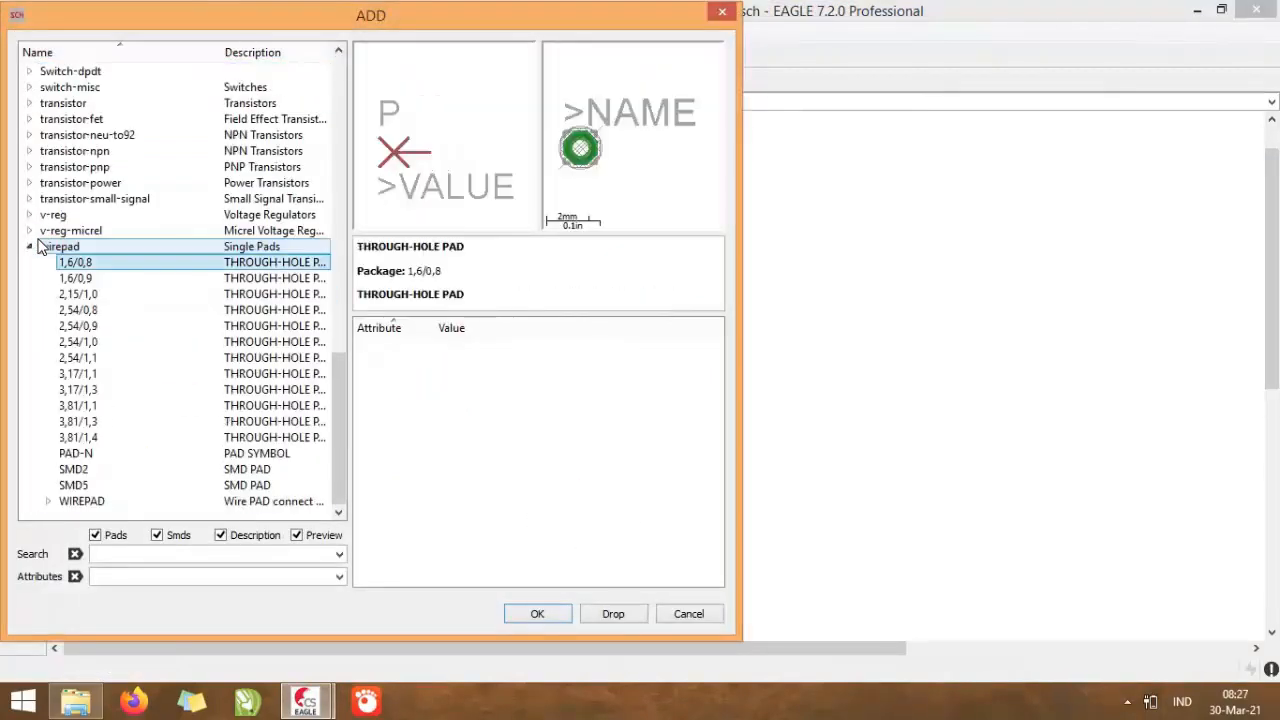
pyautogui.press('Down')
pyautogui.press('Down')
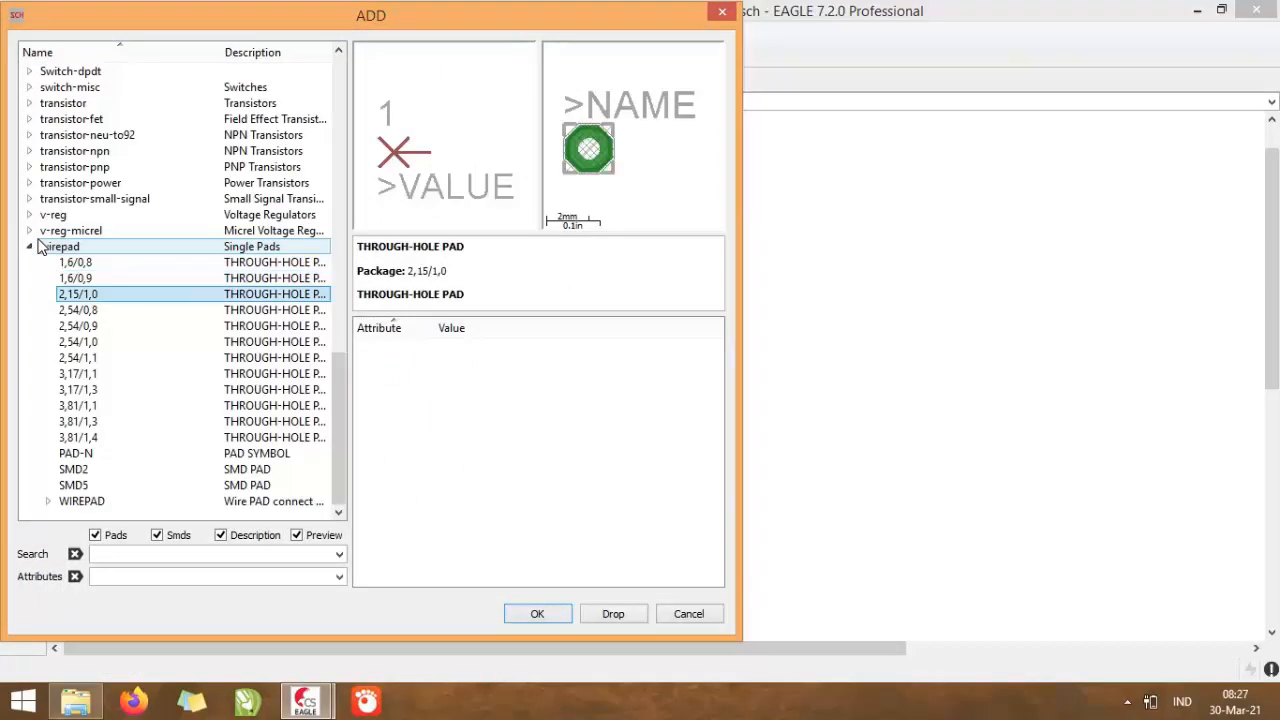
pyautogui.press('Return')
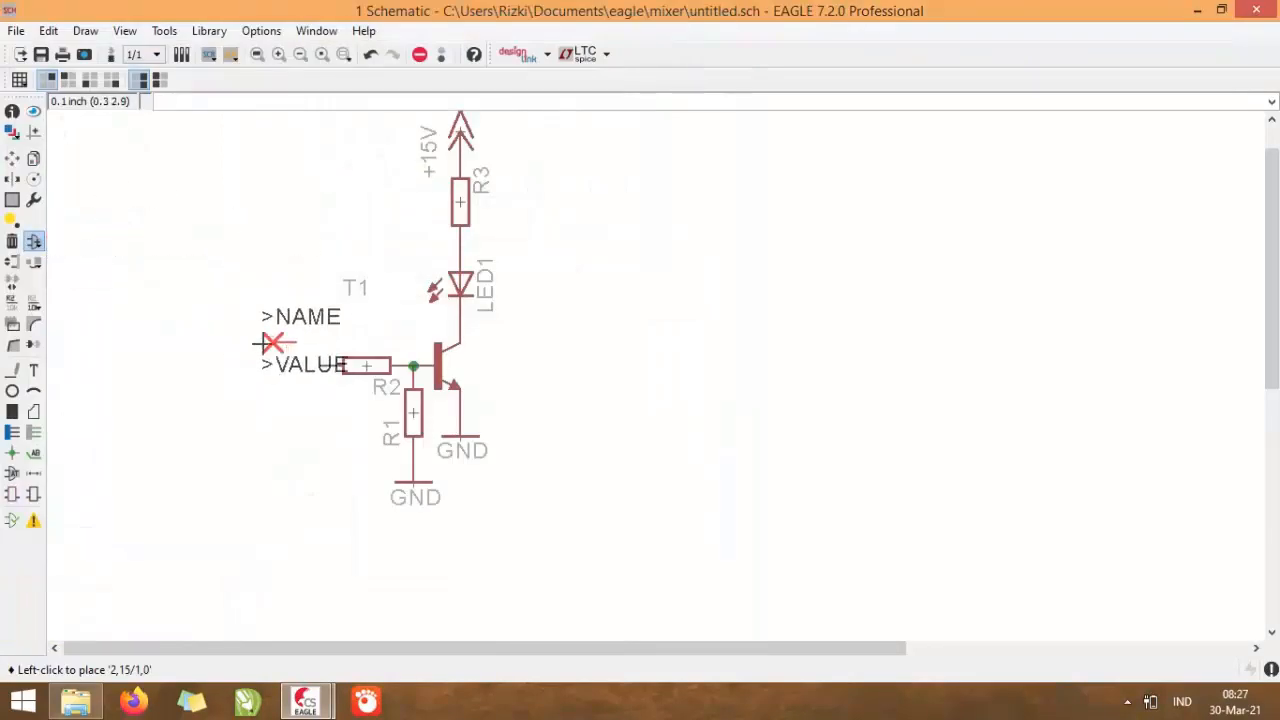
pyautogui.click(296, 366)
pyautogui.click(390, 459)
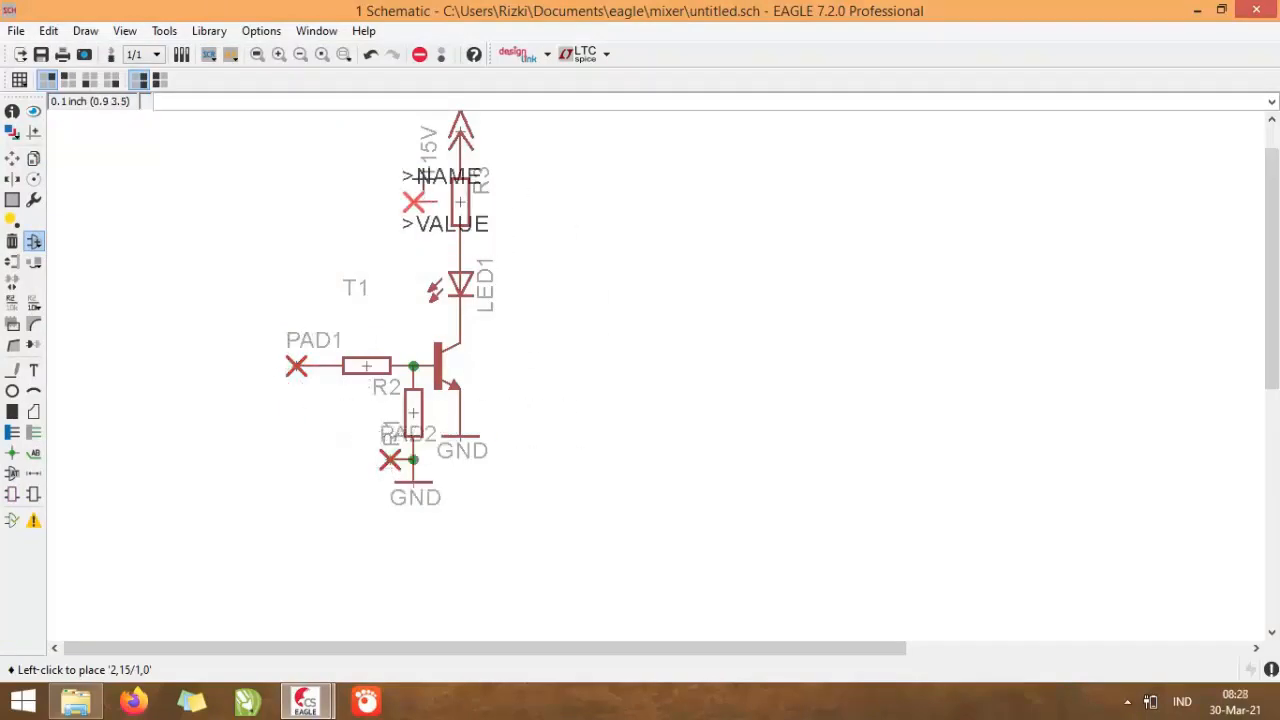
pyautogui.click(437, 155)
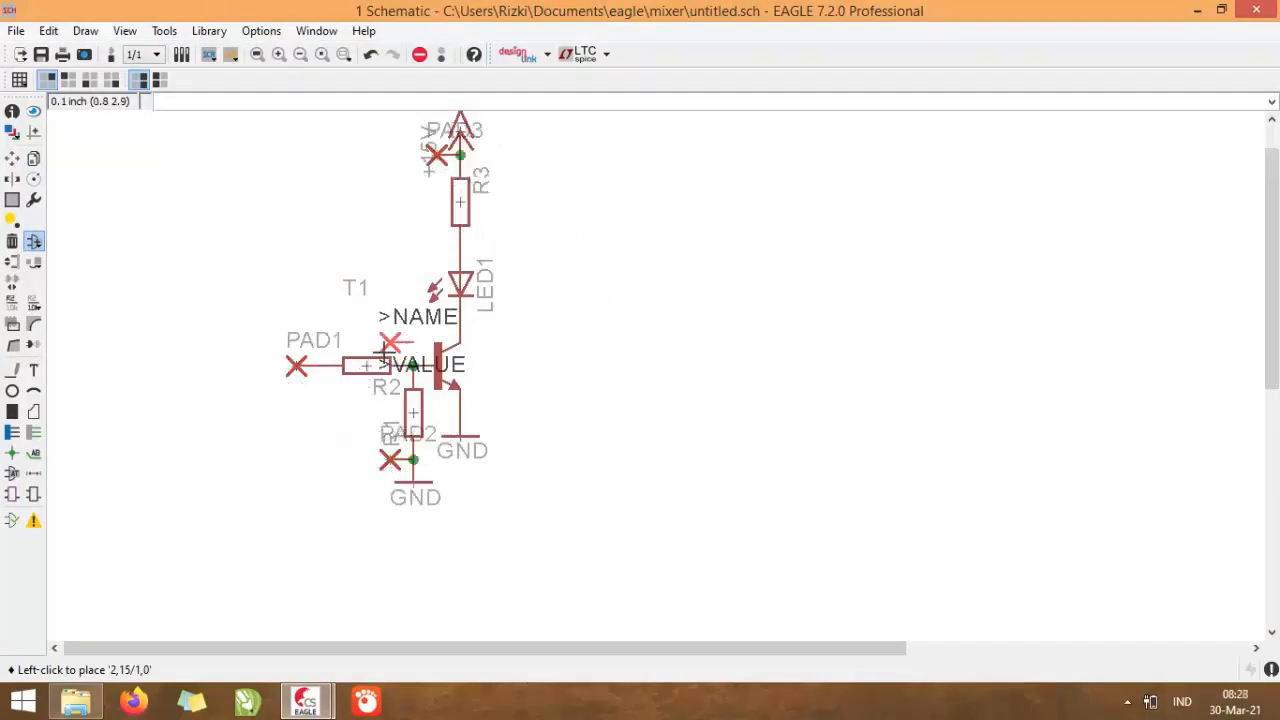
pyautogui.click(12, 158)
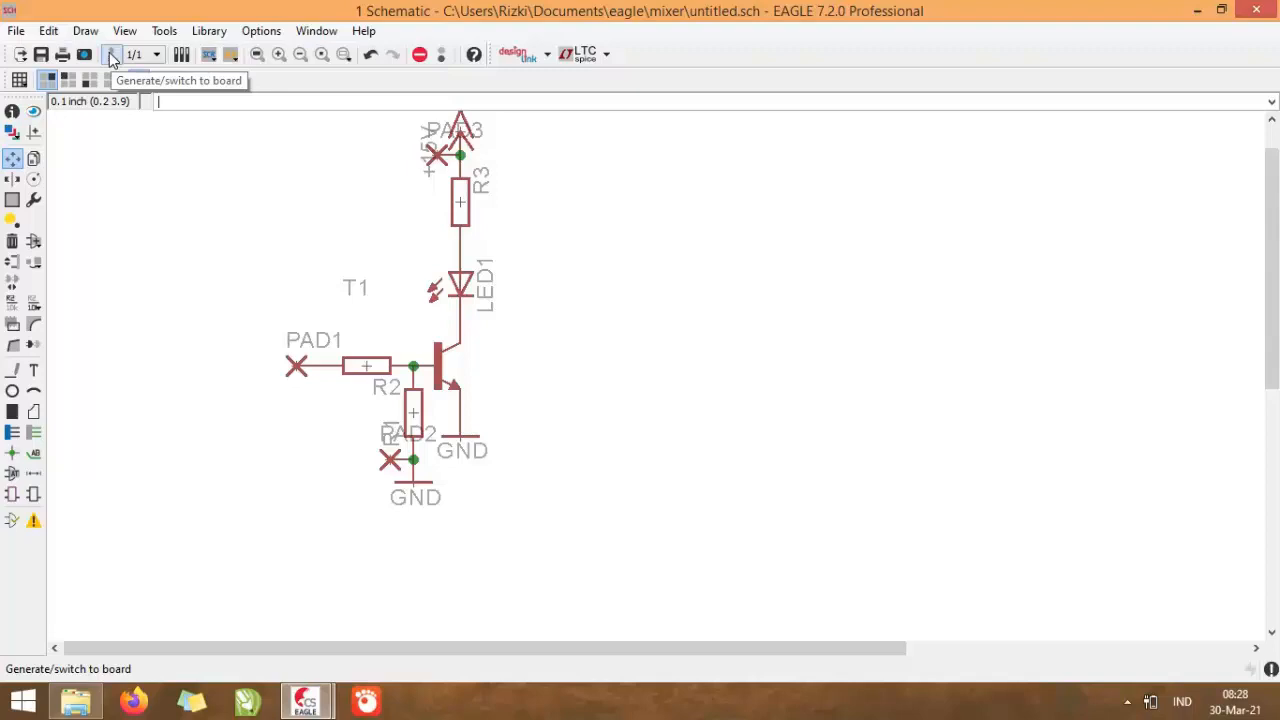
# Generate the board from the schematic and maximize the board window
pyautogui.click(112, 55)
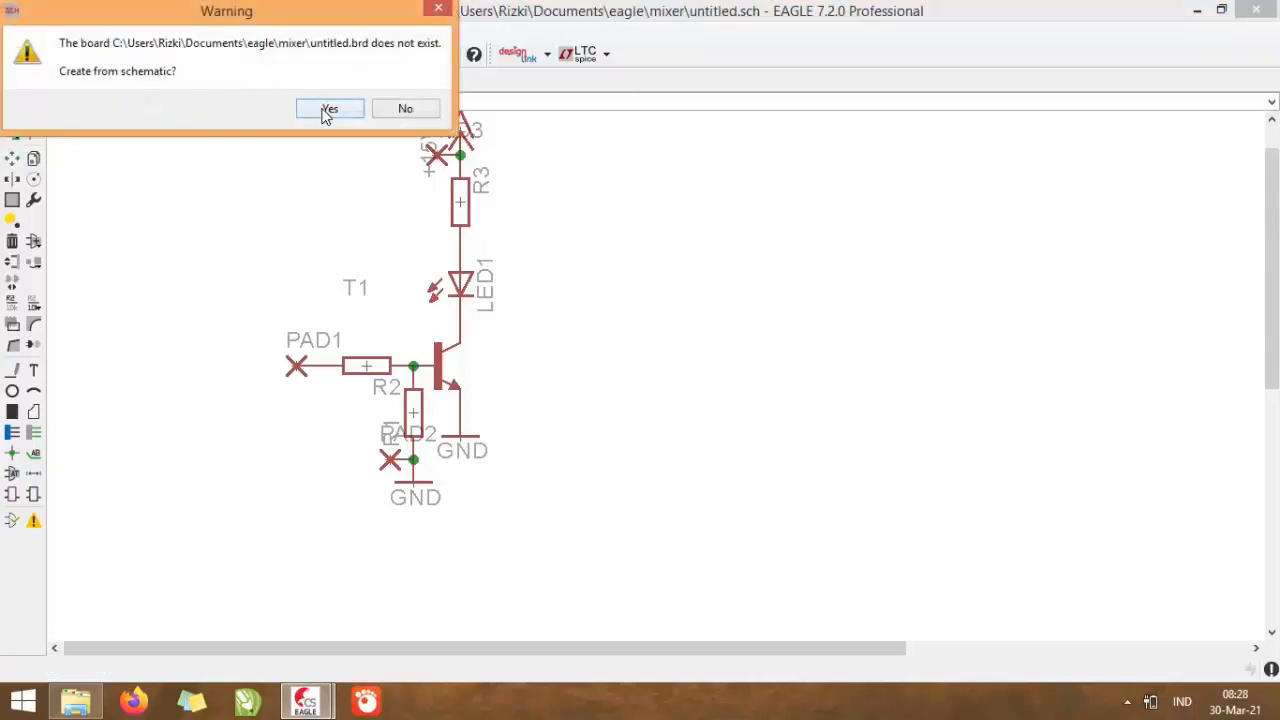
pyautogui.click(324, 112)
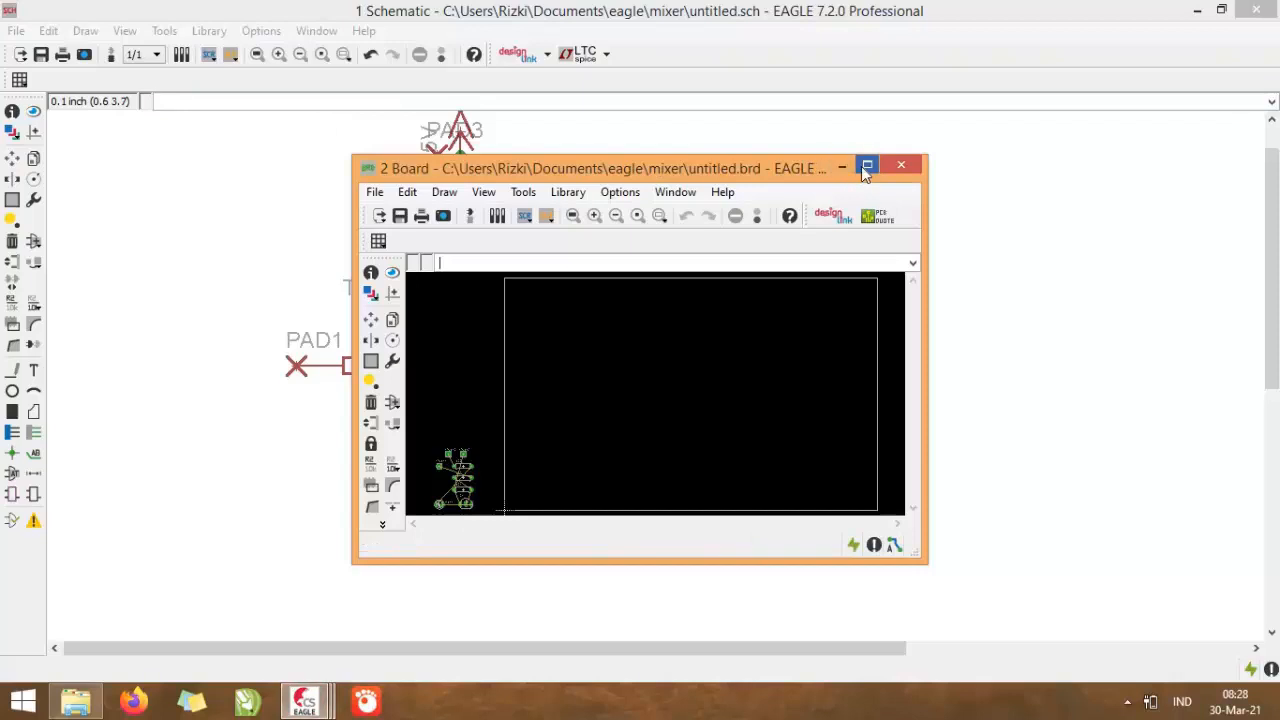
pyautogui.click(866, 167)
# Delete the four outline lines of the empty board frame
pyautogui.click(12, 241)
pyautogui.click(342, 126)
pyautogui.click(328, 127)
pyautogui.click(1127, 618)
pyautogui.click(1126, 617)
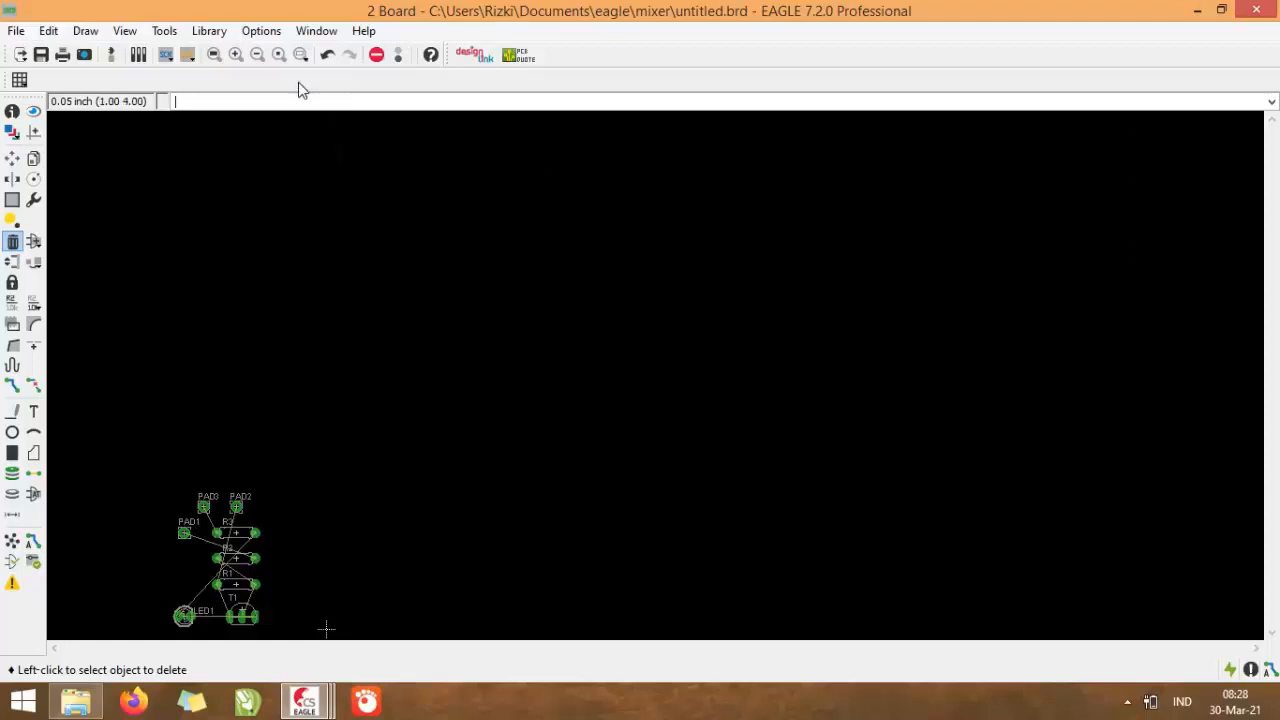
# Move PAD1 to the right of resistor R2, level with R2's pins
pyautogui.click(213, 58)
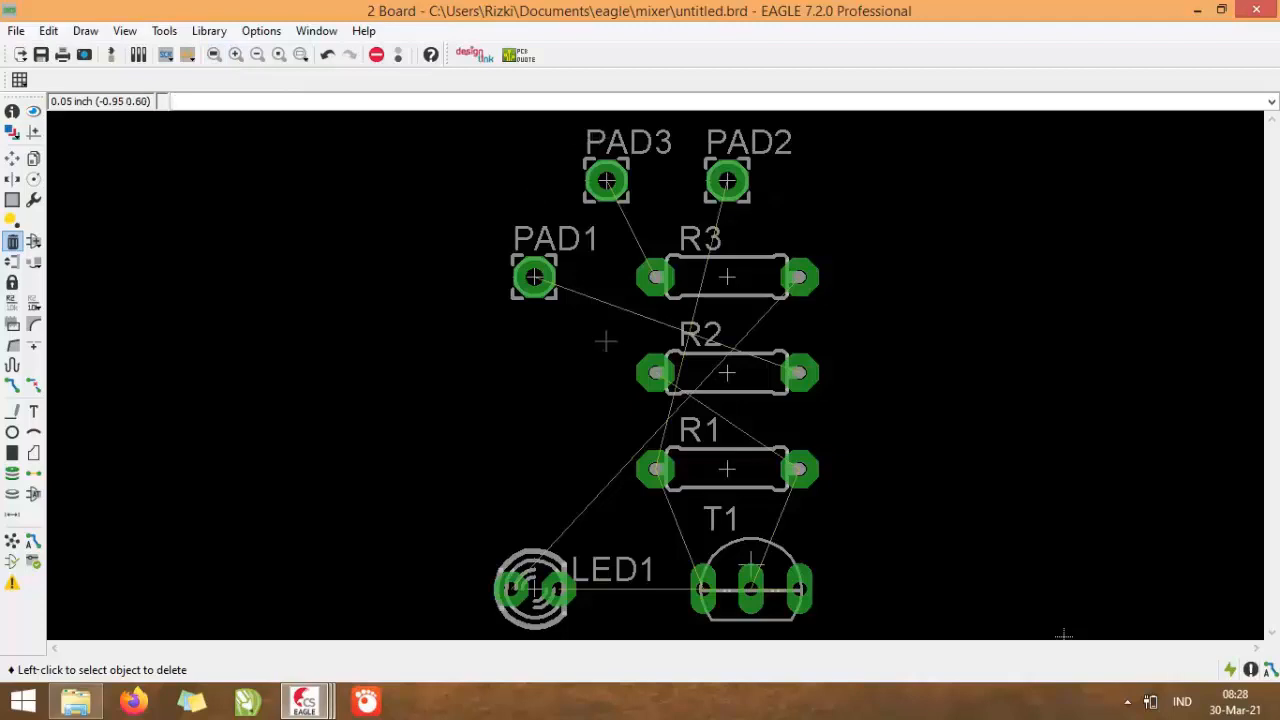
pyautogui.click(12, 158)
pyautogui.click(534, 280)
pyautogui.click(991, 325)
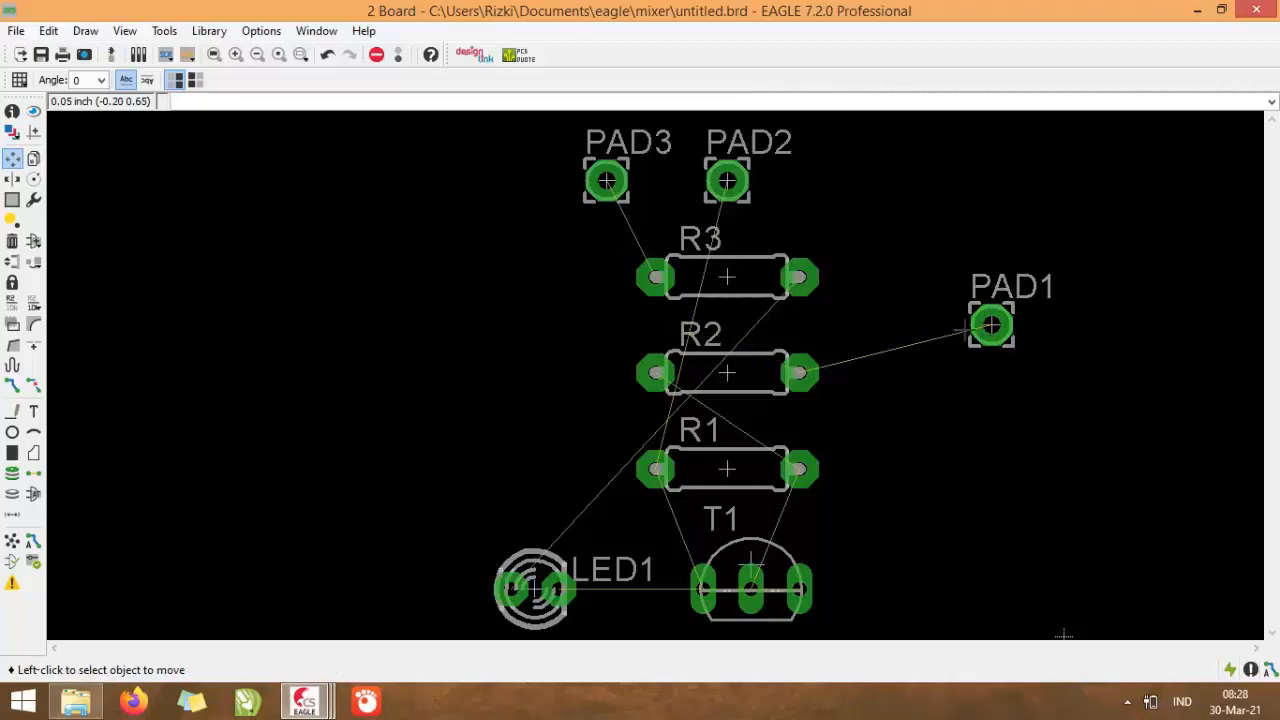
pyautogui.click(991, 325)
pyautogui.click(991, 373)
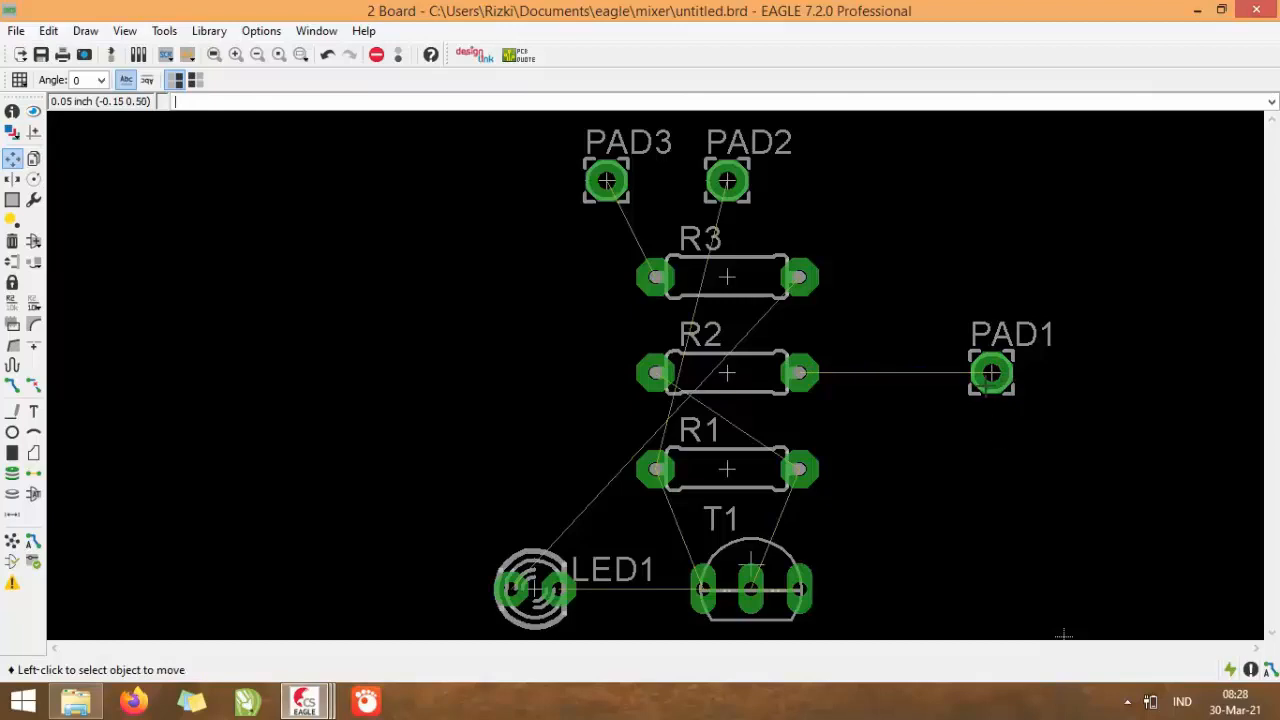
# Move resistor R3 above LED1 in line with R1 and place PAD3 beside R3's left pin
pyautogui.click(735, 280)
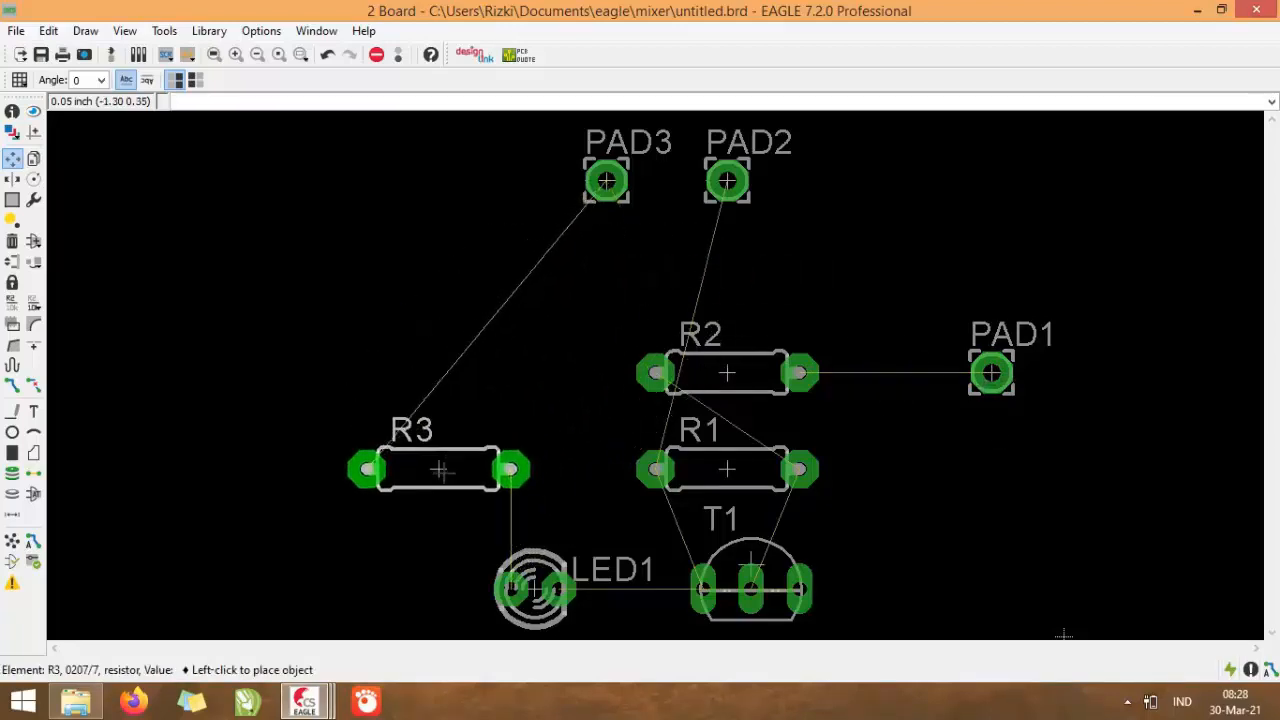
pyautogui.click(440, 469)
pyautogui.click(605, 180)
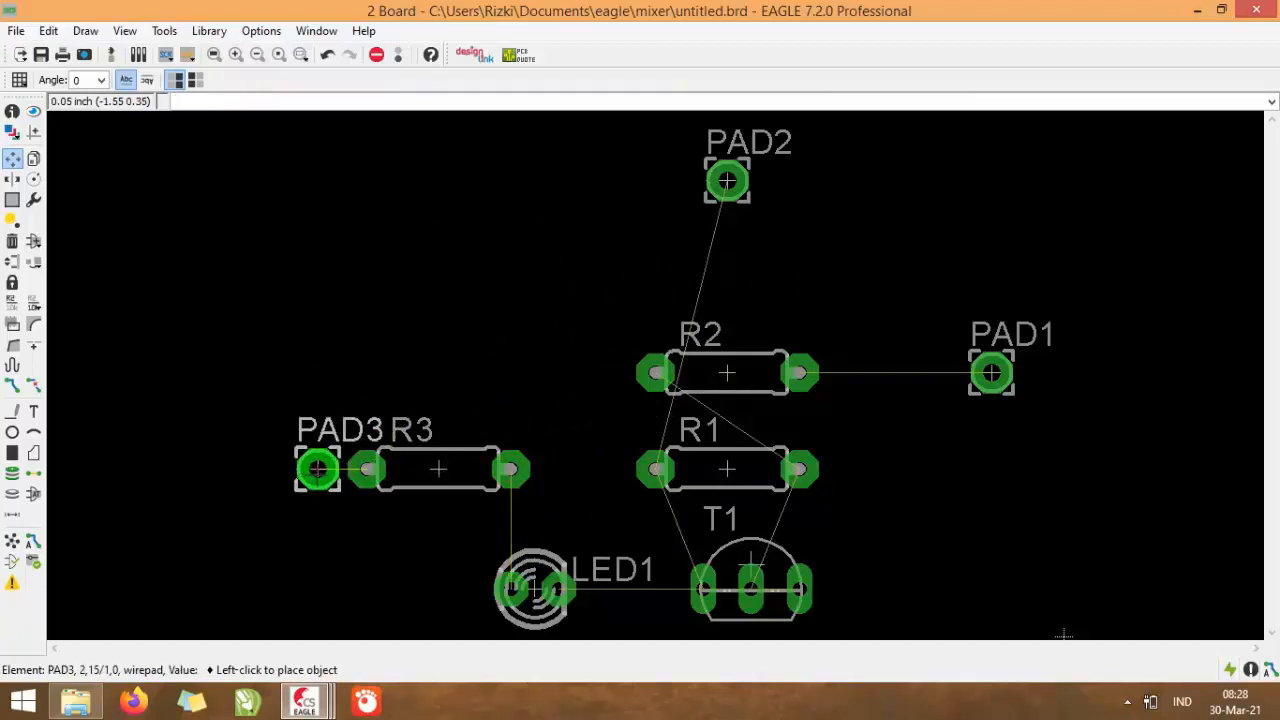
pyautogui.click(318, 469)
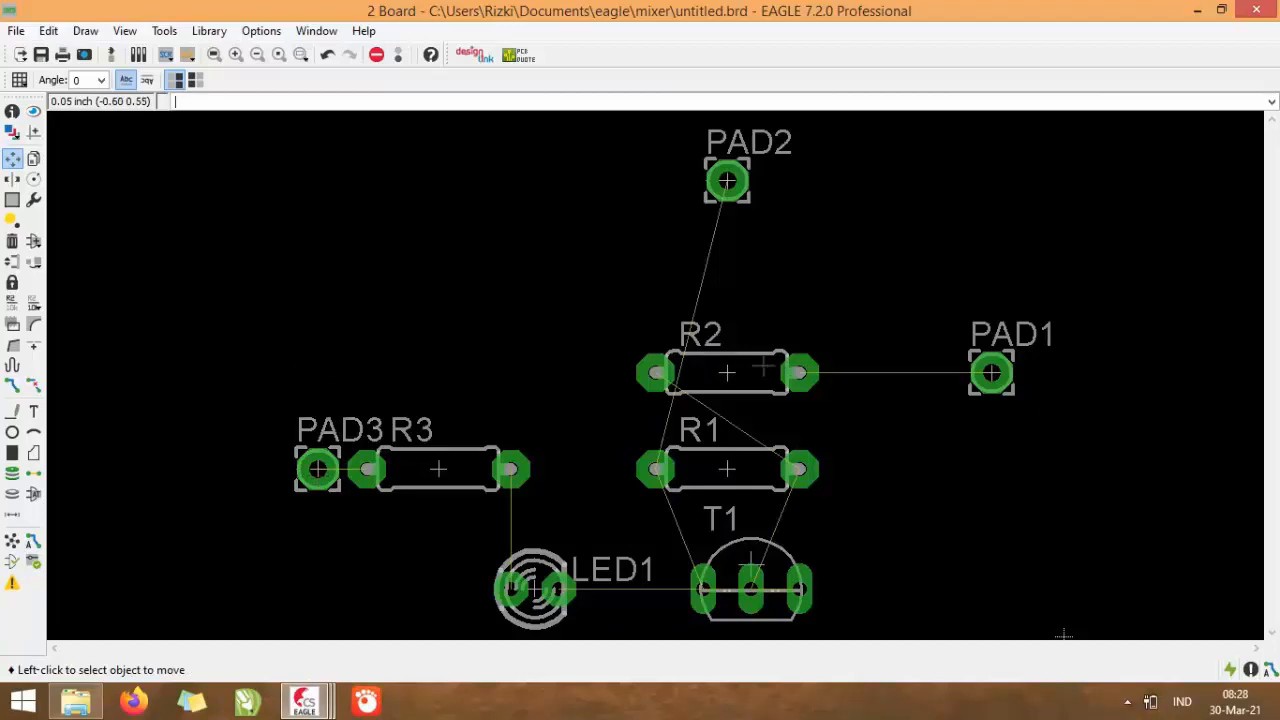
# Move R2 in line with R1 so its right pin lies below PAD1, and place PAD2 just above R1's left pin
pyautogui.click(733, 373)
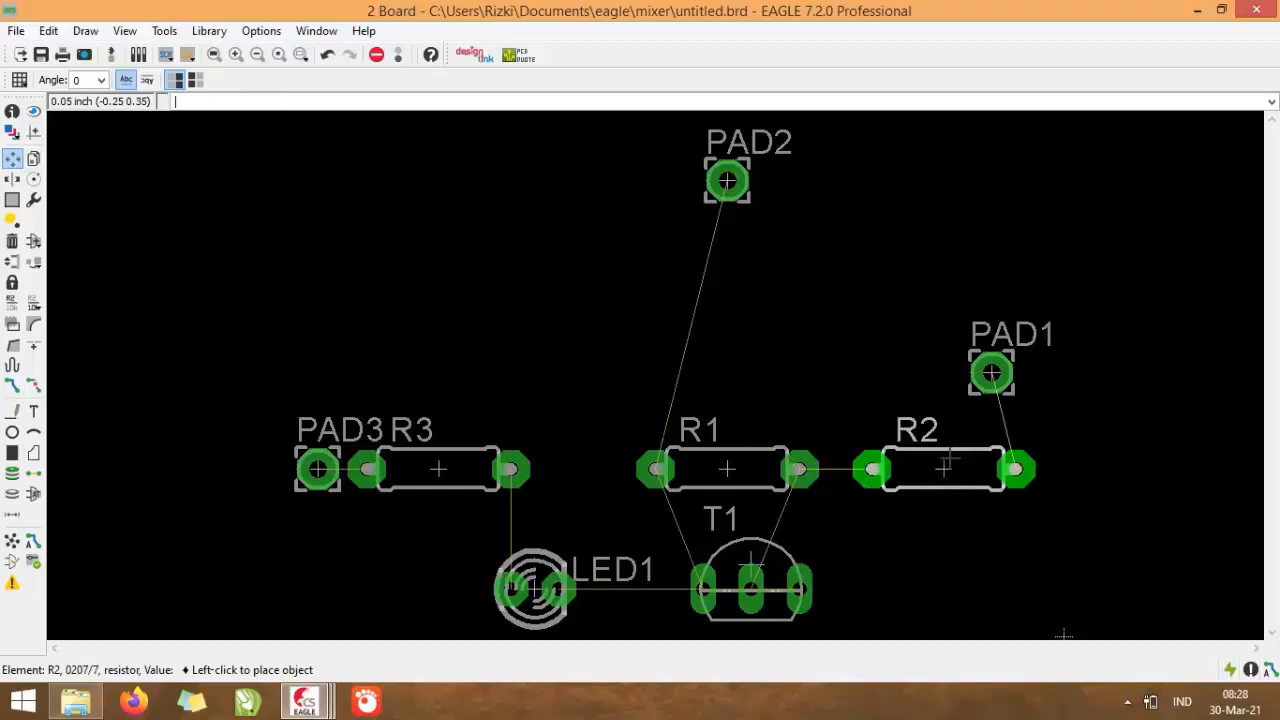
pyautogui.click(919, 466)
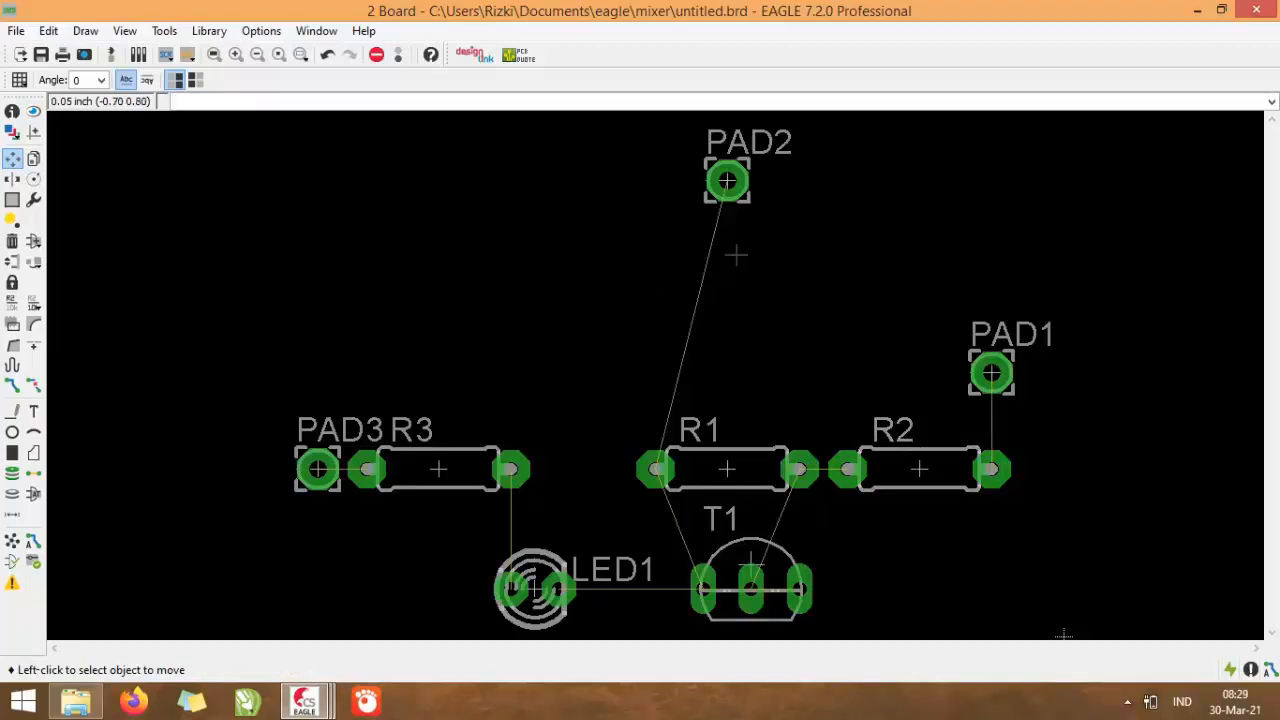
pyautogui.click(727, 181)
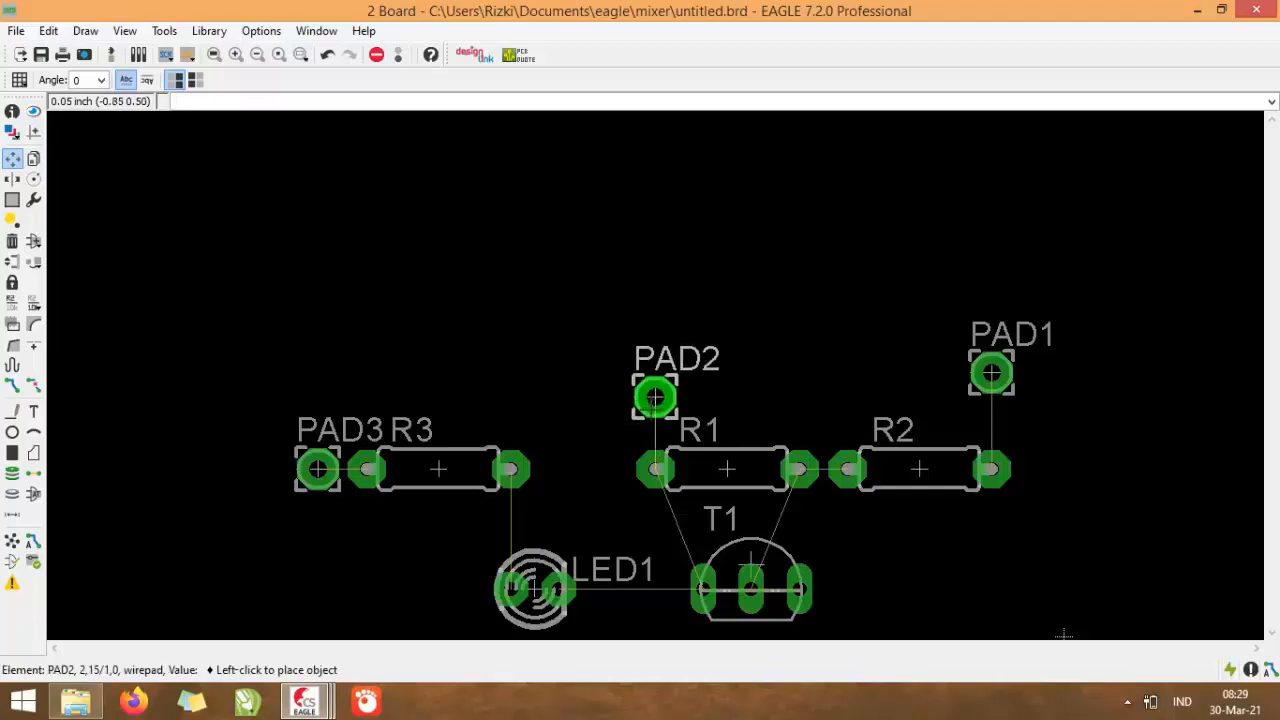
pyautogui.click(655, 420)
# Move transistor T1 directly beneath R1 and LED1 beneath T1, with LED1's right pin under T1's right pin
pyautogui.click(214, 54)
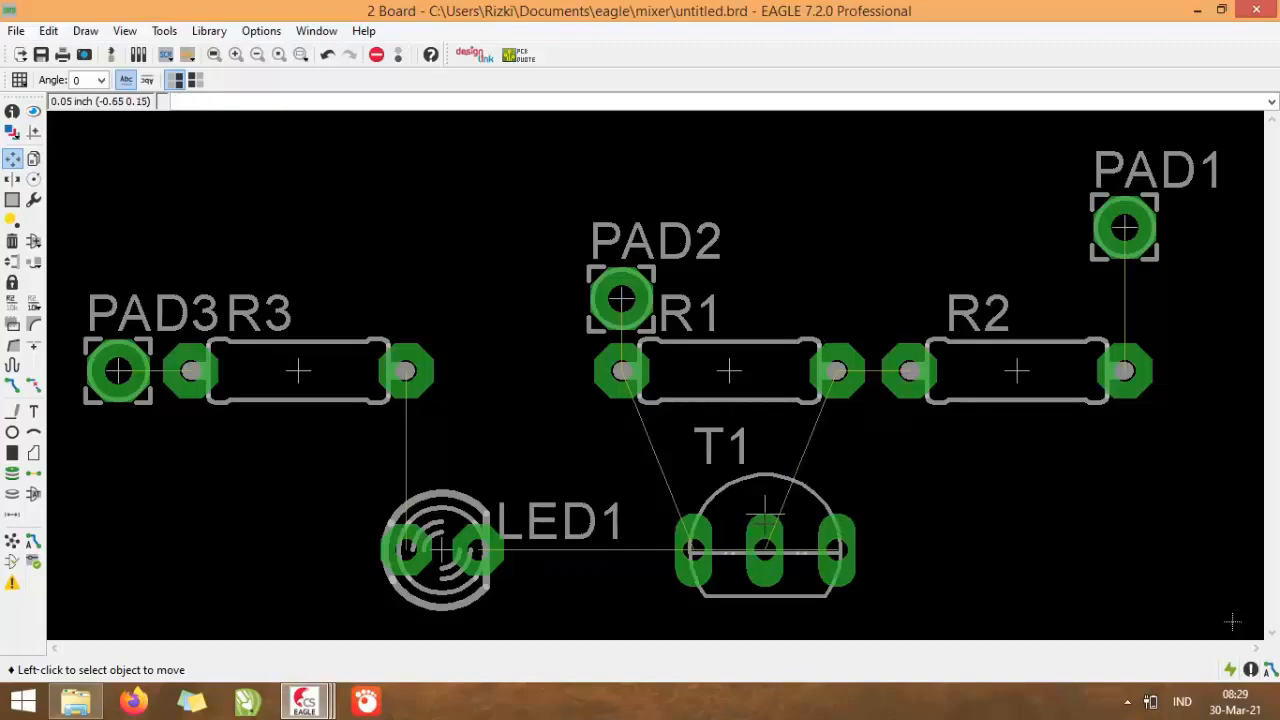
pyautogui.click(765, 520)
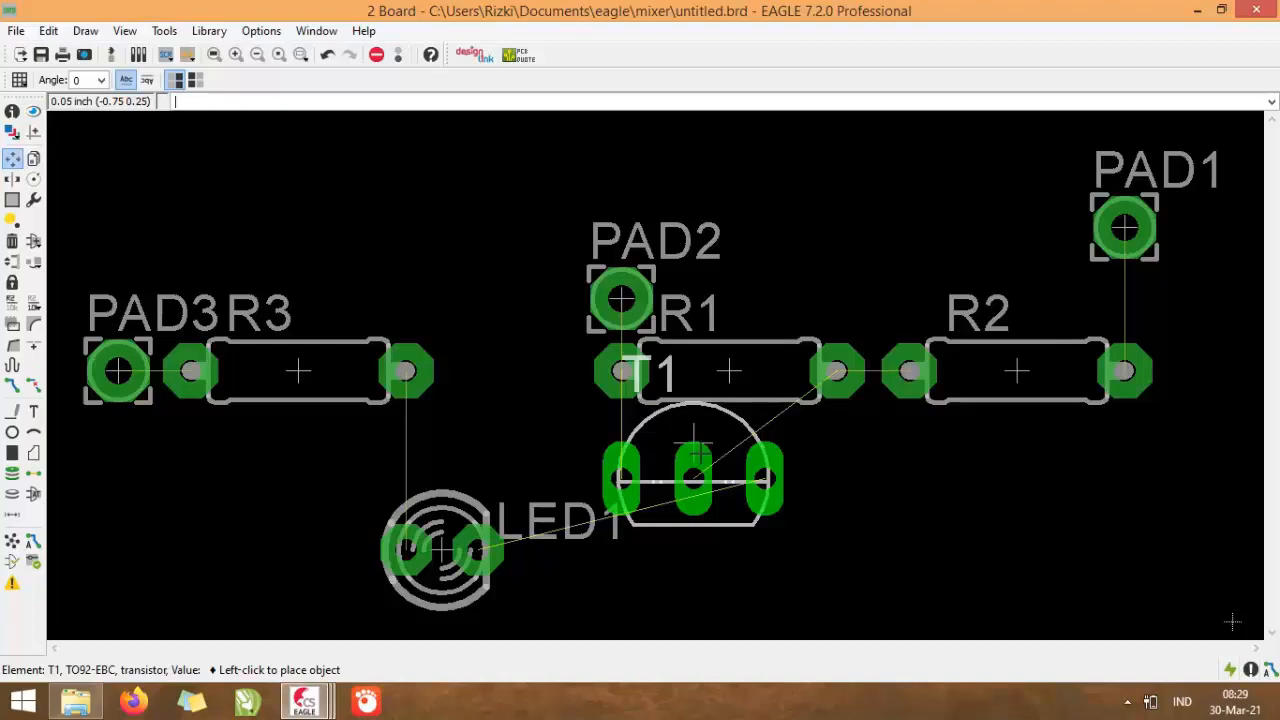
pyautogui.click(693, 447)
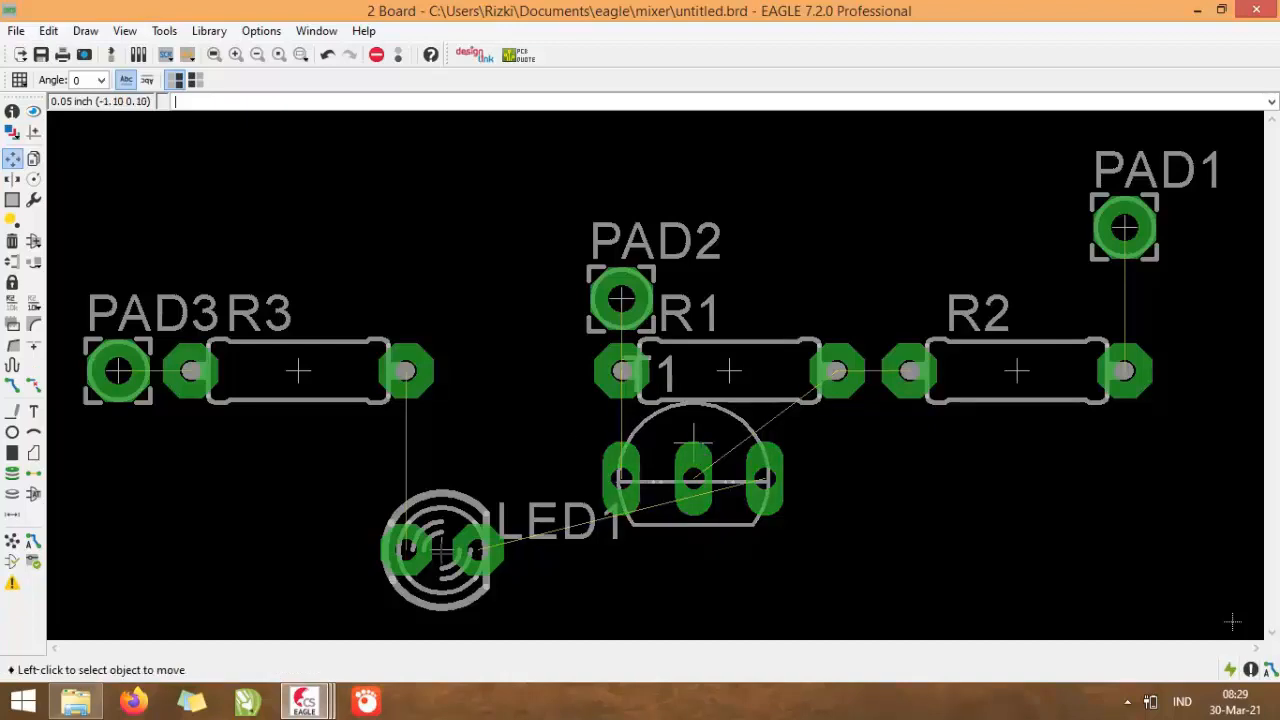
pyautogui.scroll(-1, 476, 335)
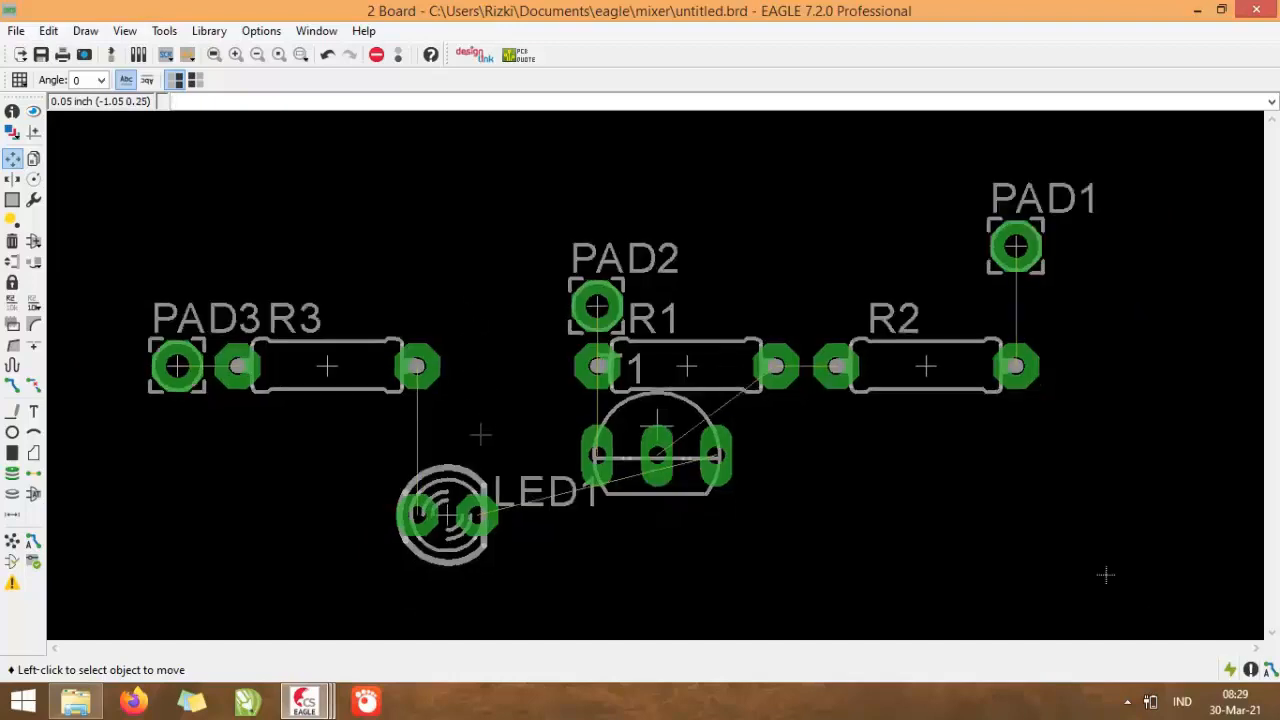
pyautogui.click(447, 518)
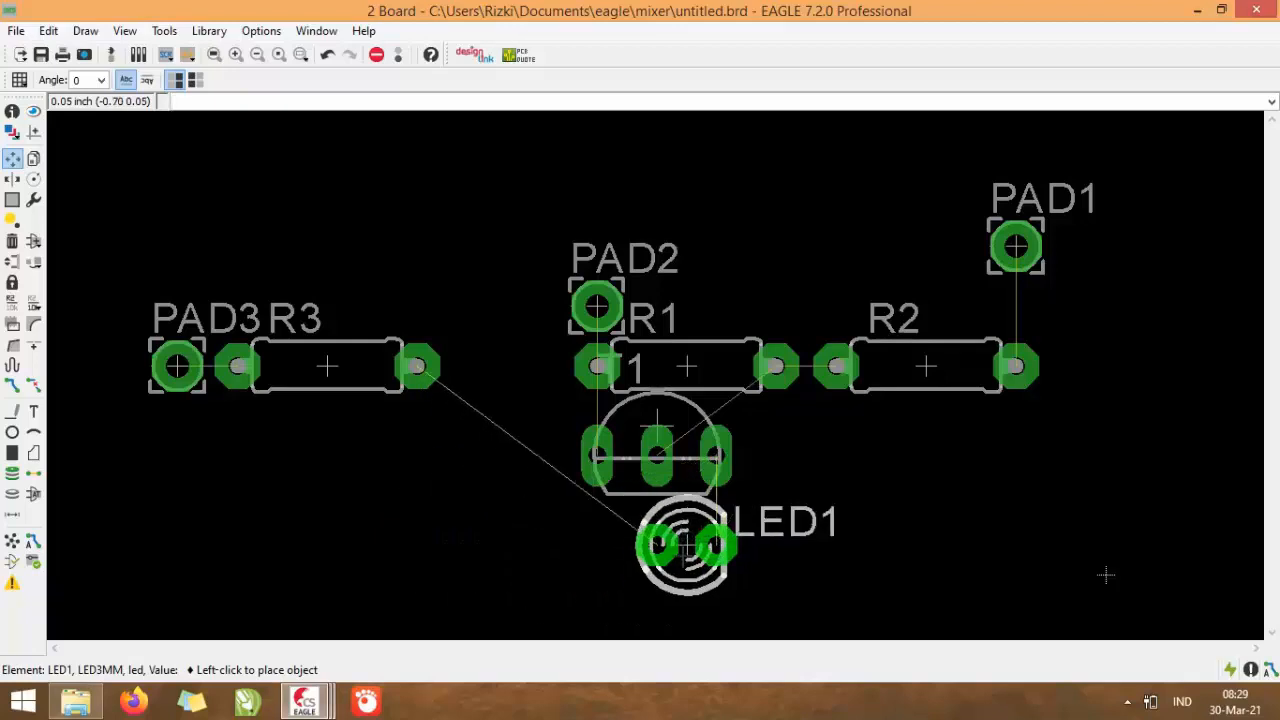
pyautogui.click(686, 545)
# Move resistor R3 directly left of LED1 and place PAD3 beside R3's left pin
pyautogui.click(327, 368)
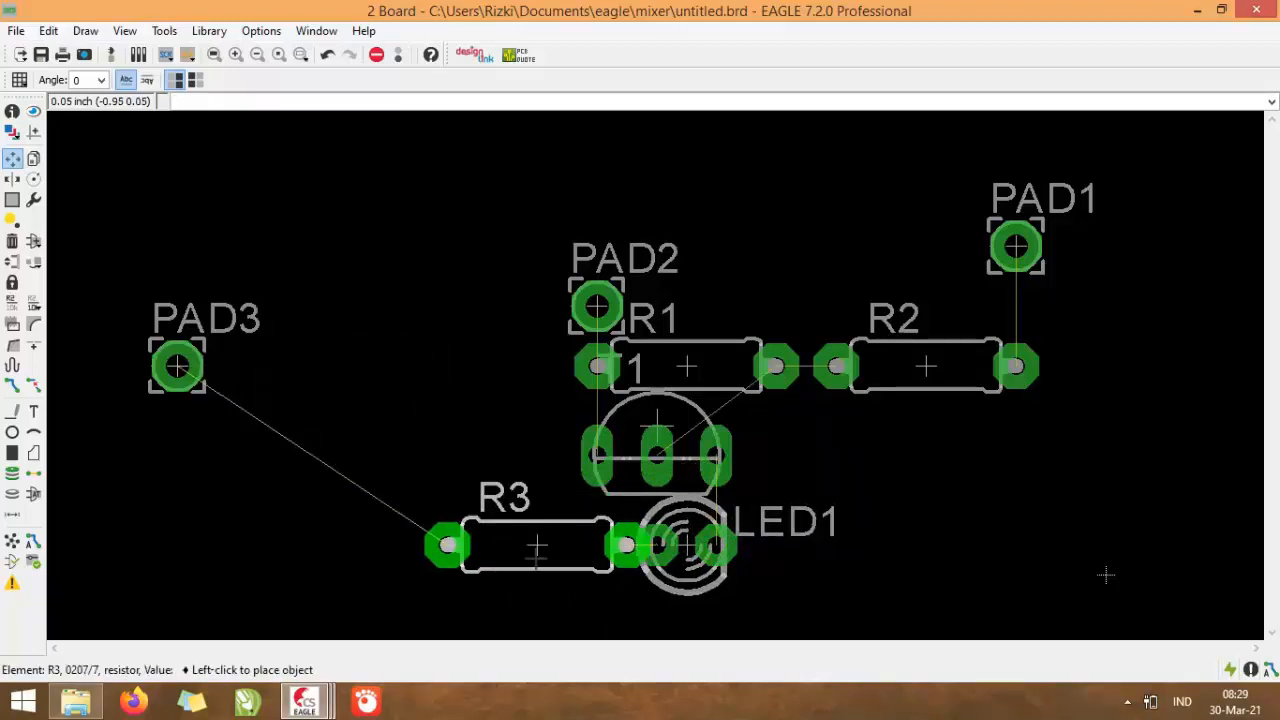
pyautogui.click(527, 550)
pyautogui.click(177, 367)
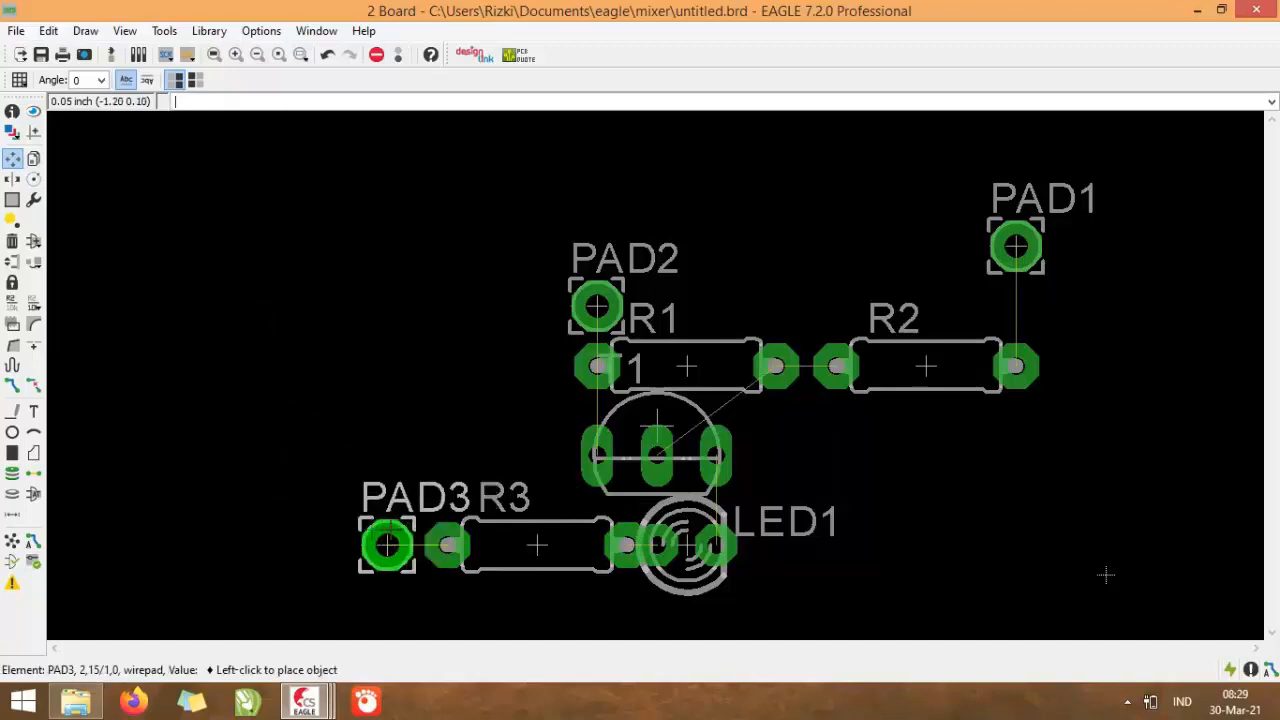
pyautogui.click(387, 545)
# Move resistor R1 directly above R3 and place R2 in line with it, R2's left pin beside R1's right pin
pyautogui.click(945, 366)
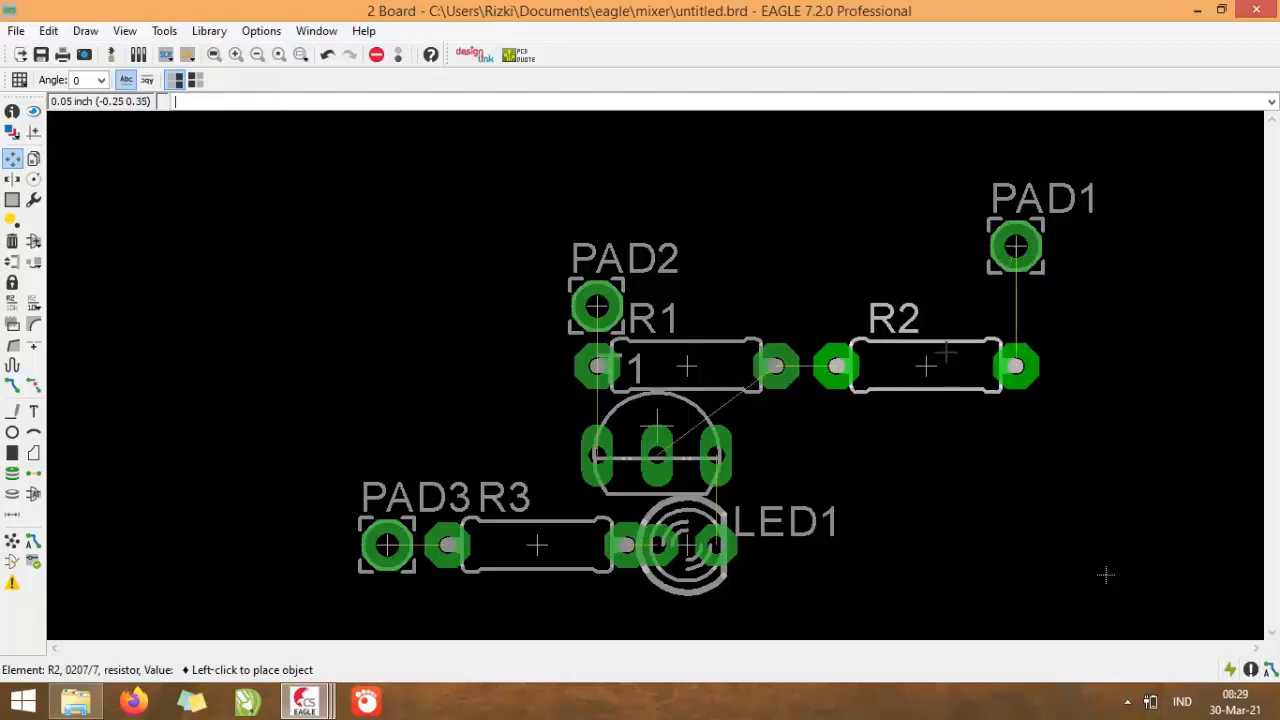
pyautogui.click(933, 352)
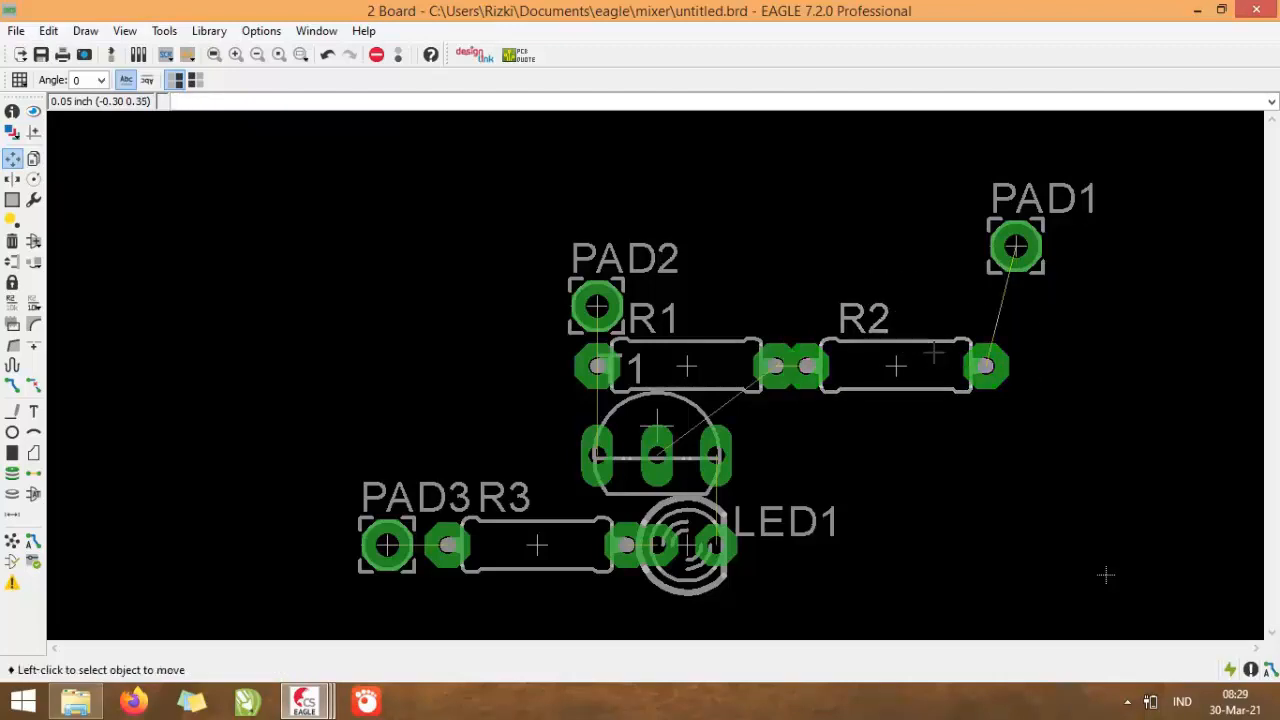
pyautogui.click(690, 368)
pyautogui.click(566, 367)
pyautogui.click(895, 367)
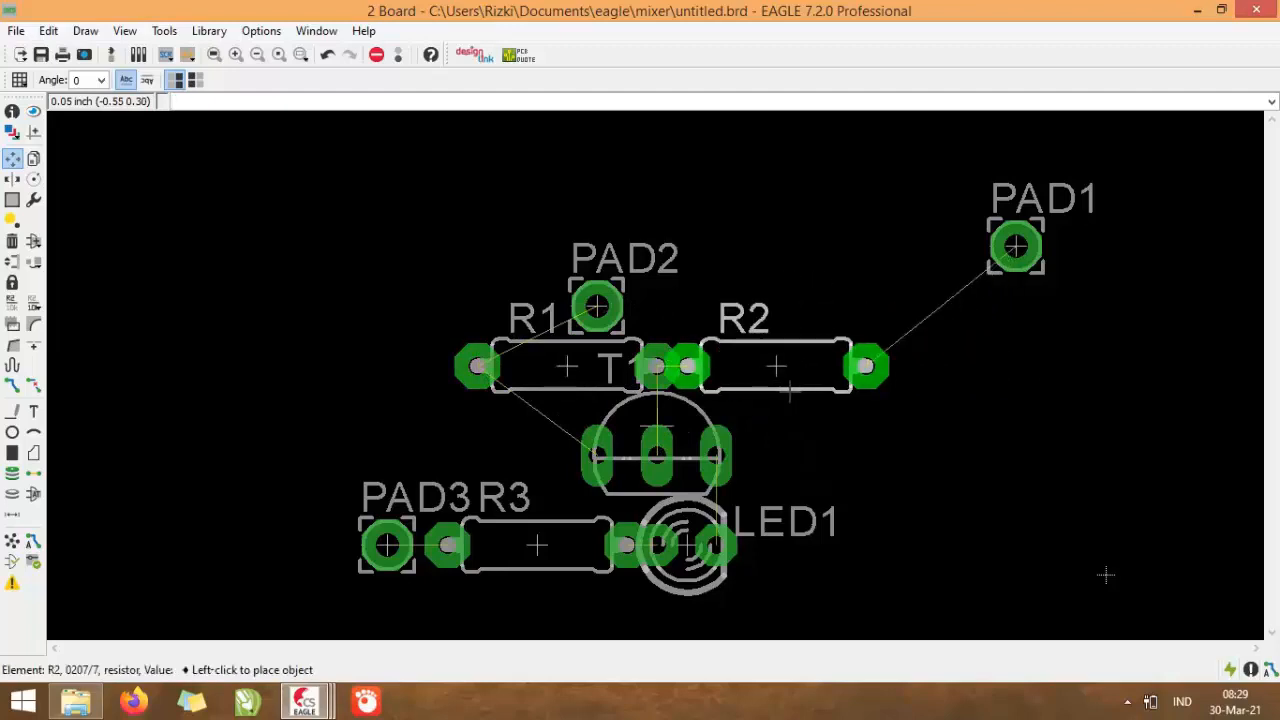
pyautogui.click(790, 392)
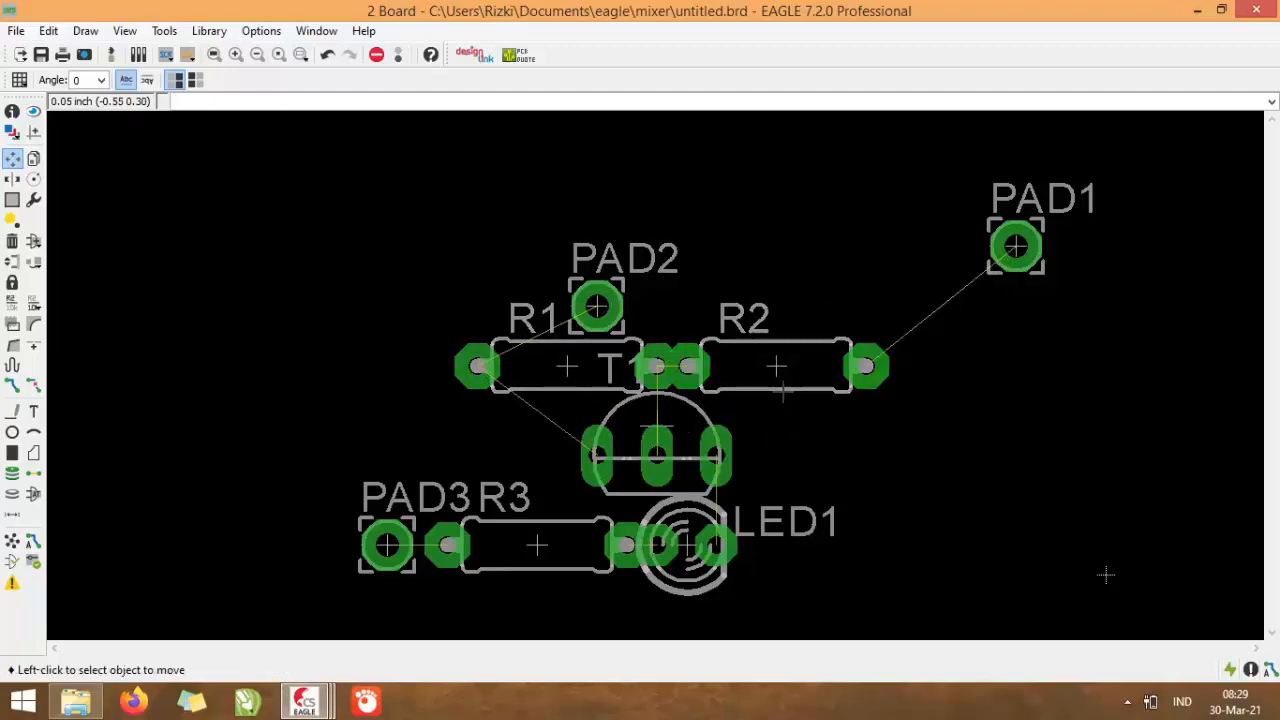
pyautogui.click(554, 378)
pyautogui.click(527, 370)
pyautogui.click(790, 378)
pyautogui.click(760, 376)
# Place PAD2 beside R1's left pin above PAD3 and PAD1 just below R2's right pin, and recalculate the airwires
pyautogui.click(597, 306)
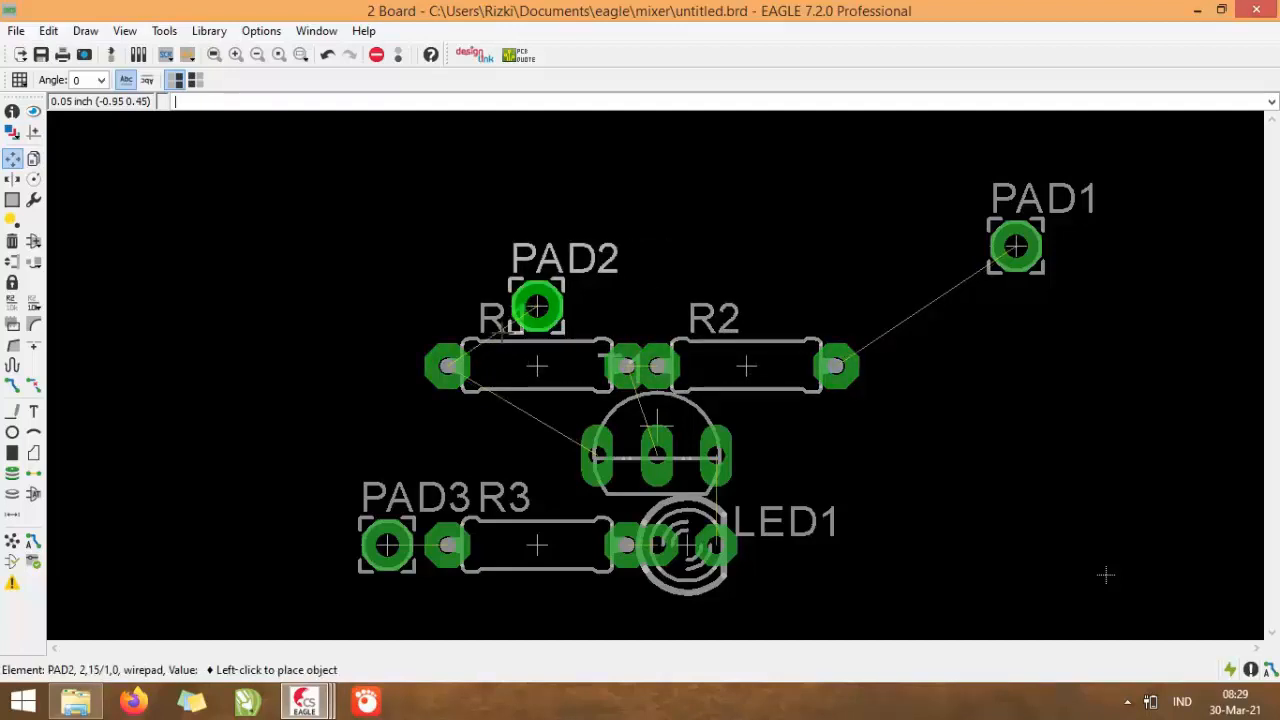
pyautogui.click(387, 366)
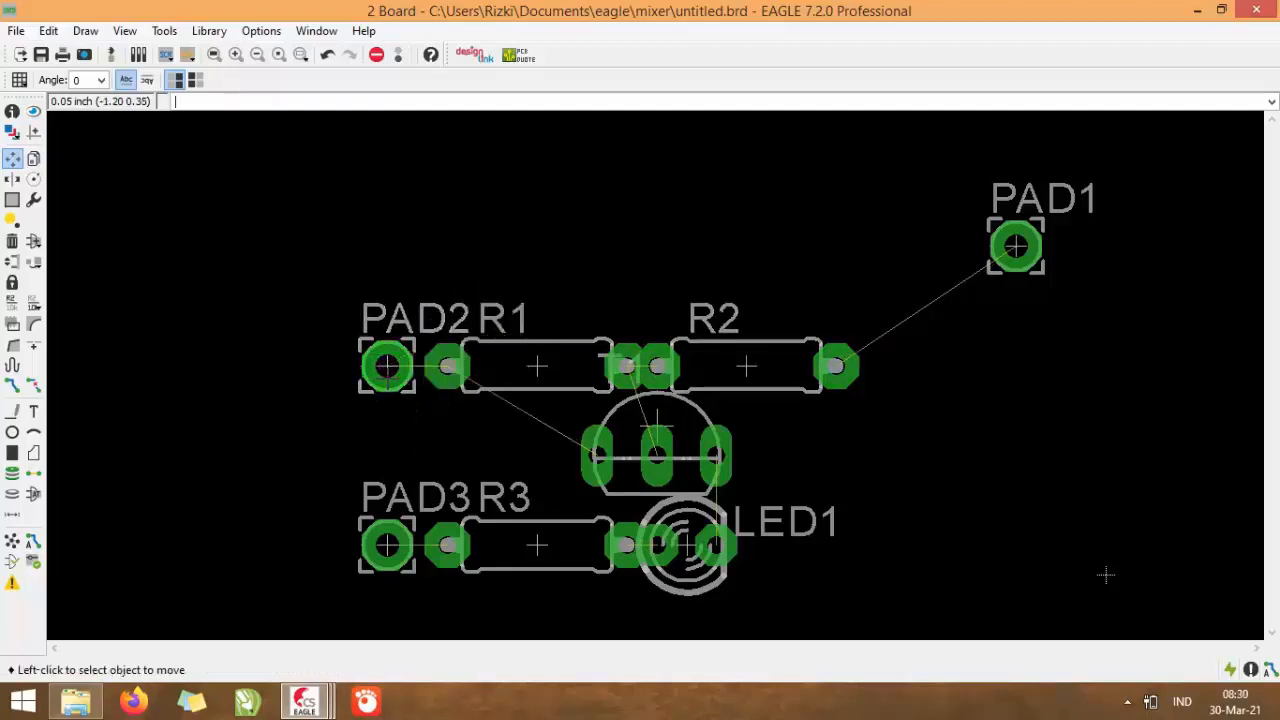
pyautogui.click(1015, 246)
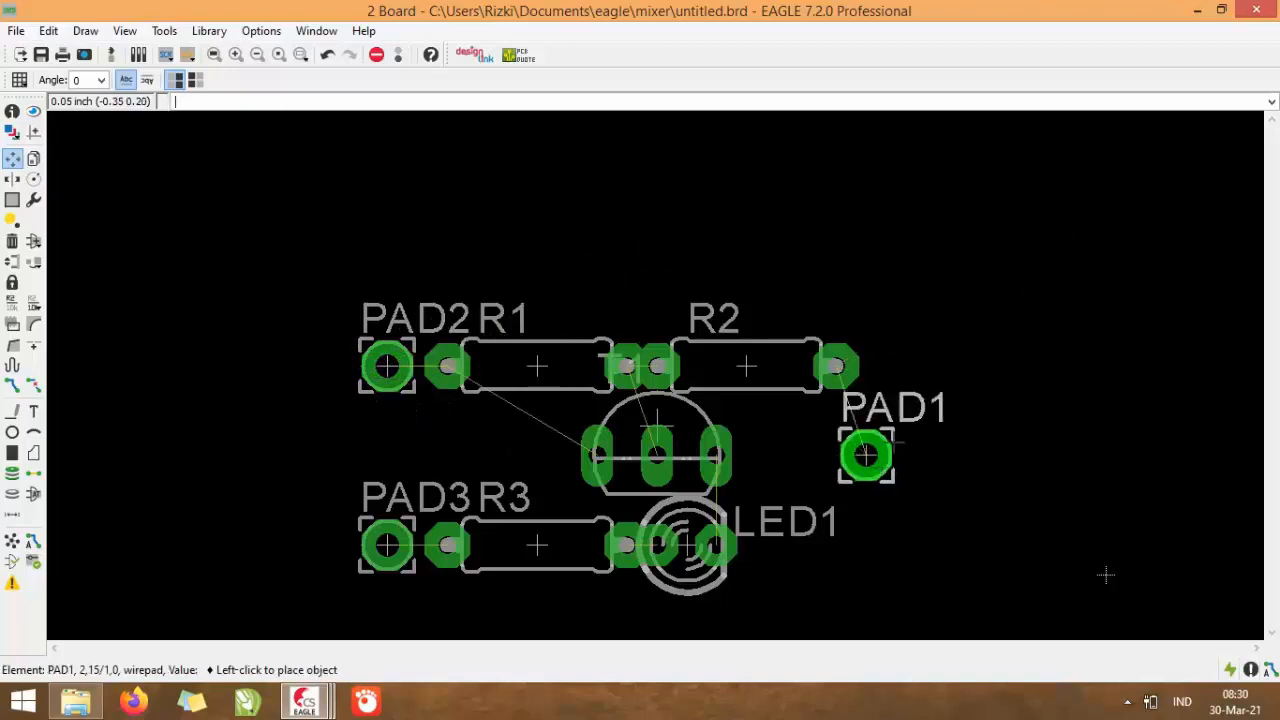
pyautogui.click(836, 426)
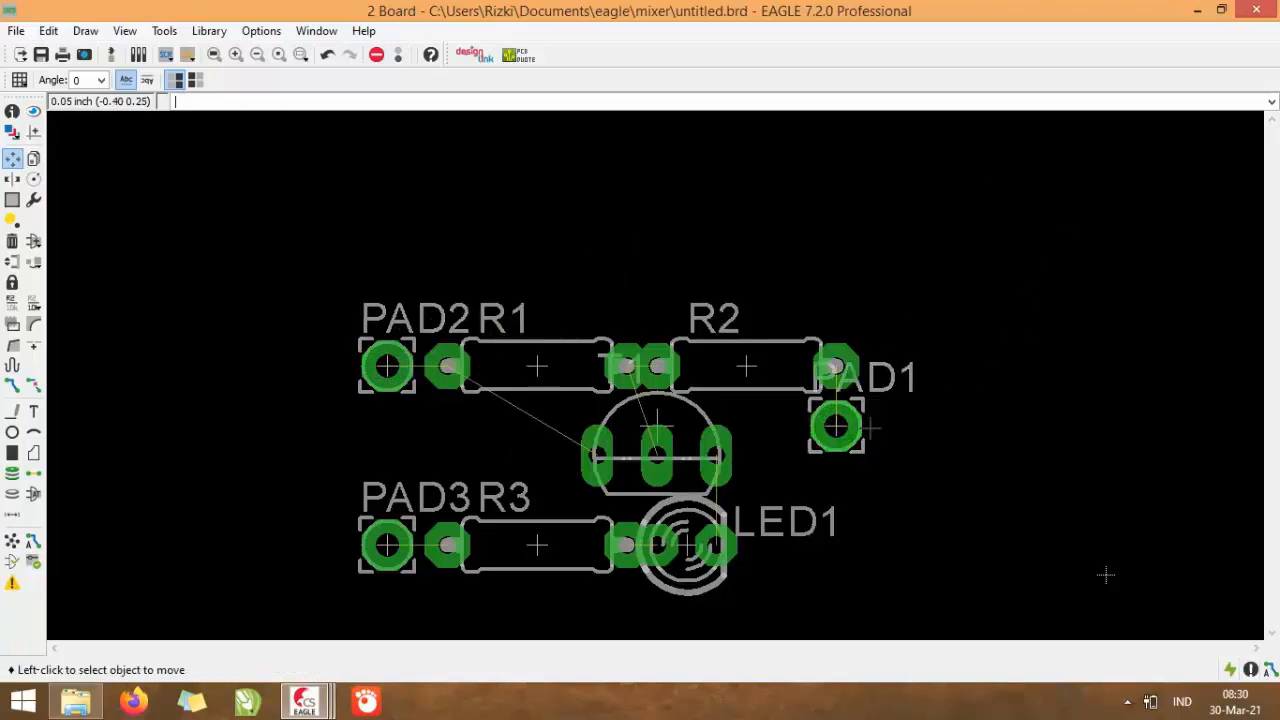
pyautogui.click(13, 540)
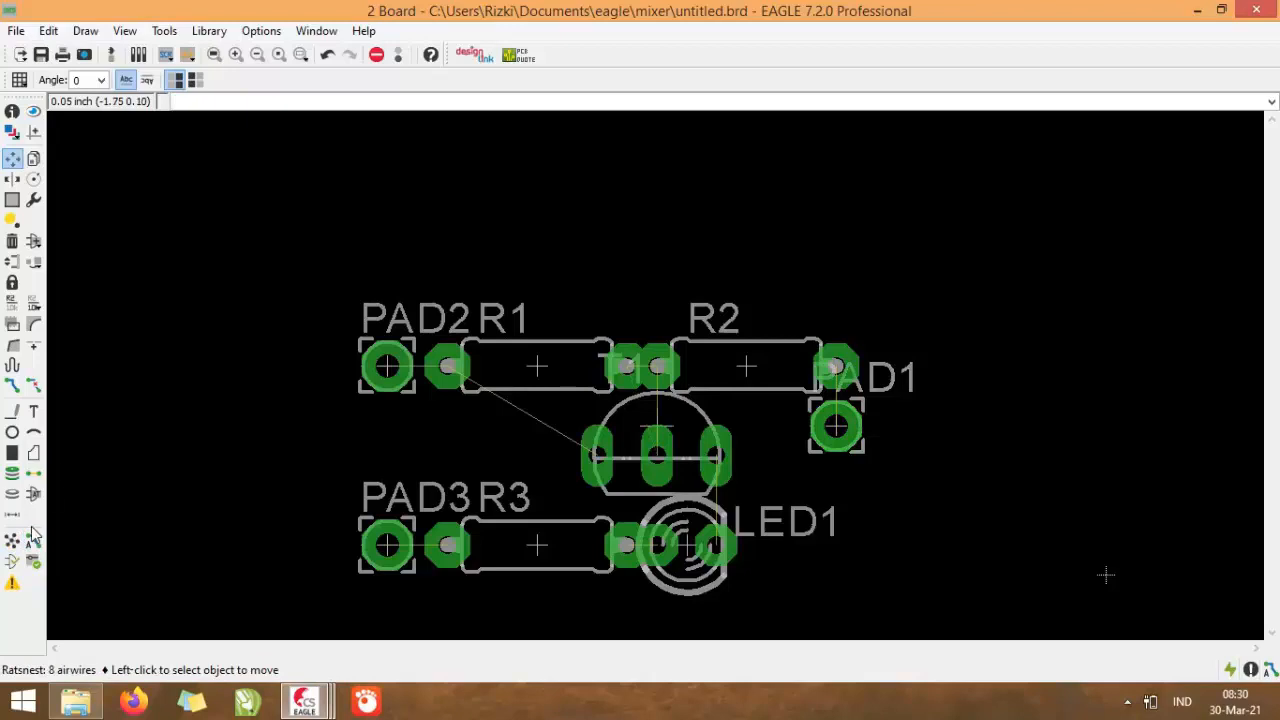
# Change the board grid unit to mm and set its size to 0.635 mm
pyautogui.click(13, 411)
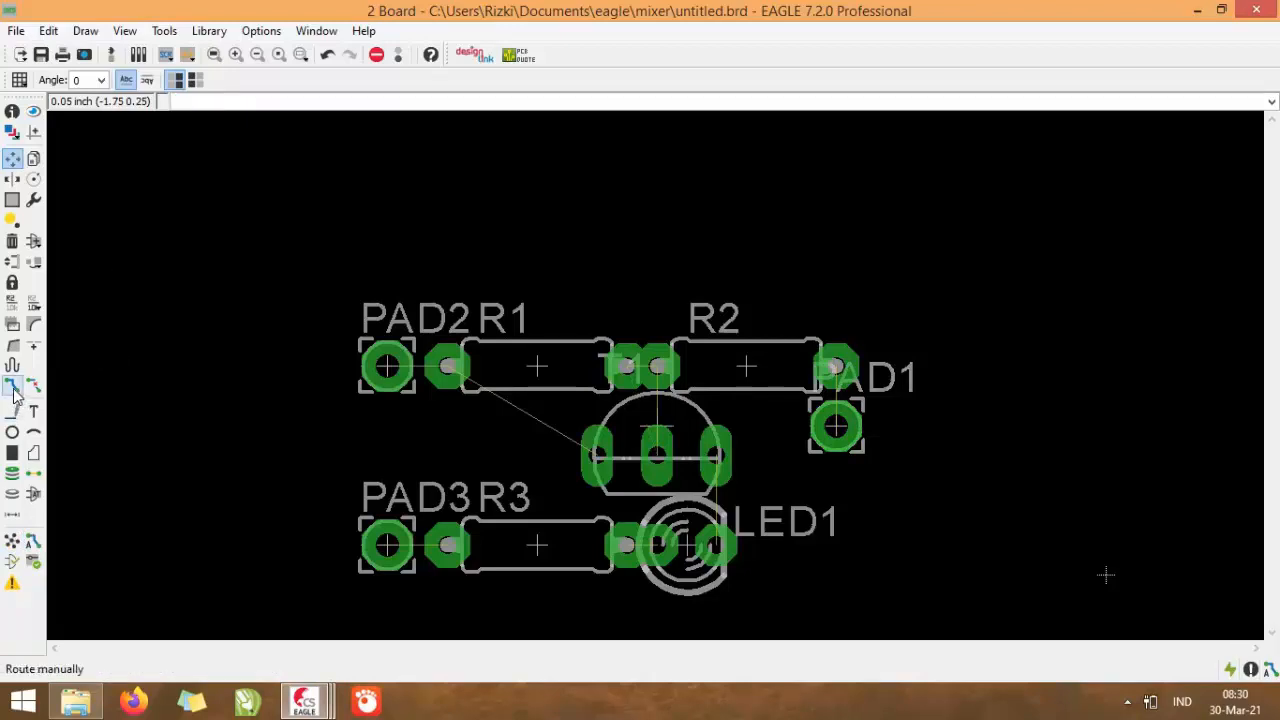
pyautogui.click(13, 386)
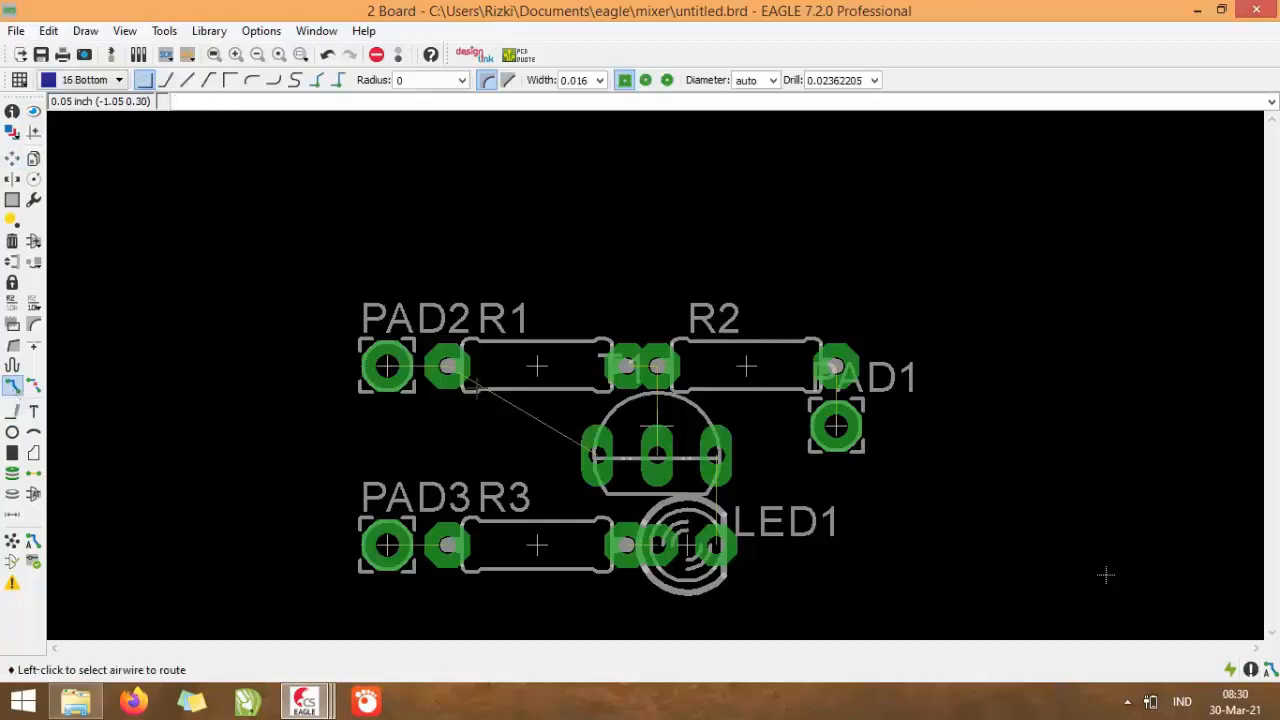
pyautogui.click(20, 80)
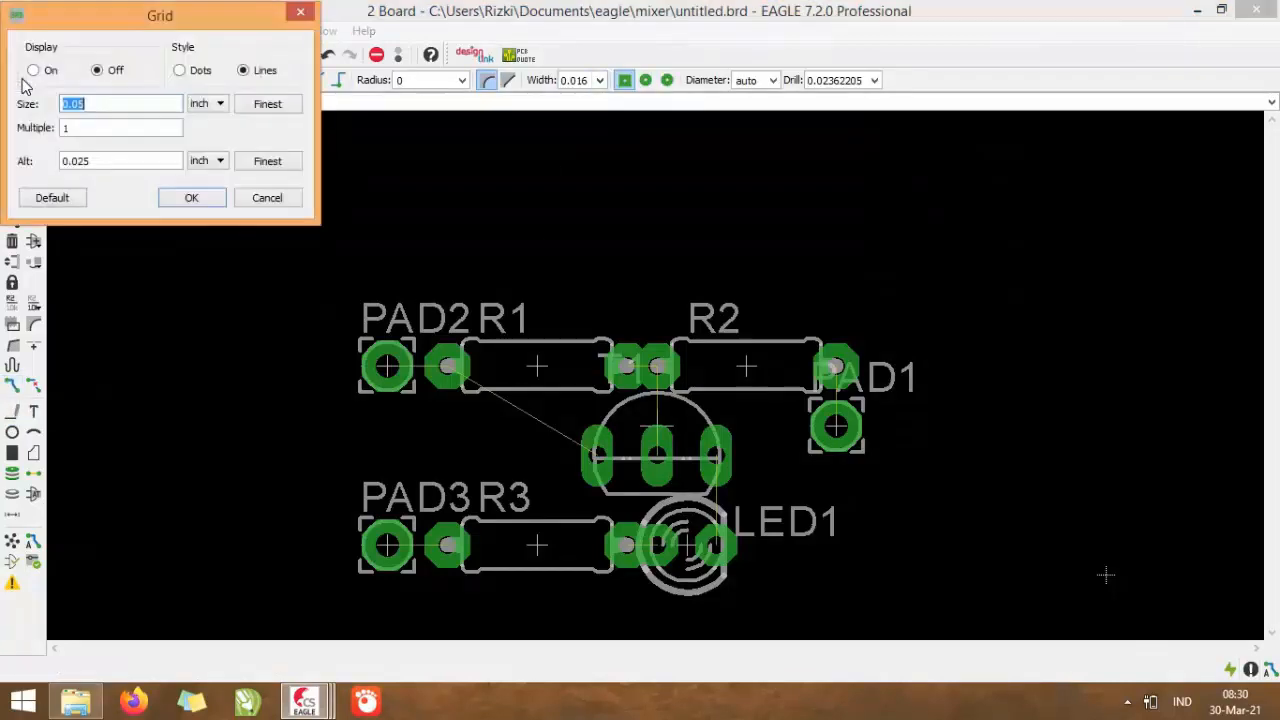
pyautogui.click(205, 104)
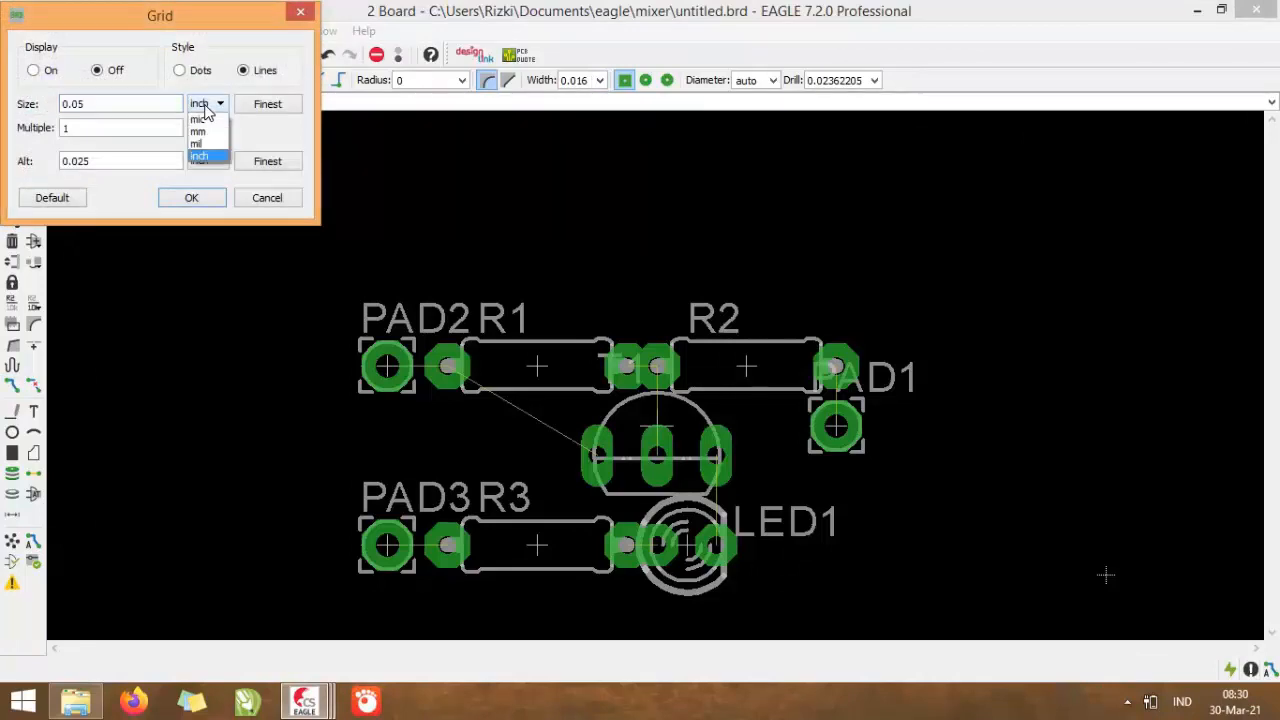
pyautogui.click(206, 130)
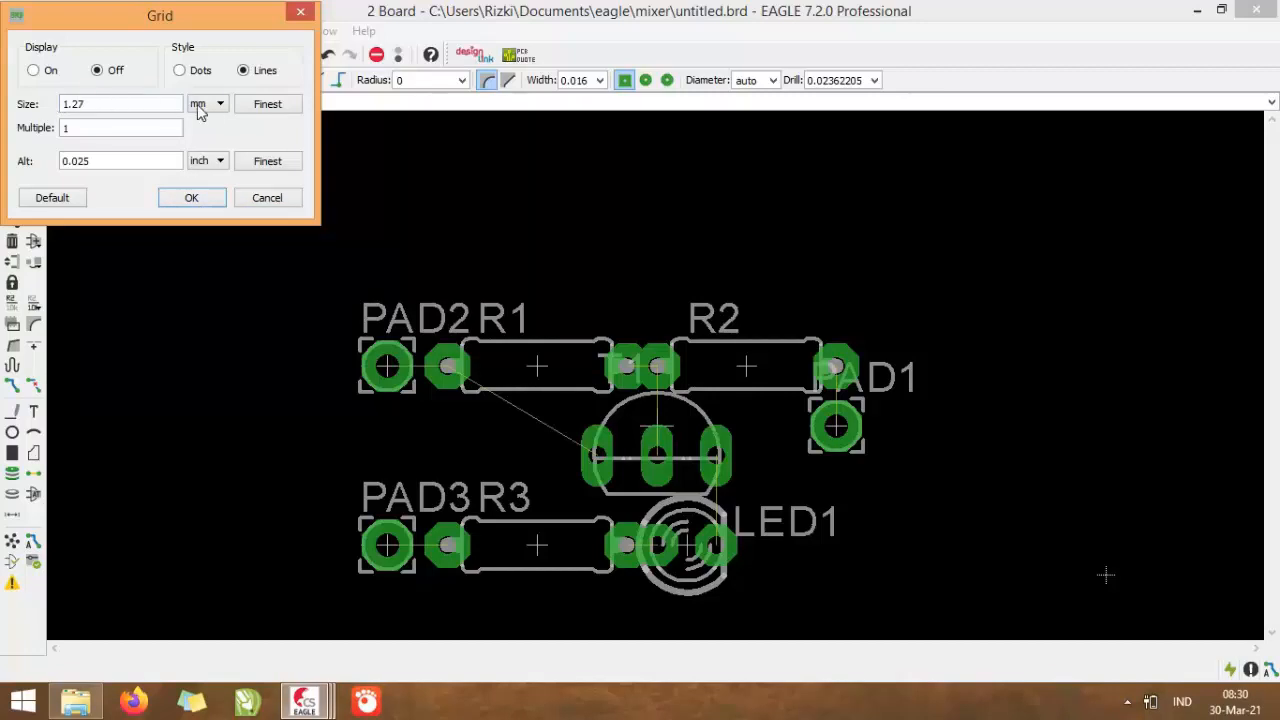
pyautogui.moveTo(88, 106); pyautogui.dragTo(2, 106)
pyautogui.write('0')
pyautogui.write('.635')
pyautogui.click(189, 199)
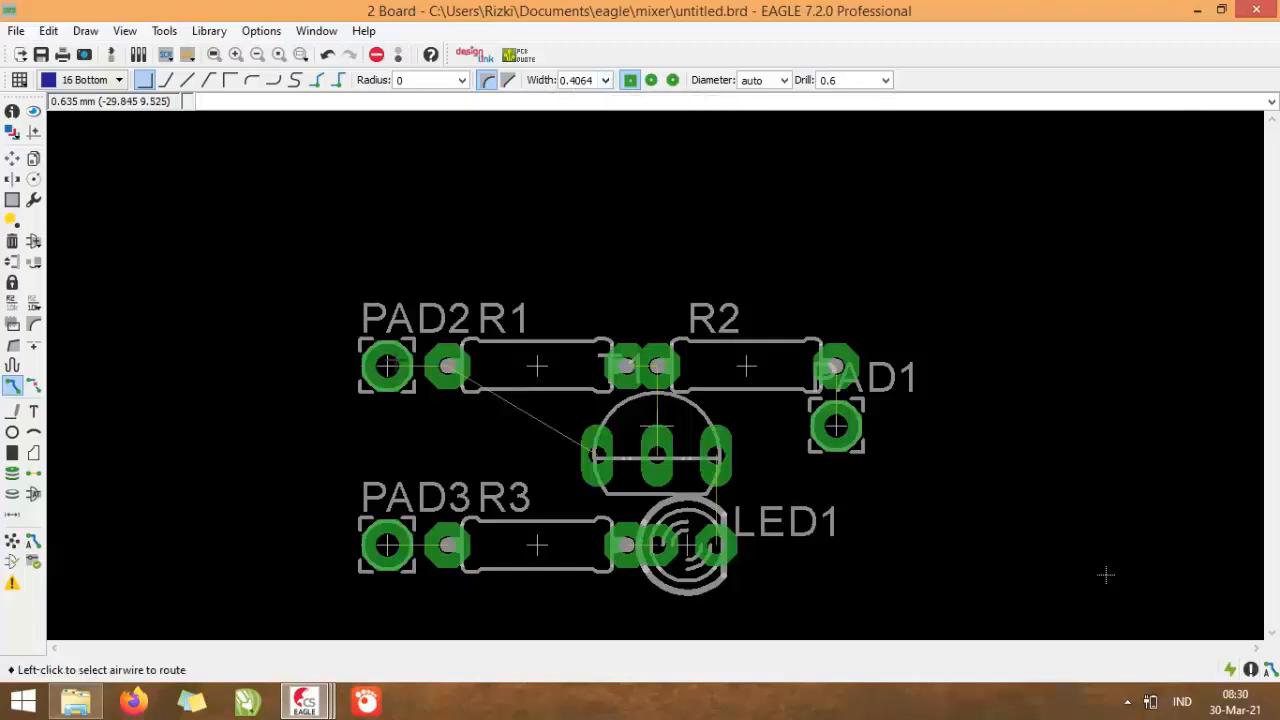
# Route a 0.8128 mm wide bottom-layer track from PAD2 through R1's left pin to T1's left pin with a 45-degree bend
pyautogui.click(450, 368)
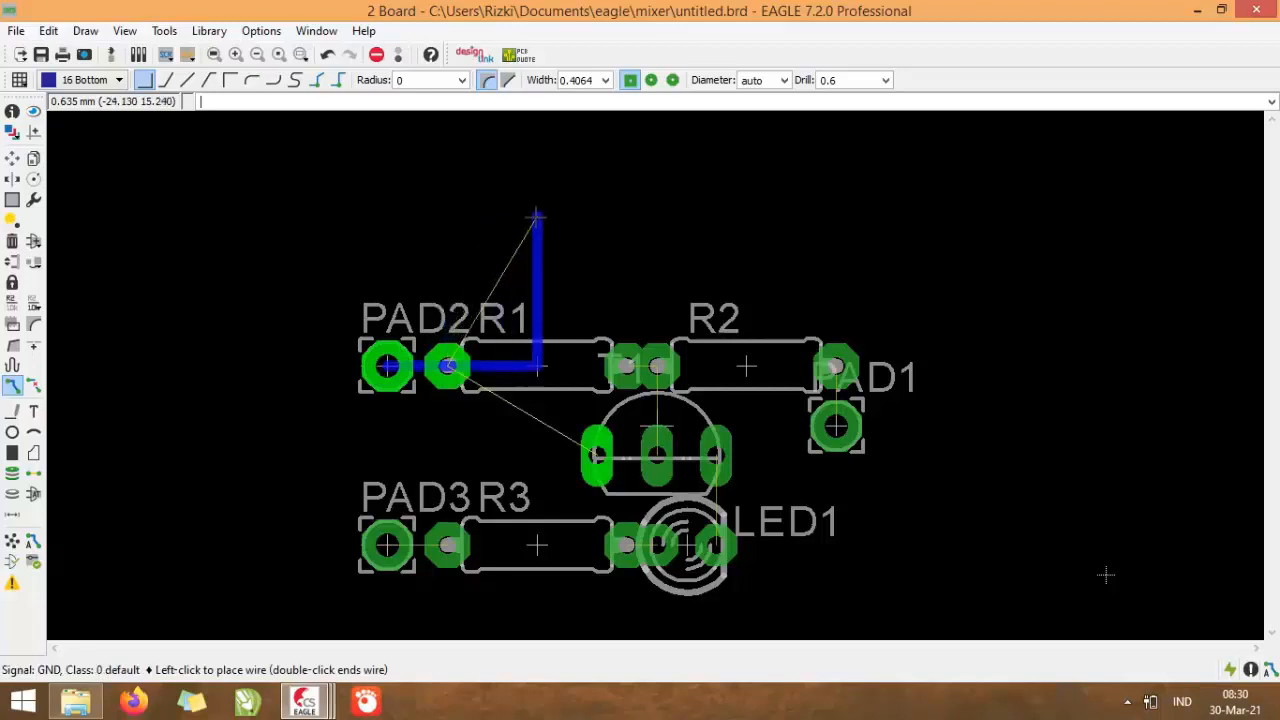
pyautogui.click(605, 80)
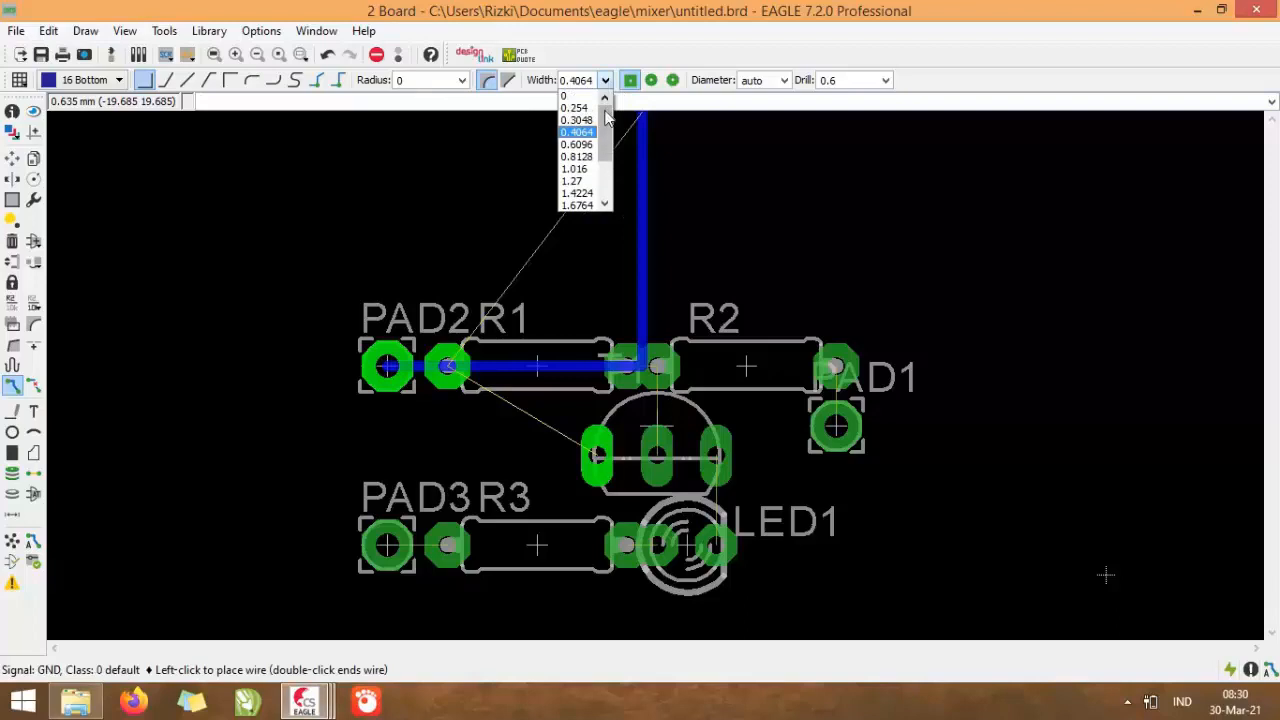
pyautogui.click(582, 157)
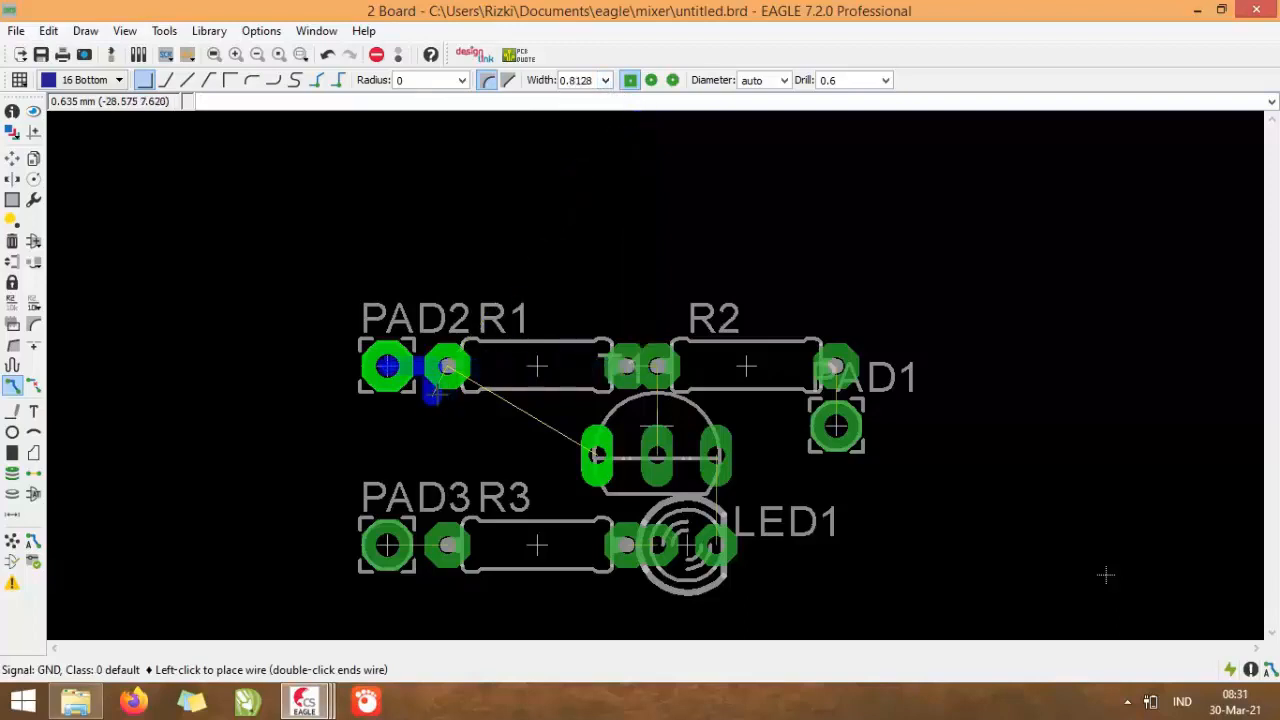
pyautogui.click(448, 368)
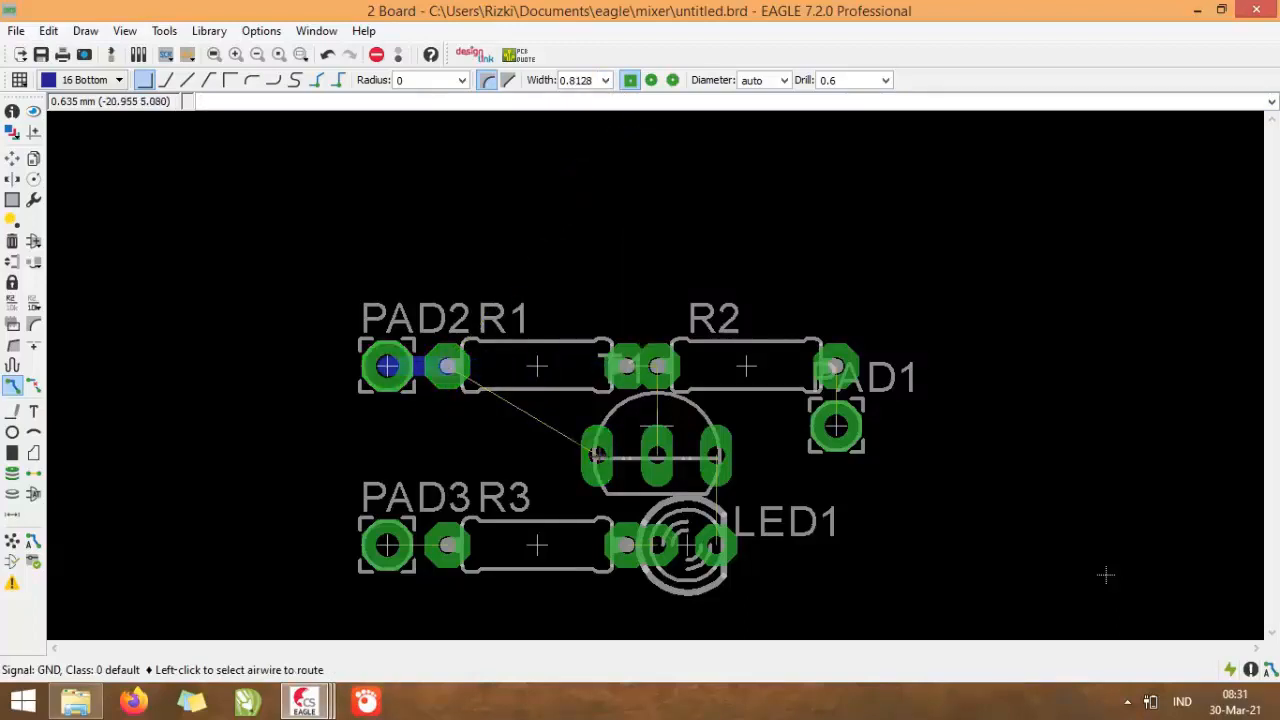
pyautogui.click(462, 382)
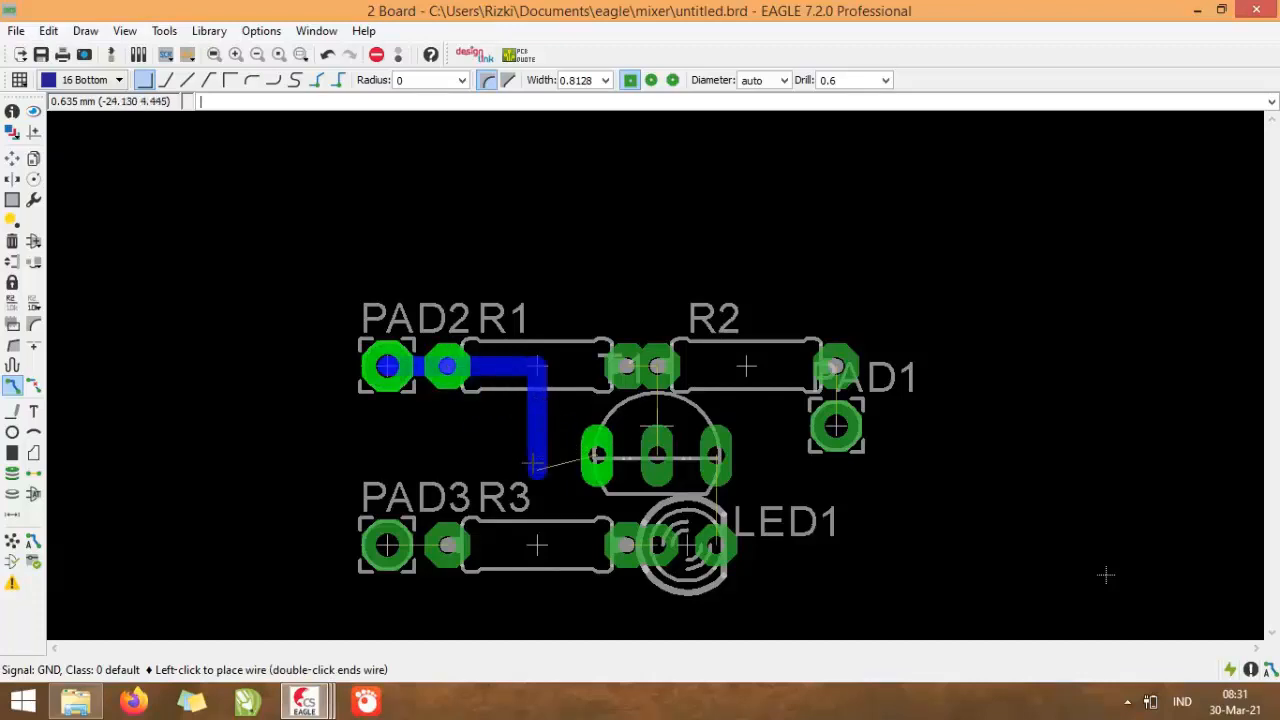
pyautogui.click(167, 82)
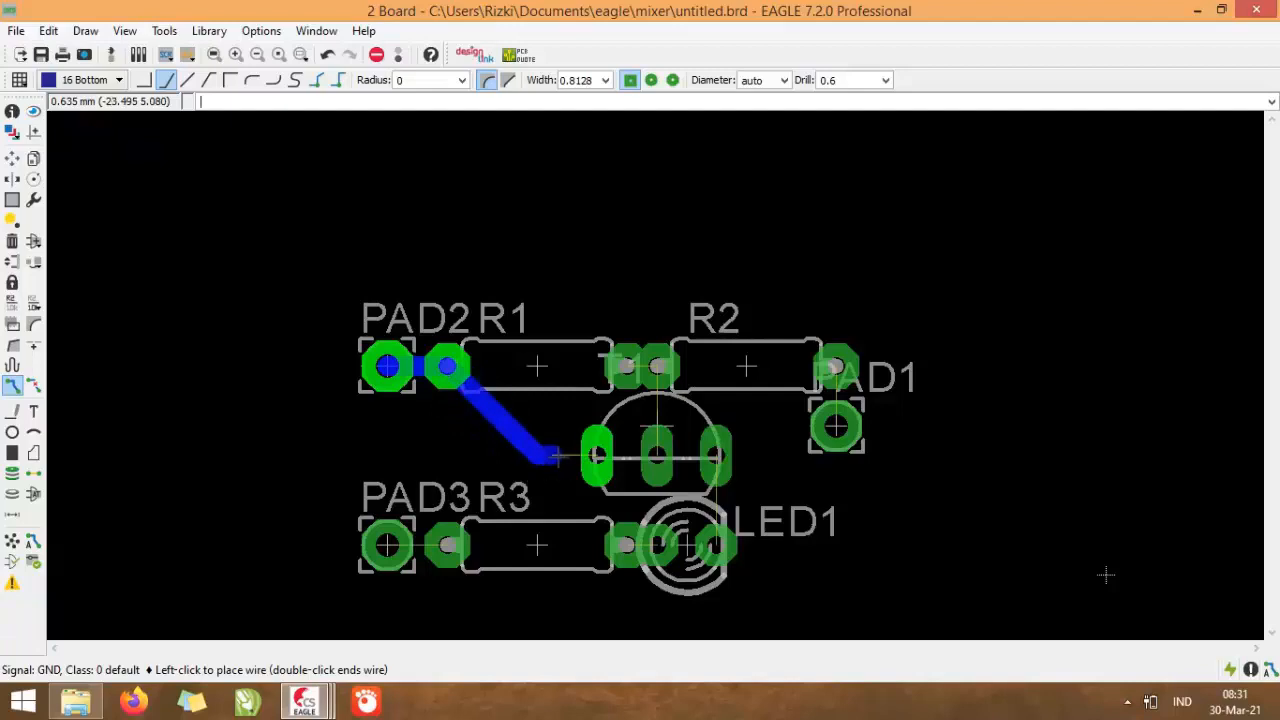
pyautogui.click(597, 456)
# Route the tracks joining R1's right pin, R2's left pin and T1's middle pin, and connect R2's right pin to PAD1
pyautogui.click(627, 366)
pyautogui.click(657, 366)
pyautogui.click(657, 456)
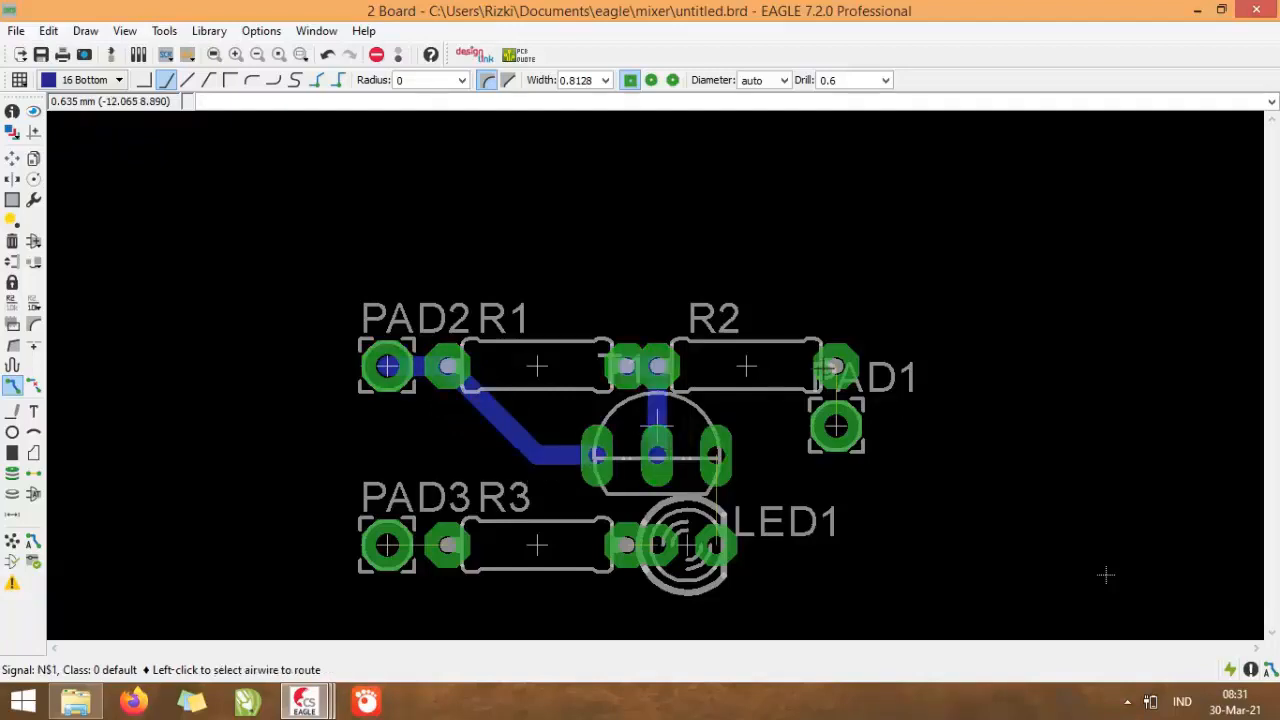
pyautogui.click(828, 372)
pyautogui.click(836, 426)
# Route the tracks from LED1 to T1's right pin, LED1 to R3 and R3 to PAD3, and check for remaining airwires
pyautogui.click(714, 546)
pyautogui.click(717, 454)
pyautogui.click(658, 548)
pyautogui.click(627, 547)
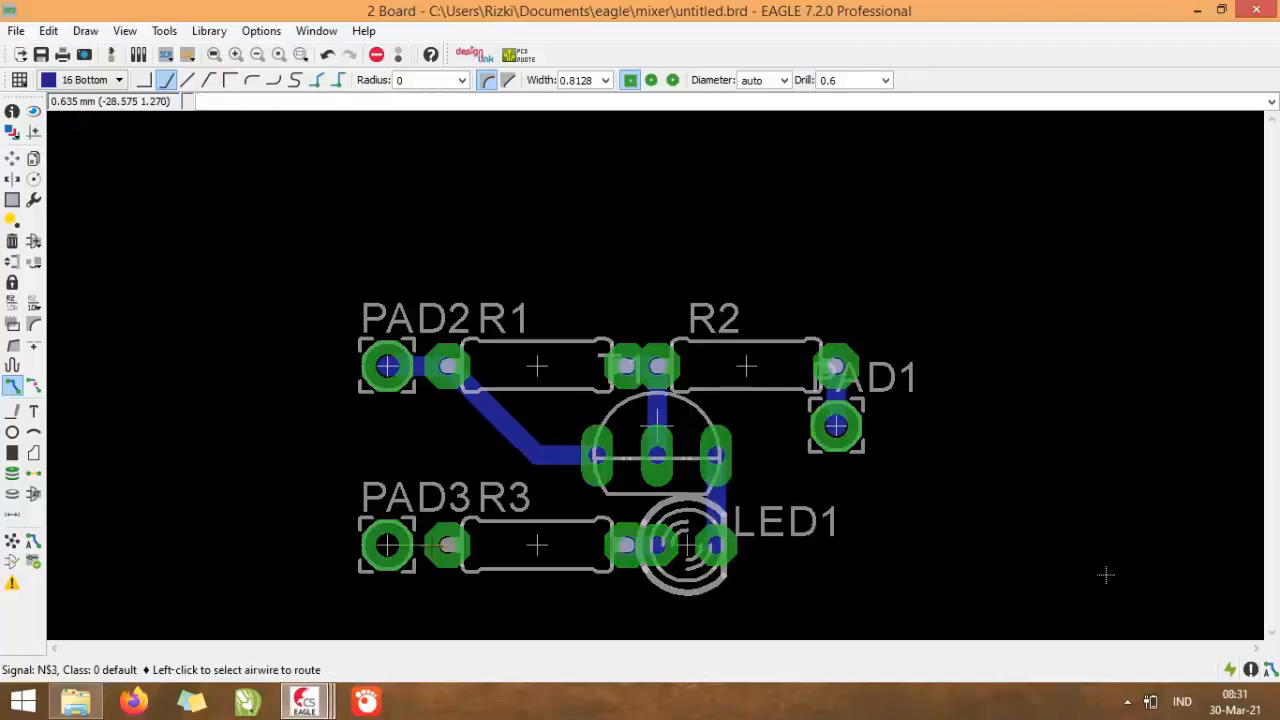
pyautogui.click(450, 545)
pyautogui.click(387, 545)
pyautogui.click(14, 544)
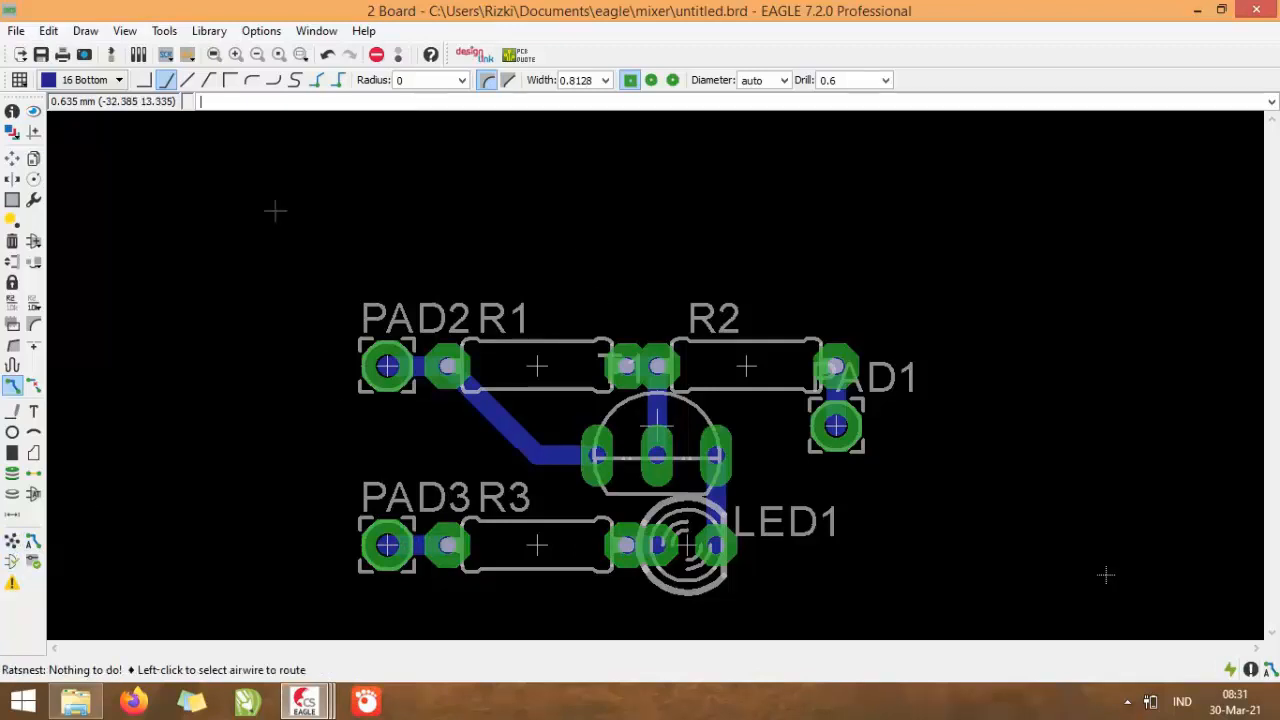
pyautogui.click(236, 54)
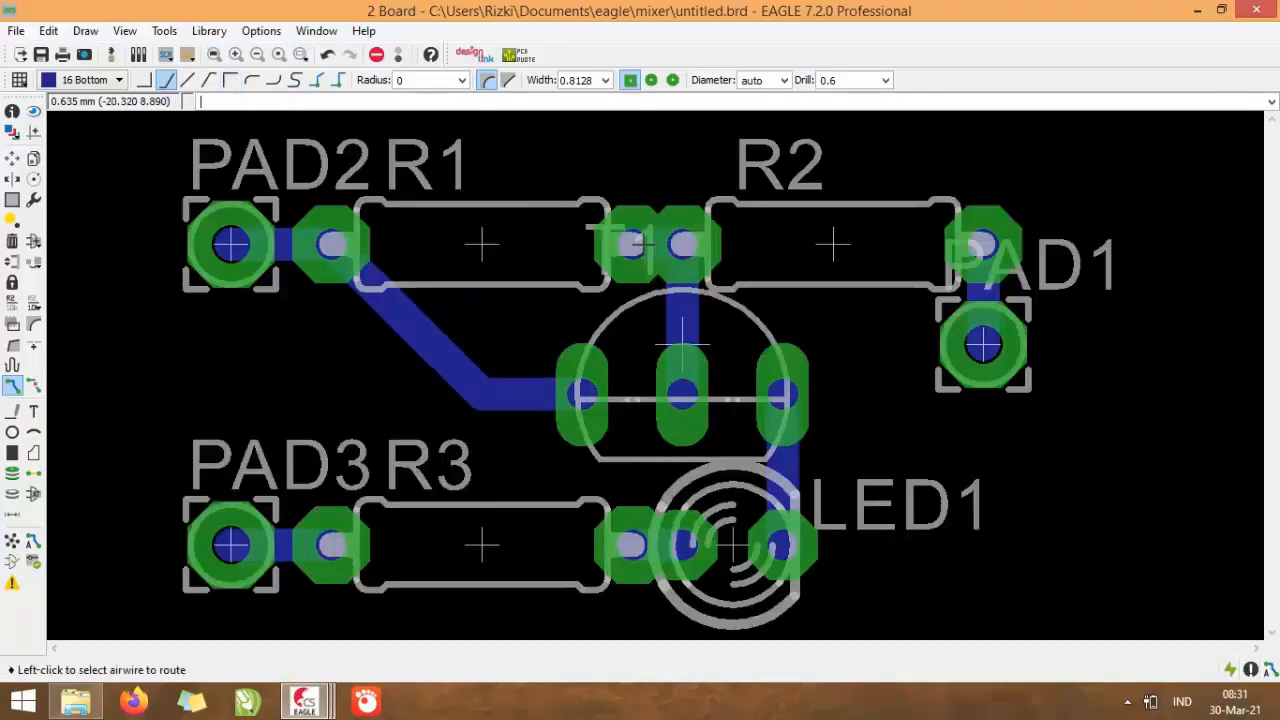
pyautogui.scroll(-3, 652, 260)
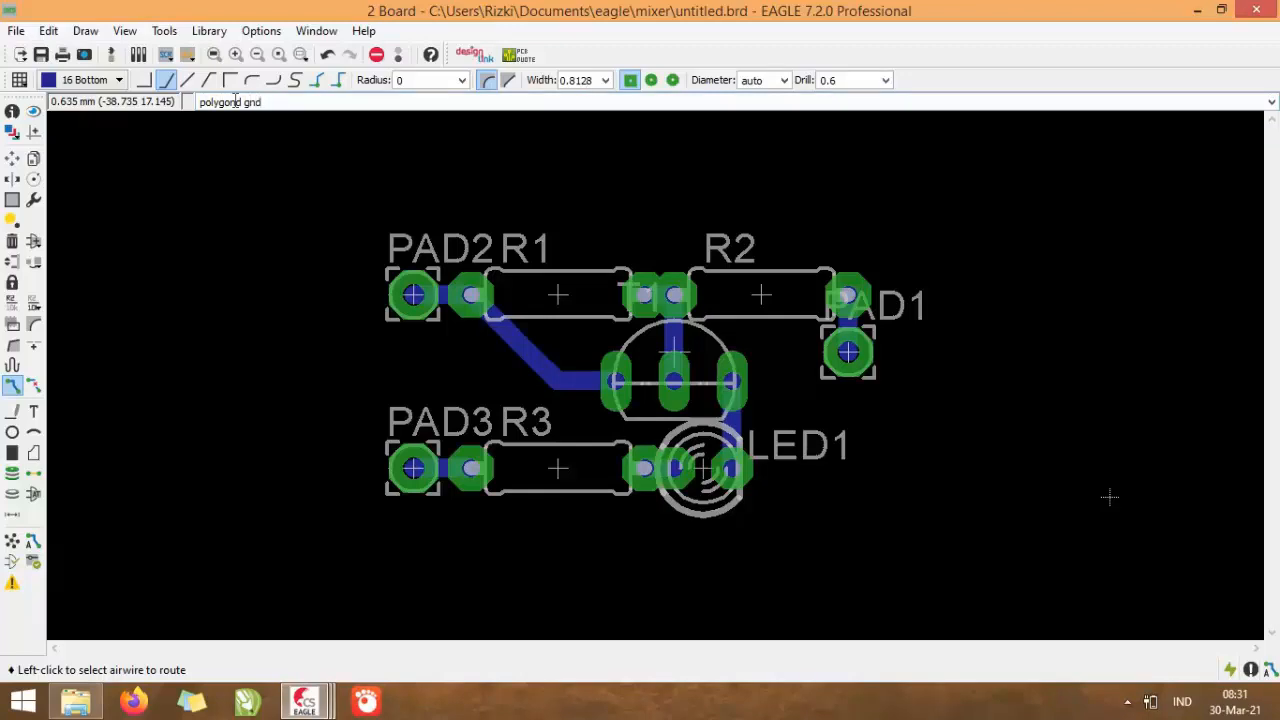
pyautogui.press('Return')
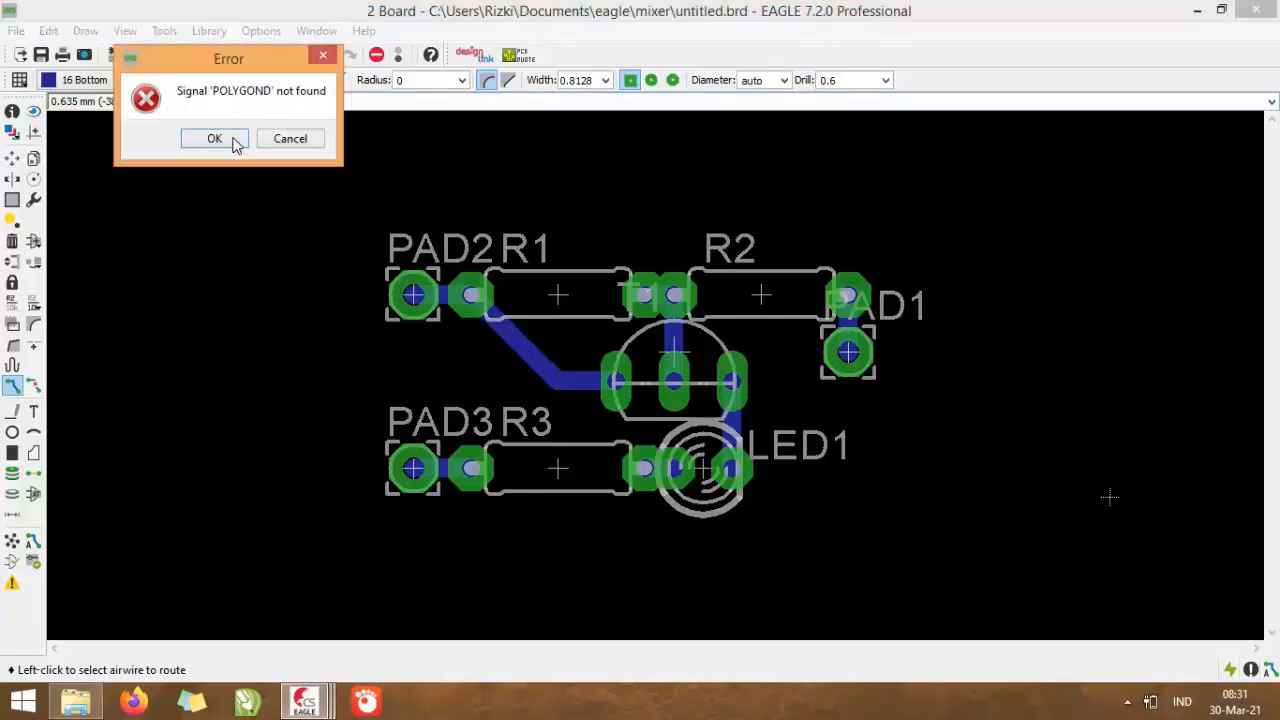
pyautogui.click(238, 143)
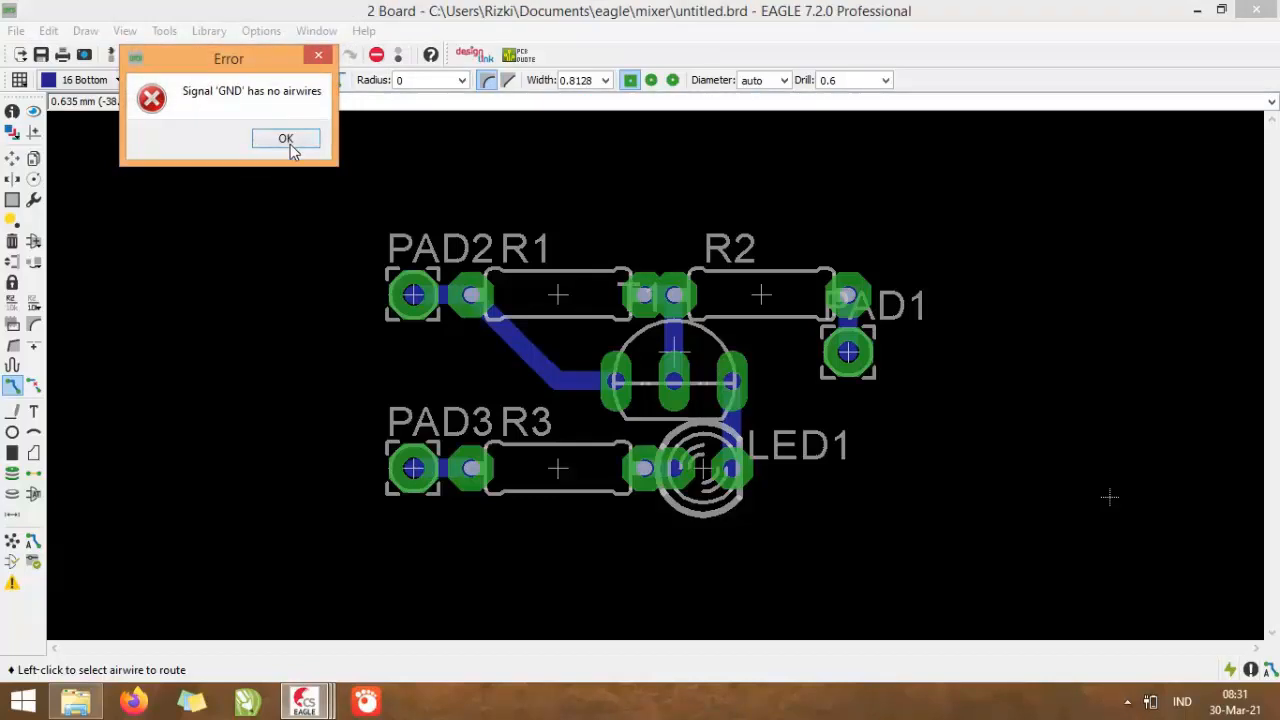
pyautogui.click(290, 146)
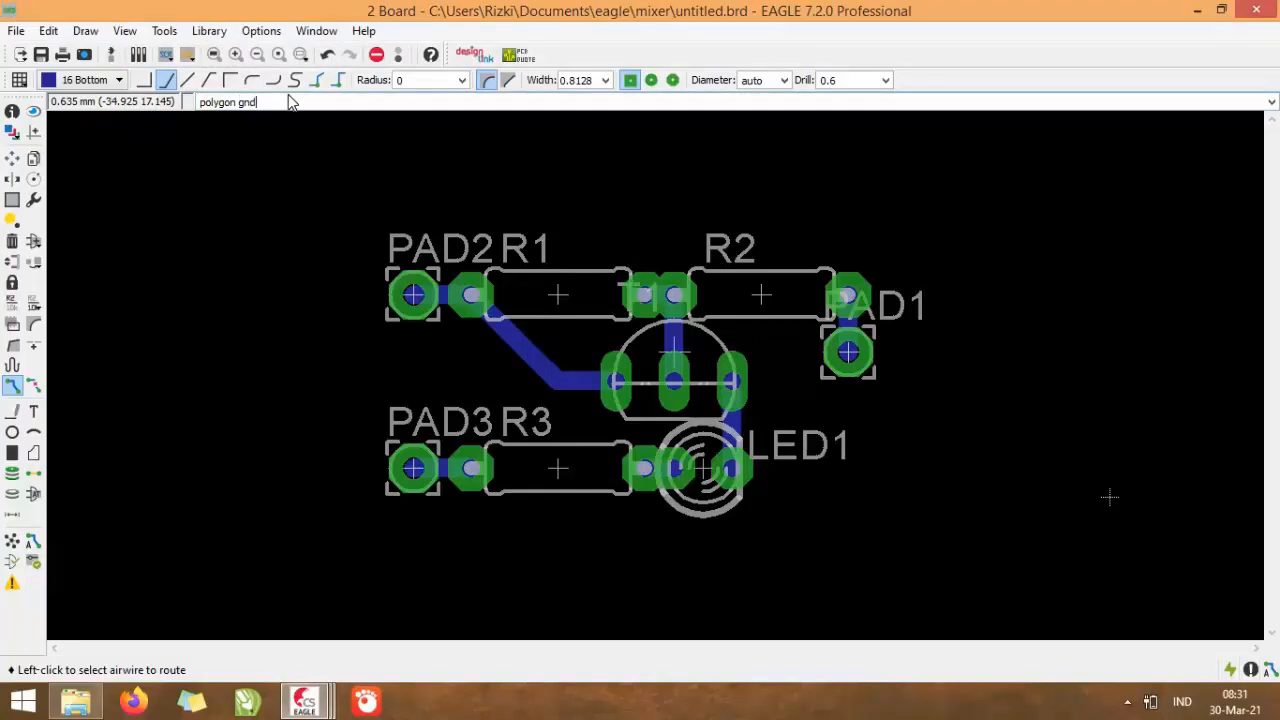
# Draw a rectangular gnd polygon about 23 by 14 mm around all components on the bottom layer and calculate its copper fill
pyautogui.press('Return')
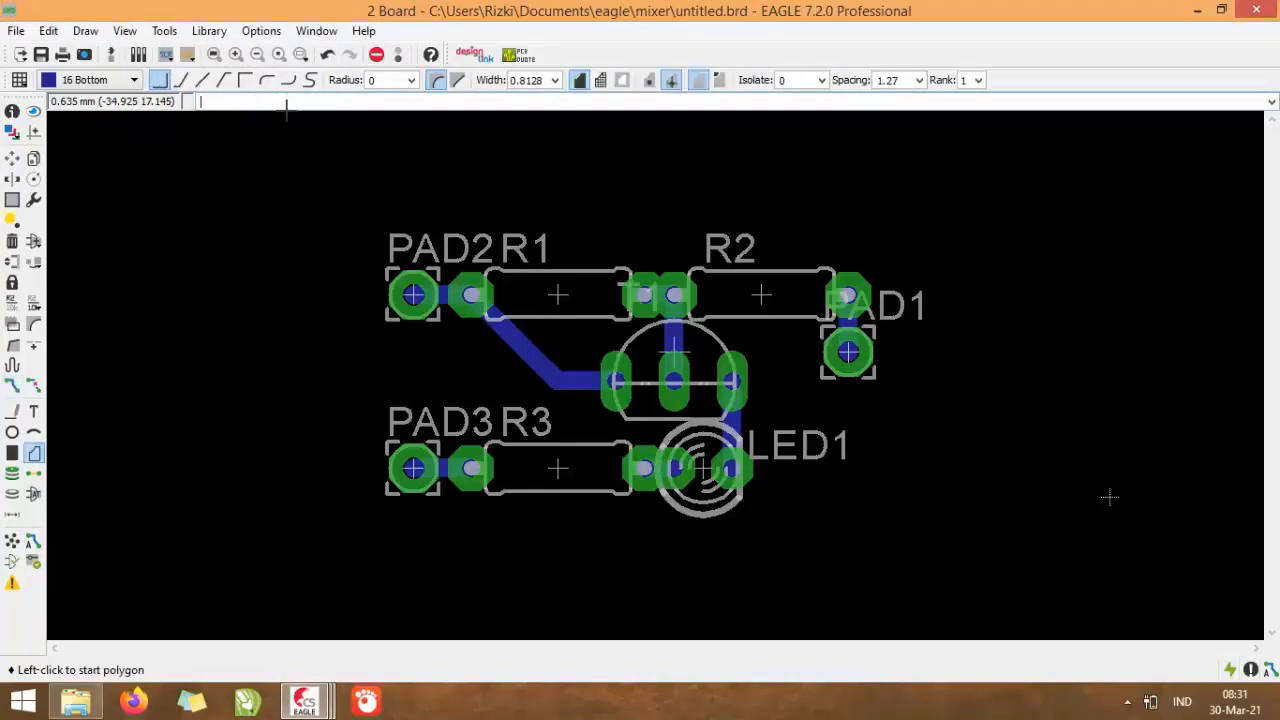
pyautogui.click(366, 221)
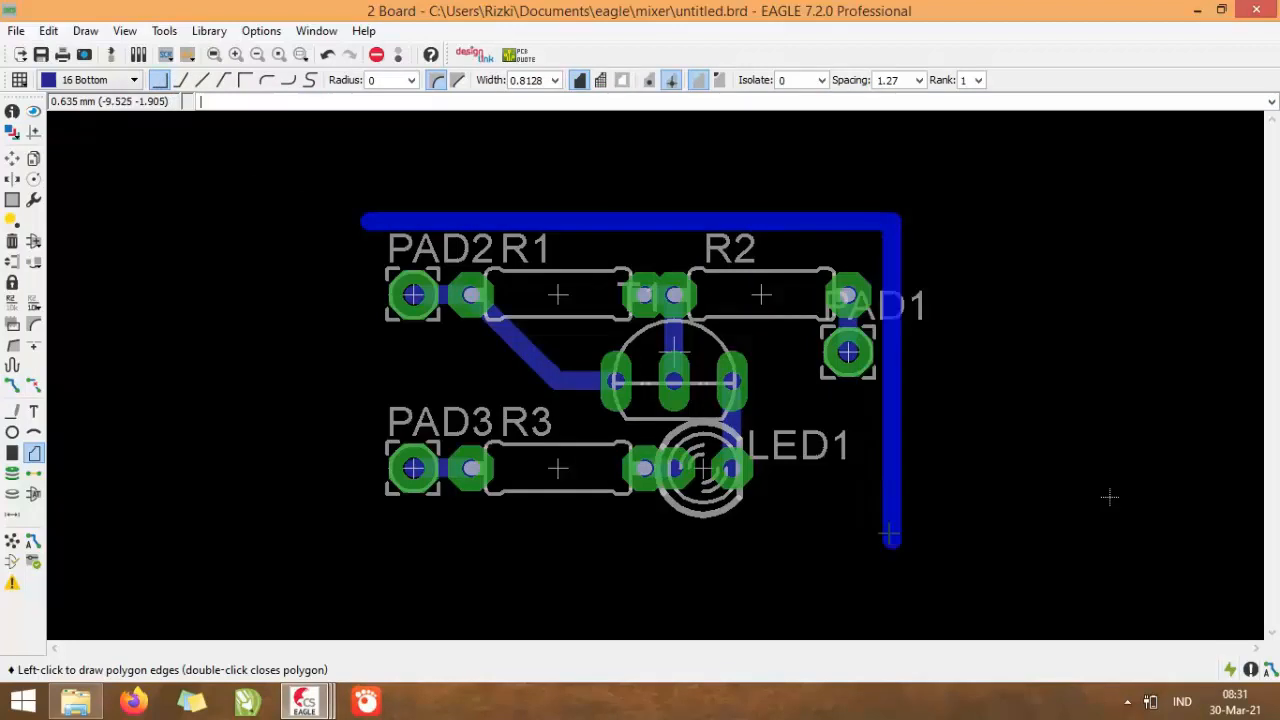
pyautogui.click(890, 537)
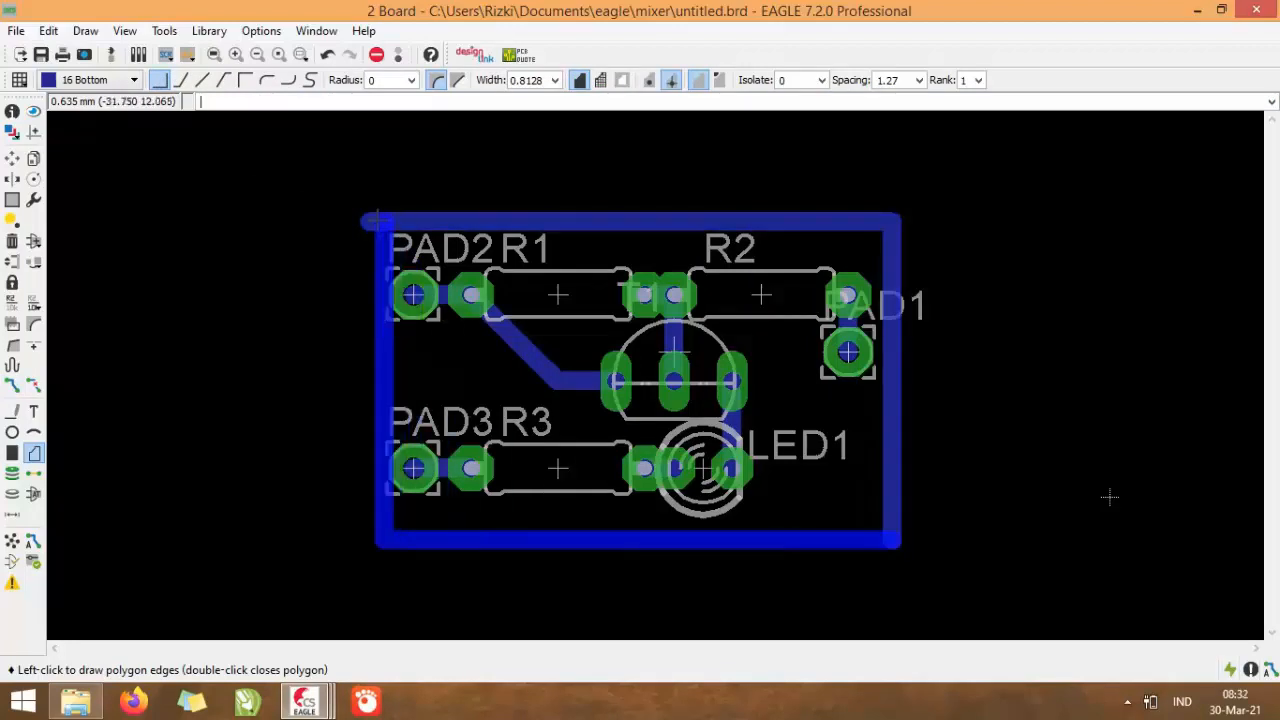
pyautogui.click(366, 221)
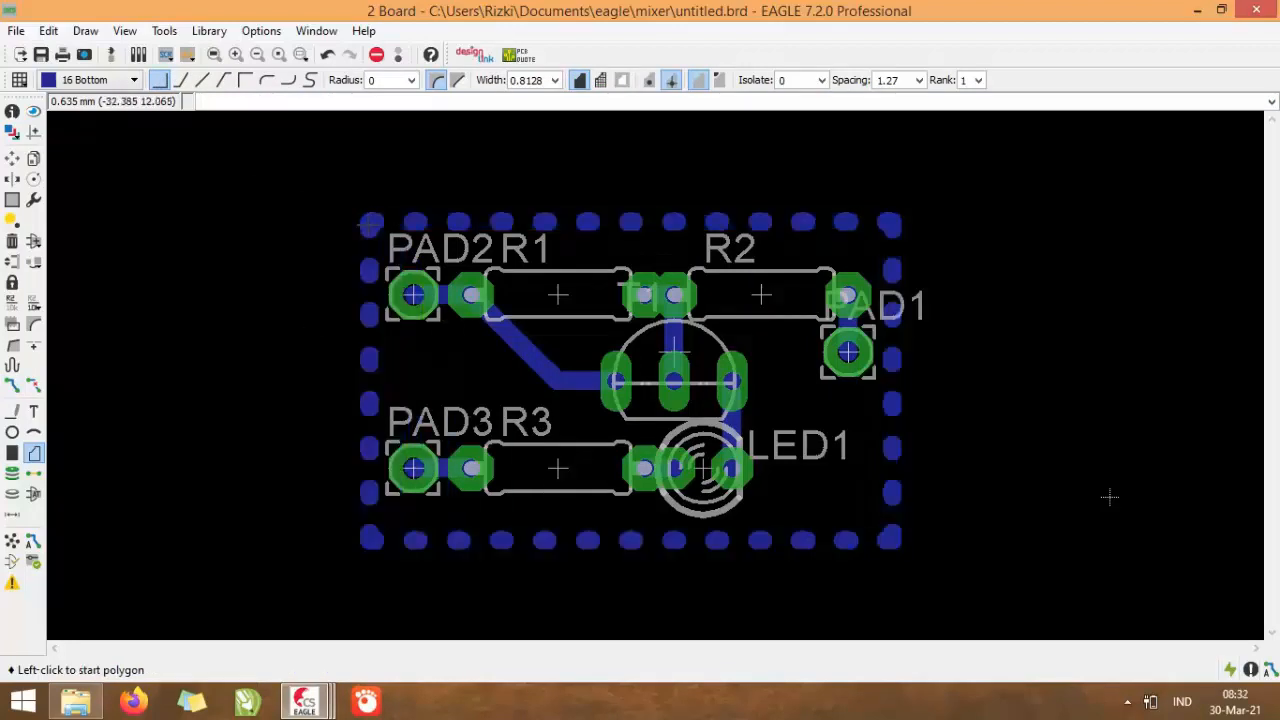
pyautogui.click(12, 540)
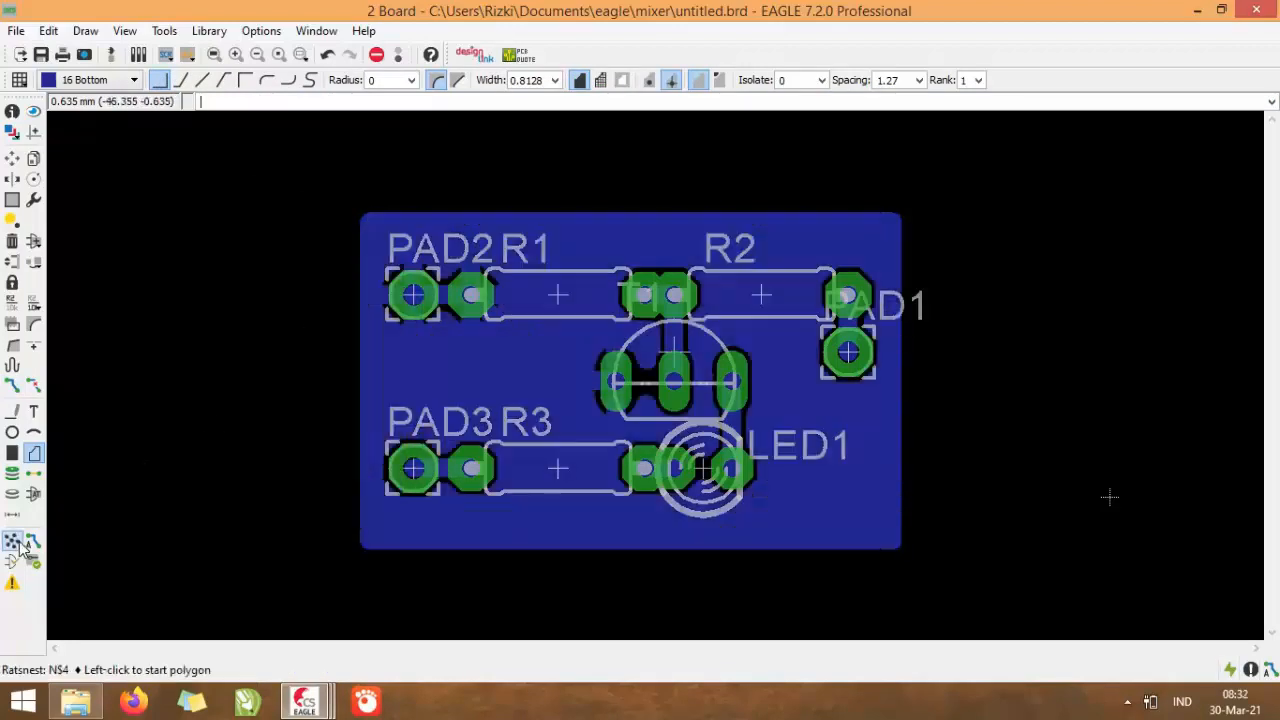
pyautogui.click(12, 158)
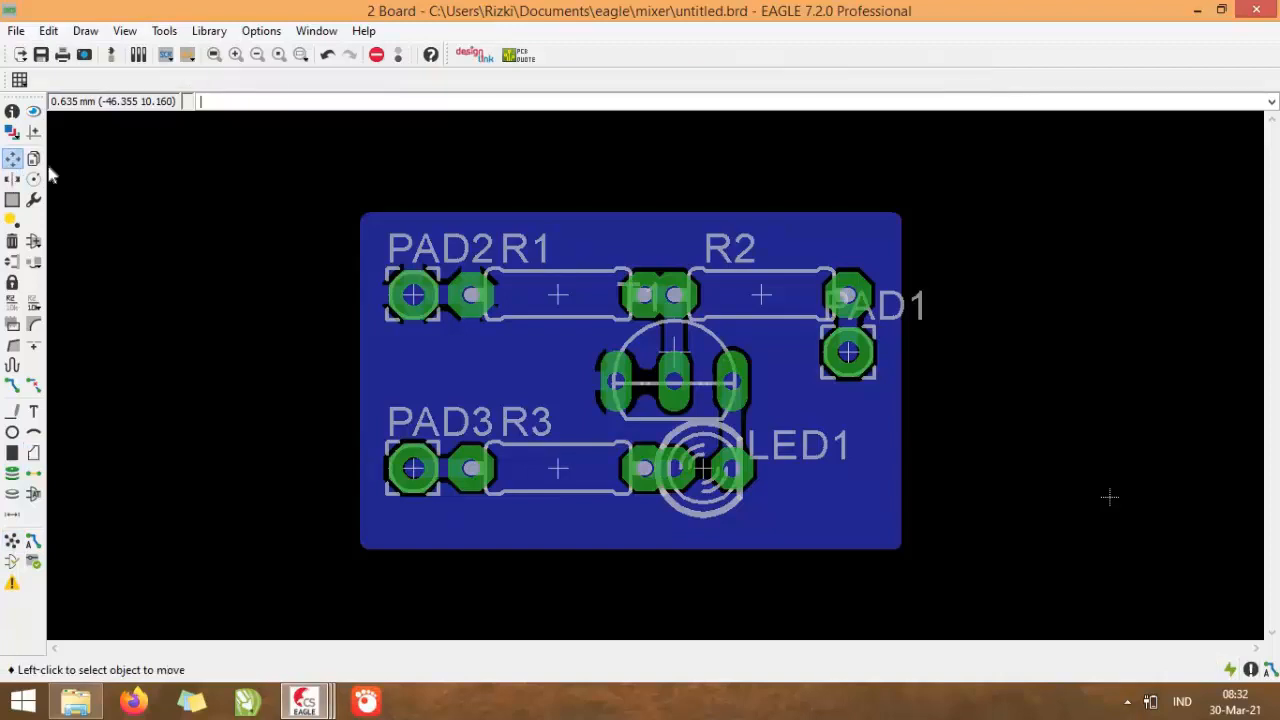
# Set the ground polygon's isolation to 0.8128, turn thermals off and enable orphans
pyautogui.rightClick(577, 222)
pyautogui.click(677, 528)
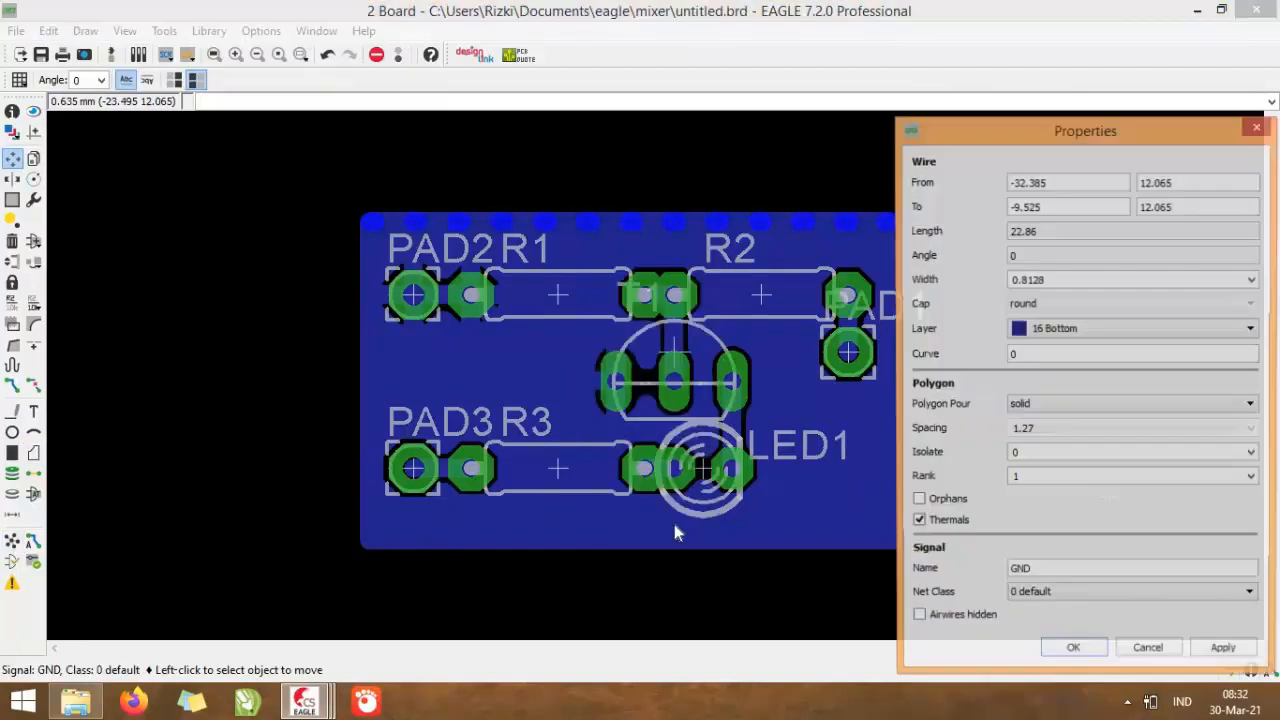
pyautogui.moveTo(1046, 129); pyautogui.dragTo(634, 57)
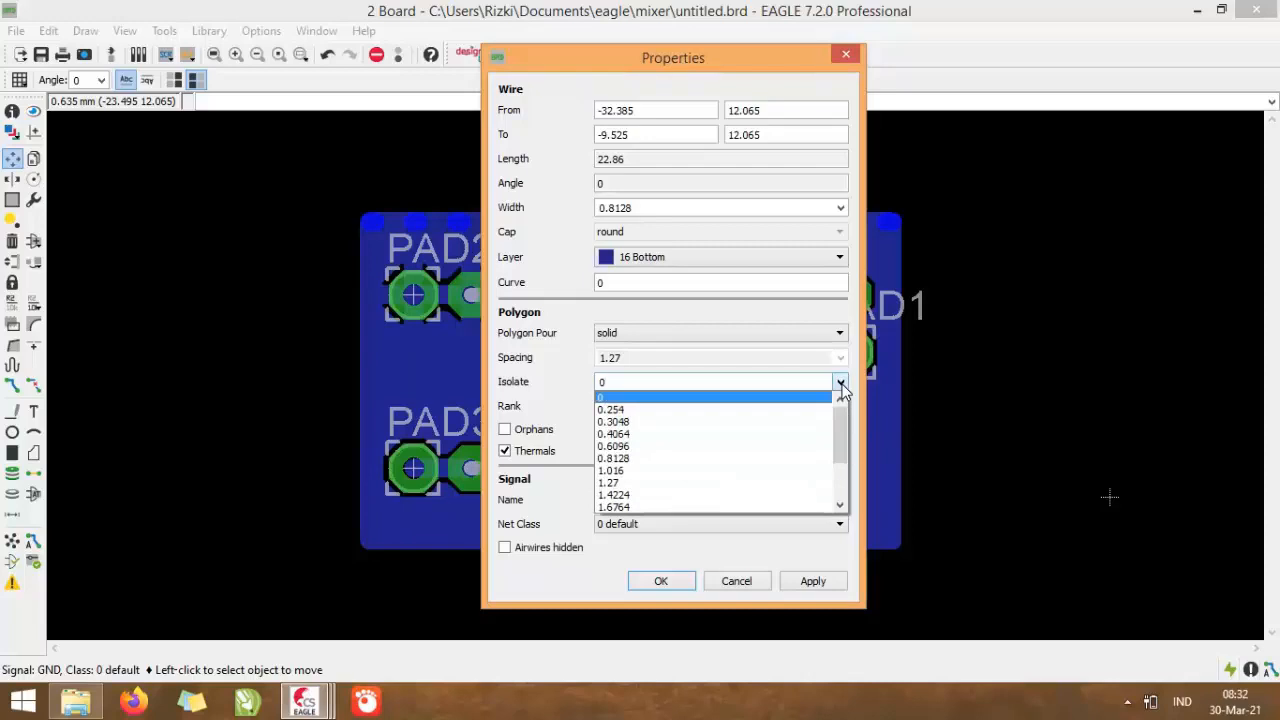
pyautogui.click(686, 459)
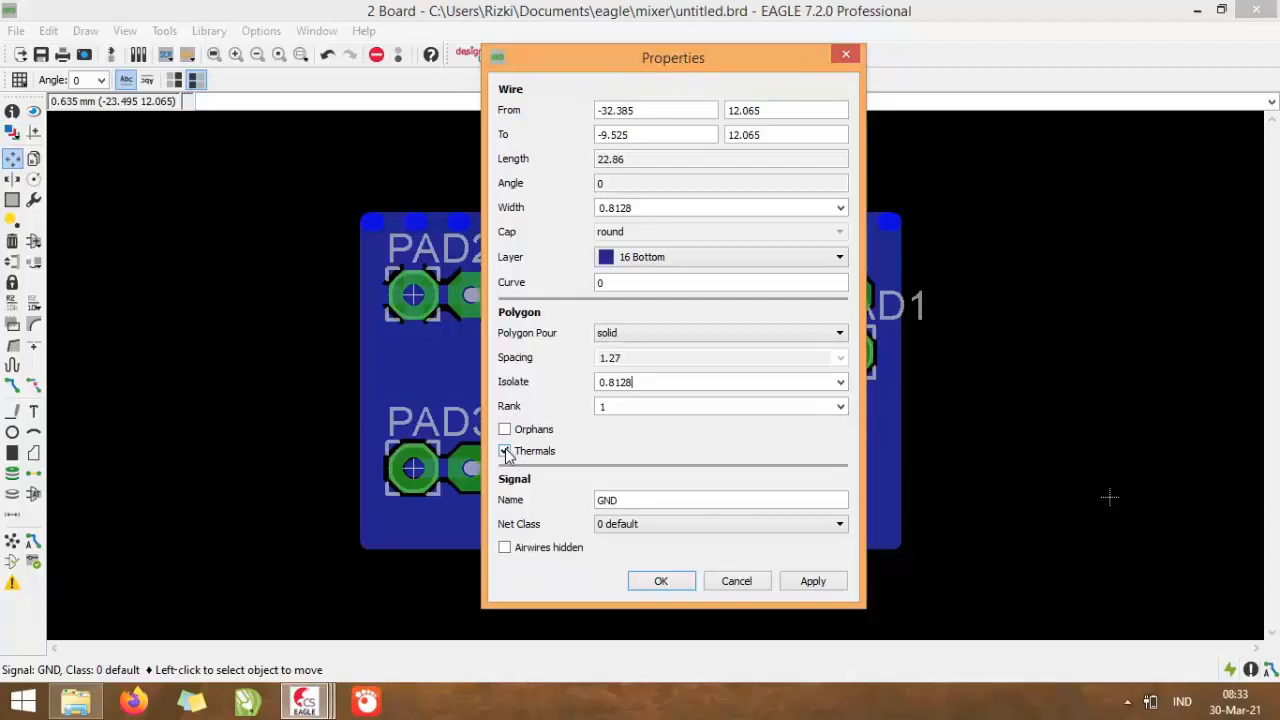
pyautogui.click(506, 452)
pyautogui.click(505, 429)
pyautogui.moveTo(568, 56); pyautogui.dragTo(886, 37)
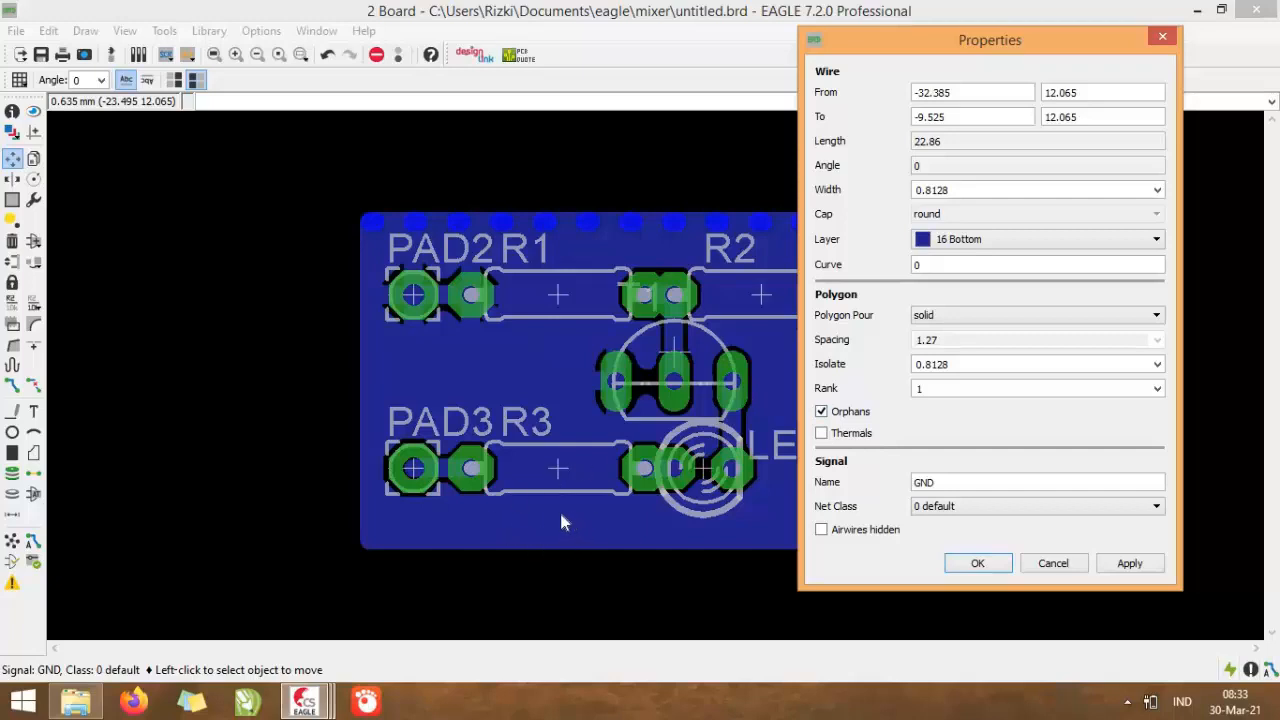
pyautogui.click(966, 565)
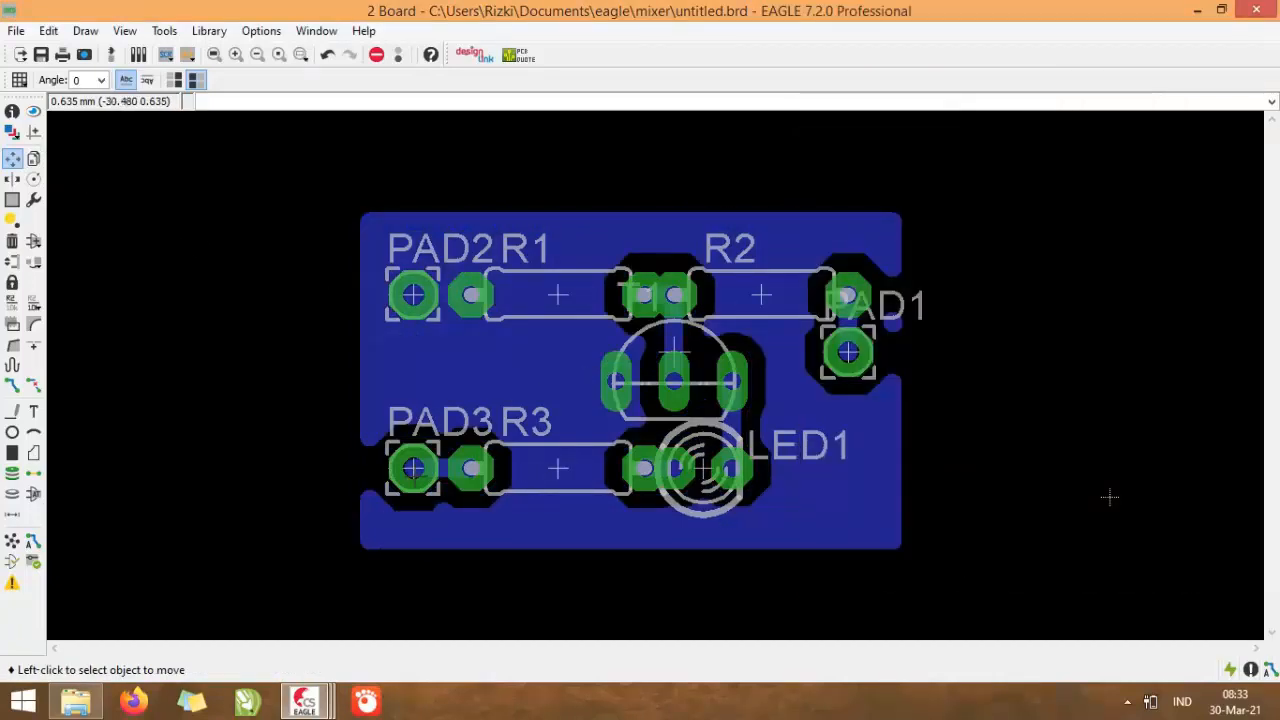
# Move the polygon's left and right edges outward by about 0.635 mm each and recalculate the copper fill
pyautogui.click(362, 367)
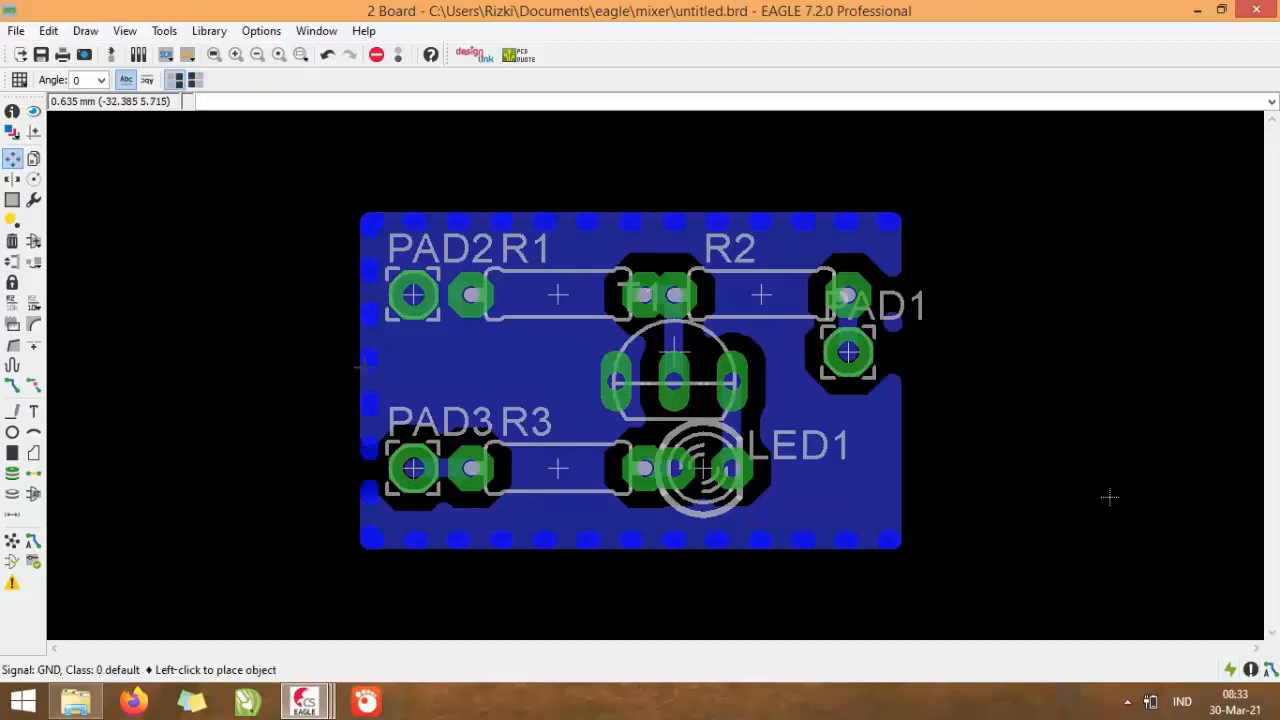
pyautogui.click(353, 361)
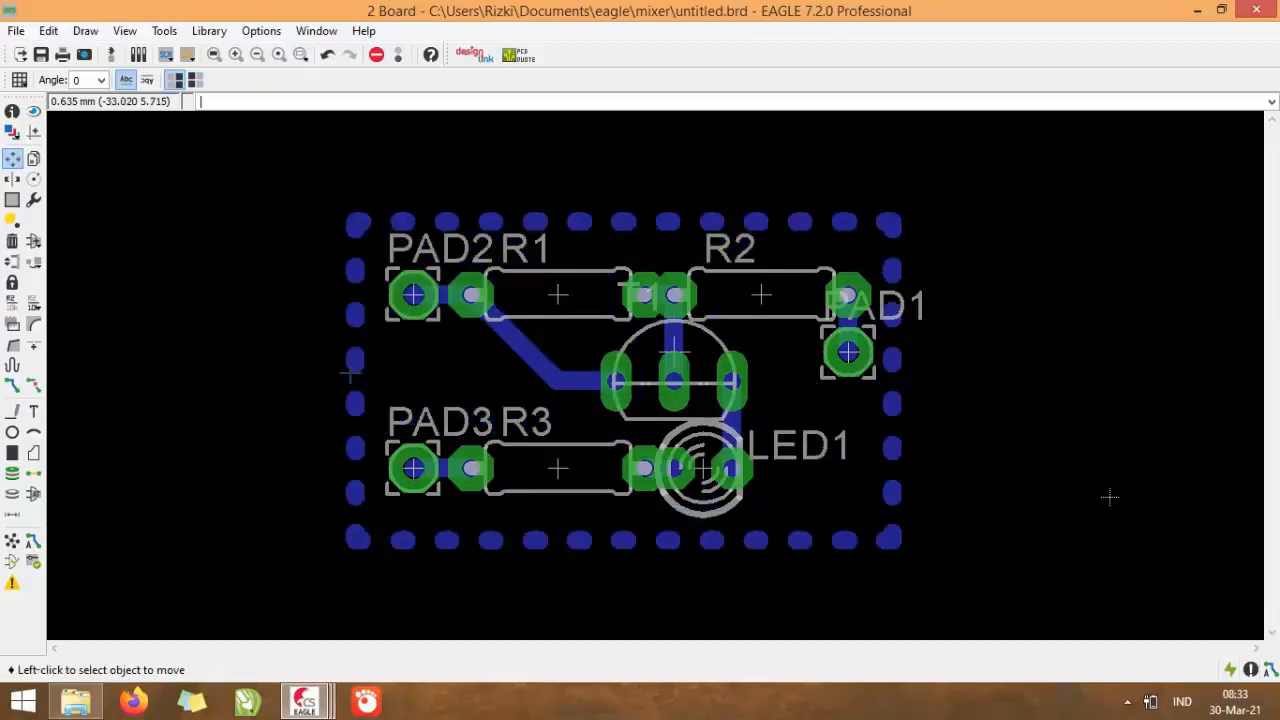
pyautogui.click(12, 542)
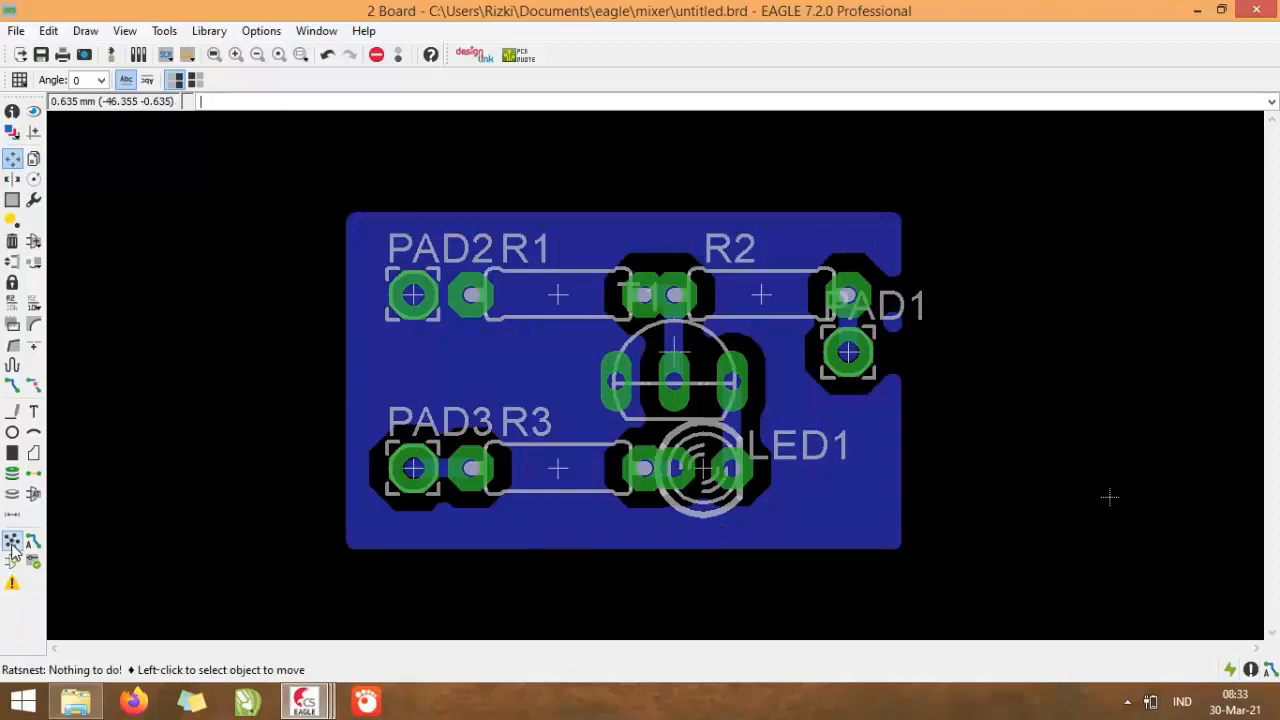
pyautogui.click(1109, 497)
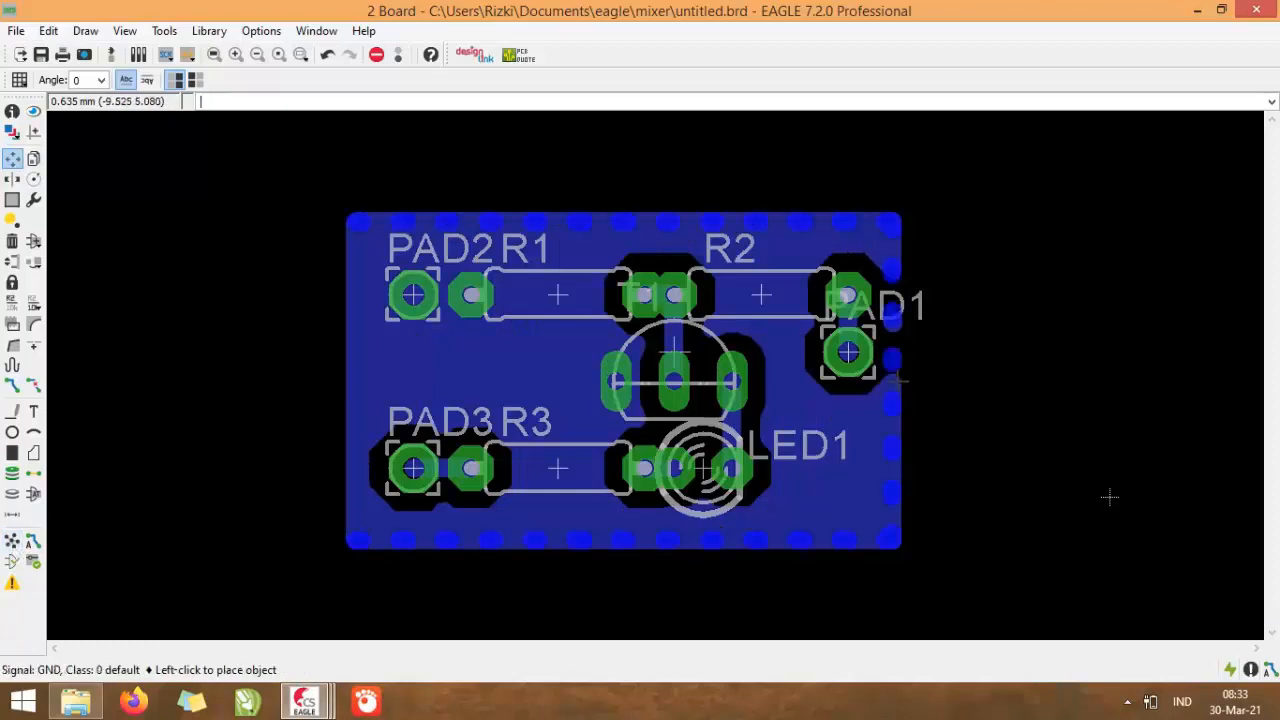
pyautogui.click(1109, 497)
pyautogui.click(12, 542)
# Move the polygon's upper and lower edges inward by about 0.635 mm each and recalculate the copper fill
pyautogui.click(1109, 497)
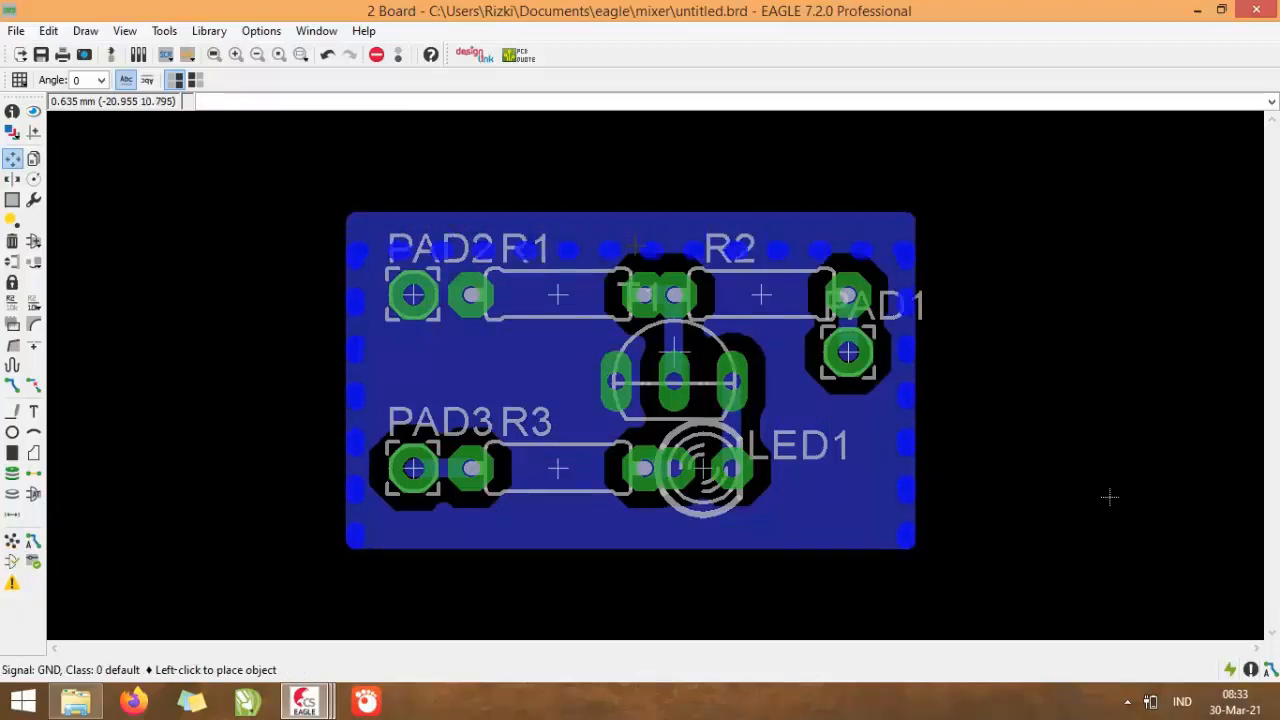
pyautogui.click(633, 240)
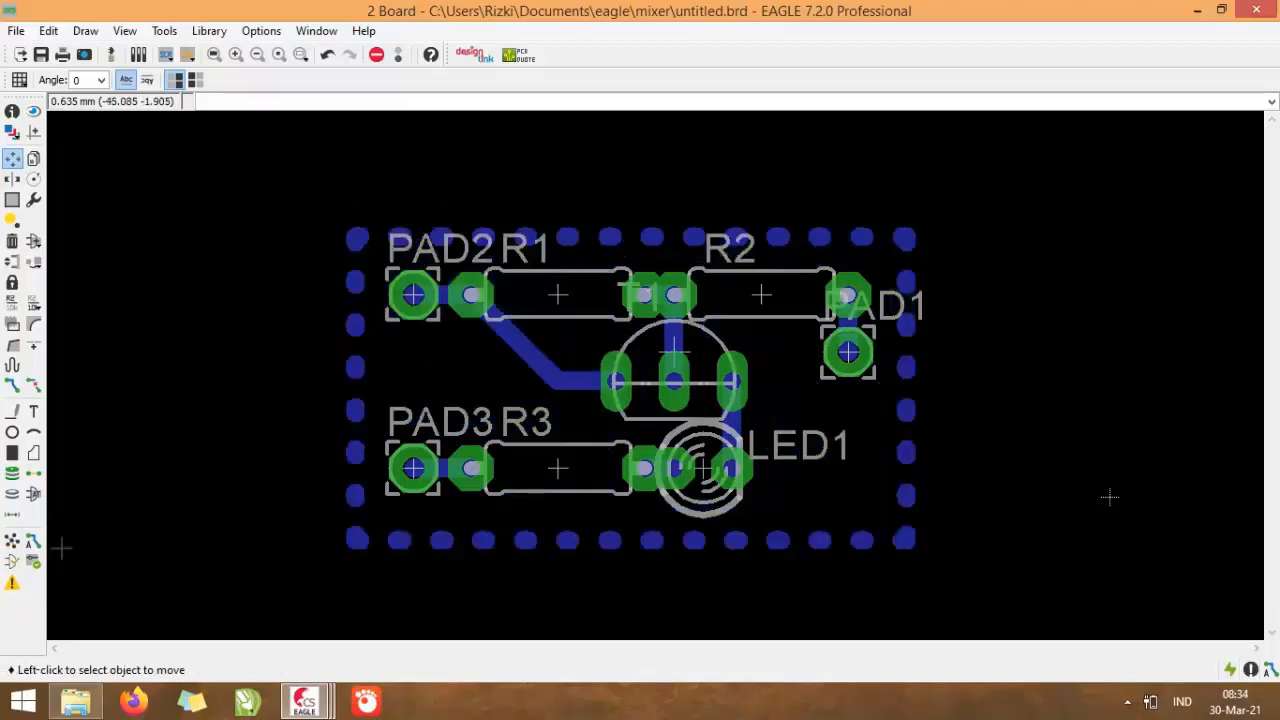
pyautogui.click(13, 542)
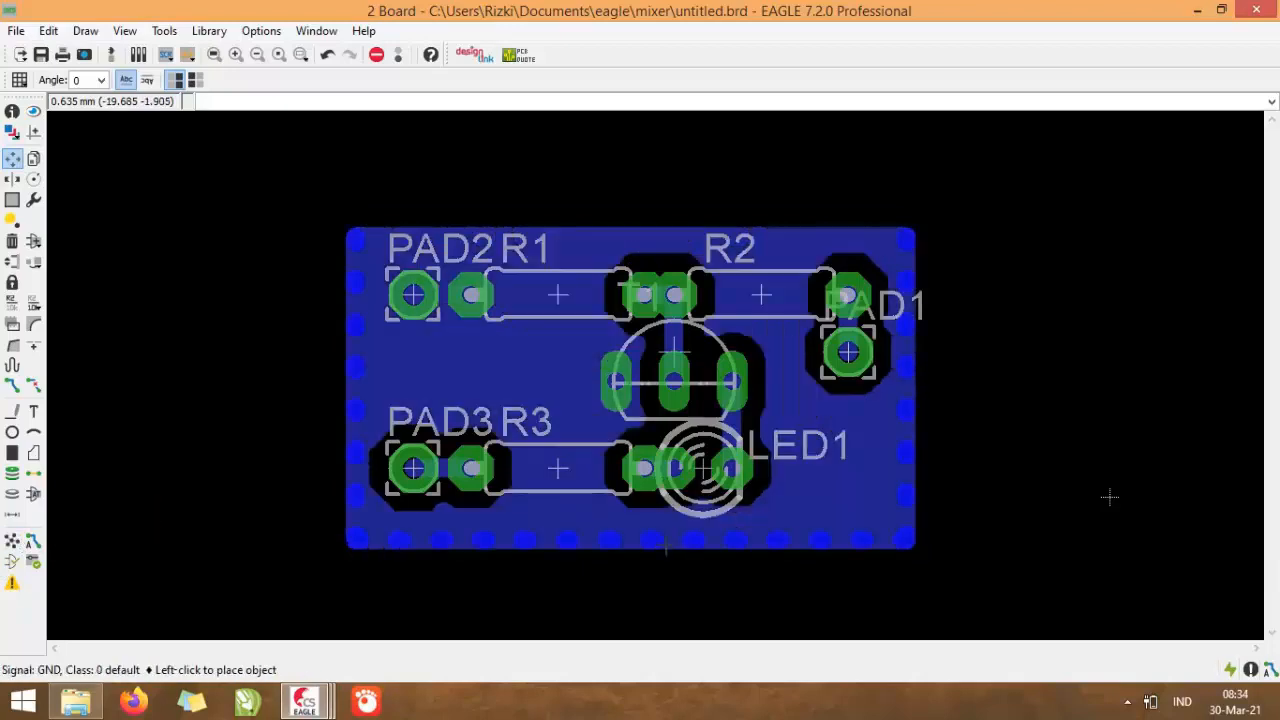
pyautogui.click(666, 528)
pyautogui.click(12, 541)
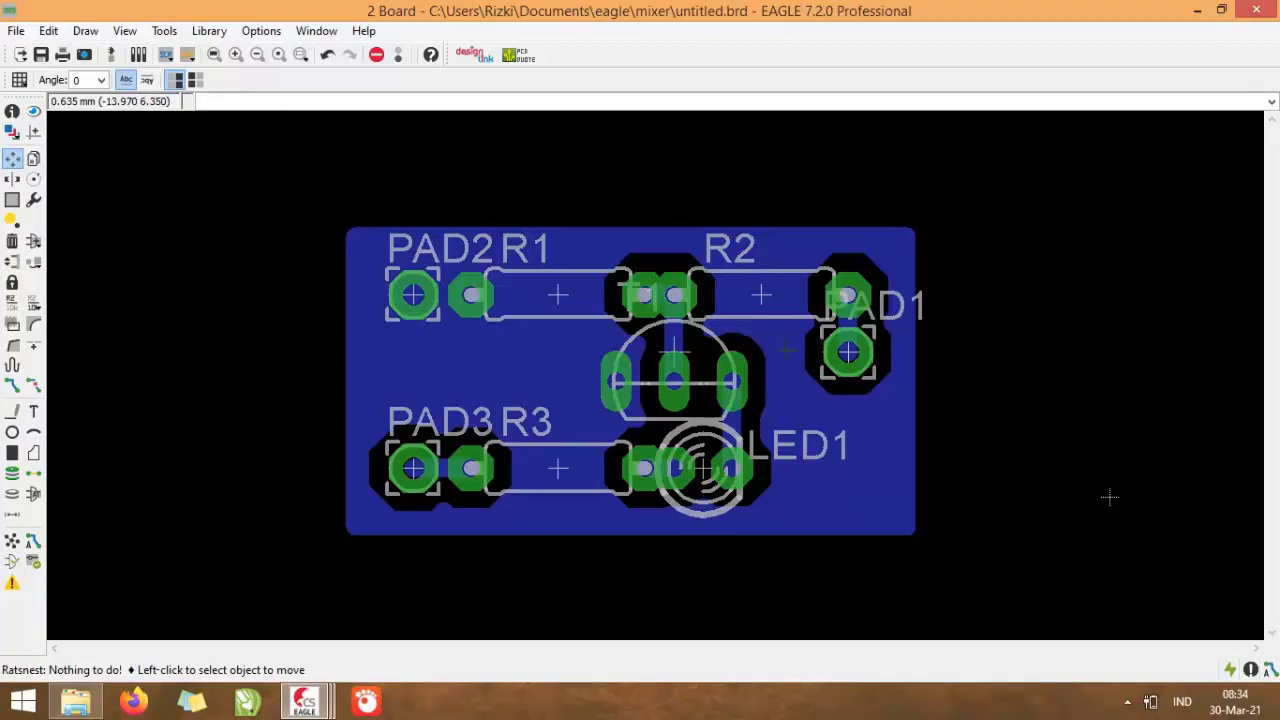
# Hide the tNames and bNames layers on the board
pyautogui.click(12, 137)
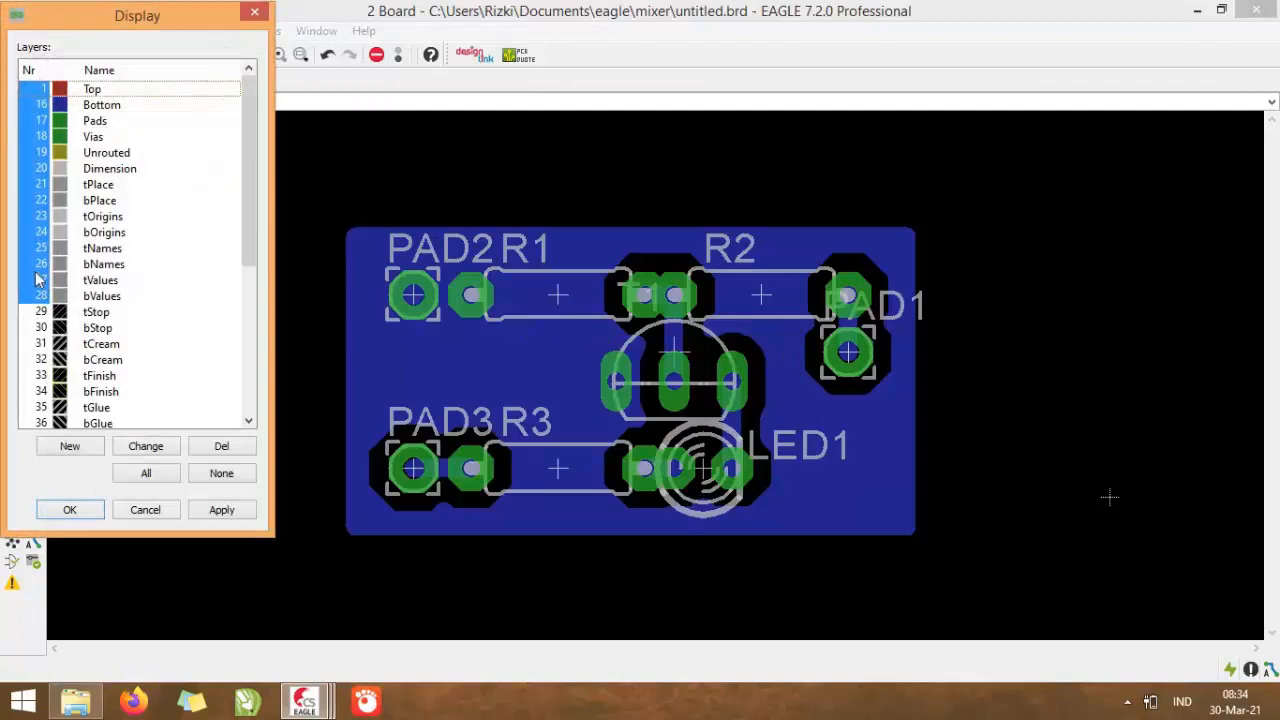
pyautogui.click(37, 250)
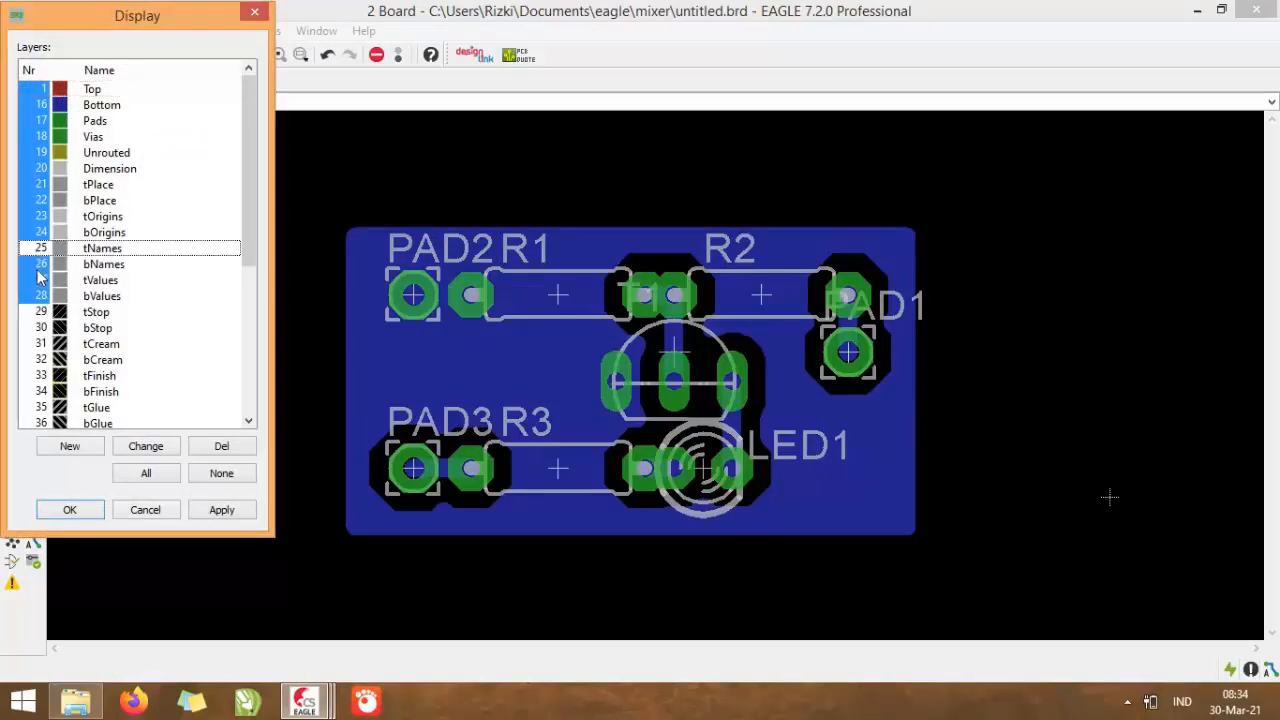
pyautogui.click(40, 265)
pyautogui.click(70, 511)
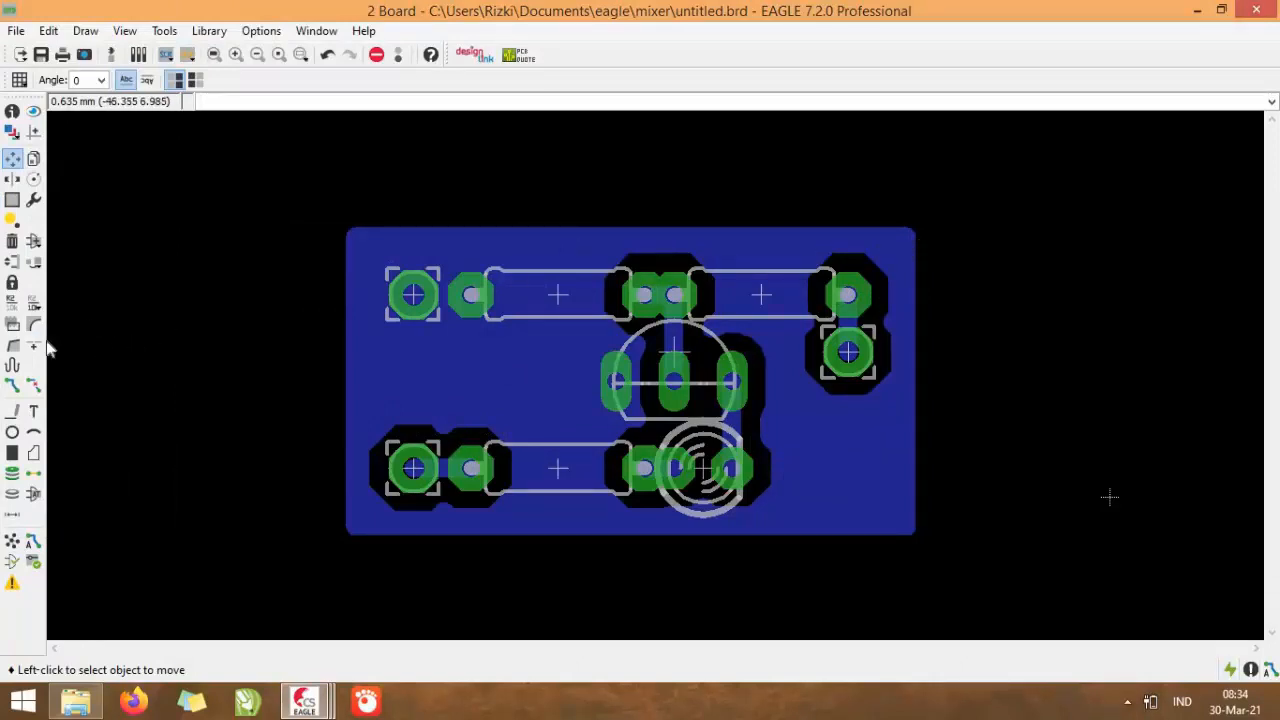
# Assign the value 1k to resistors R1 and R2
pyautogui.click(34, 310)
pyautogui.click(560, 308)
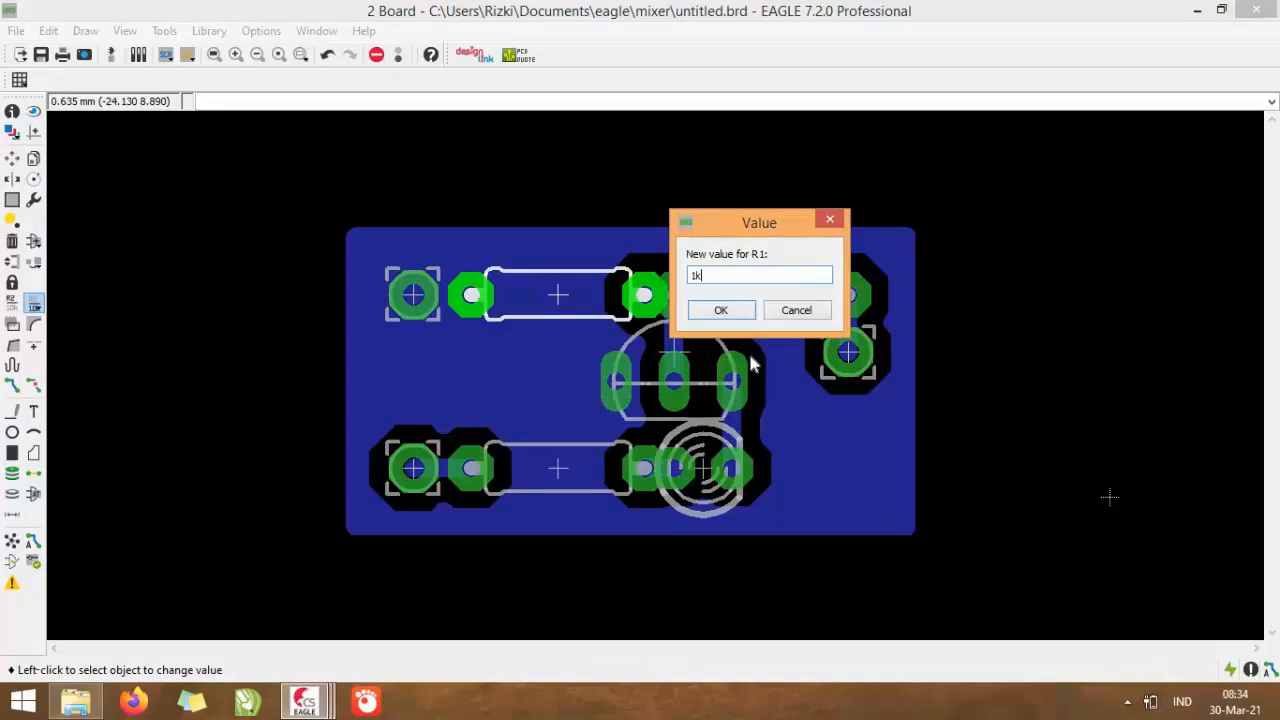
pyautogui.click(720, 310)
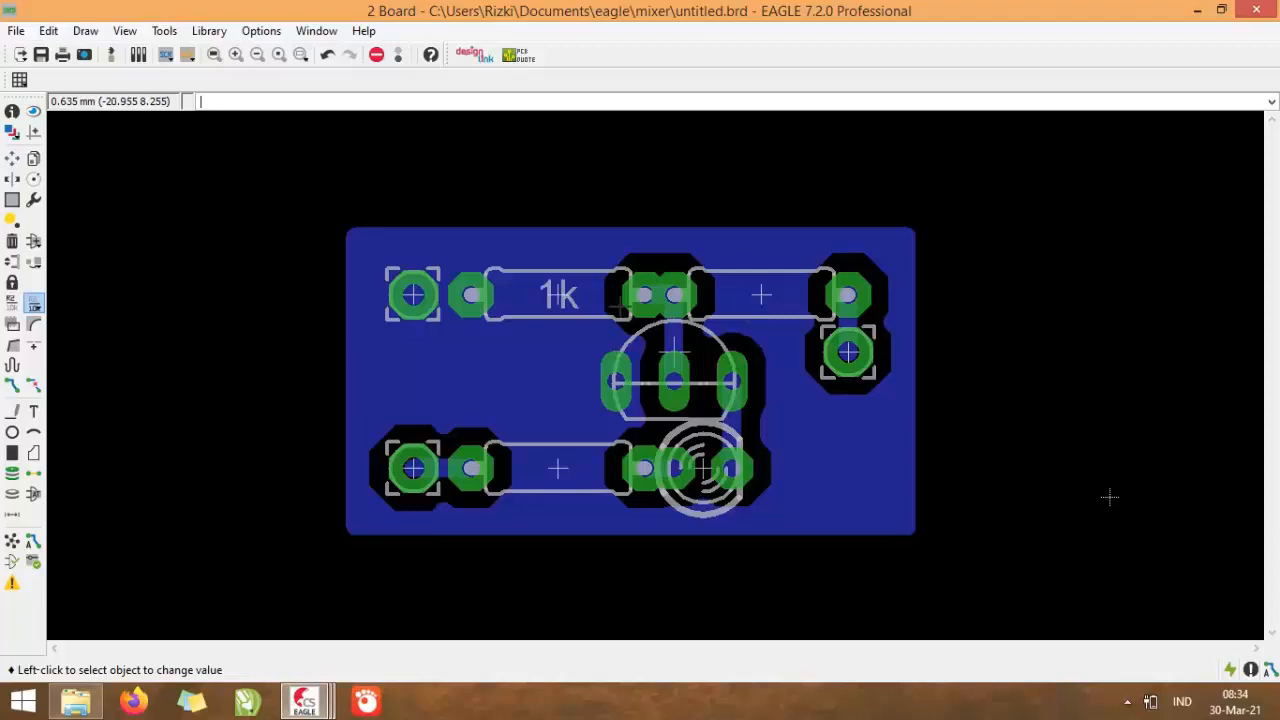
pyautogui.click(776, 318)
pyautogui.write('1k')
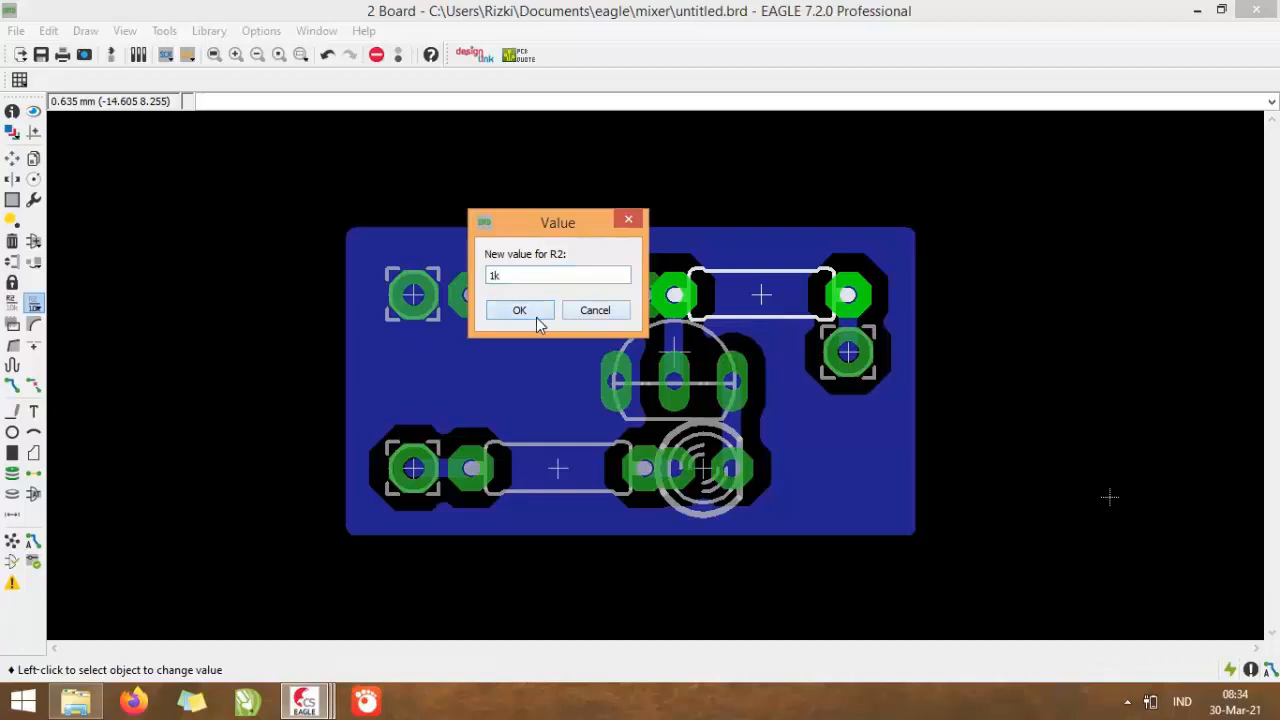
pyautogui.click(537, 316)
# Set R1's value to 10k
pyautogui.click(561, 294)
pyautogui.click(723, 276)
pyautogui.doubleClick(808, 284)
pyautogui.write('10k')
pyautogui.press('Return')
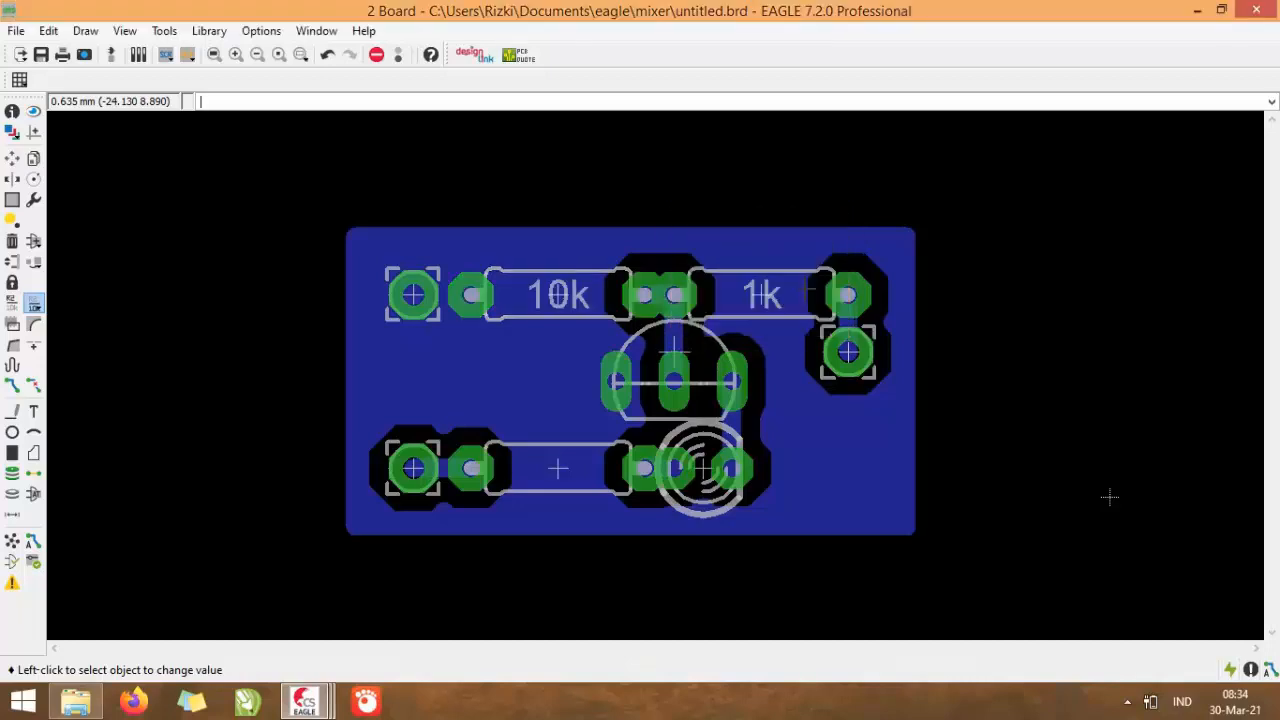
# Set R1's value to 100k
pyautogui.click(560, 300)
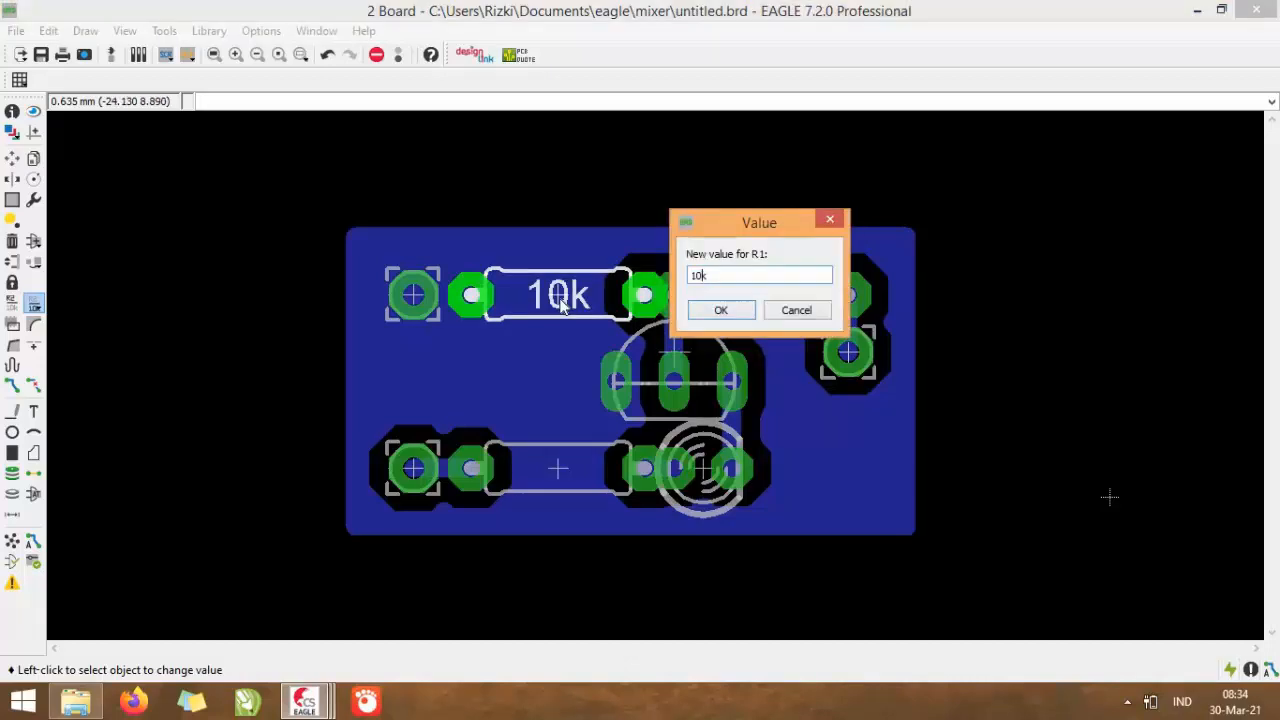
pyautogui.write('0')
pyautogui.press('Return')
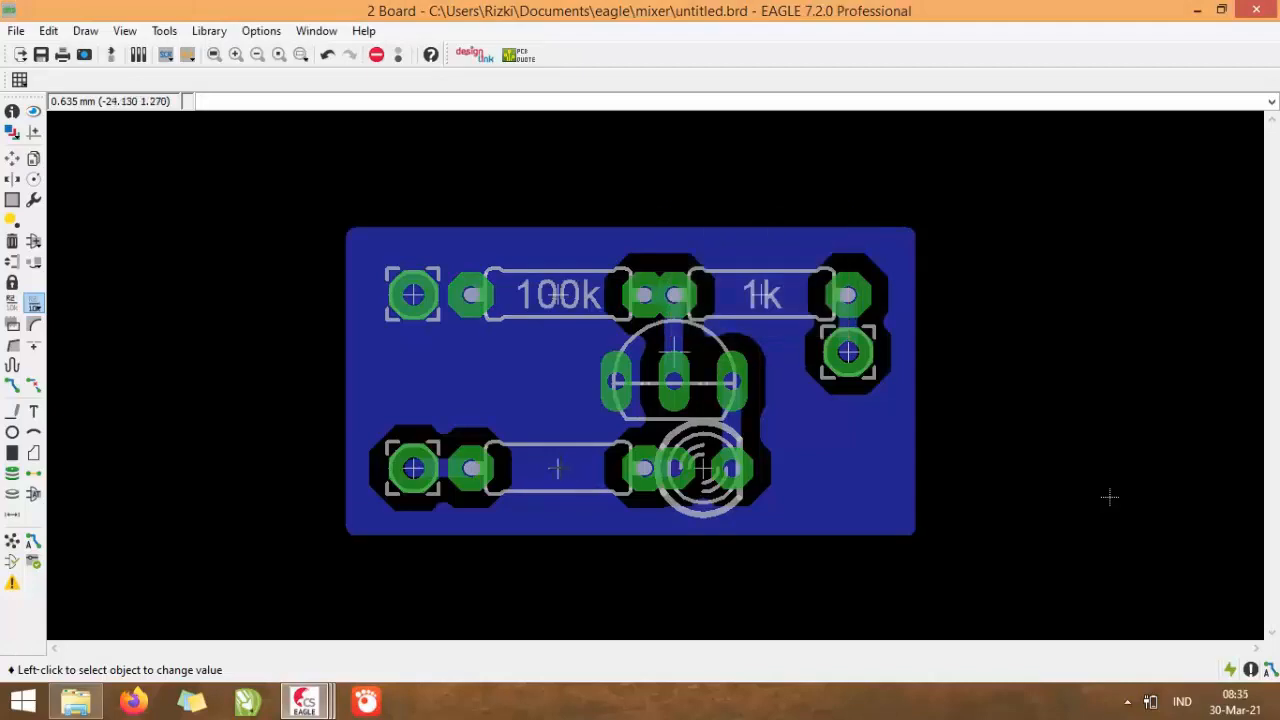
# Set R3's value to 560 and leave PAD3 without a value
pyautogui.click(560, 470)
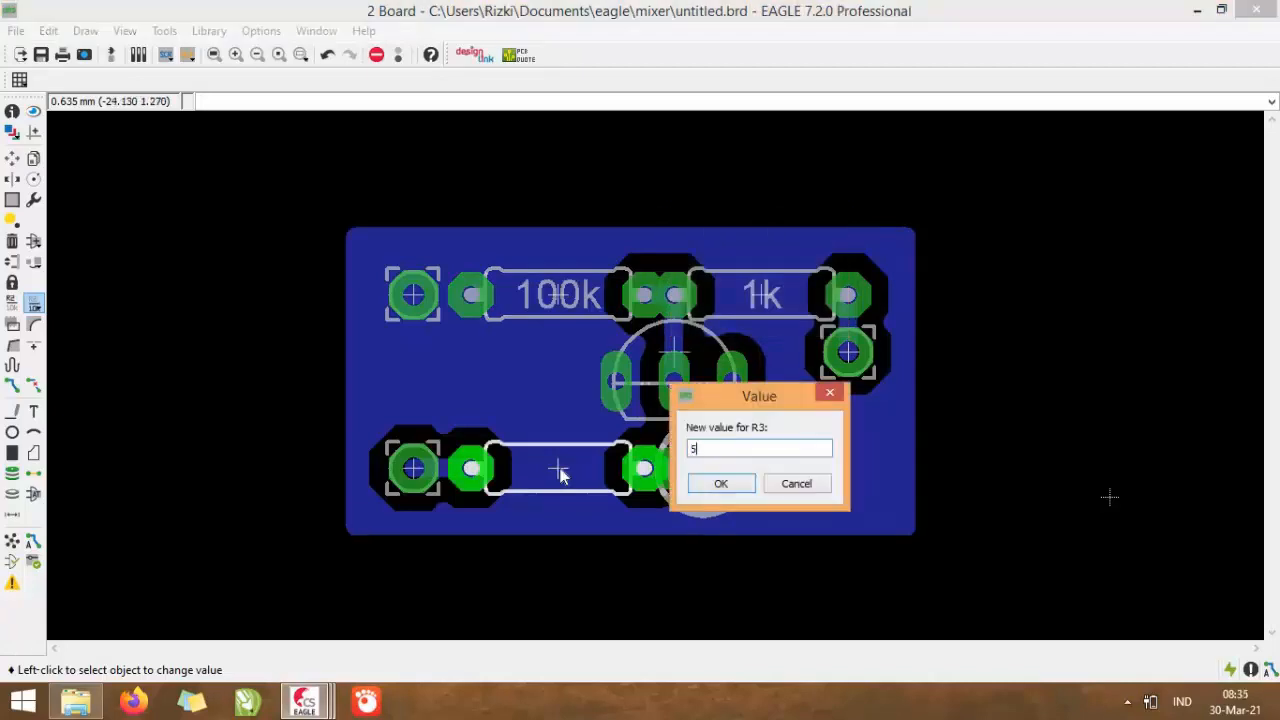
pyautogui.write('560')
pyautogui.press('Return')
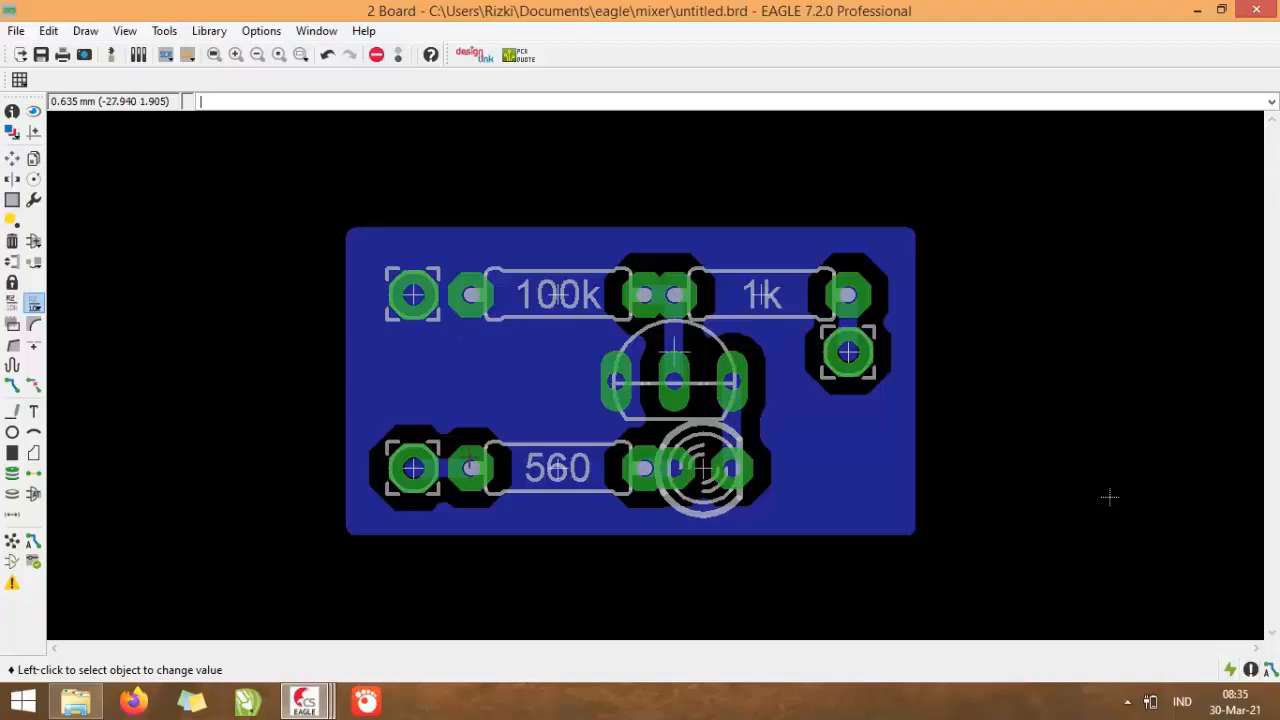
pyautogui.click(413, 468)
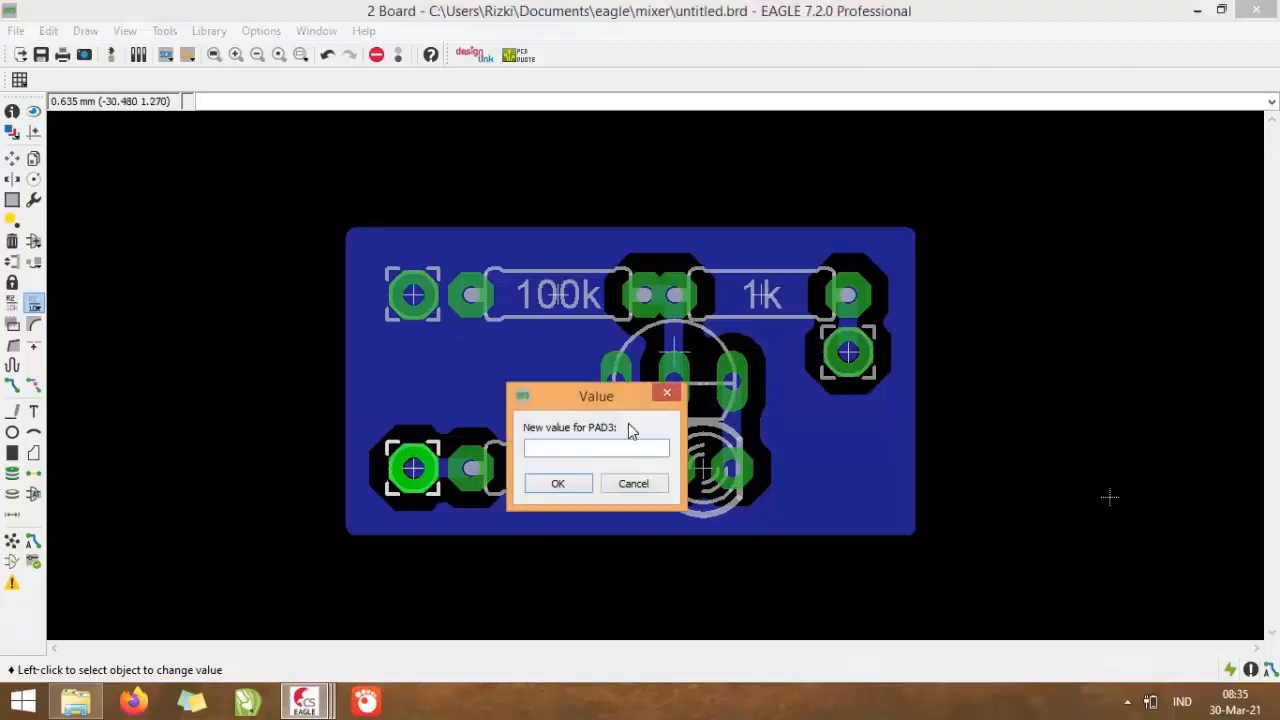
pyautogui.click(667, 398)
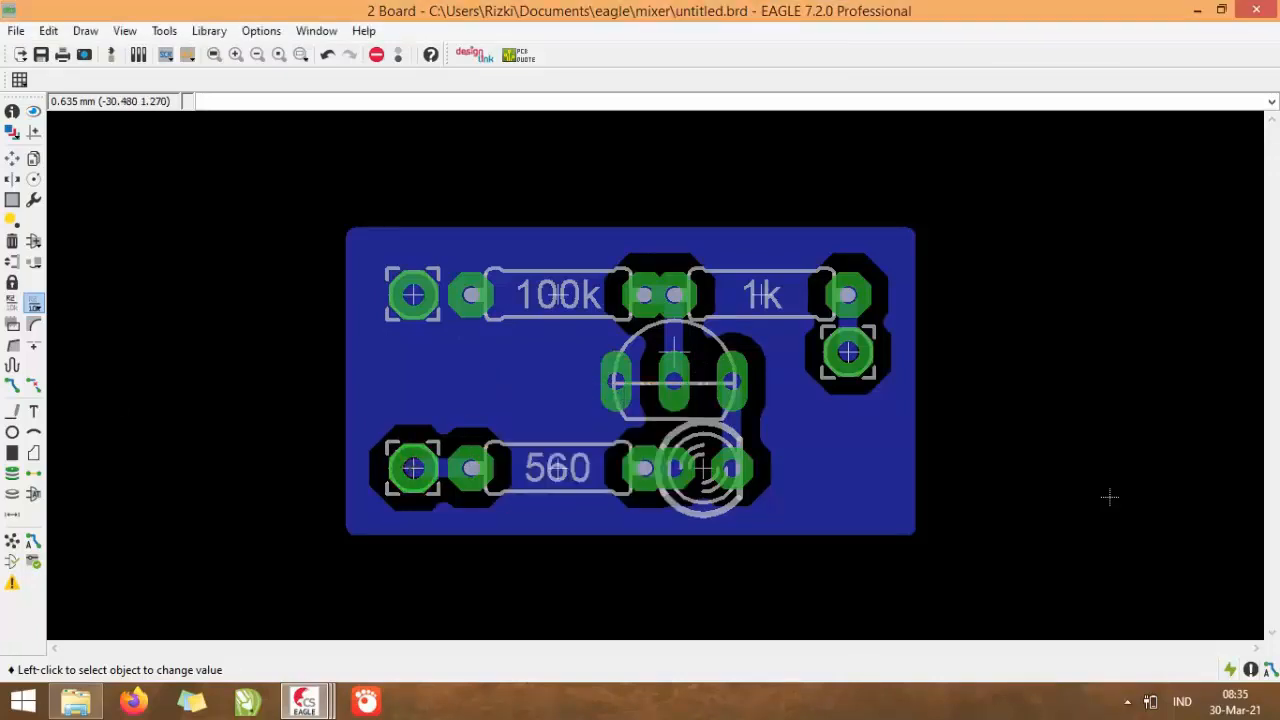
# Place the text "+15v" just above PAD3 on layer 27 tValues, with size 1.27 and center alignment
pyautogui.click(35, 412)
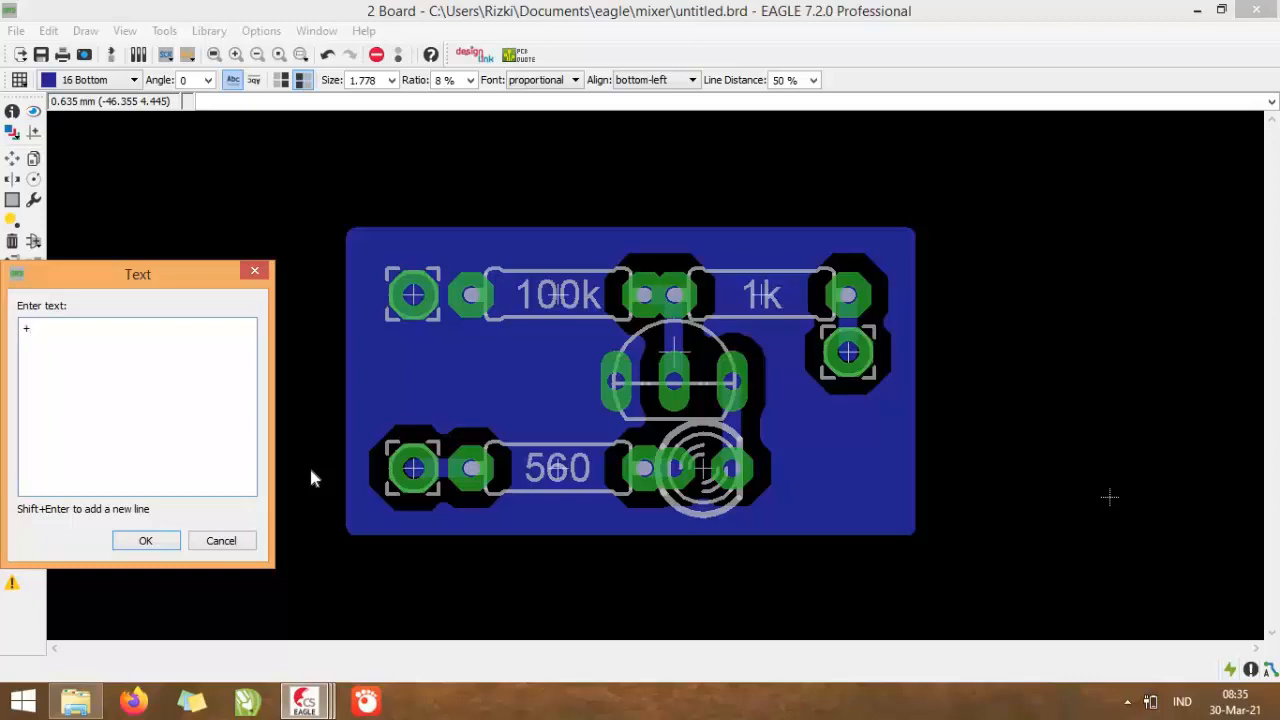
pyautogui.write('+15v')
pyautogui.press('Return')
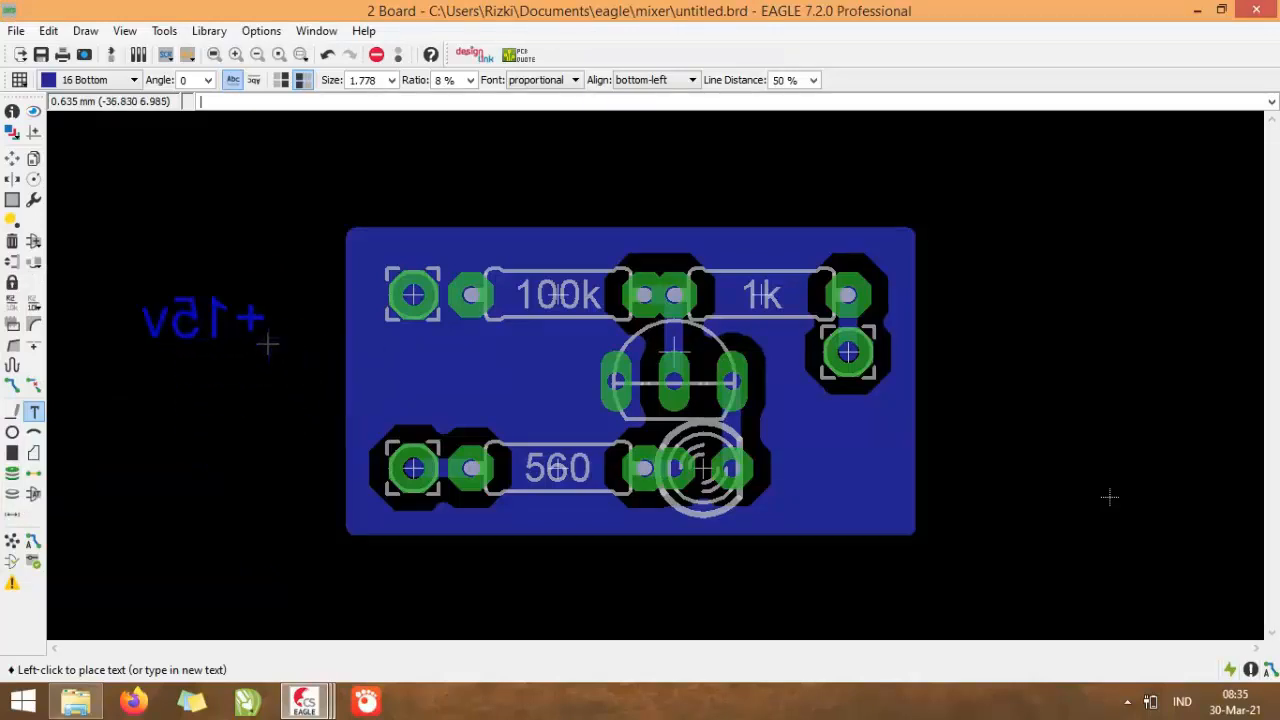
pyautogui.click(110, 80)
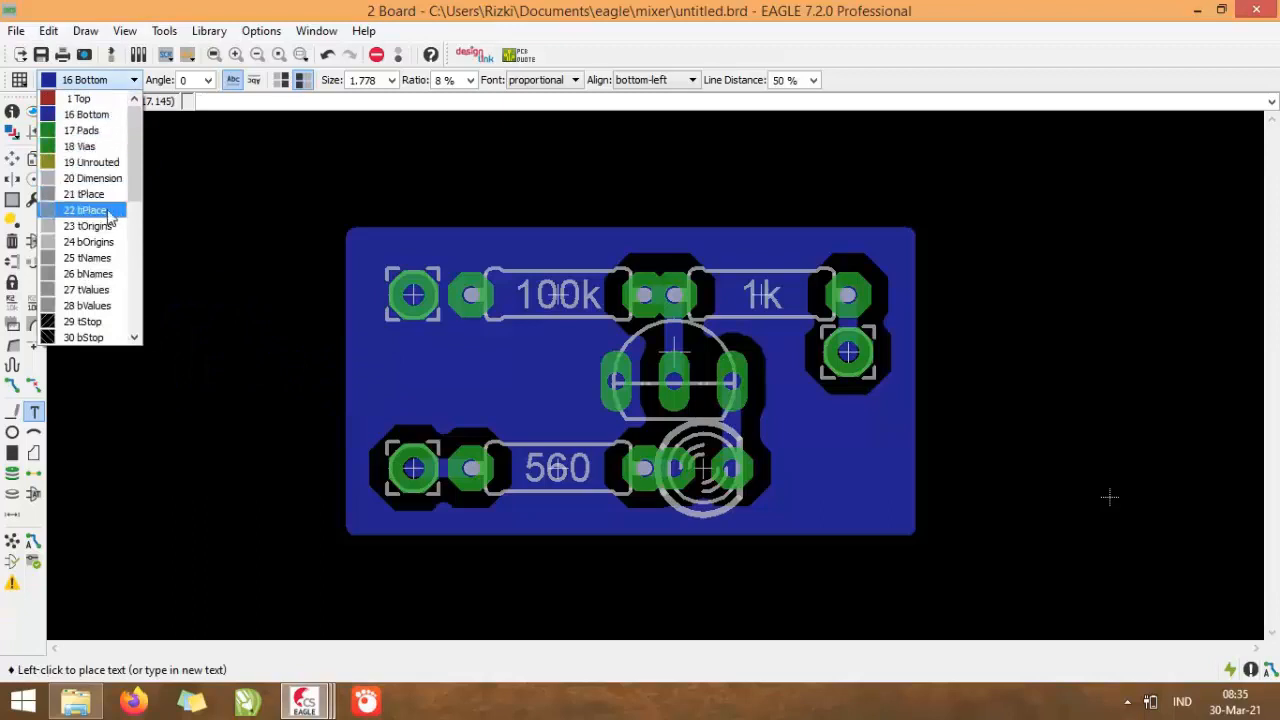
pyautogui.click(93, 290)
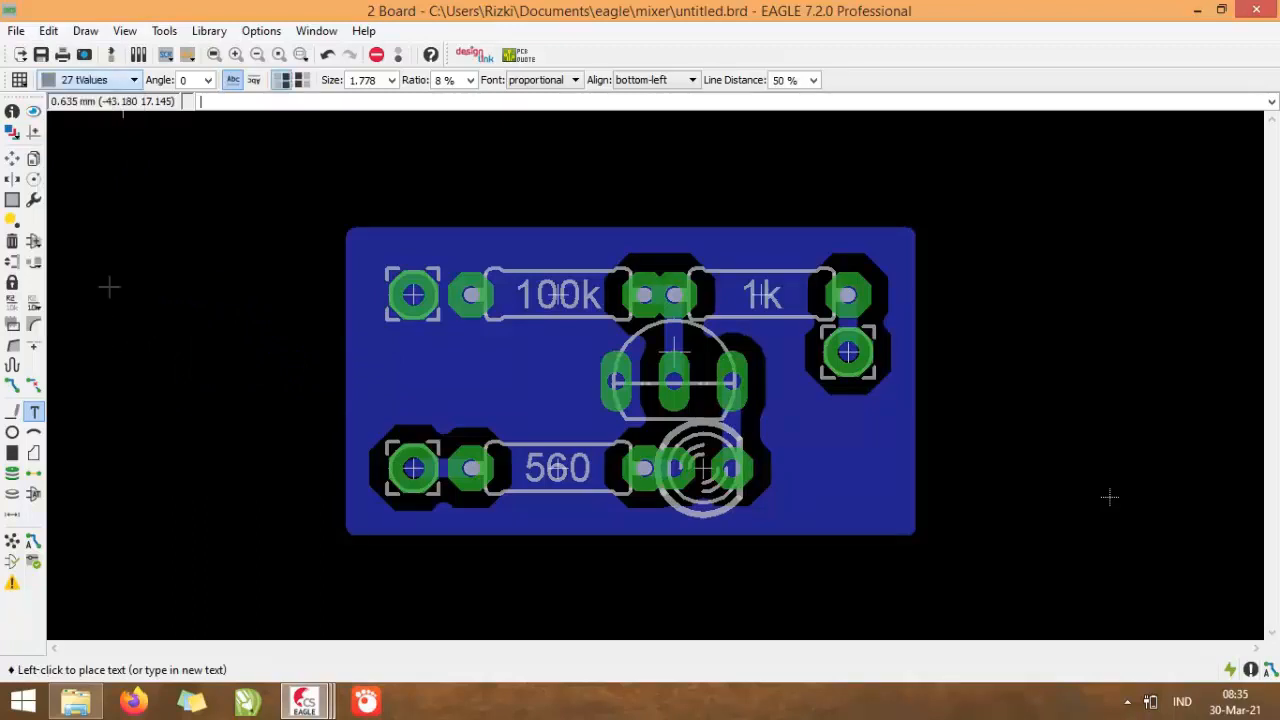
pyautogui.click(632, 80)
pyautogui.click(645, 147)
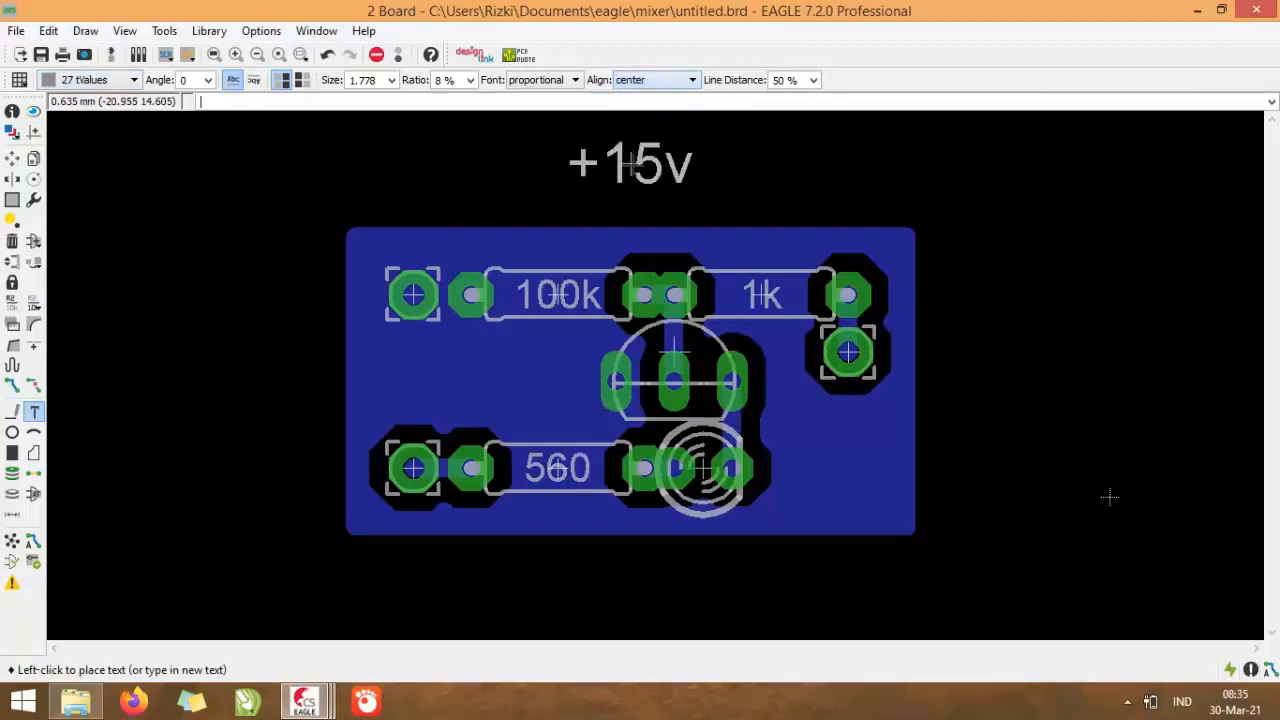
pyautogui.click(391, 81)
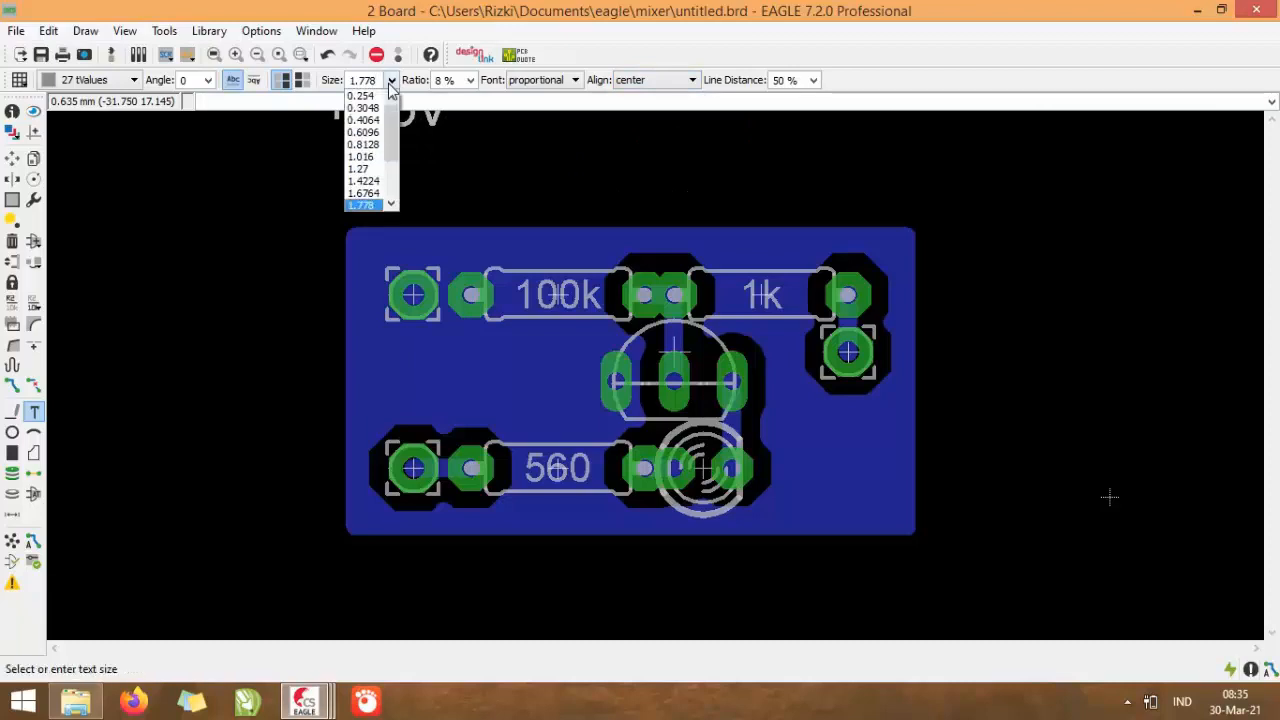
pyautogui.click(358, 169)
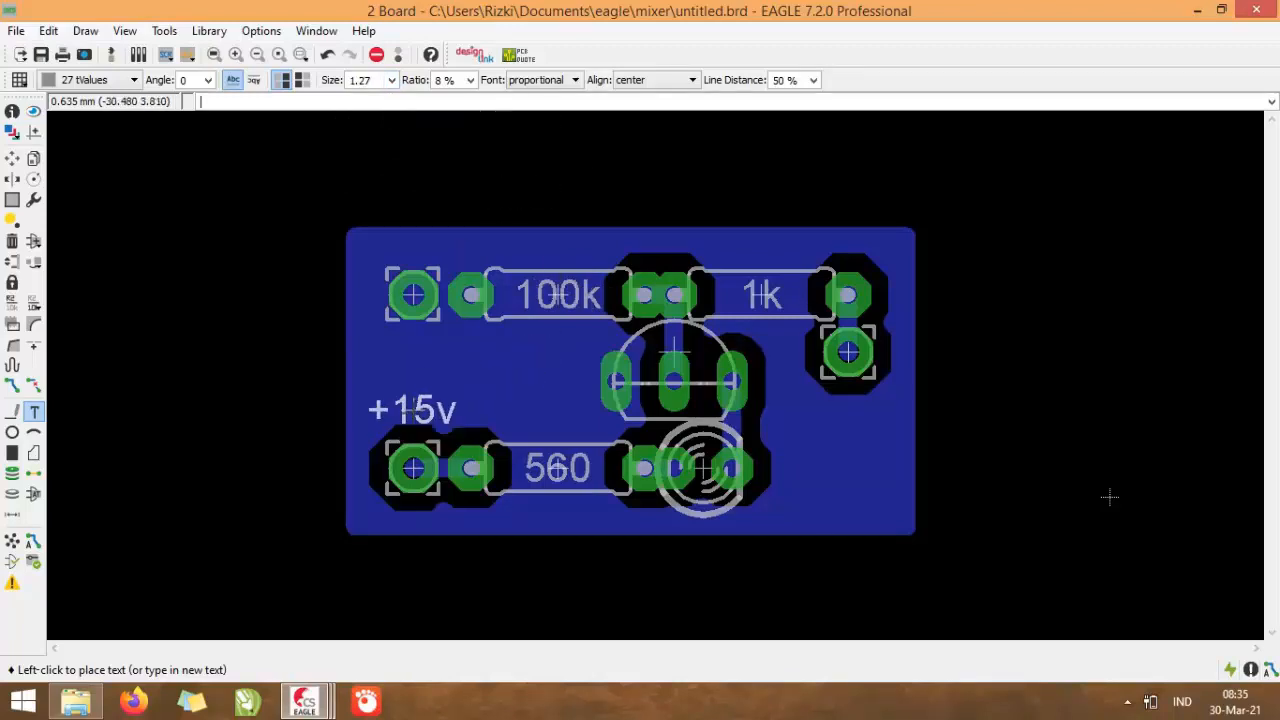
pyautogui.click(412, 409)
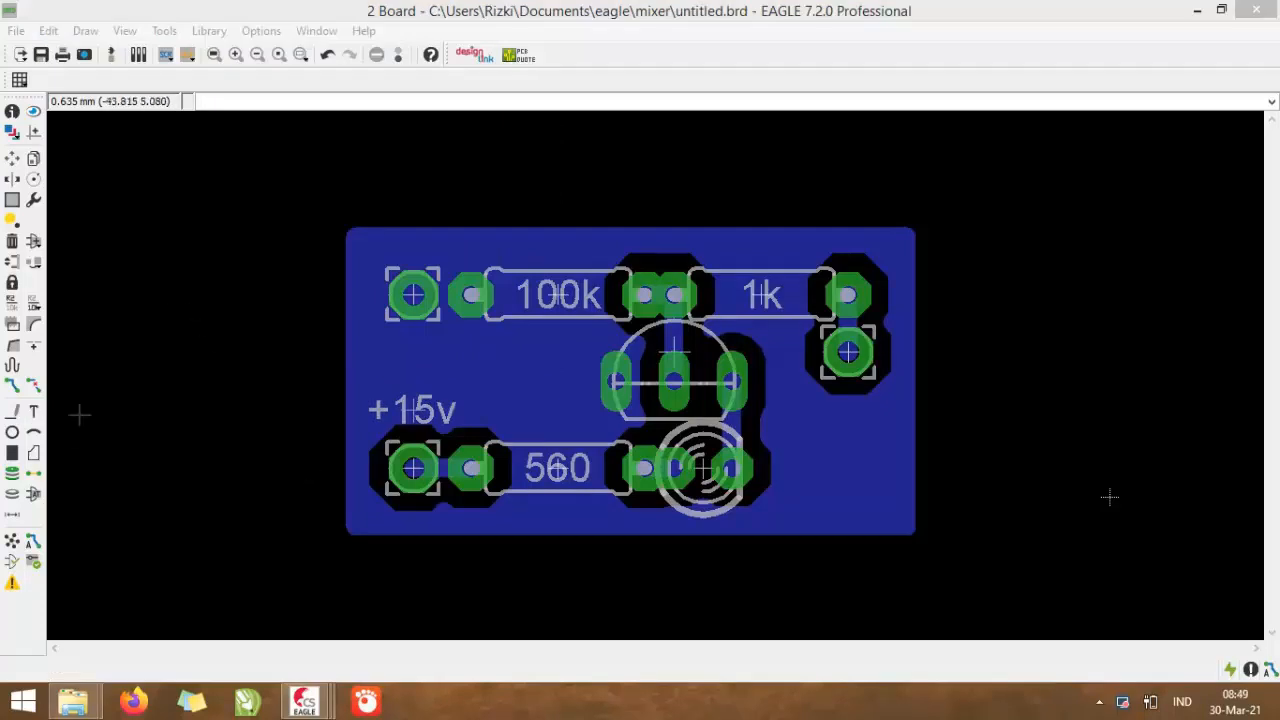
# Place the text "GND" on layer 27 tValues just below the pad beside the 100k resistor
pyautogui.click(36, 415)
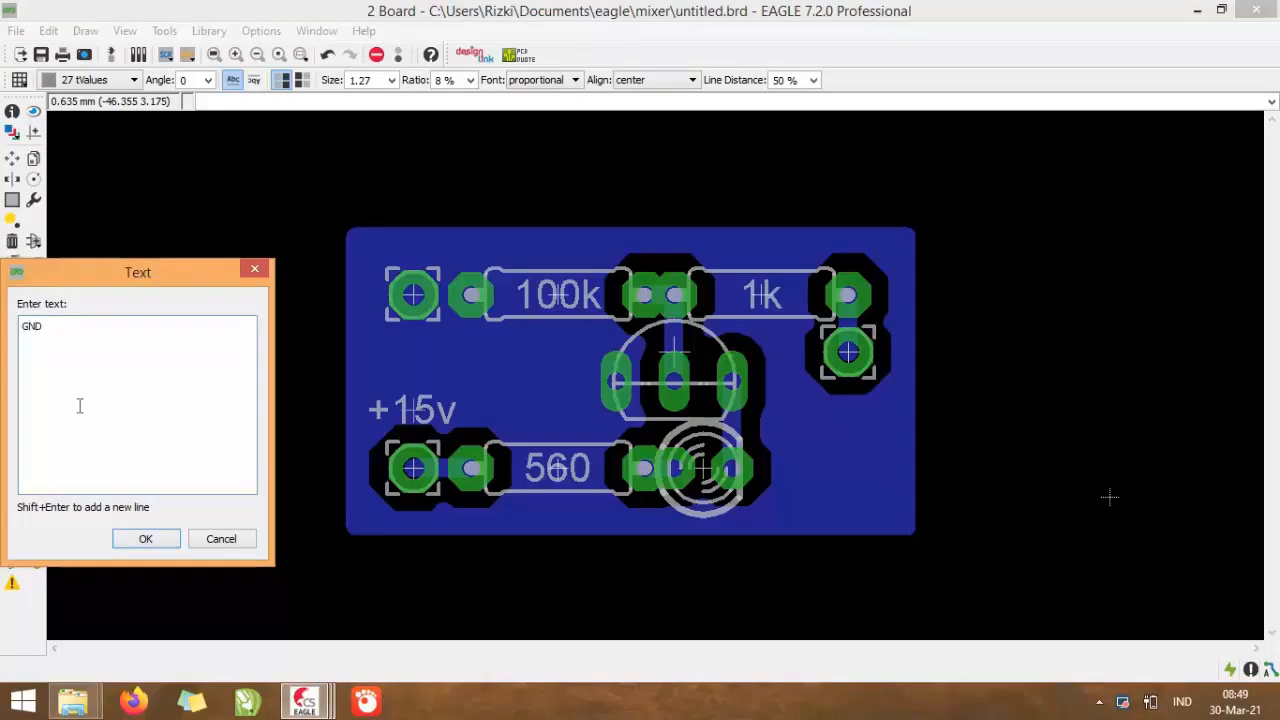
pyautogui.write('GND')
pyautogui.press('Return')
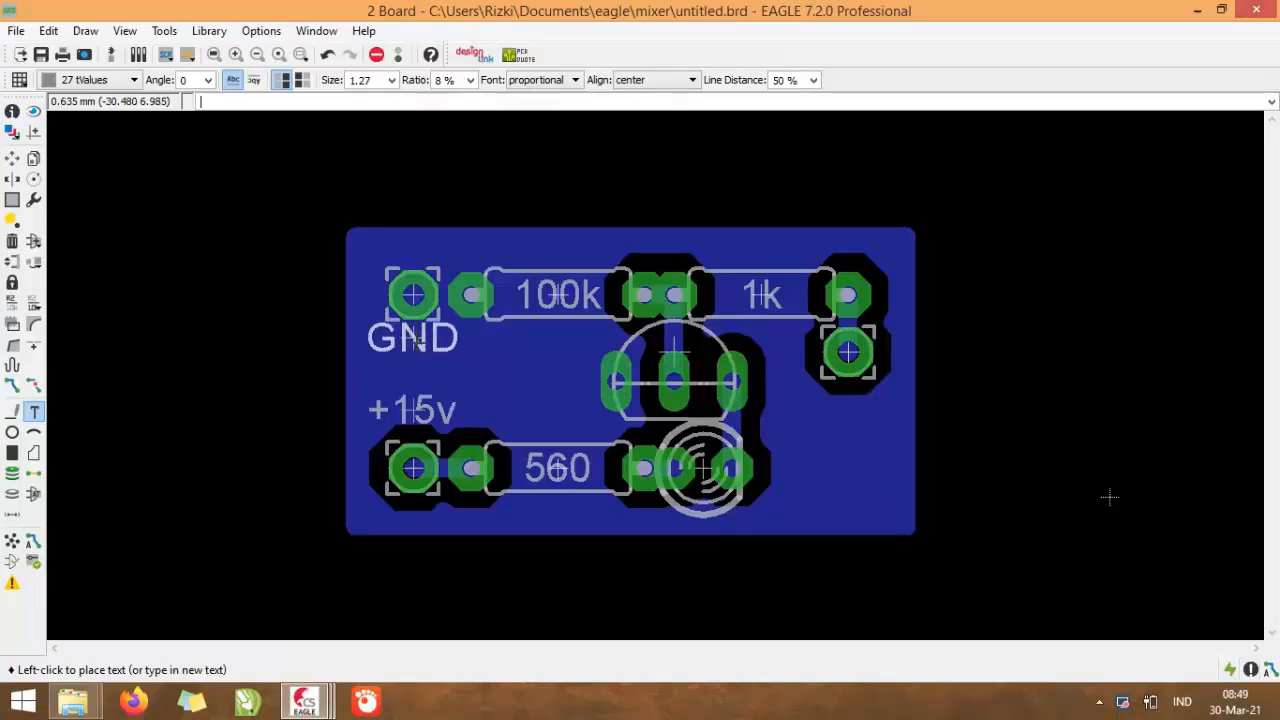
pyautogui.click(413, 350)
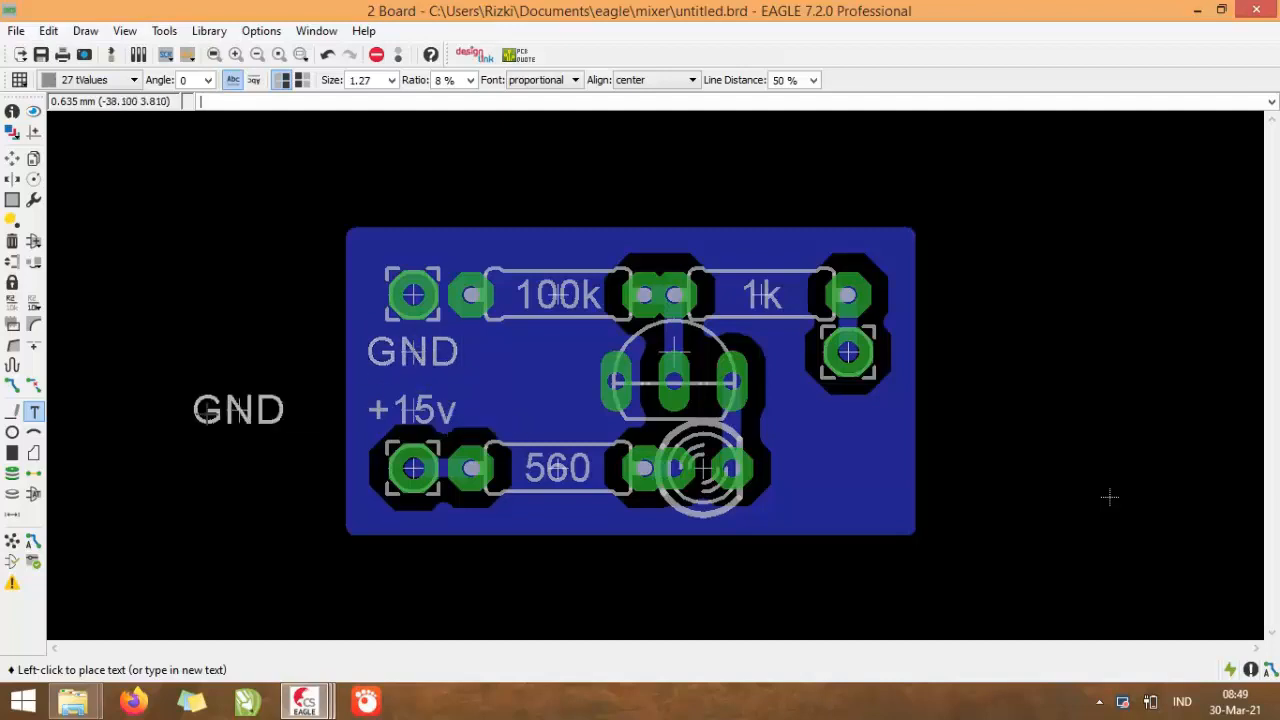
# Place the text "IN" just below the input pad beneath the 1k resistor's outer end
pyautogui.click(35, 411)
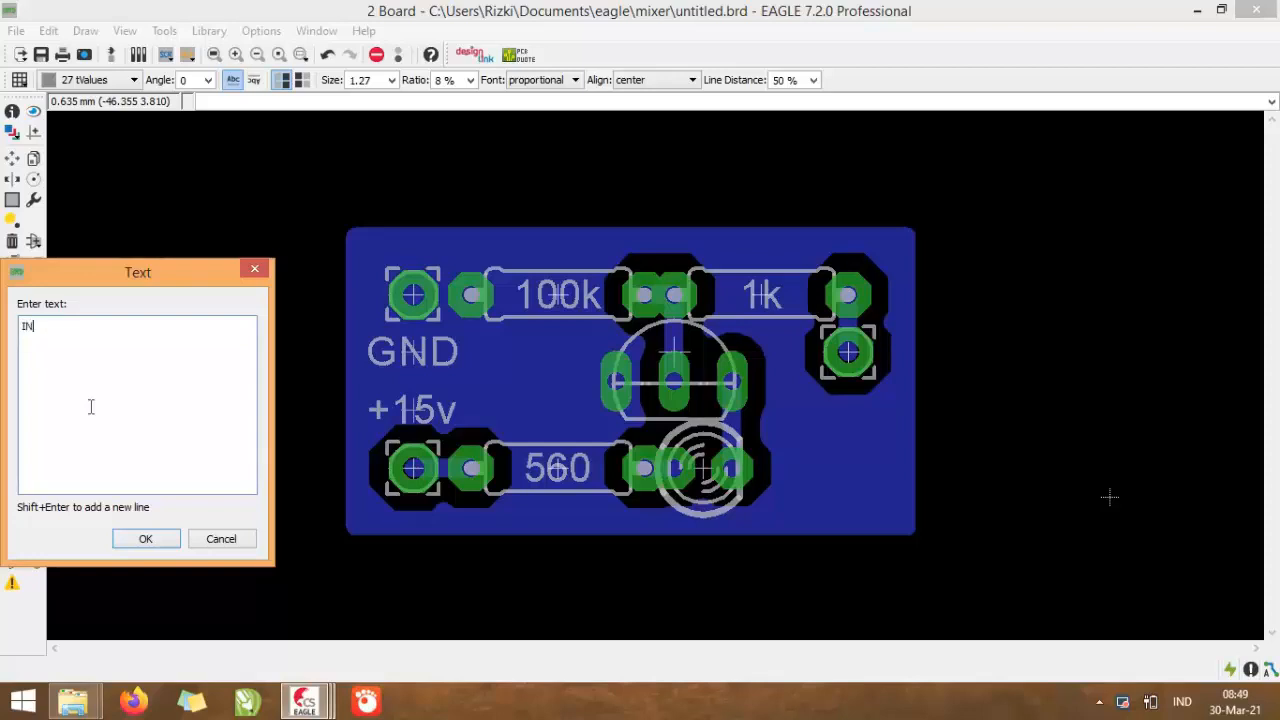
pyautogui.write('IN')
pyautogui.press('Return')
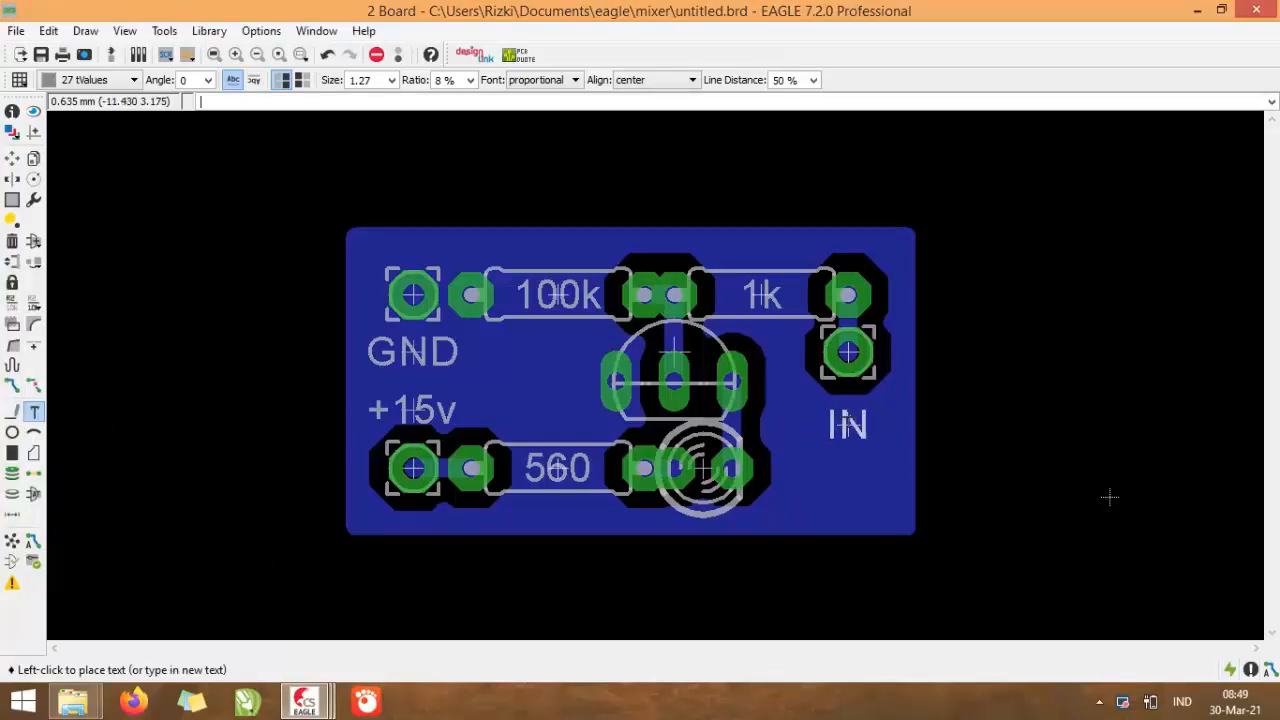
pyautogui.click(848, 410)
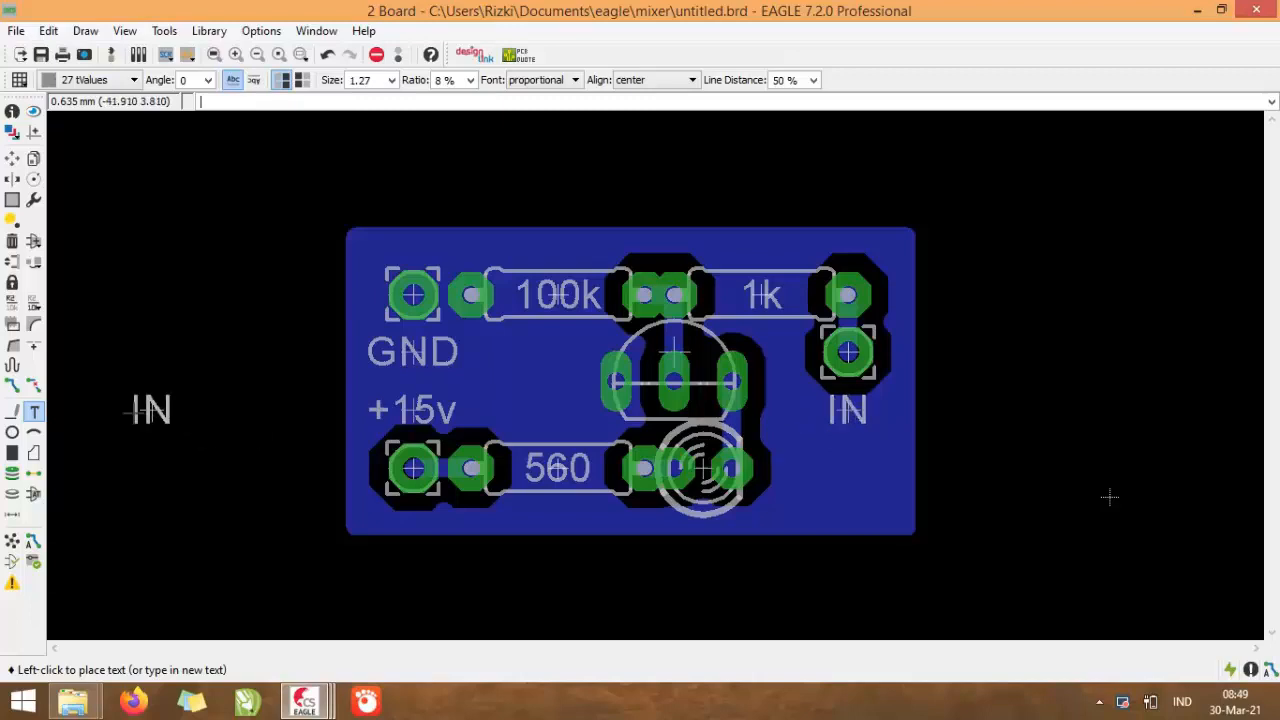
# Label the transistor by placing the text "BC546" just to the left of its outline, then leave the Text tool
pyautogui.click(35, 412)
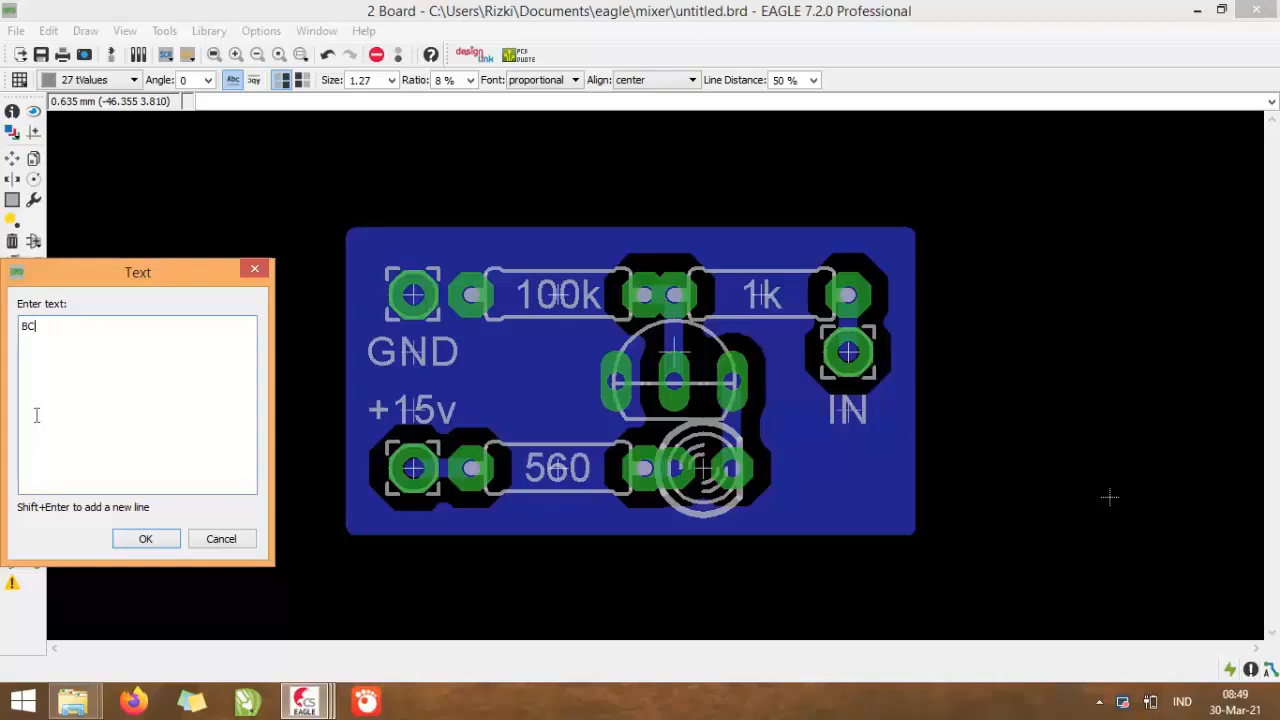
pyautogui.write('46')
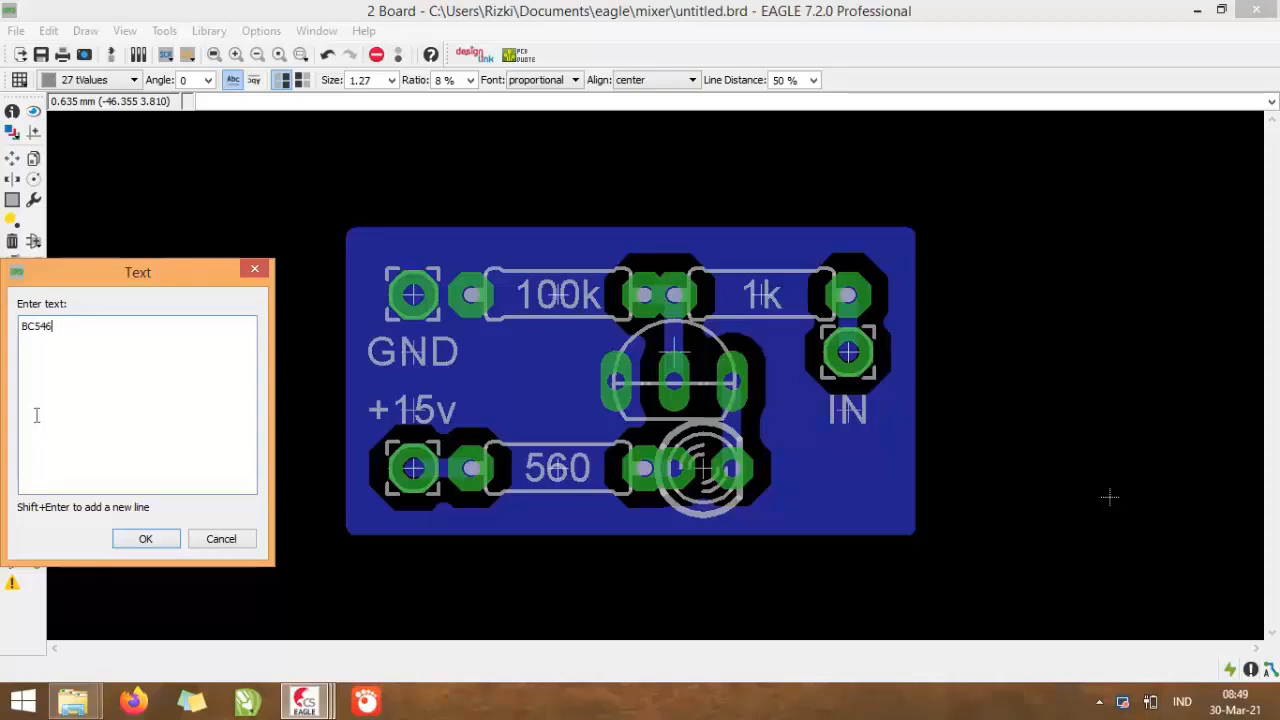
pyautogui.press('Return')
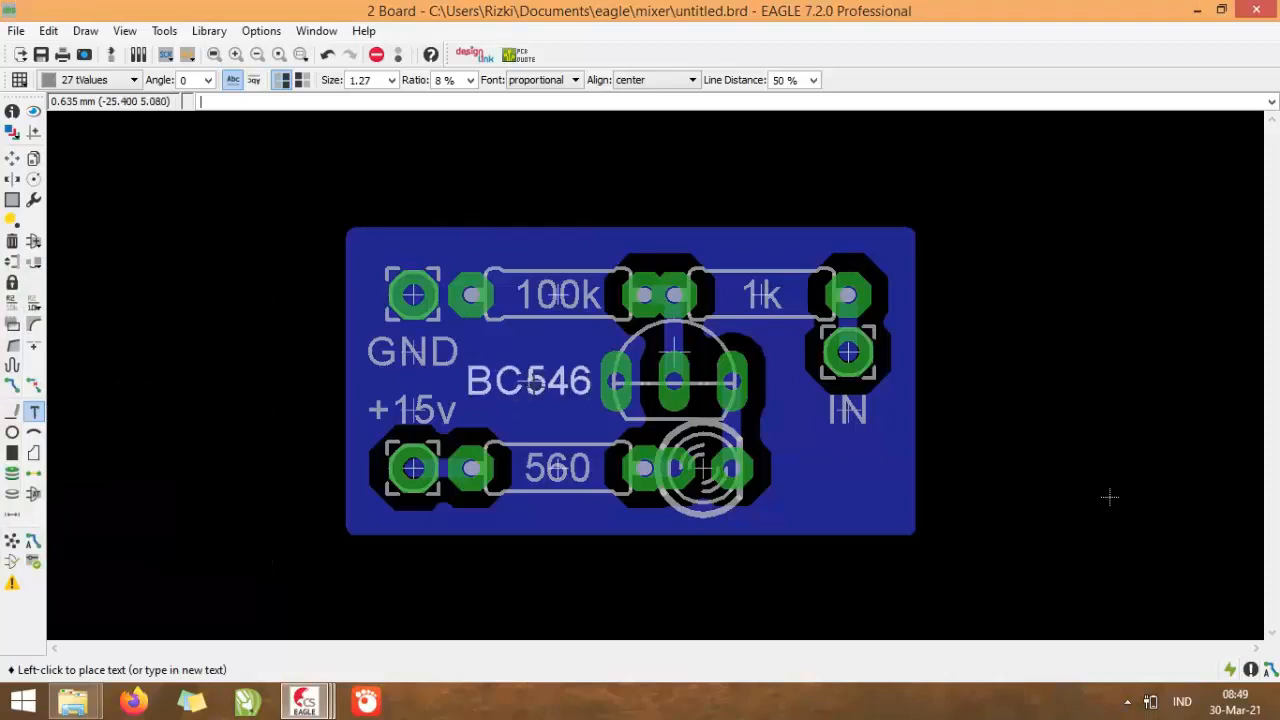
pyautogui.click(530, 380)
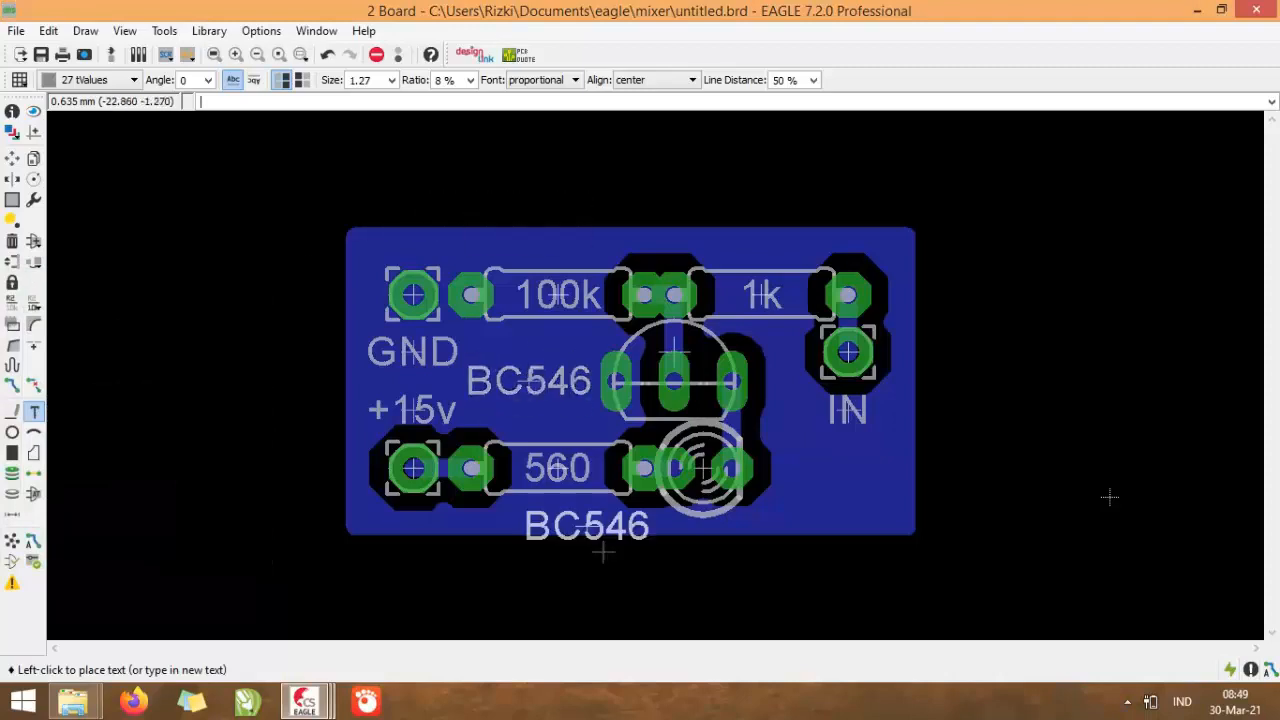
pyautogui.click(12, 159)
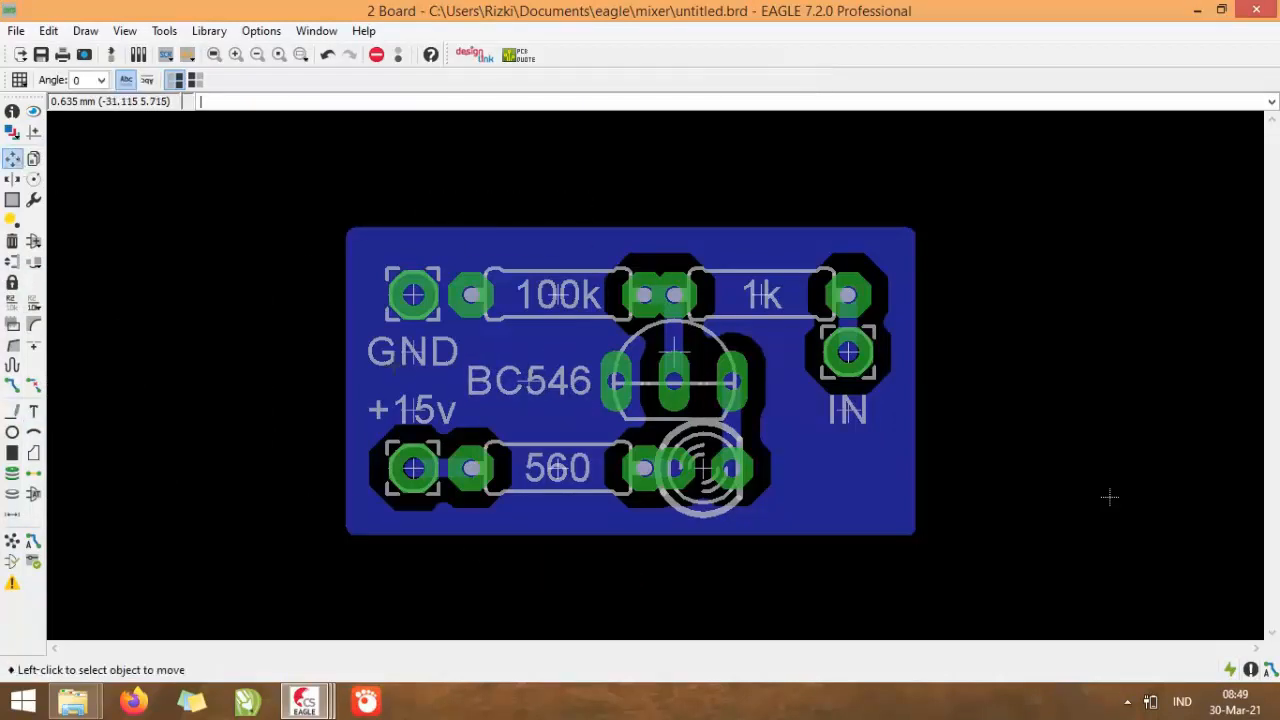
# Save the board in the mixer folder under the file name "led sig"
pyautogui.click(41, 54)
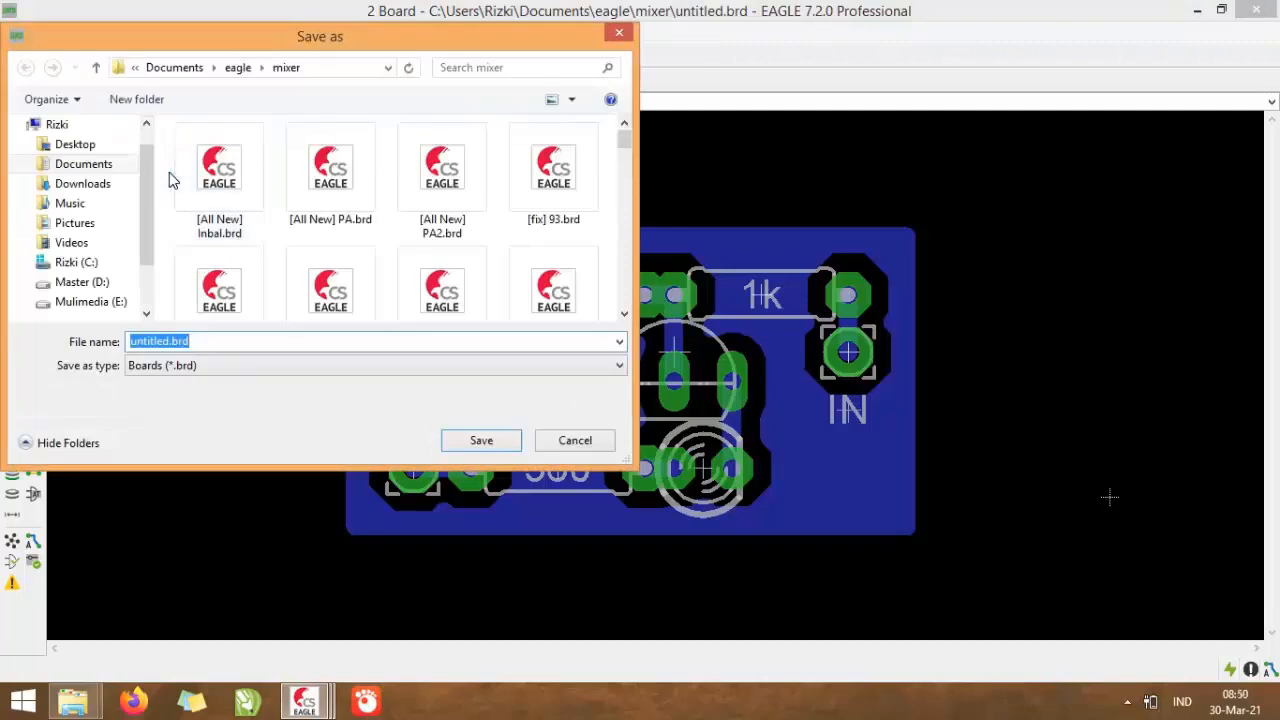
pyautogui.write('led ')
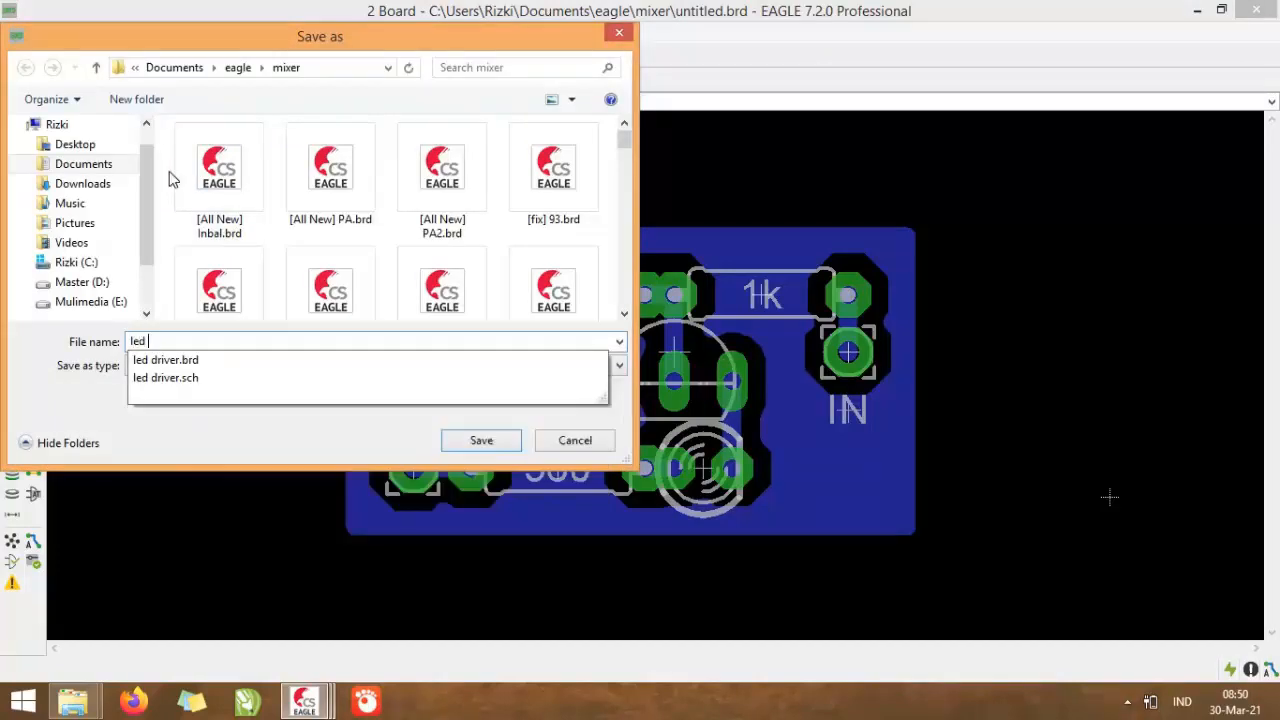
pyautogui.write('sig')
pyautogui.click(503, 448)
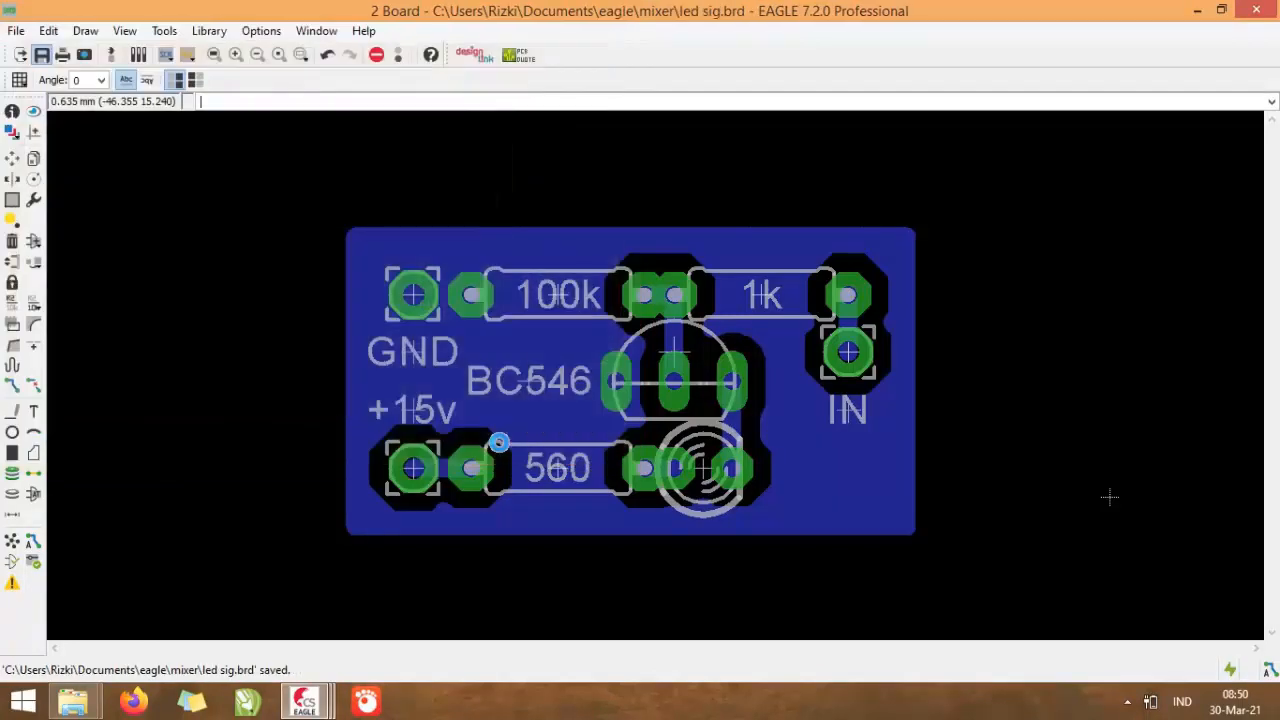
pyautogui.click(15, 31)
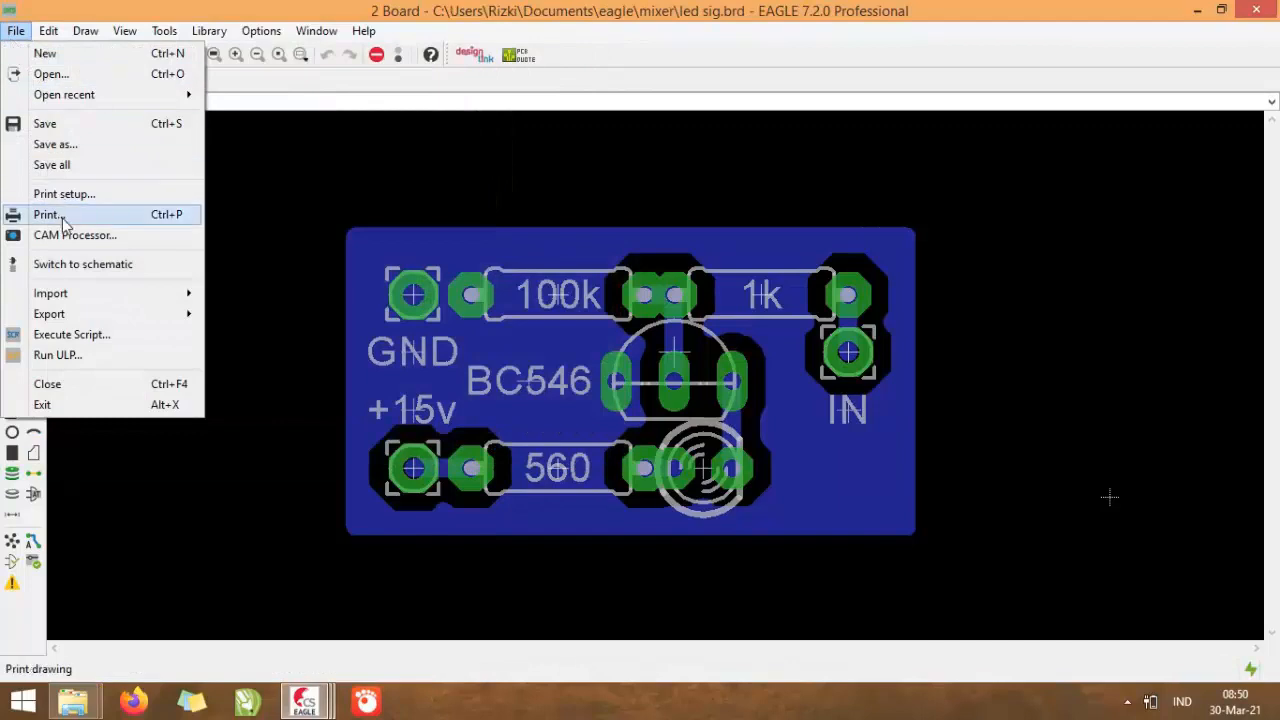
pyautogui.moveTo(90, 316)
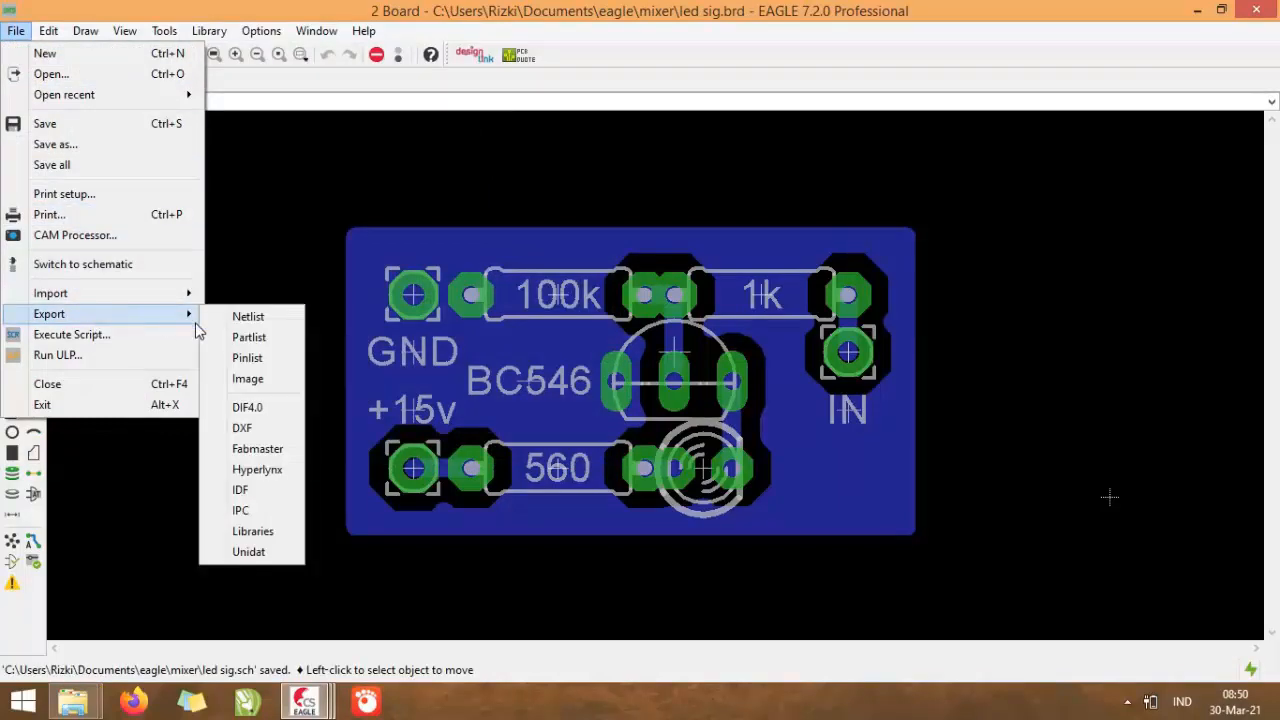
pyautogui.click(249, 379)
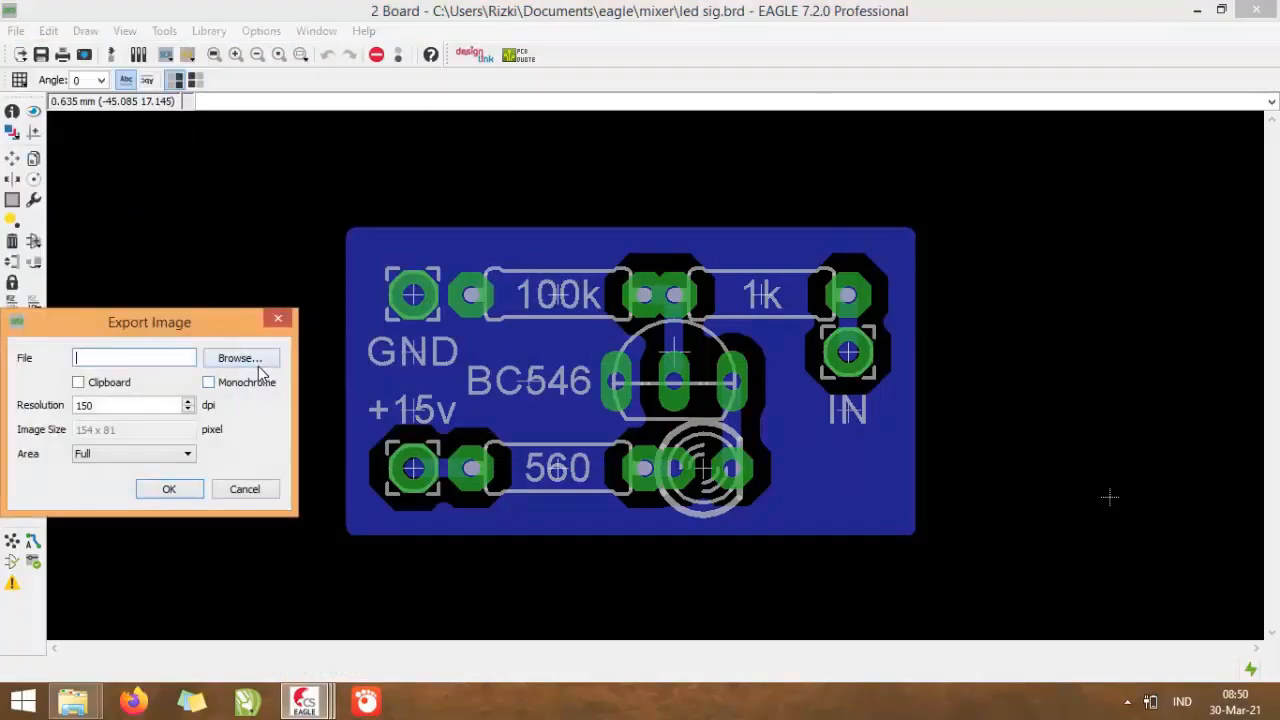
pyautogui.click(277, 318)
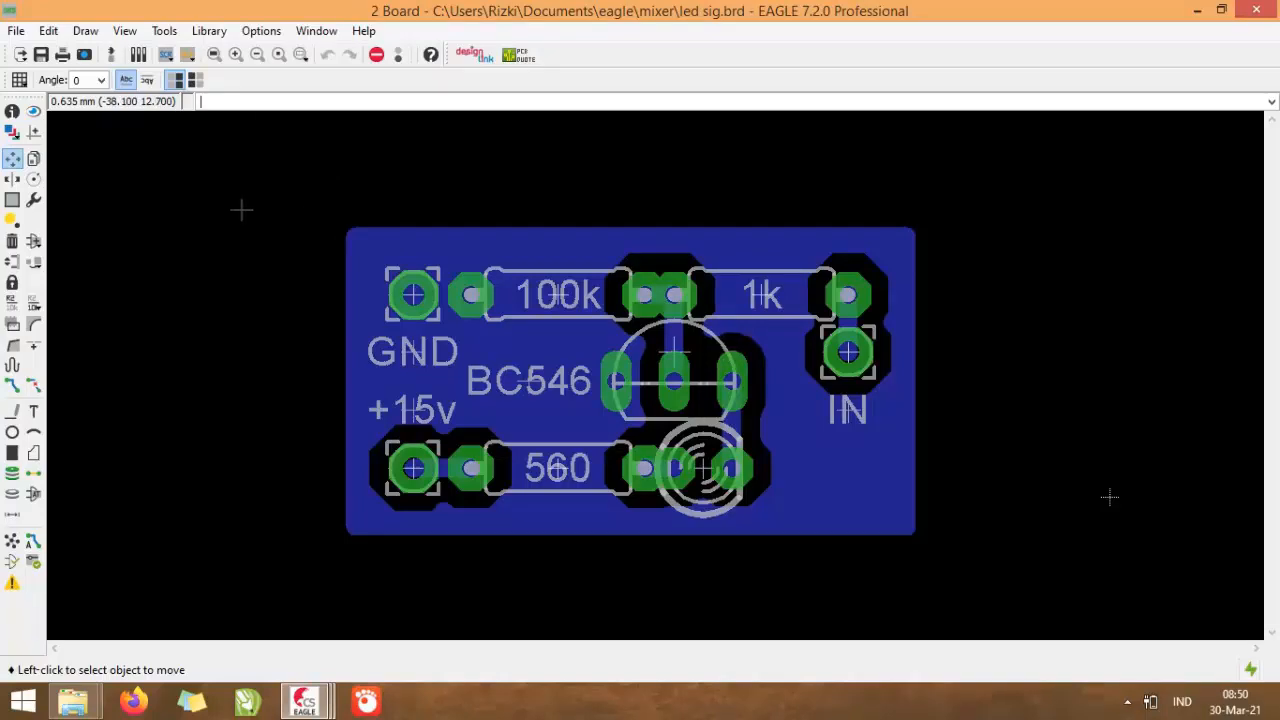
# Export the full board as a colour image named "led sig" at a resolution of 300 dpi
pyautogui.click(16, 31)
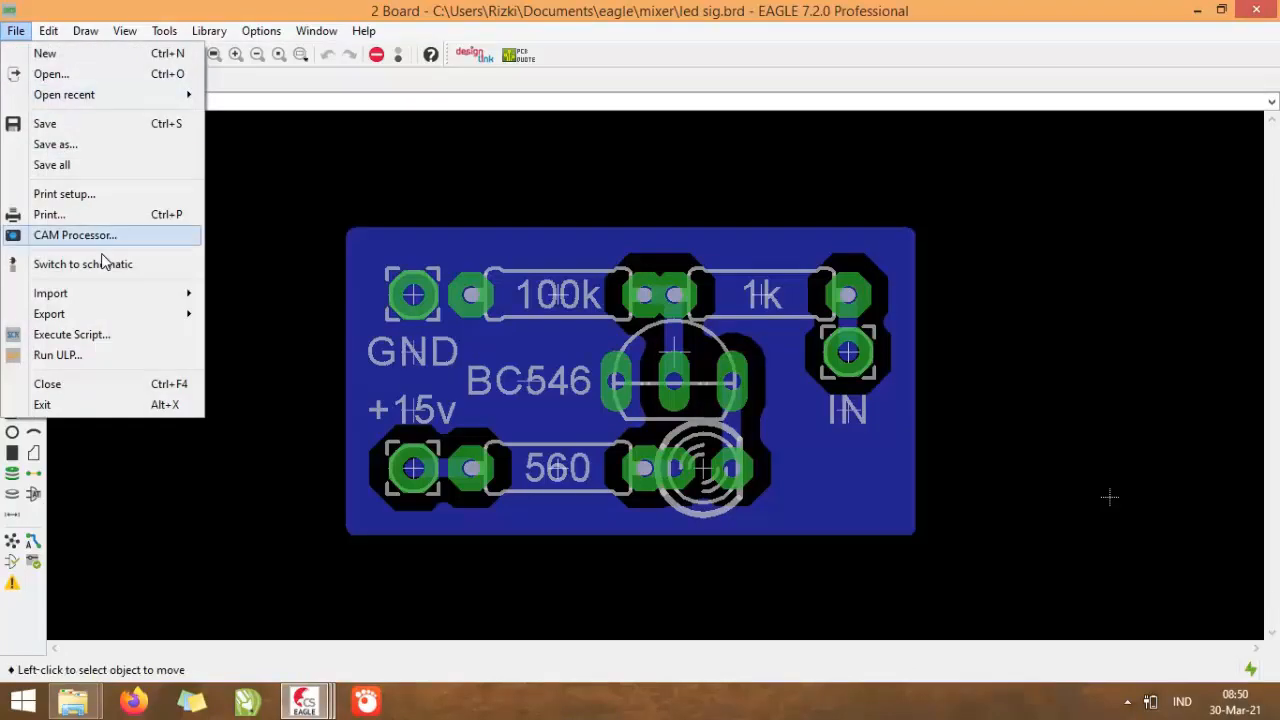
pyautogui.moveTo(116, 300)
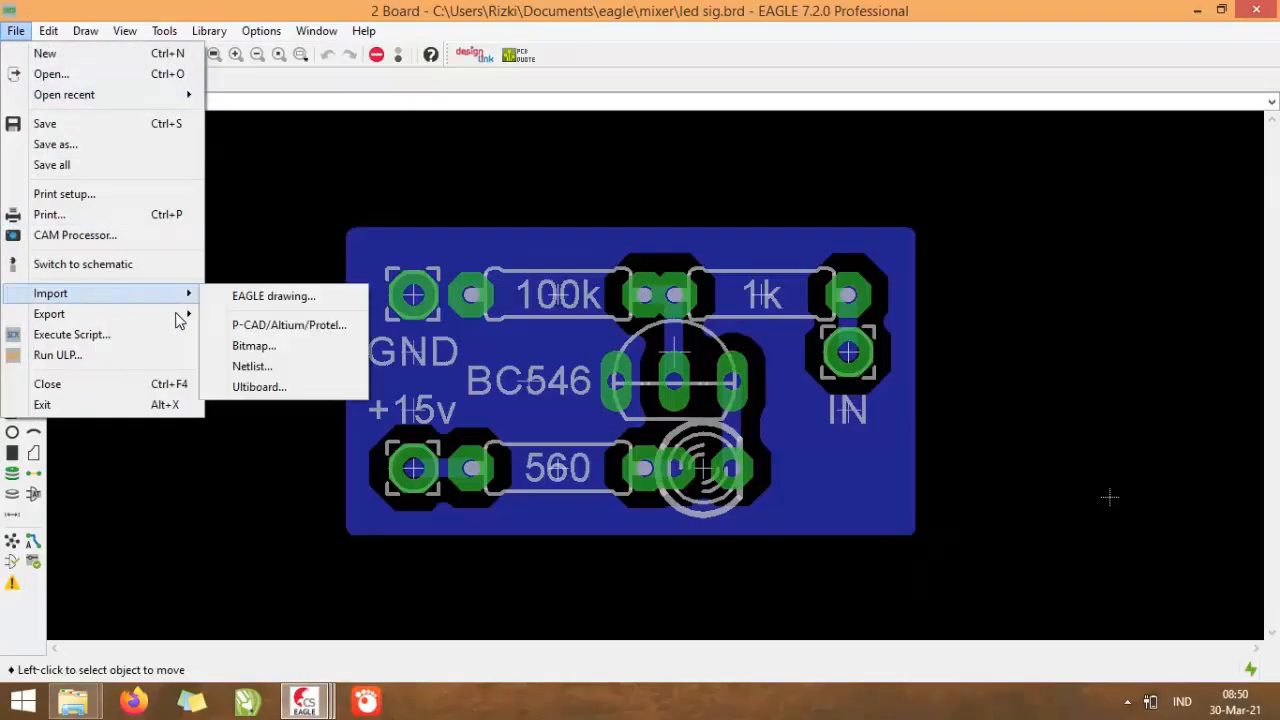
pyautogui.moveTo(183, 316)
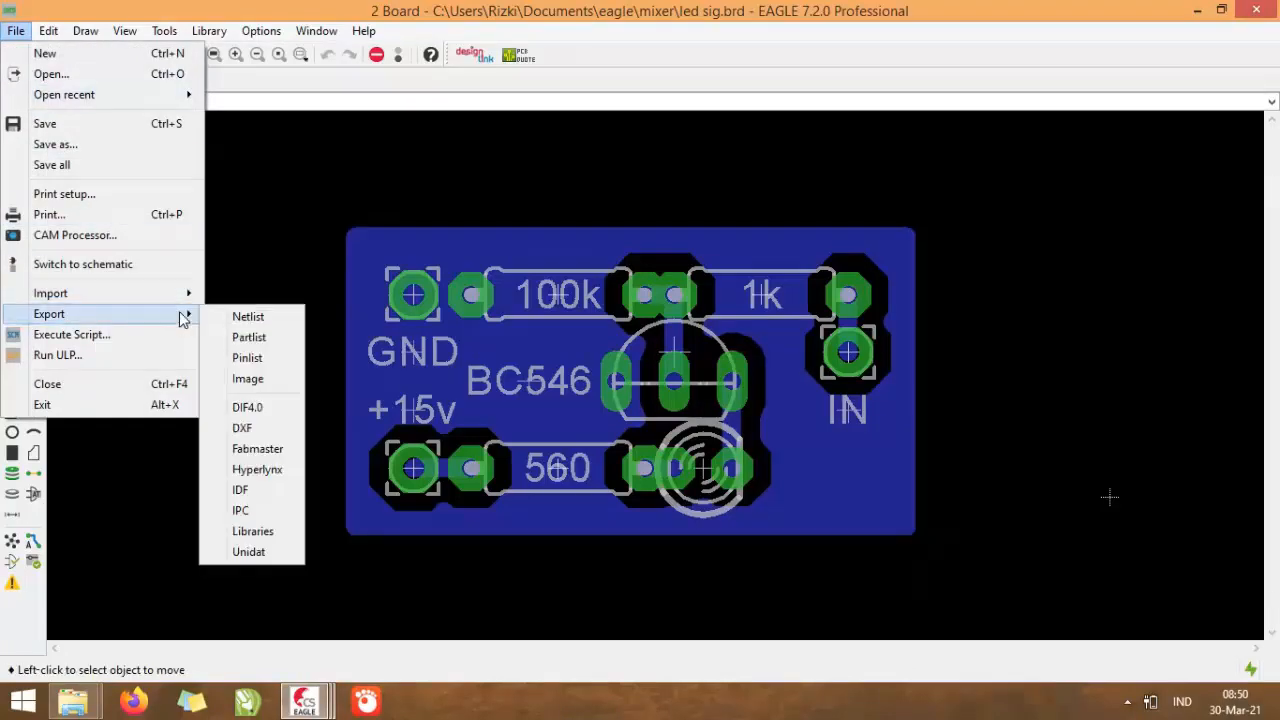
pyautogui.click(250, 379)
pyautogui.moveTo(237, 322); pyautogui.dragTo(385, 215)
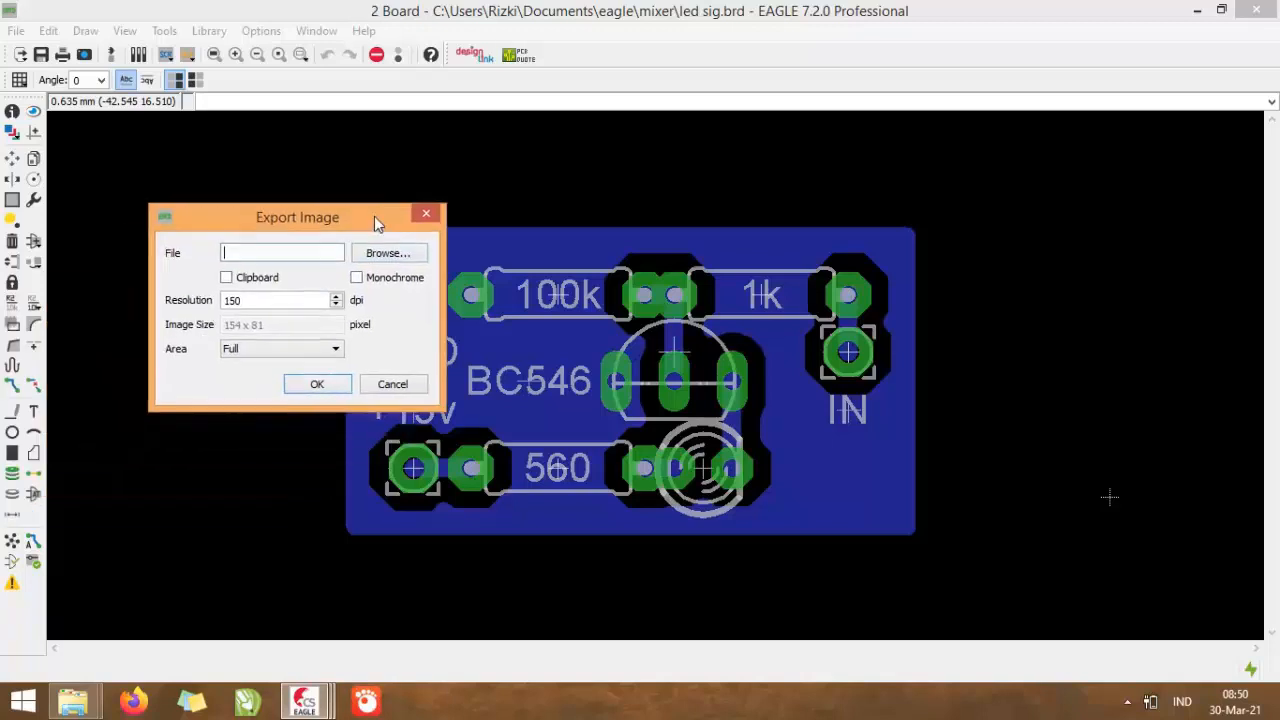
pyautogui.doubleClick(251, 298)
pyautogui.write('300')
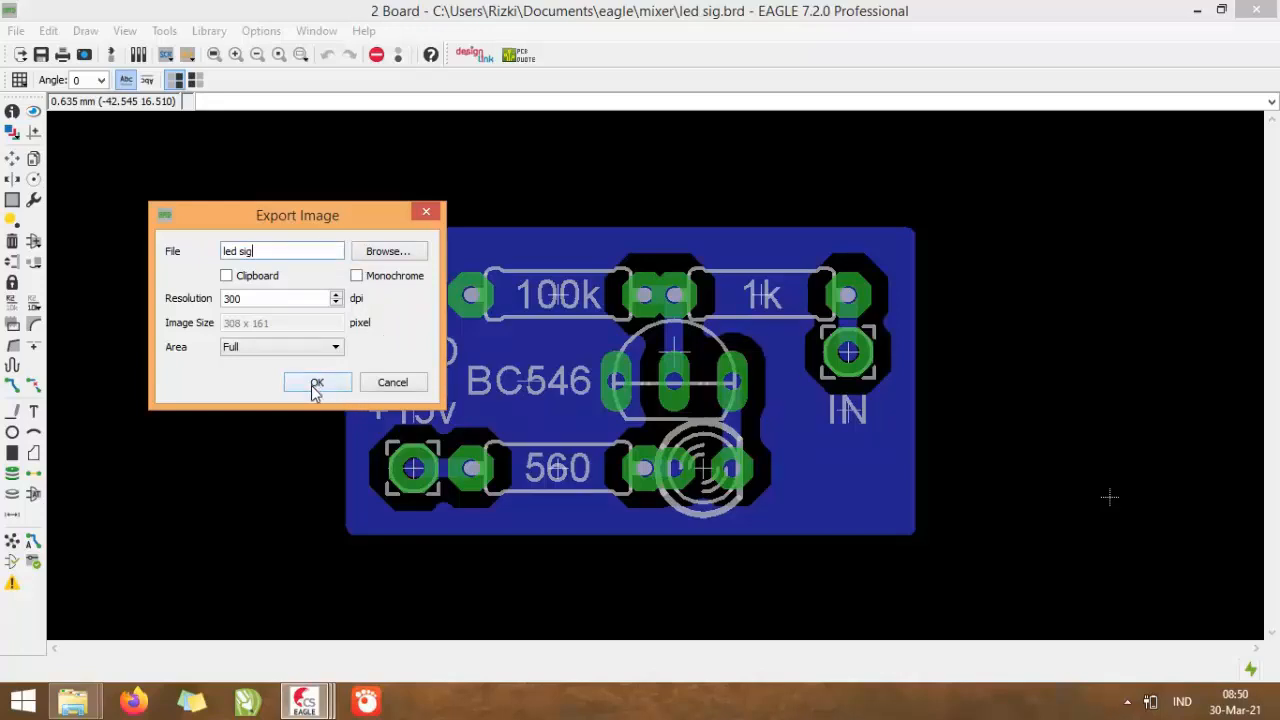
pyautogui.click(316, 386)
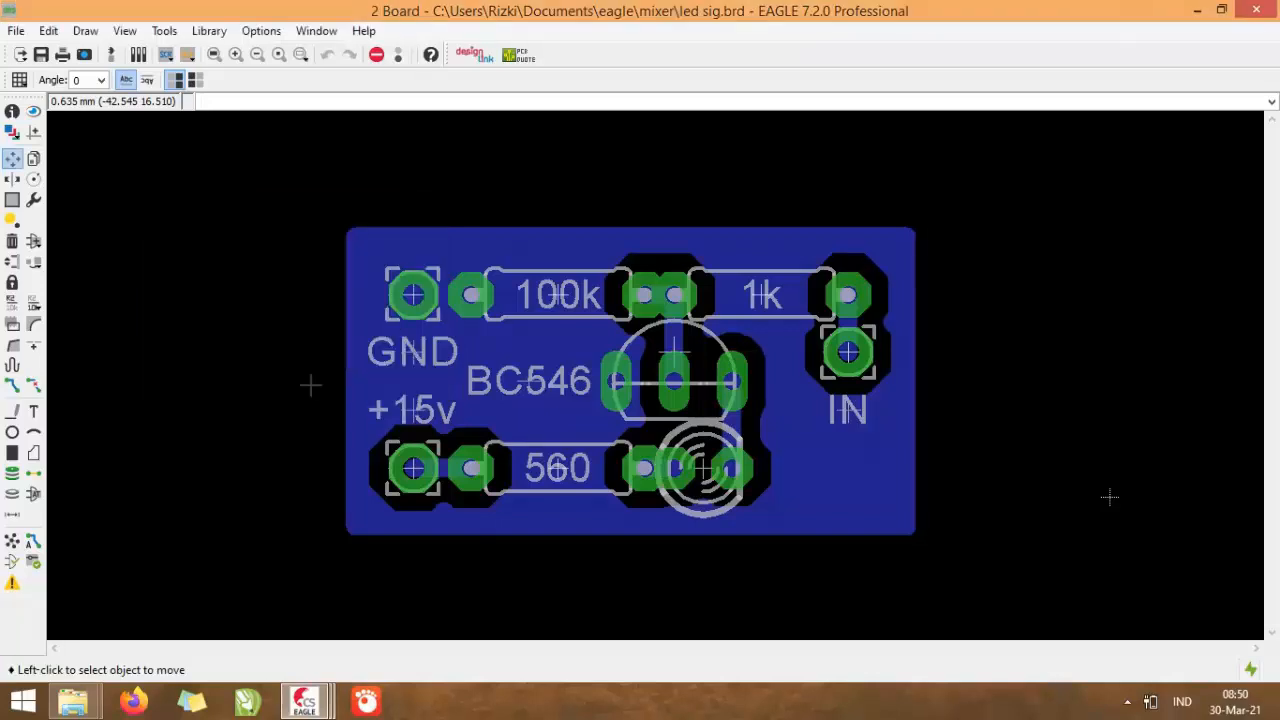
# Switch to File Explorer and browse to the mixer folder inside Documents\eagle
pyautogui.moveTo(110, 688)
pyautogui.click(251, 614)
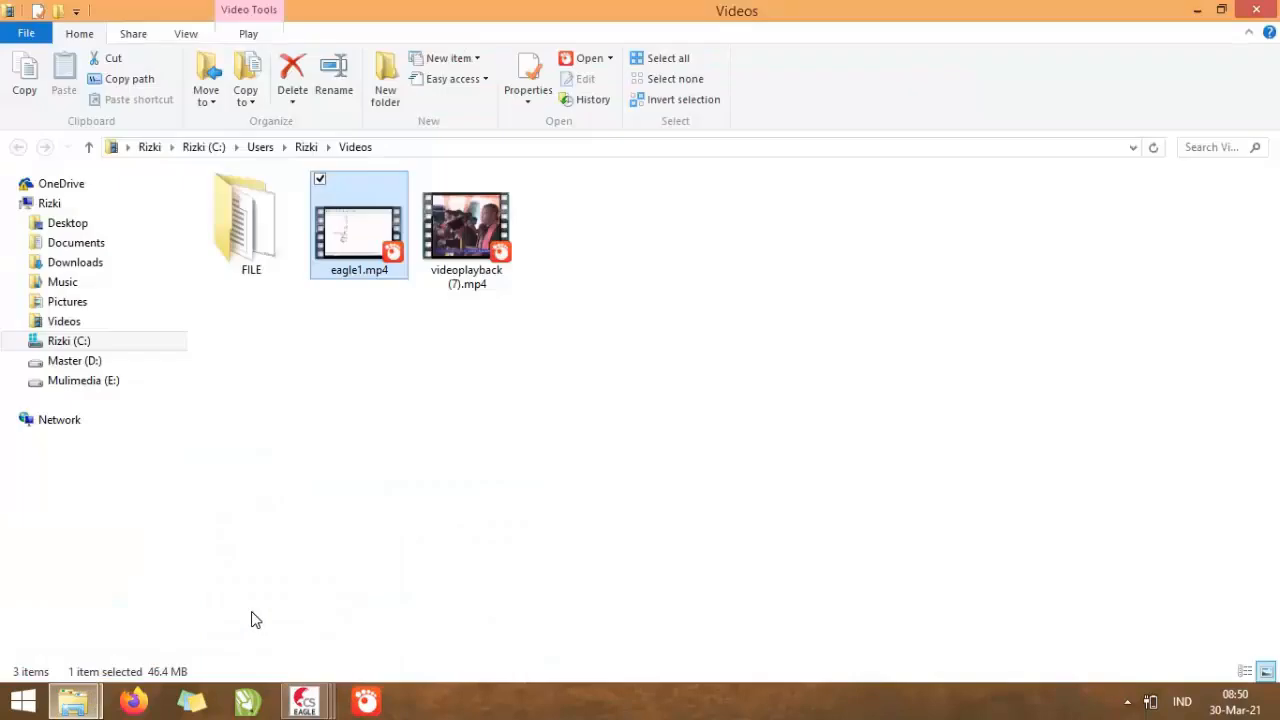
pyautogui.click(78, 208)
pyautogui.click(320, 366)
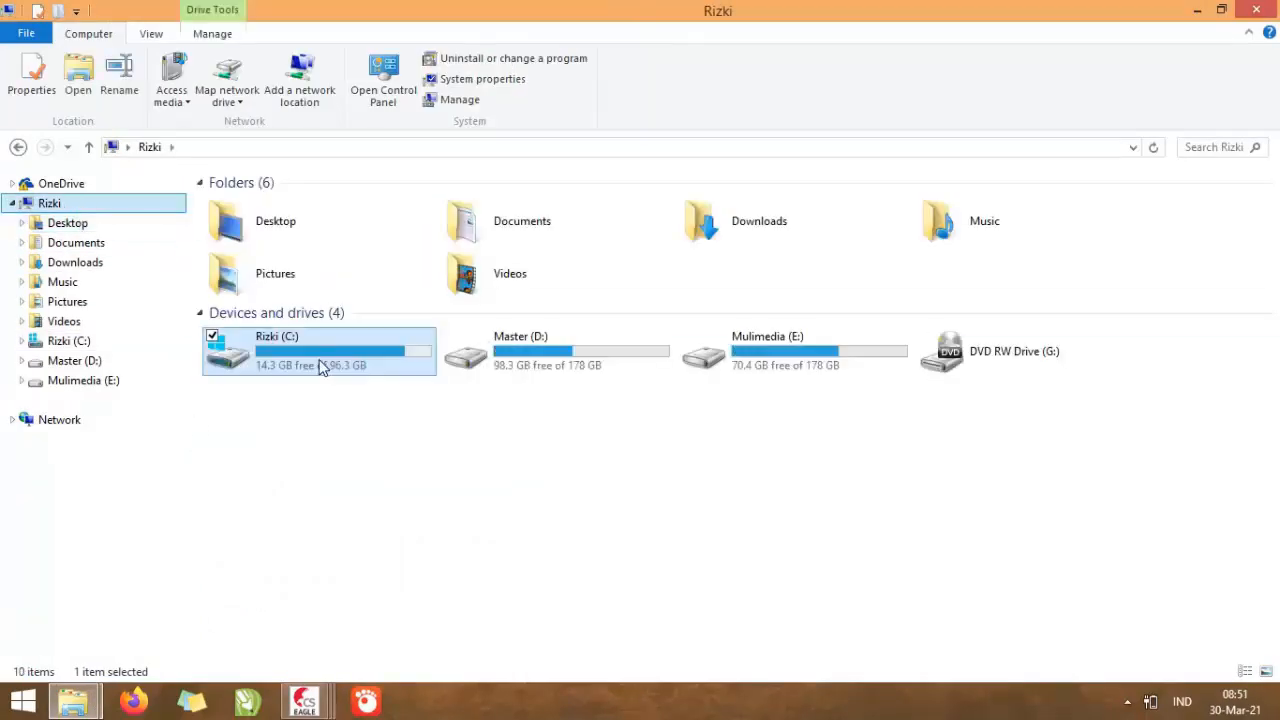
pyautogui.doubleClick(316, 366)
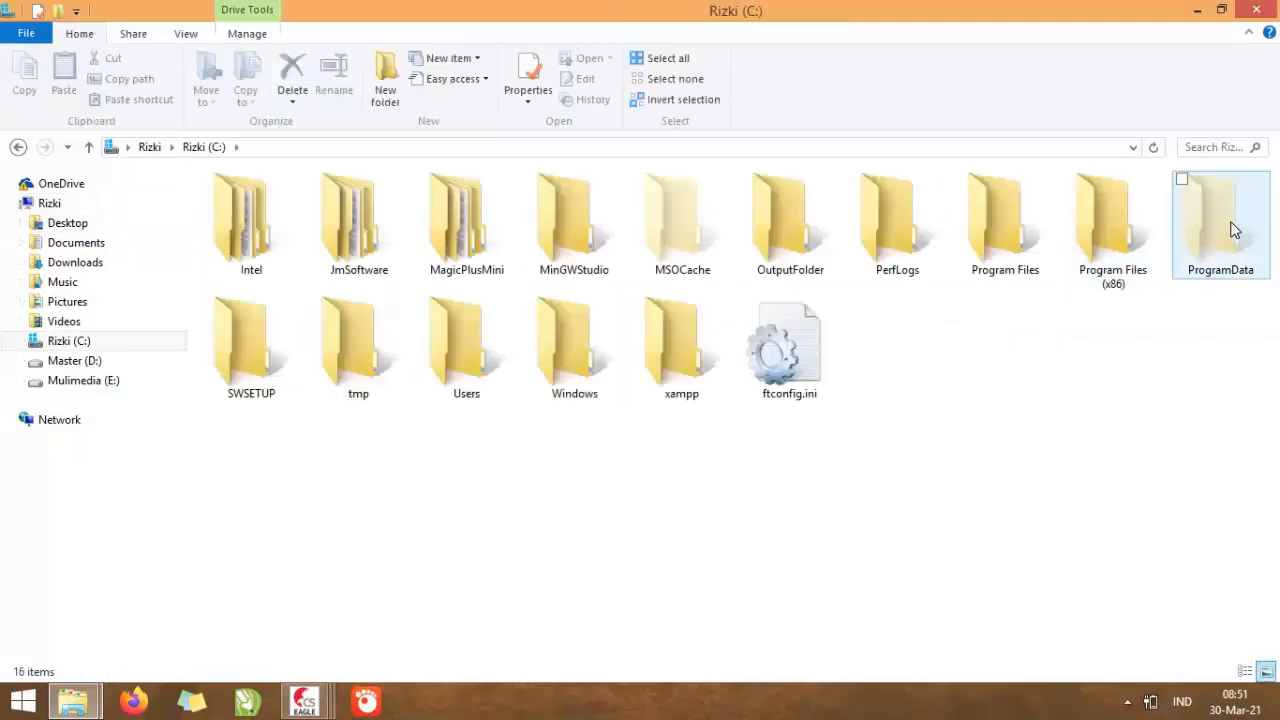
pyautogui.click(95, 243)
pyautogui.click(1121, 272)
pyautogui.doubleClick(1116, 268)
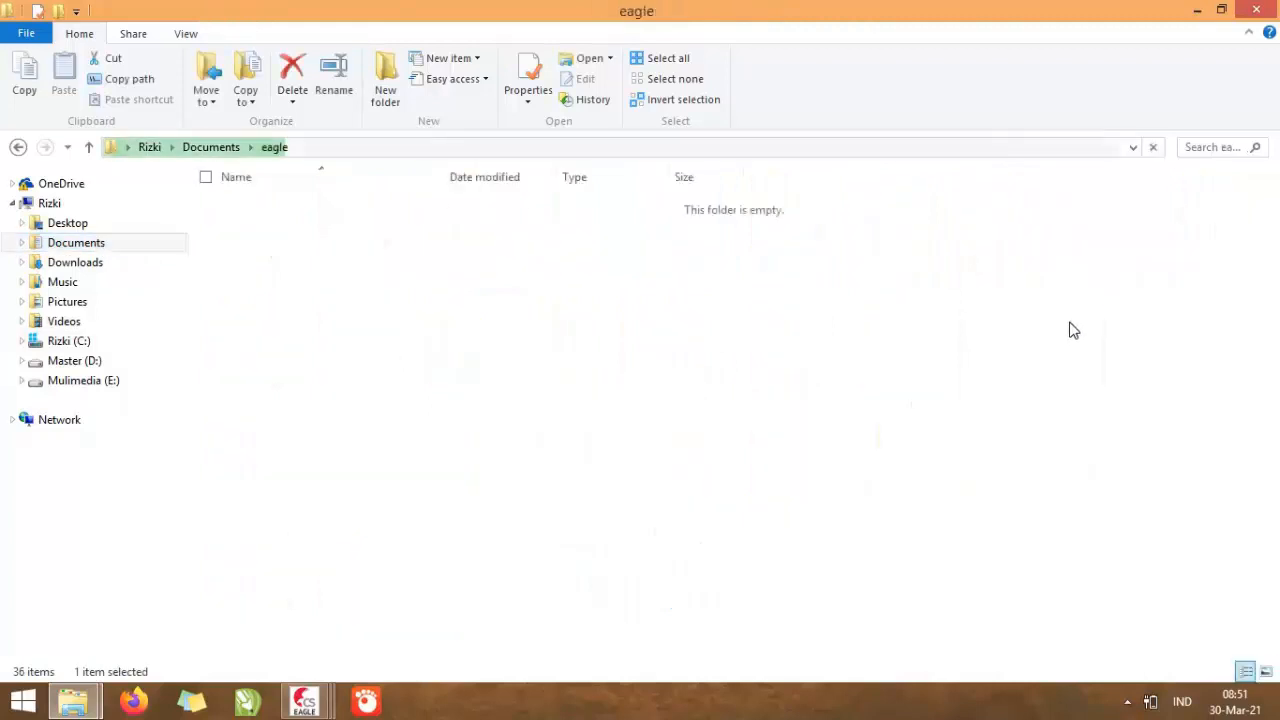
pyautogui.click(502, 205)
pyautogui.doubleClick(502, 205)
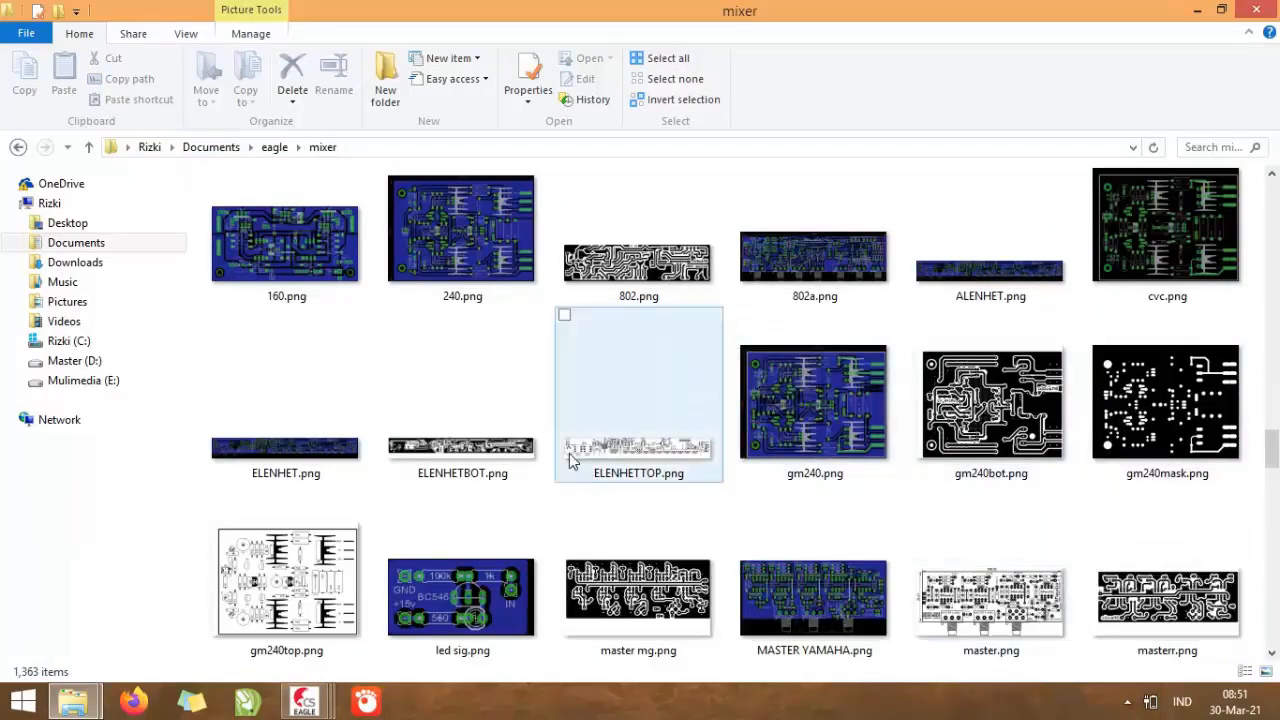
# Open led sig.png in Windows Photo Viewer, inspect the exported board image up close, and return to the EAGLE board
pyautogui.click(490, 613)
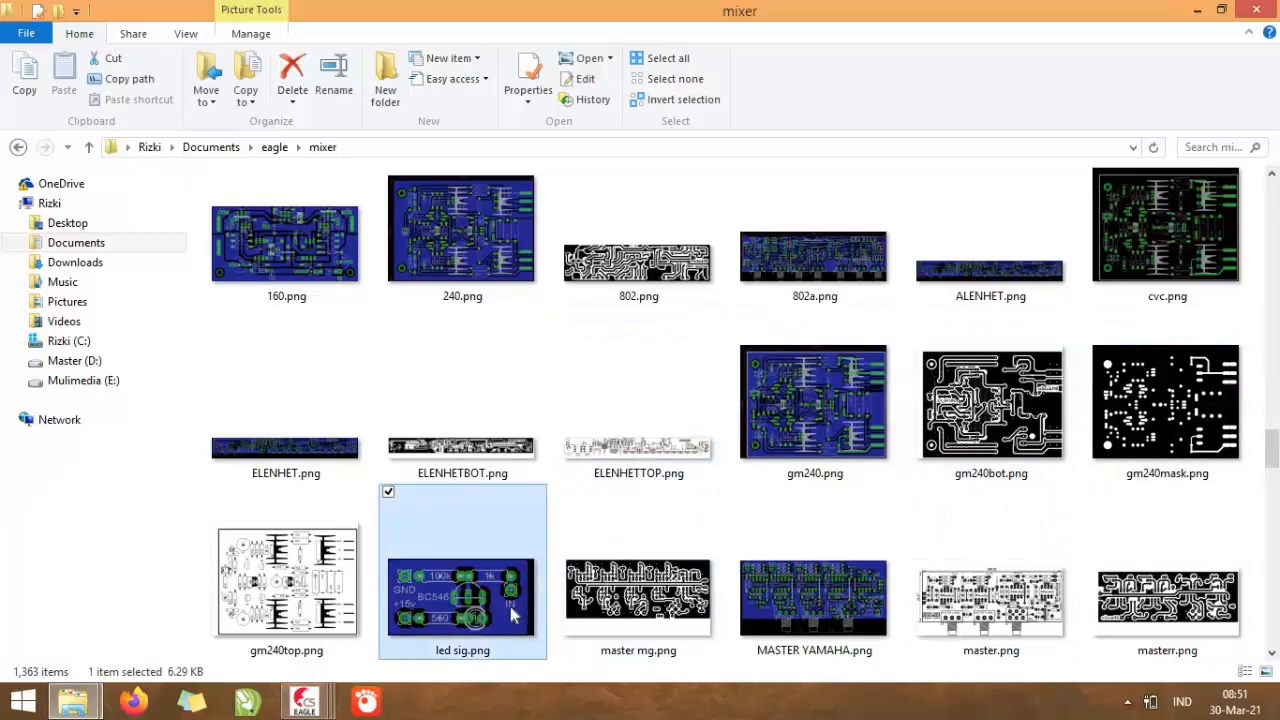
pyautogui.doubleClick(528, 602)
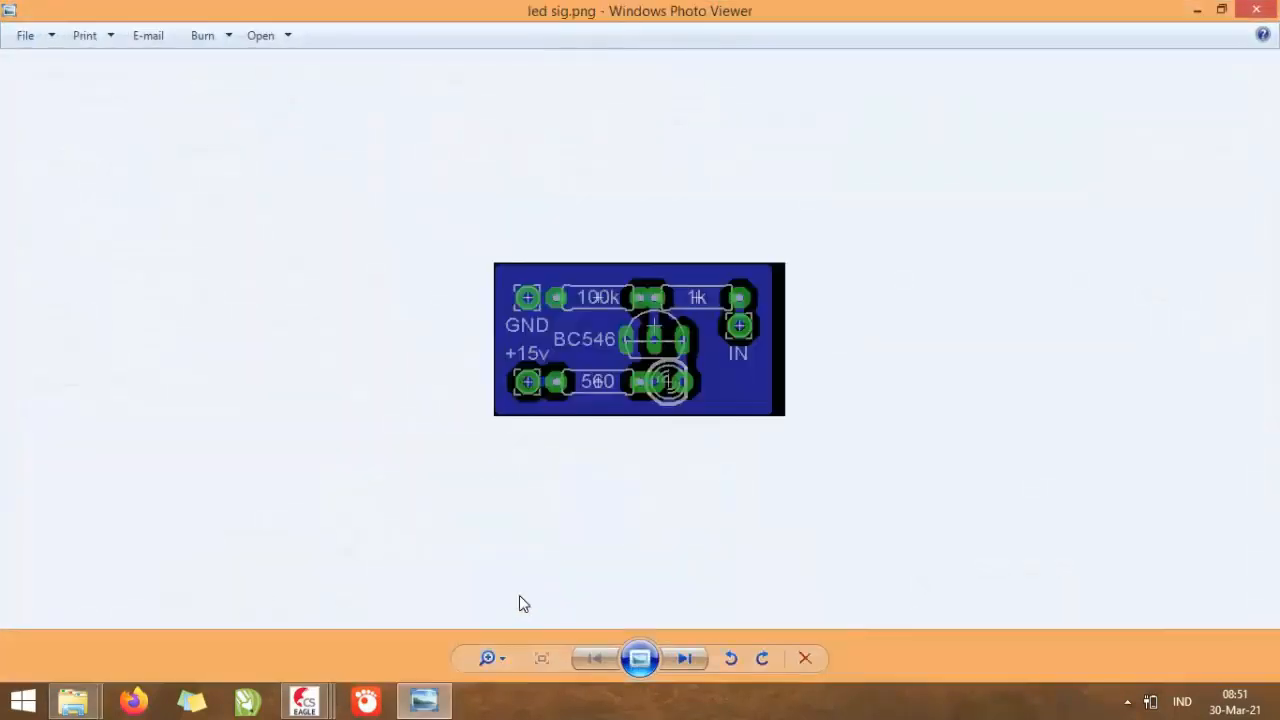
pyautogui.scroll(3, 622, 420)
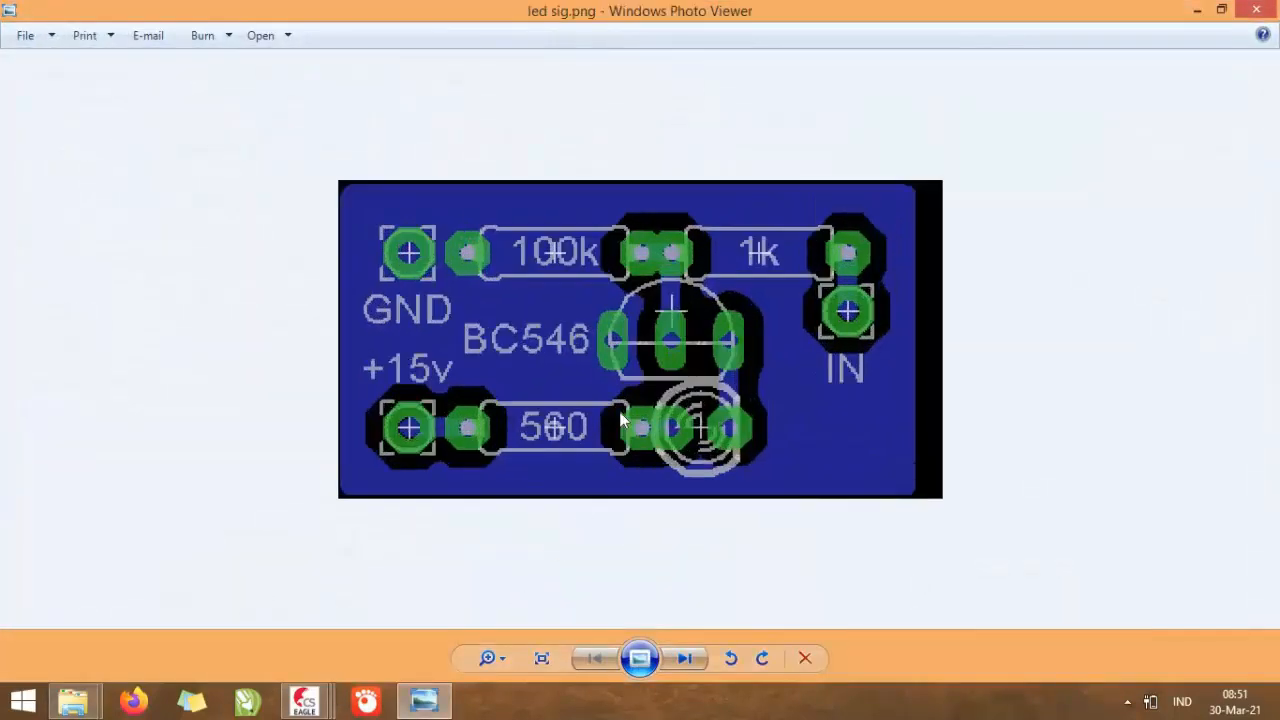
pyautogui.scroll(-3, 622, 420)
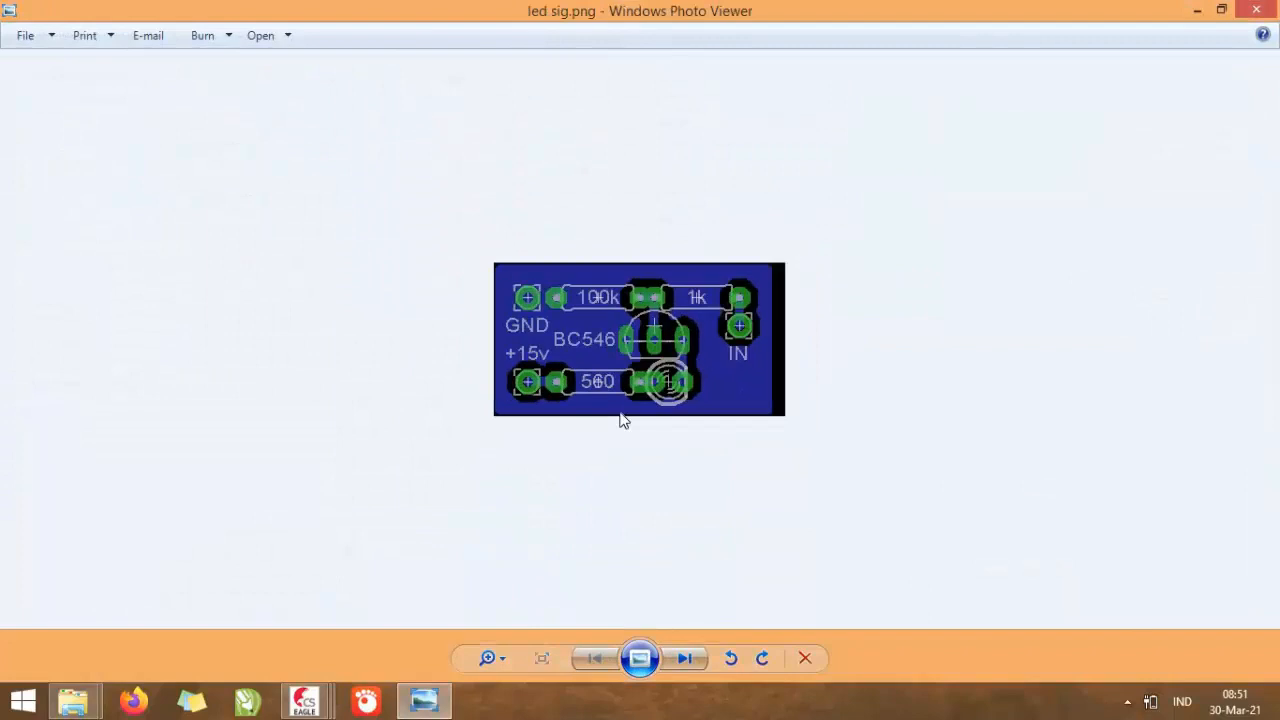
pyautogui.click(1240, 12)
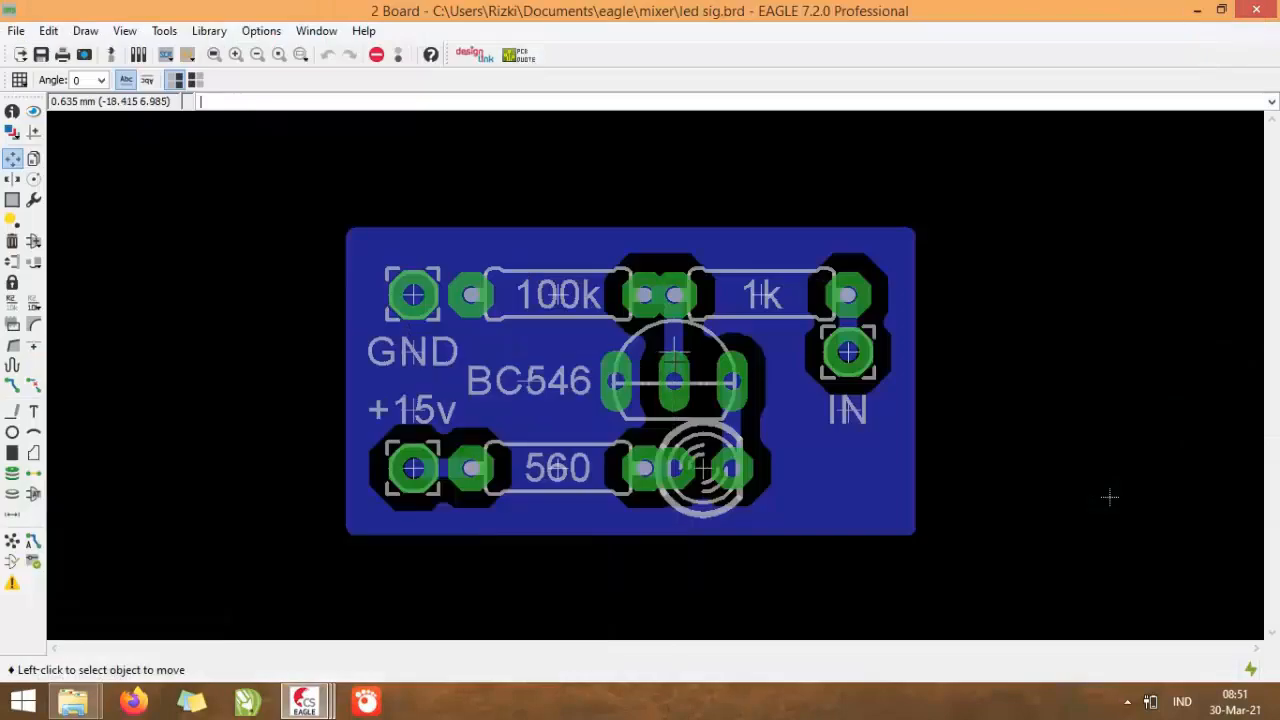
# Set the board layout background to white and put the accidentally picked-up GND label back in its place
pyautogui.click(256, 32)
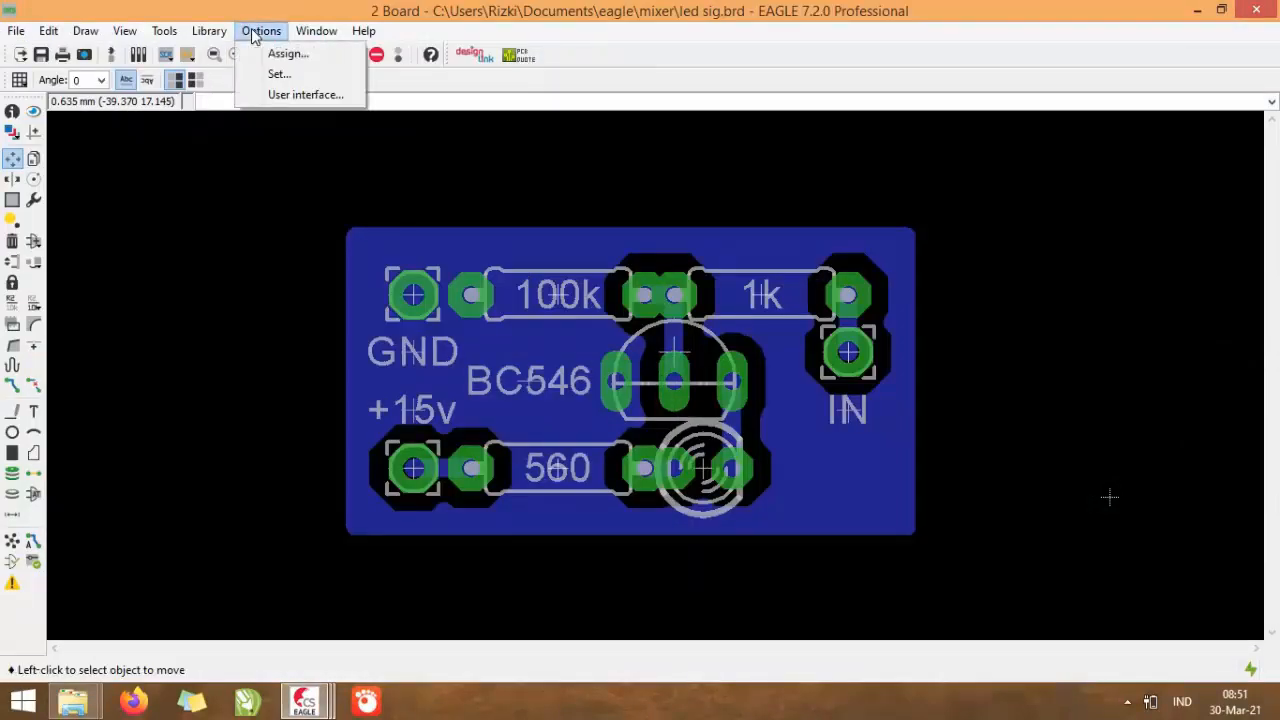
pyautogui.click(274, 97)
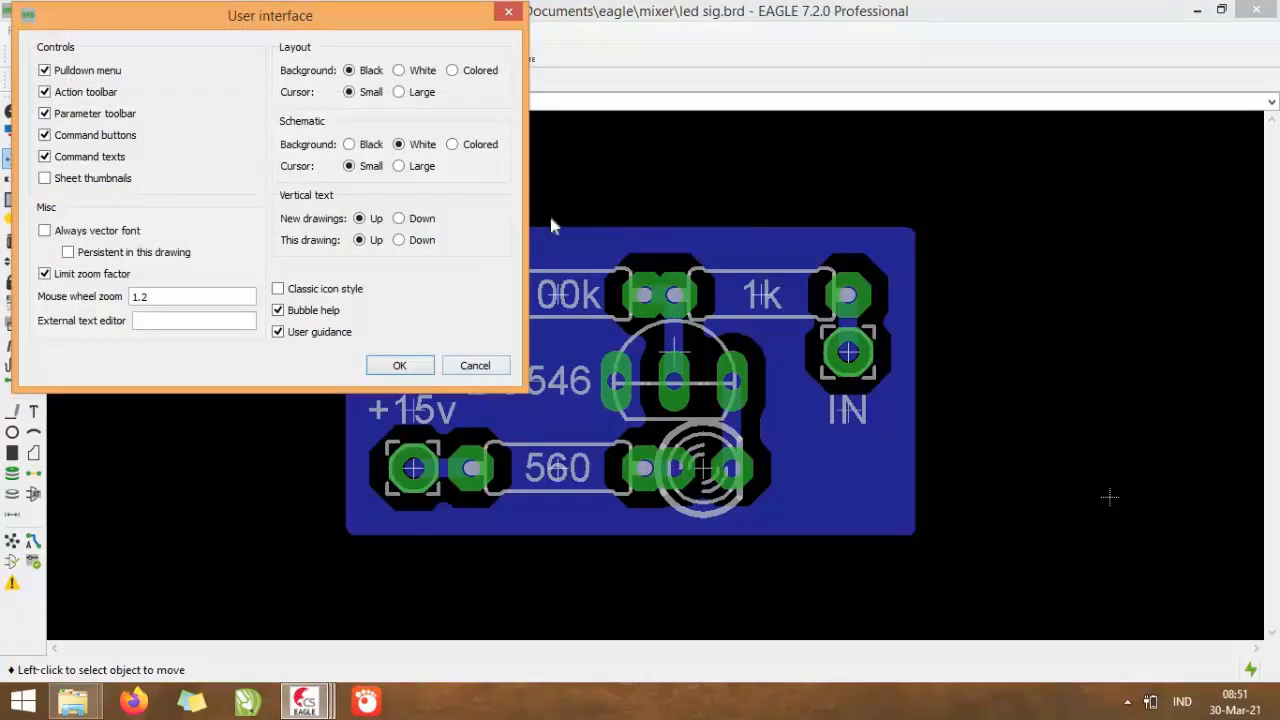
pyautogui.click(399, 71)
pyautogui.click(392, 367)
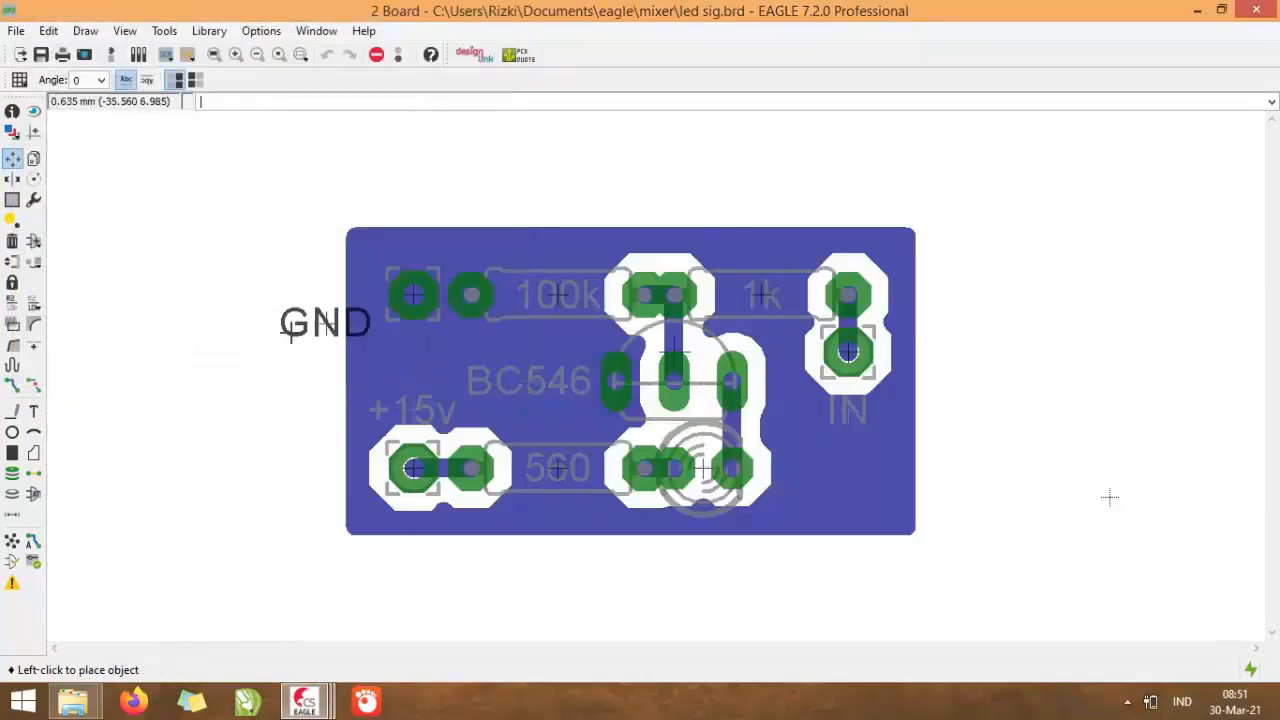
pyautogui.click(378, 365)
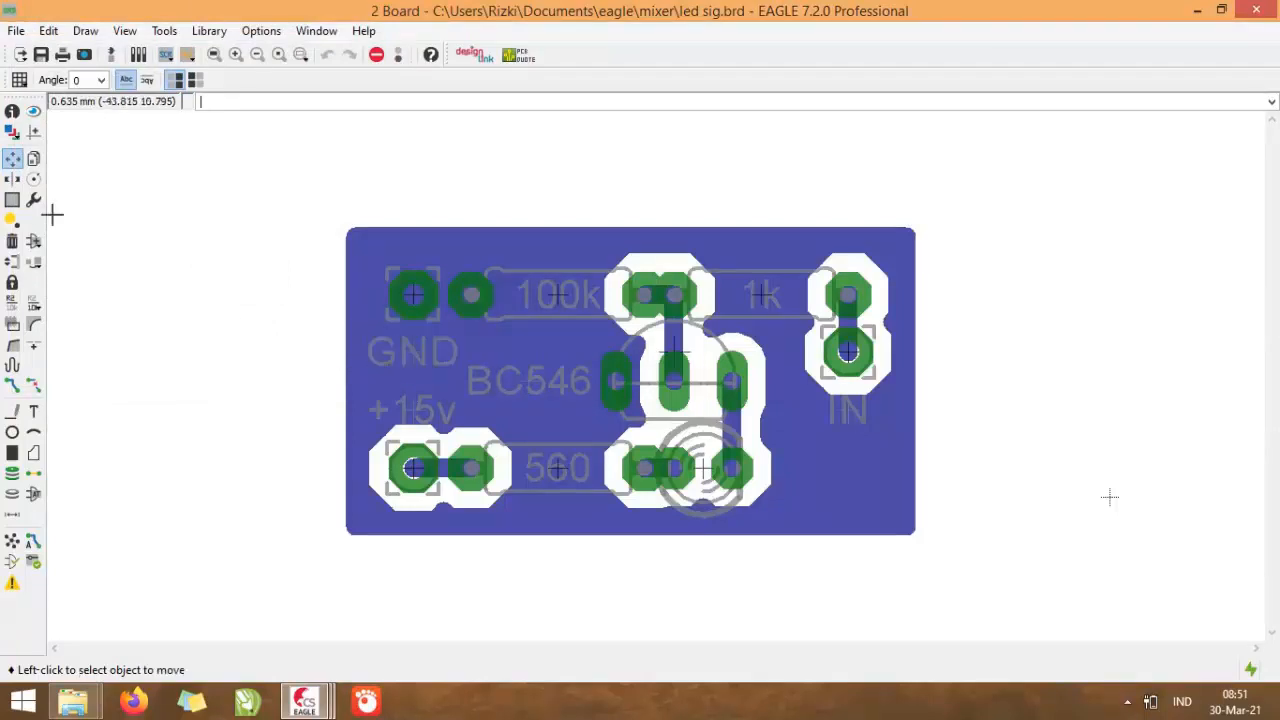
# Limit the displayed board layers to Bottom, Pads and Vias, hiding the top, dimension, placement, origin, value and documentation layers
pyautogui.click(13, 132)
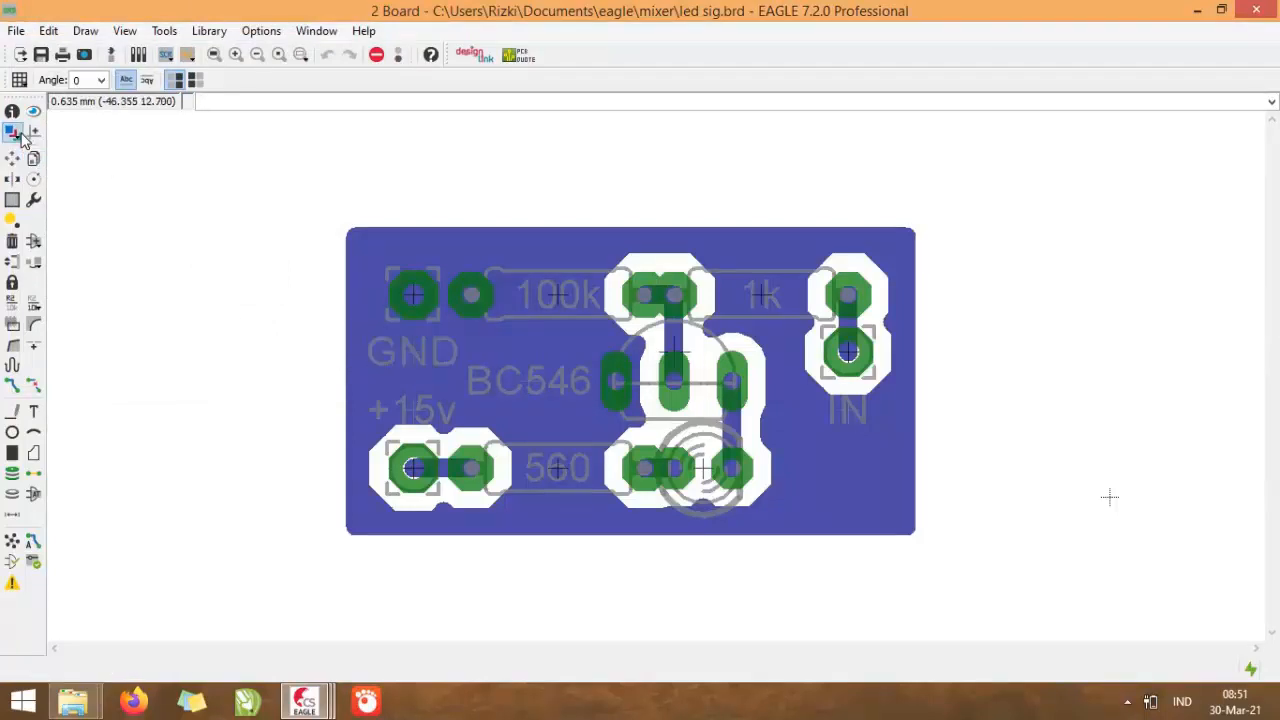
pyautogui.moveTo(41, 281); pyautogui.dragTo(41, 471)
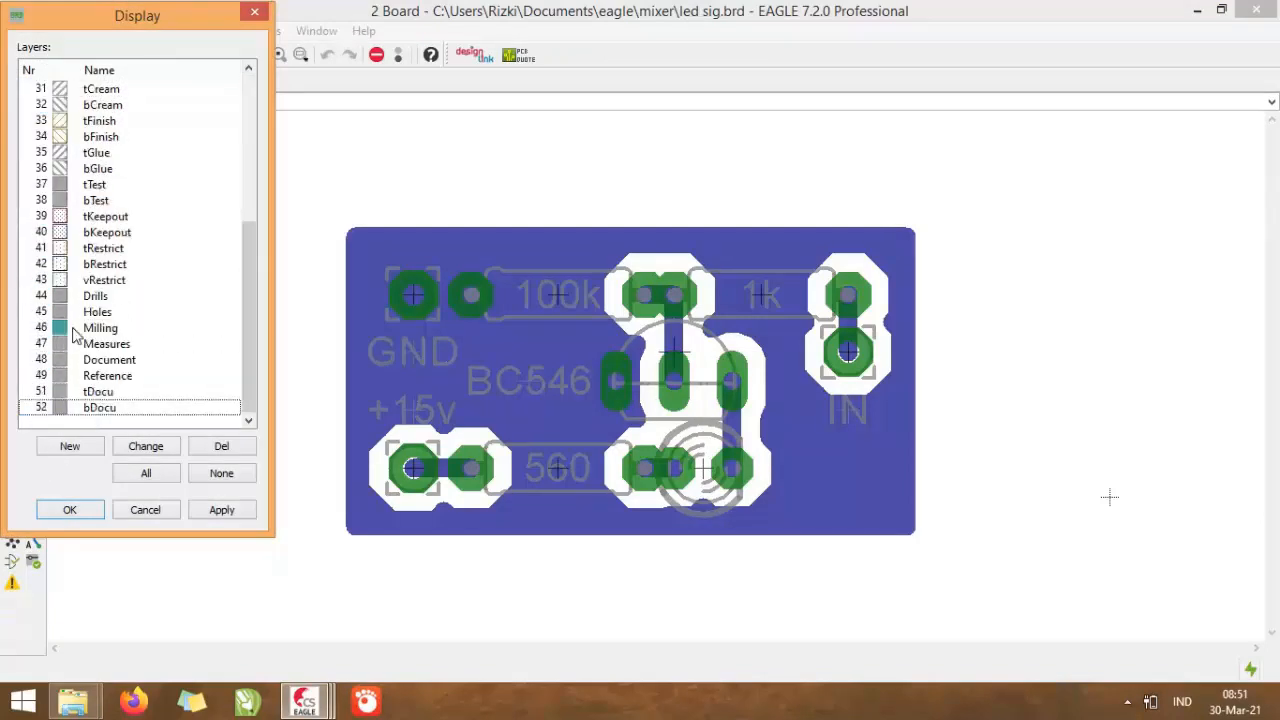
pyautogui.scroll(5, 120, 318)
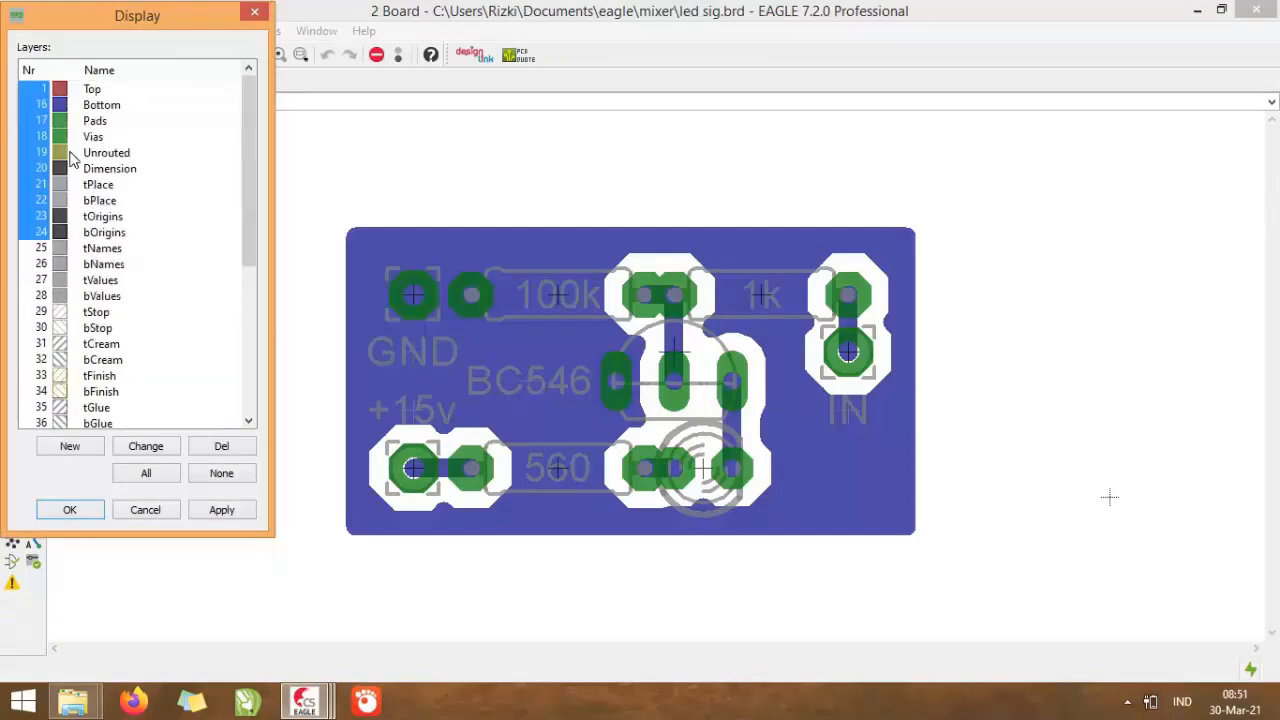
pyautogui.click(38, 155)
pyautogui.moveTo(37, 170); pyautogui.dragTo(40, 250)
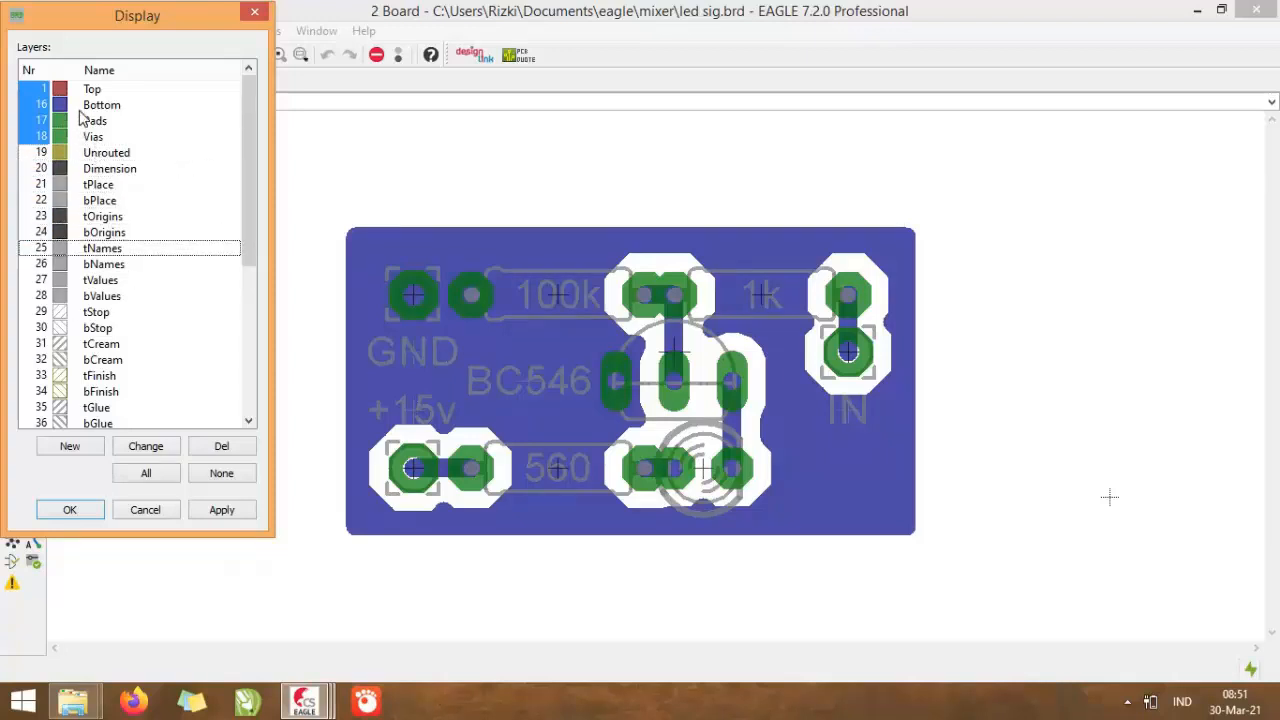
pyautogui.click(38, 90)
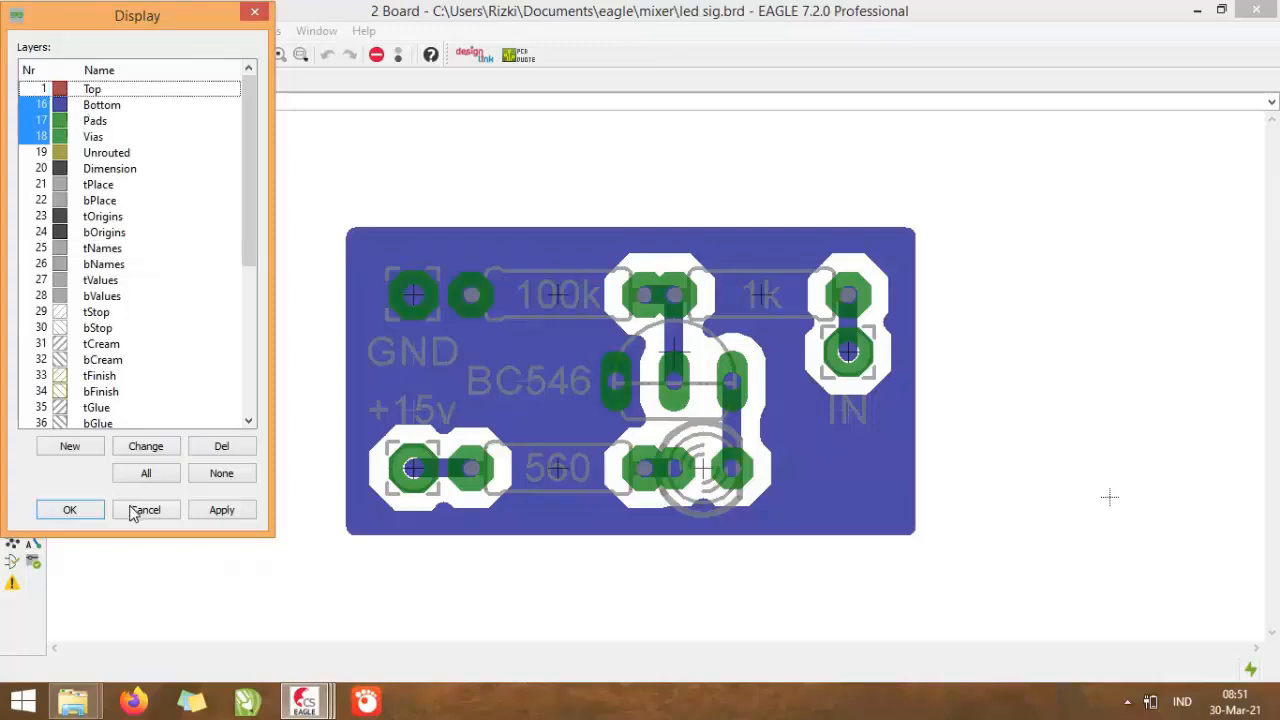
pyautogui.click(75, 510)
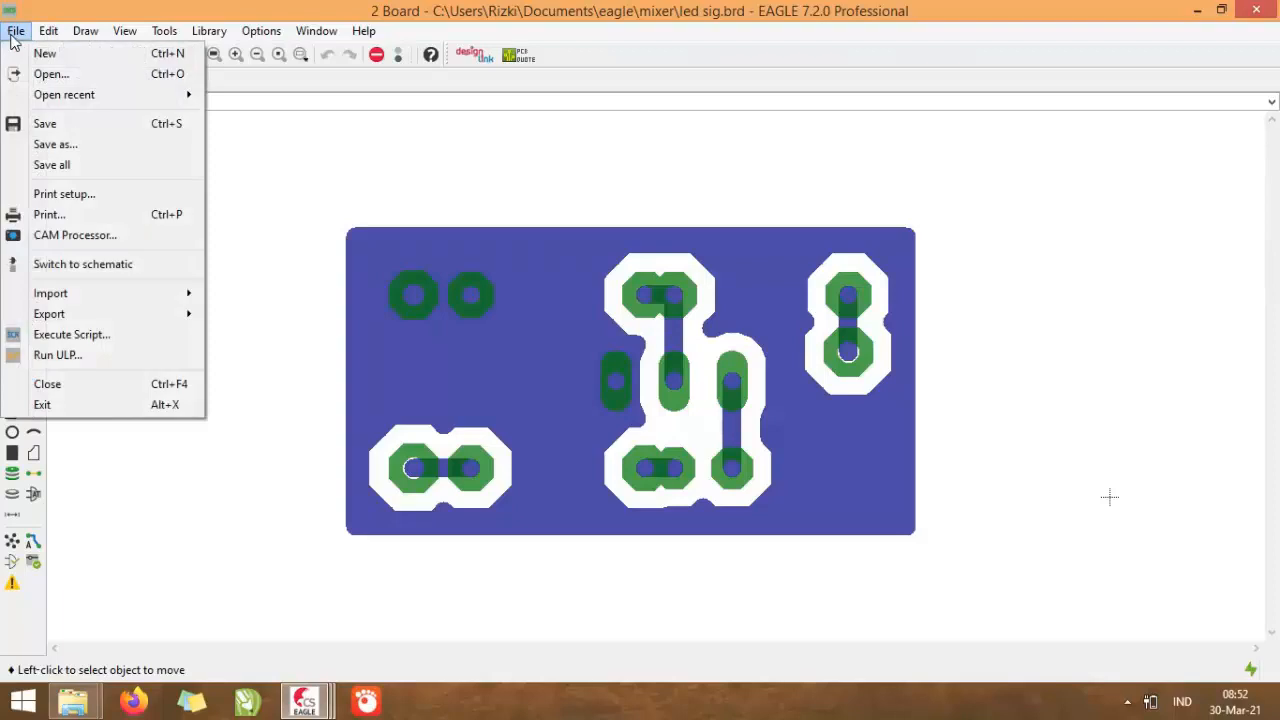
# Export the full copper view as a monochrome image named "led sig bot" at a resolution of 300 dpi
pyautogui.moveTo(86, 318)
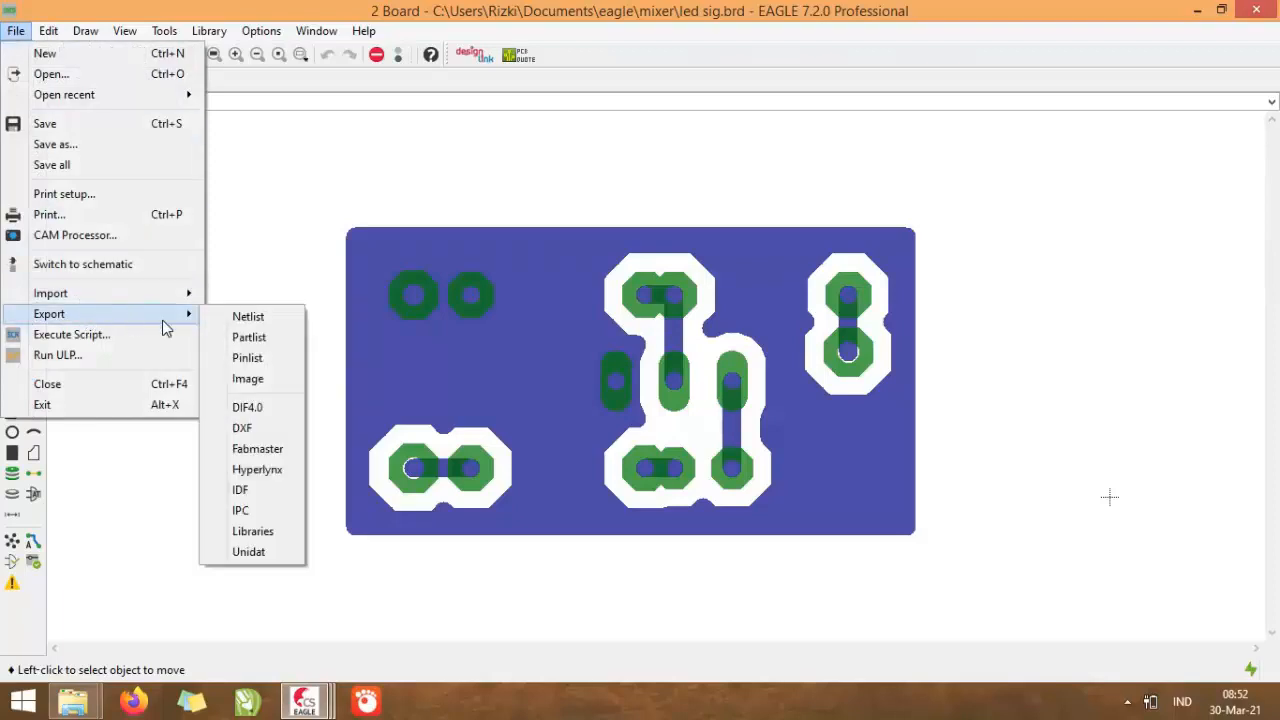
pyautogui.click(247, 379)
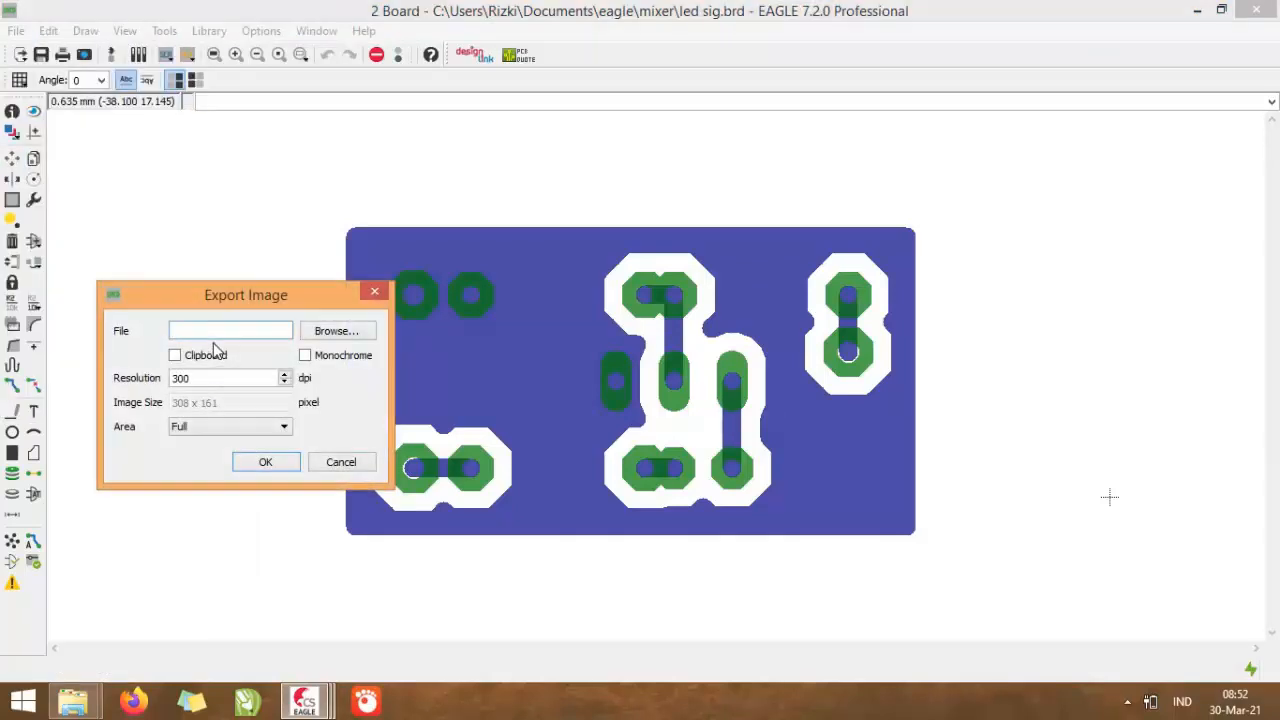
pyautogui.write('led sig bot')
pyautogui.click(305, 355)
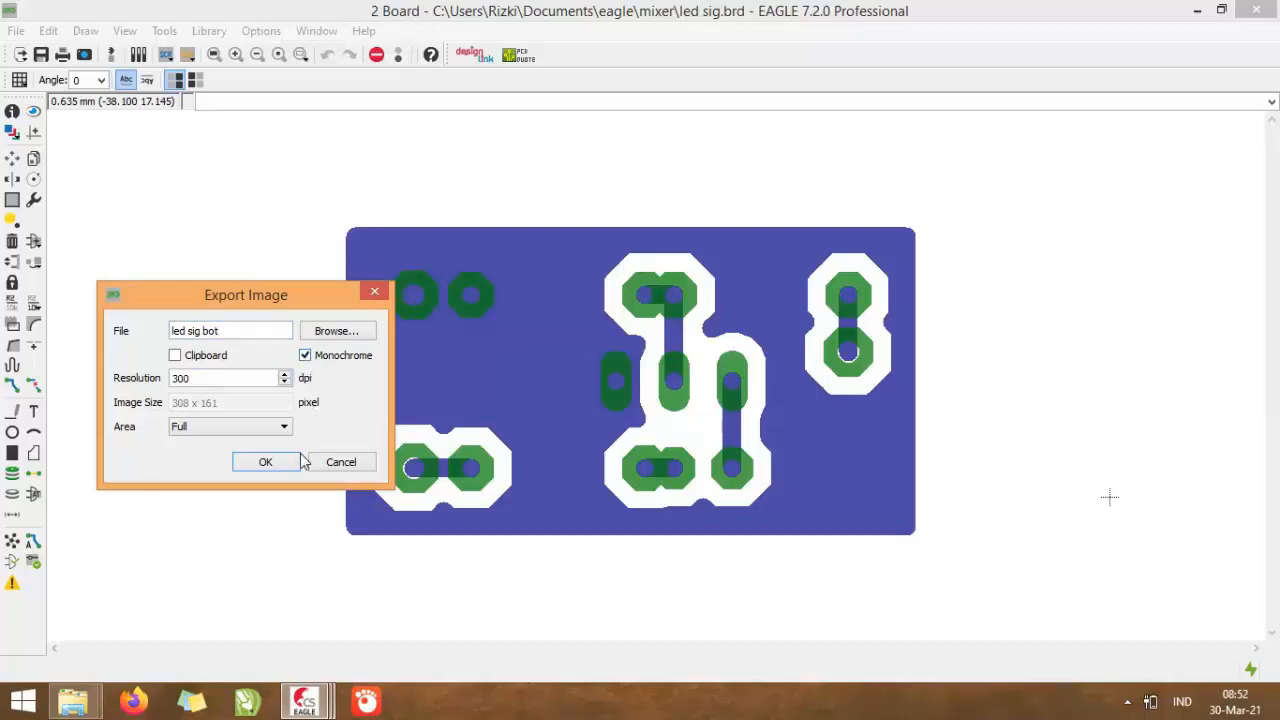
pyautogui.click(266, 462)
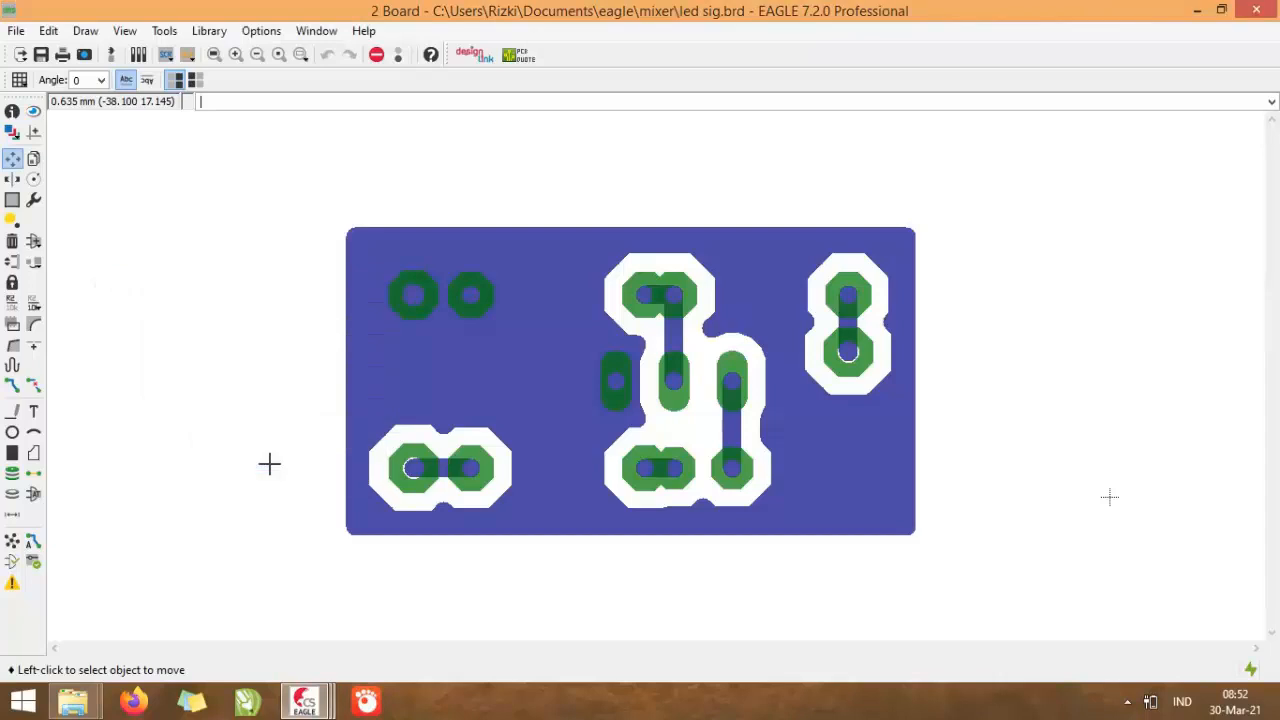
# Switch to the mixer folder in File Explorer and open led sig bot.png in Windows Photo Viewer
pyautogui.moveTo(72, 702)
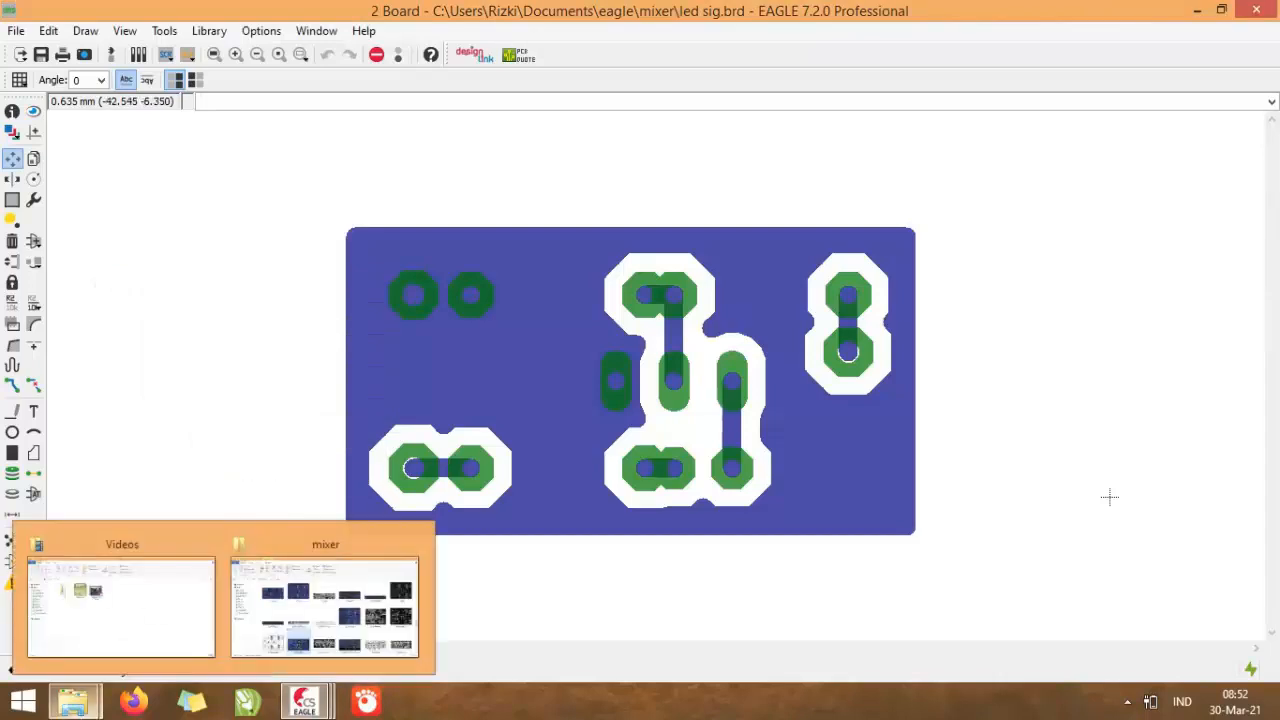
pyautogui.click(262, 617)
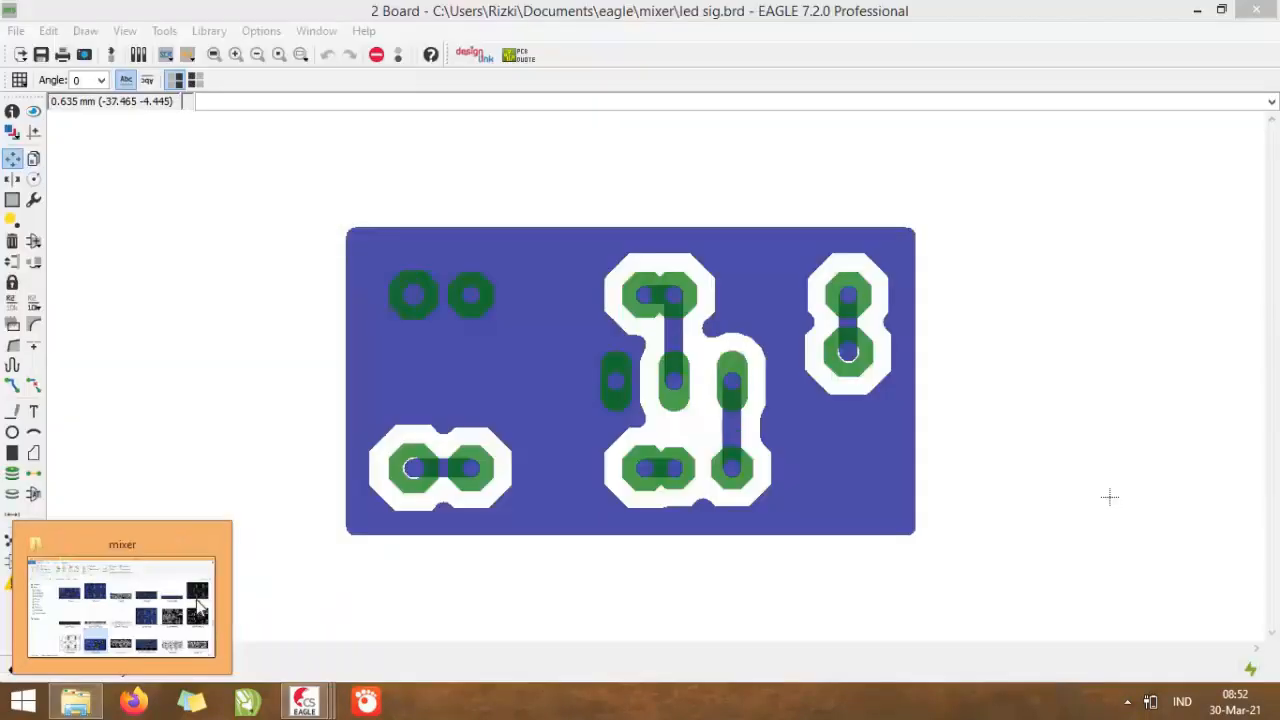
pyautogui.click(270, 622)
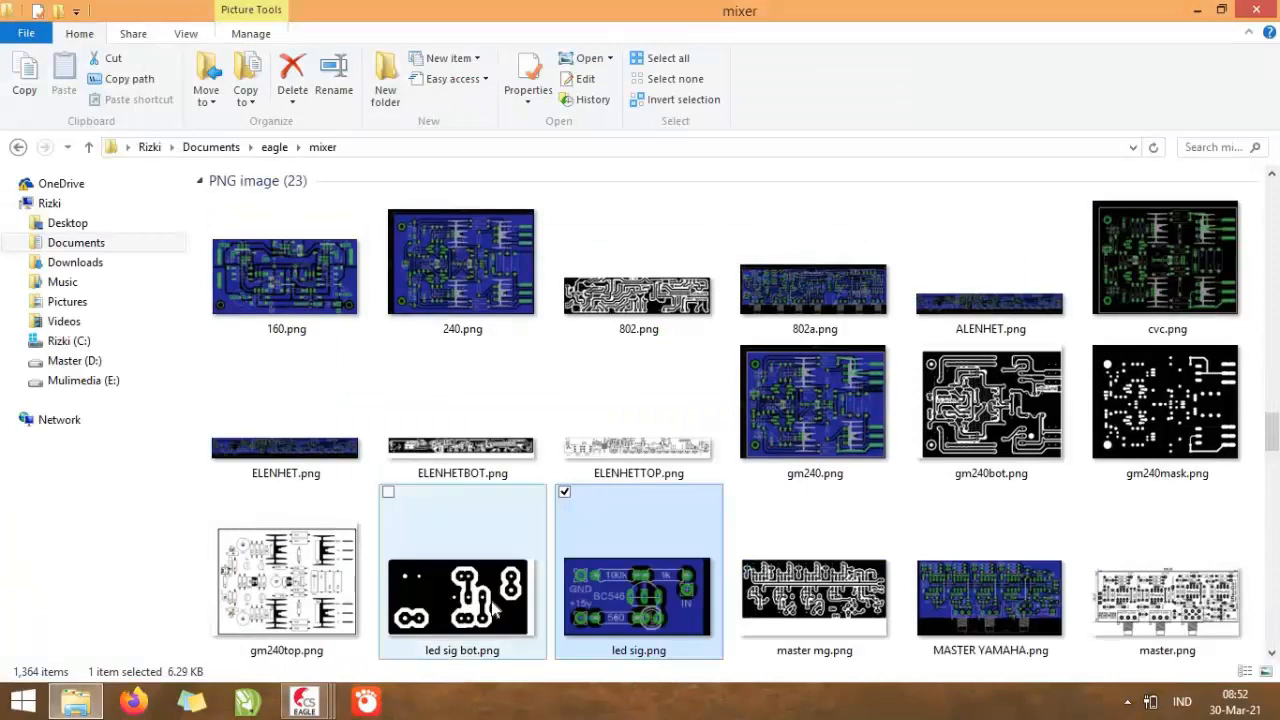
pyautogui.click(493, 612)
pyautogui.doubleClick(493, 612)
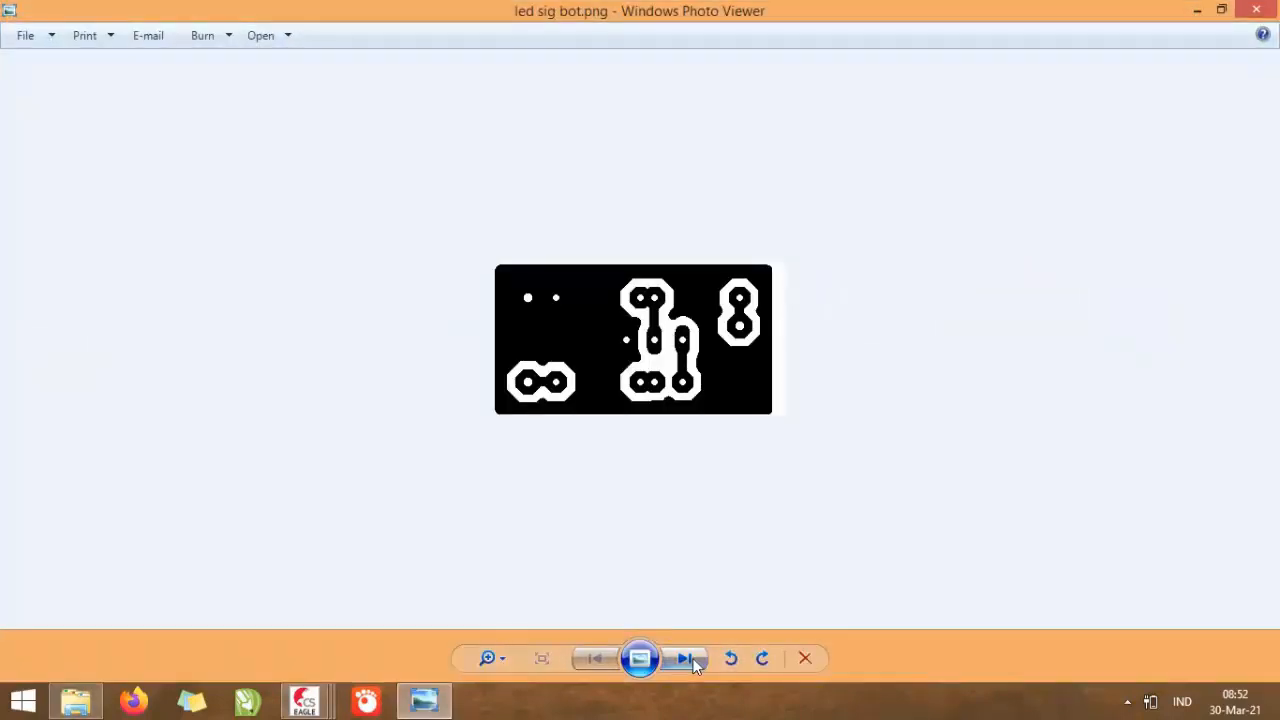
# Compare led sig bot.png with led sig.png, inspect the monochrome copper image up close, and close the photo viewer
pyautogui.click(690, 660)
pyautogui.click(684, 659)
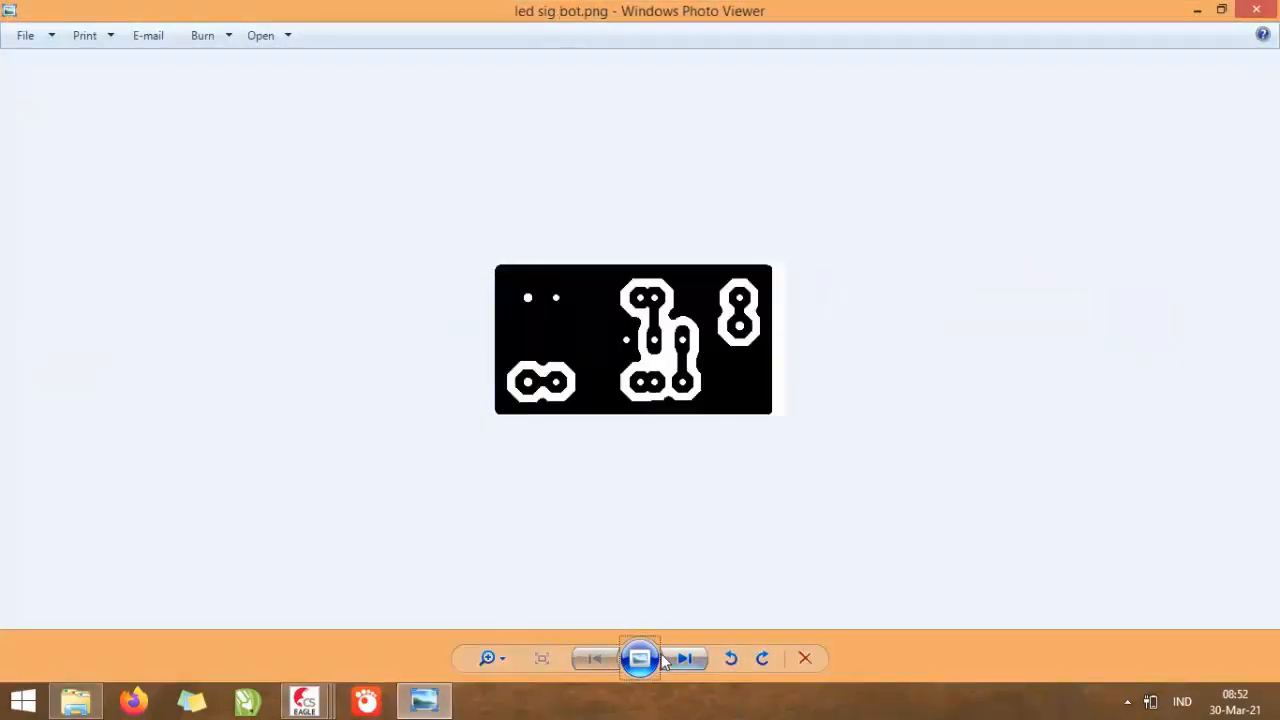
pyautogui.click(682, 662)
pyautogui.click(610, 662)
pyautogui.click(614, 666)
pyautogui.click(606, 662)
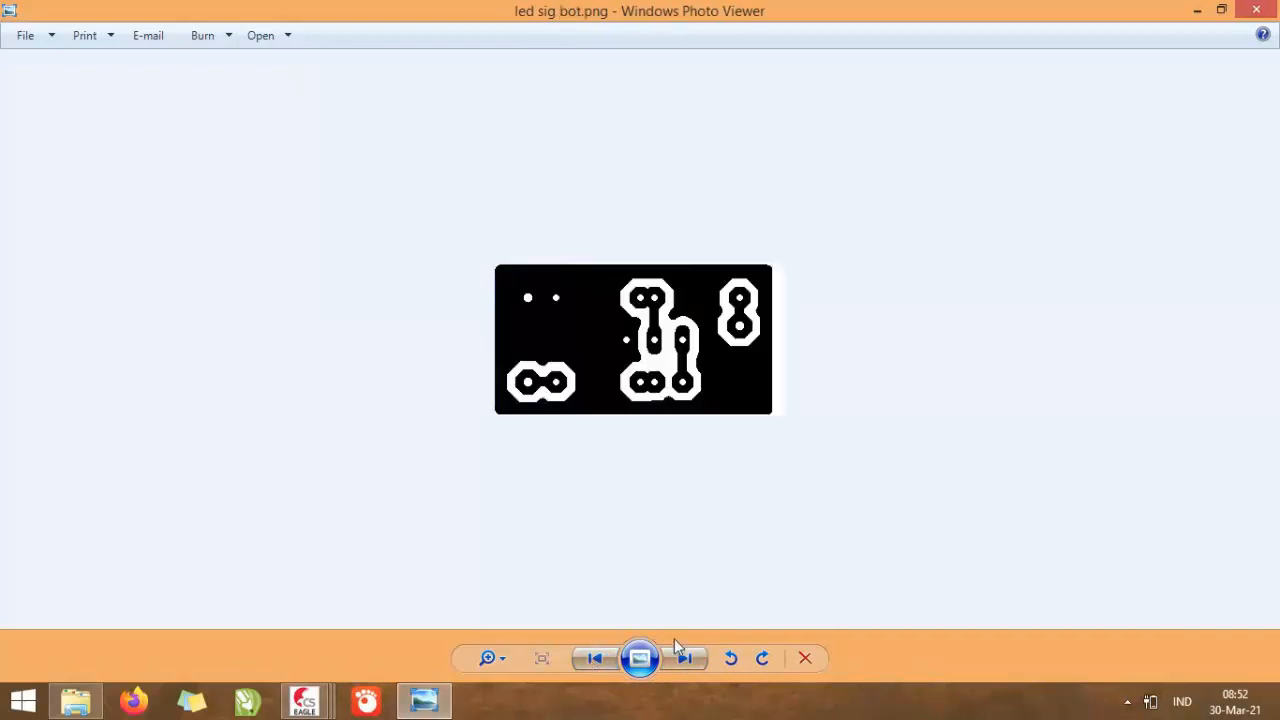
pyautogui.click(686, 660)
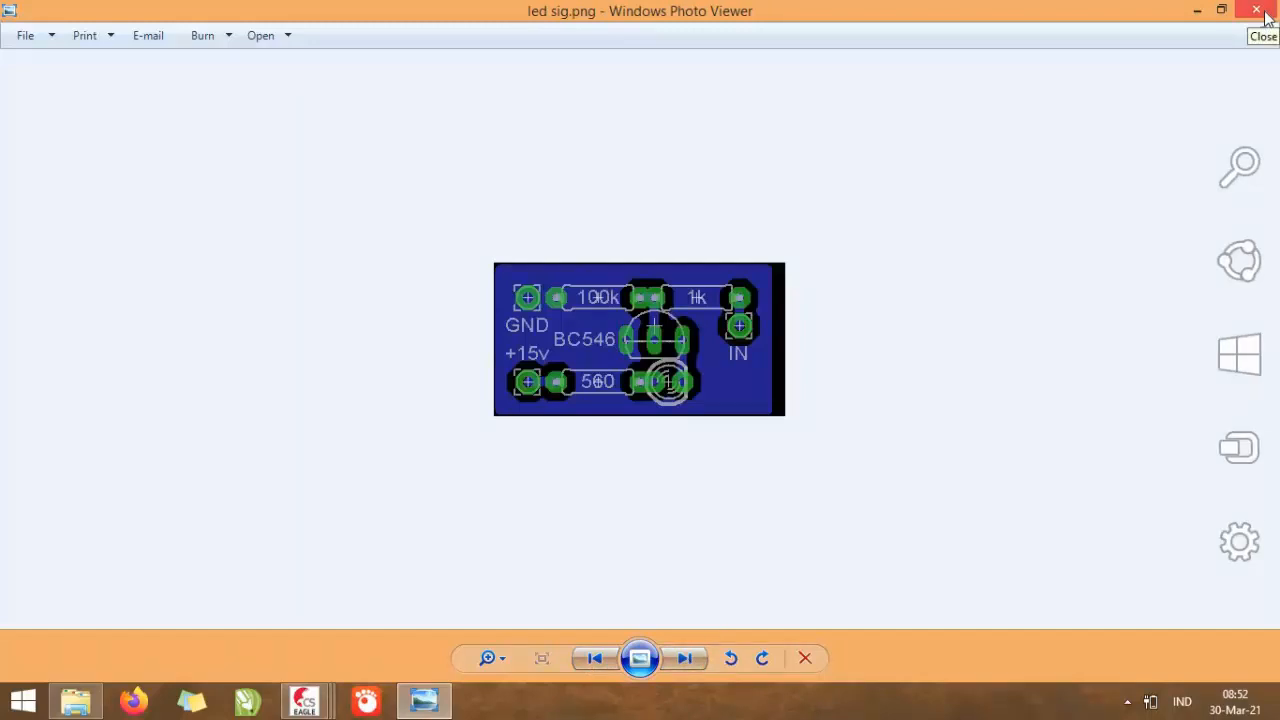
pyautogui.click(604, 662)
pyautogui.scroll(3, 766, 367)
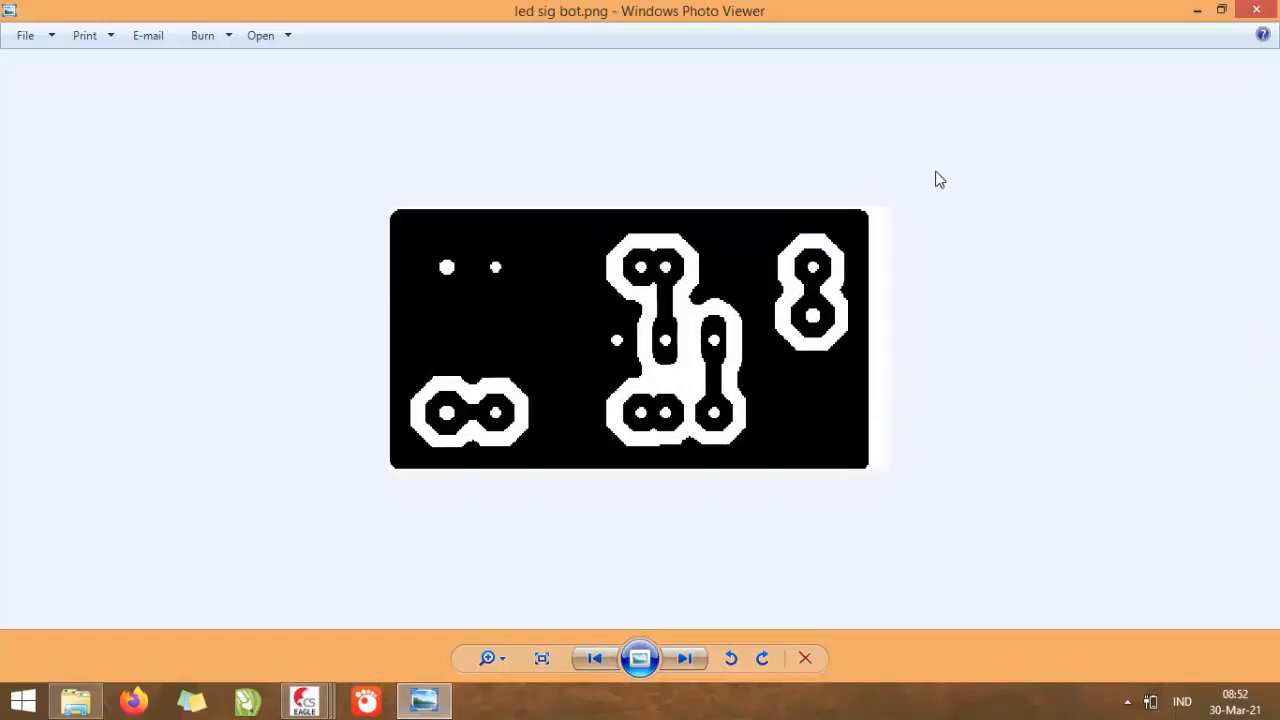
pyautogui.click(1257, 12)
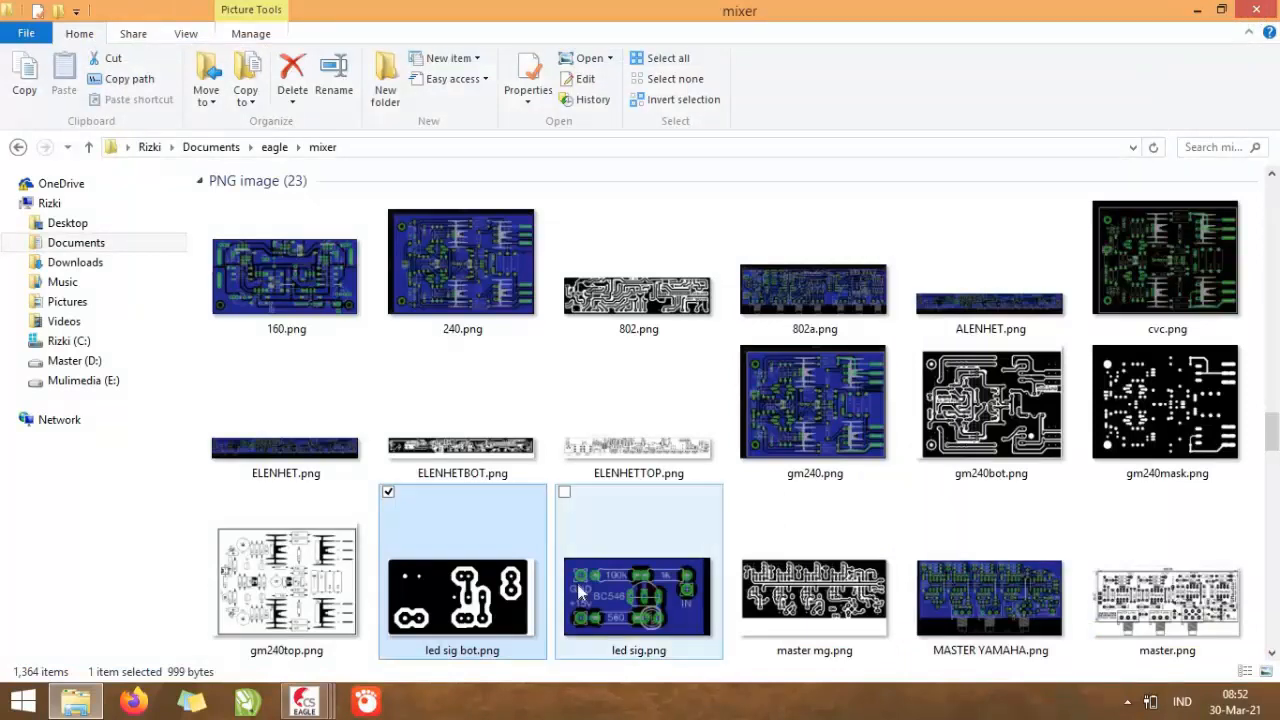
# Start CorelDRAW X5 and return to the EAGLE board while it loads
pyautogui.scroll(-3, 530, 540)
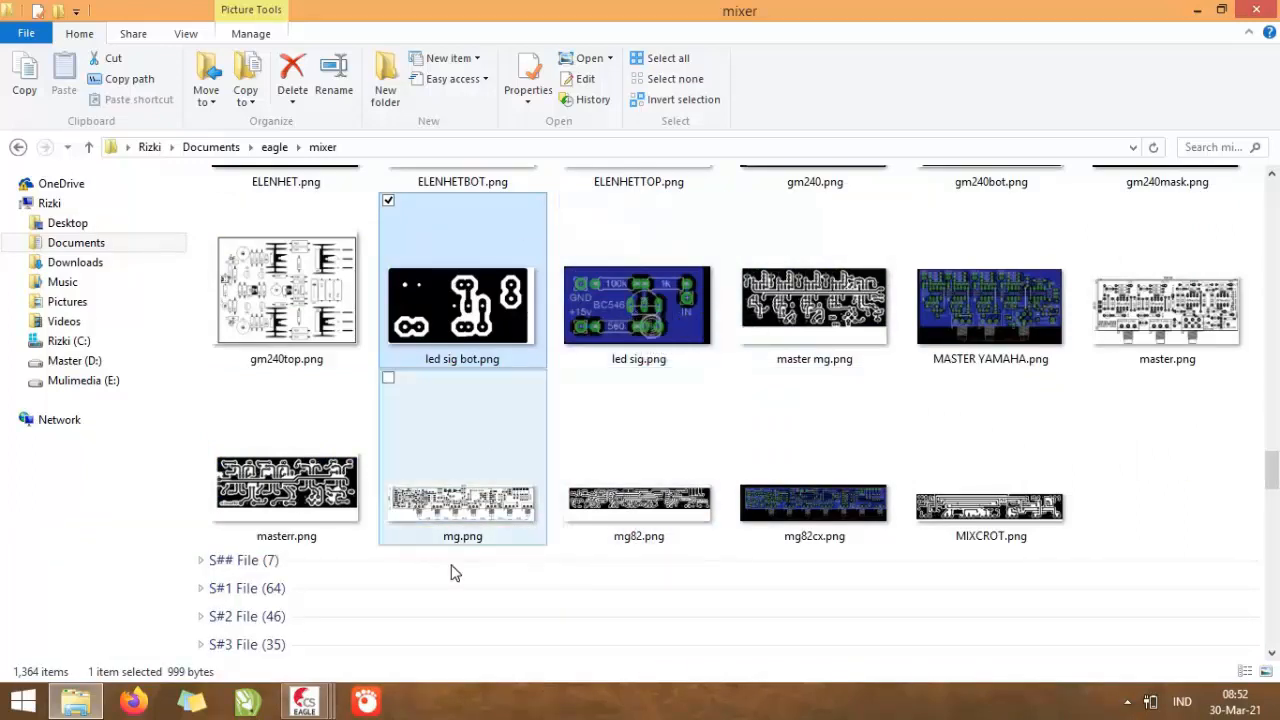
pyautogui.click(250, 708)
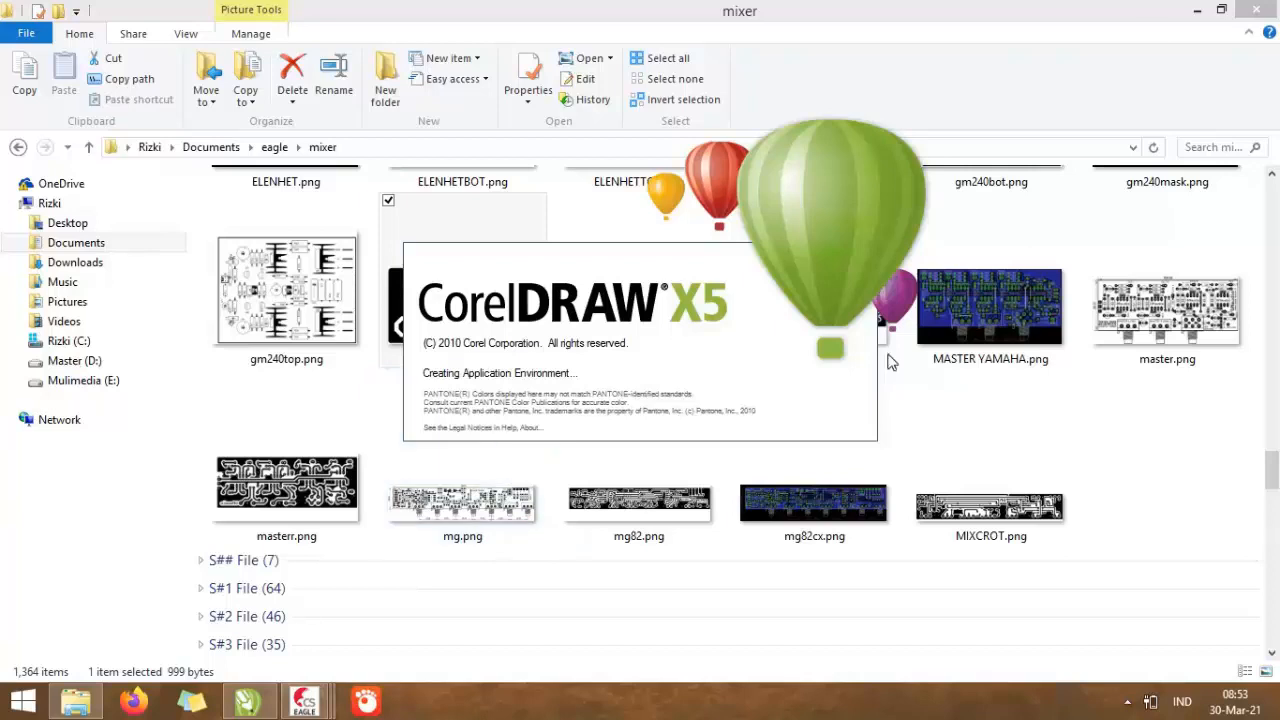
pyautogui.click(1196, 10)
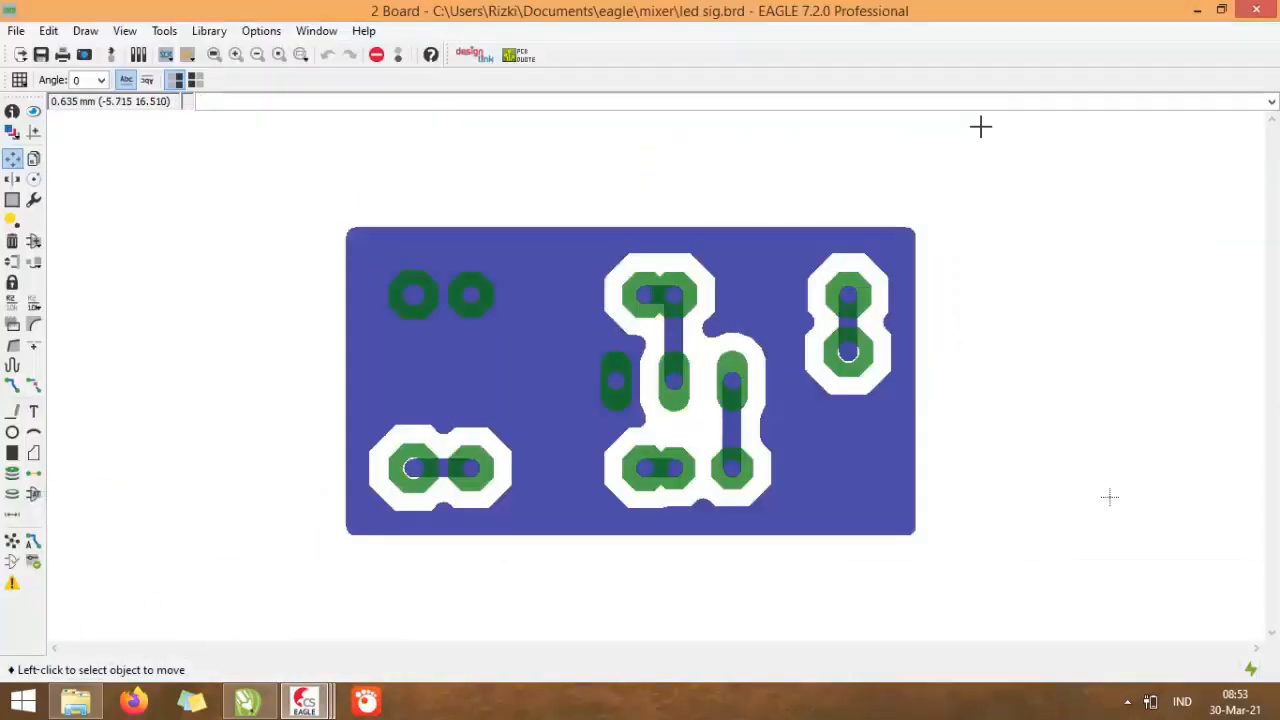
# Hide the Bottom layer and show tPlace, tValues and tDocu together with Pads and Vias
pyautogui.click(12, 131)
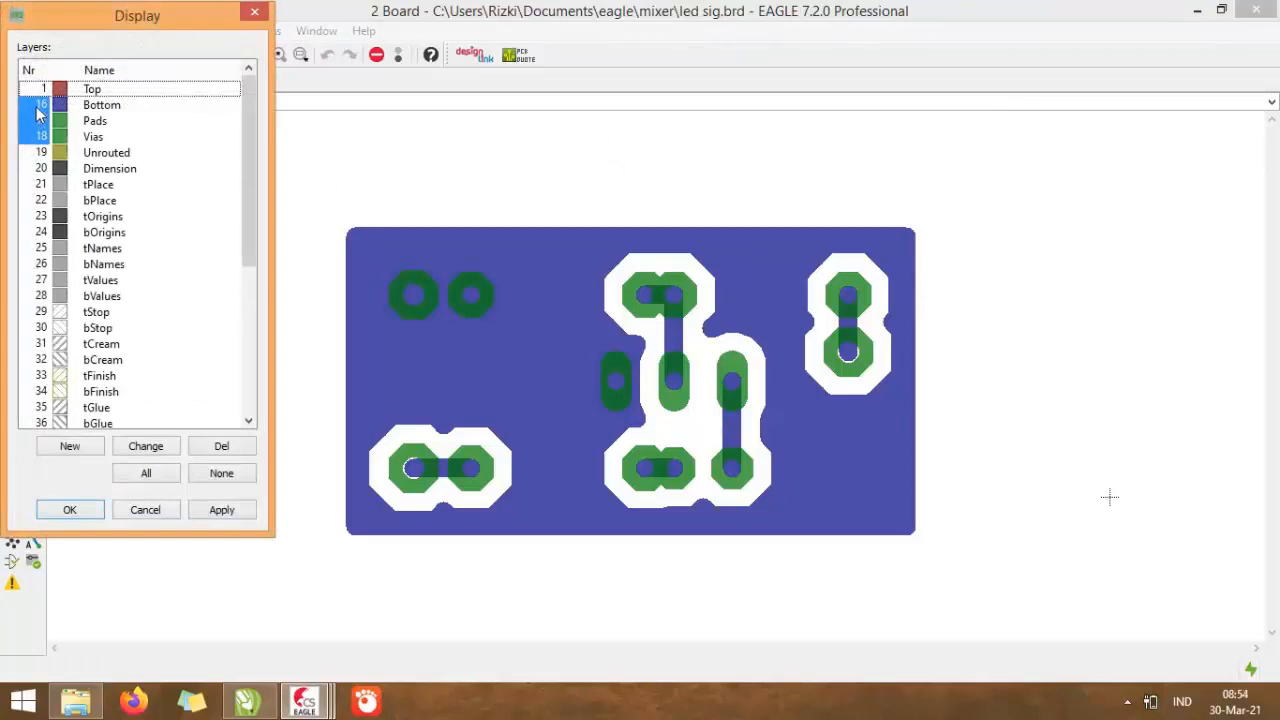
pyautogui.click(36, 105)
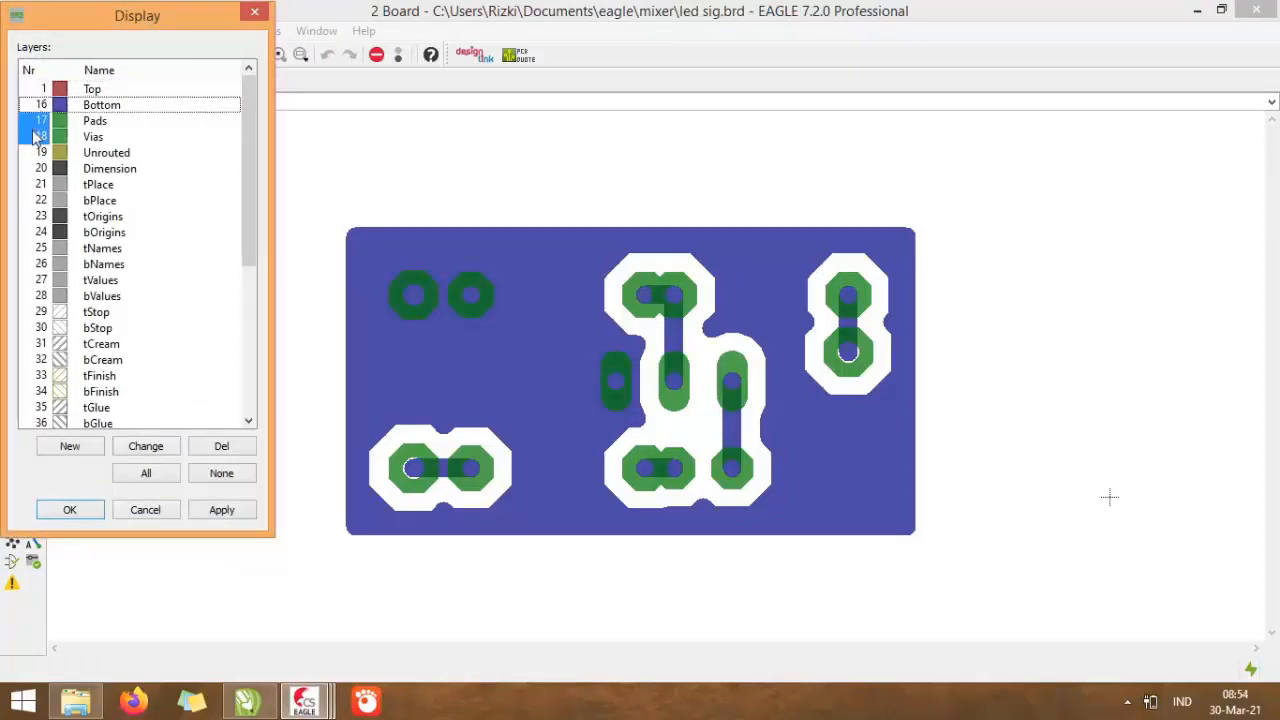
pyautogui.click(40, 185)
pyautogui.click(42, 281)
pyautogui.scroll(-5, 56, 300)
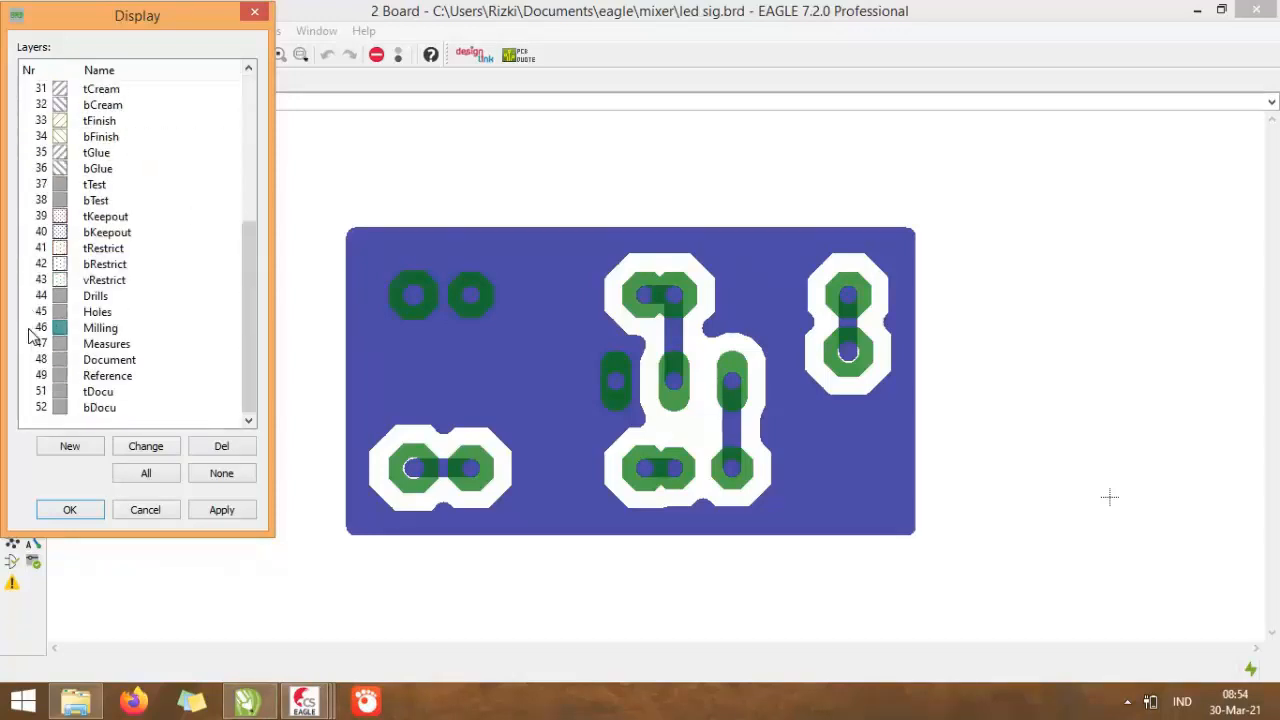
pyautogui.click(41, 392)
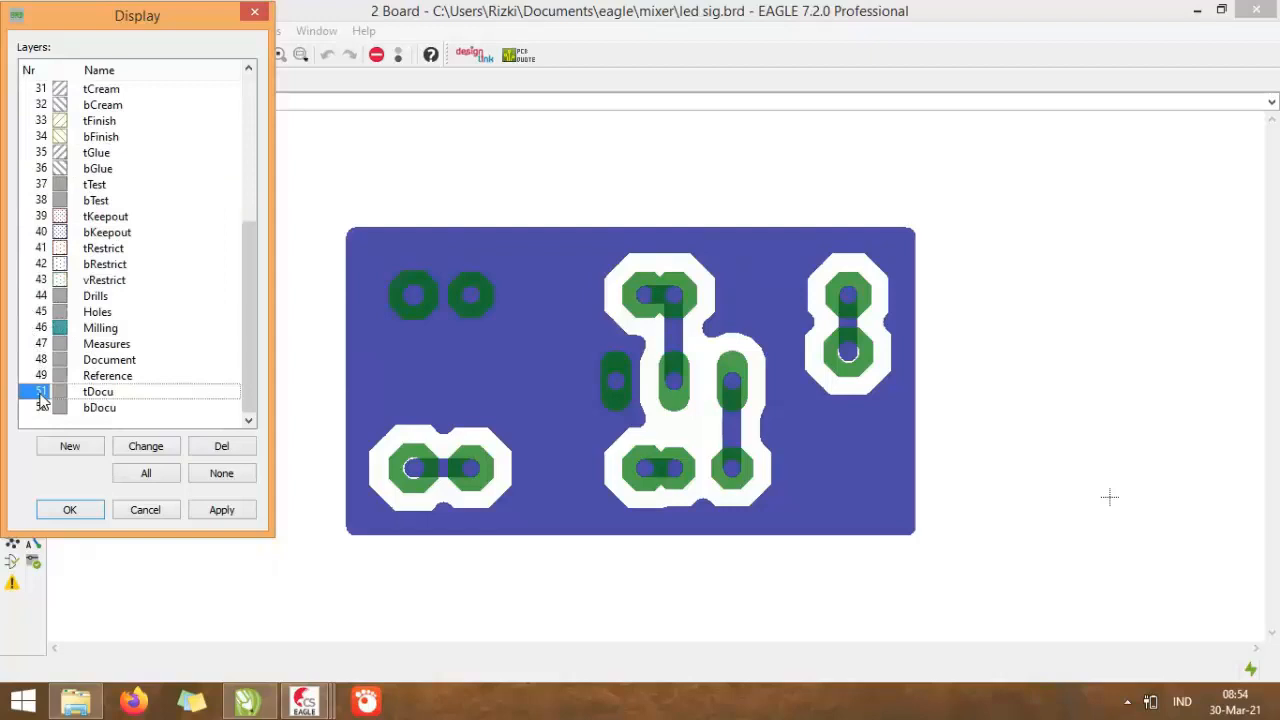
pyautogui.click(88, 514)
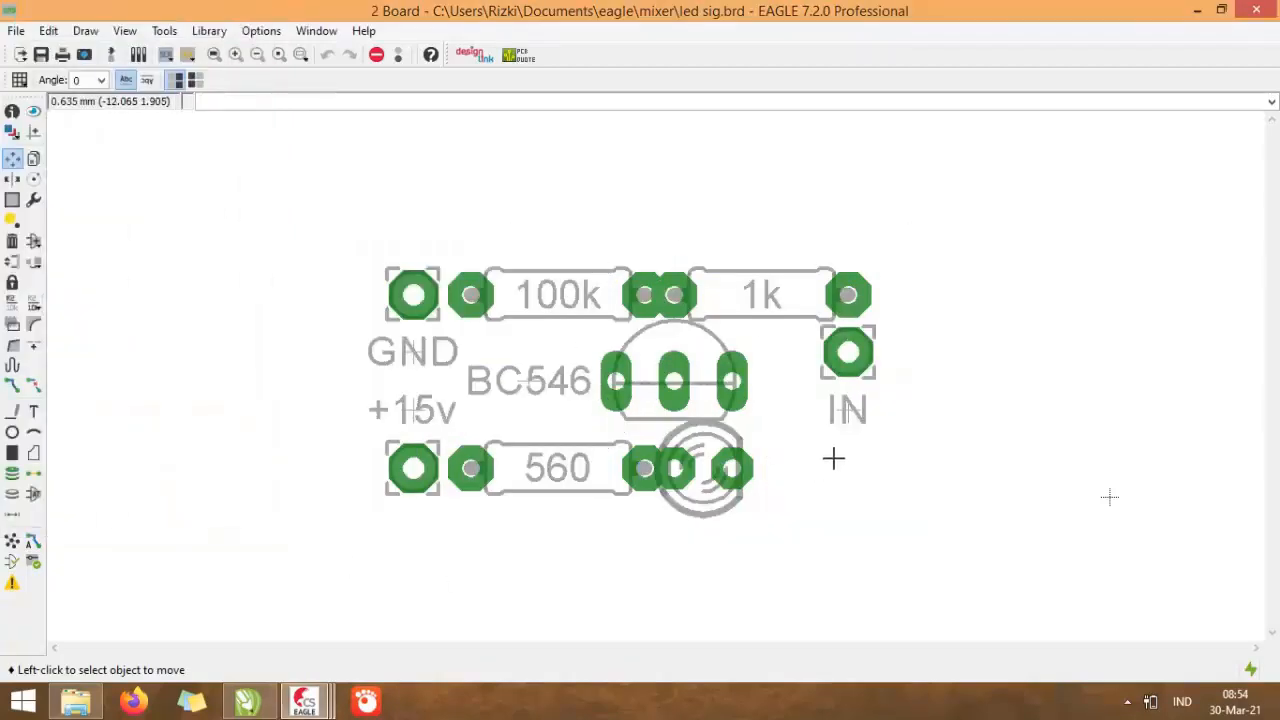
# Export the full-area component view as a monochrome 300 dpi image named led sig top
pyautogui.click(16, 31)
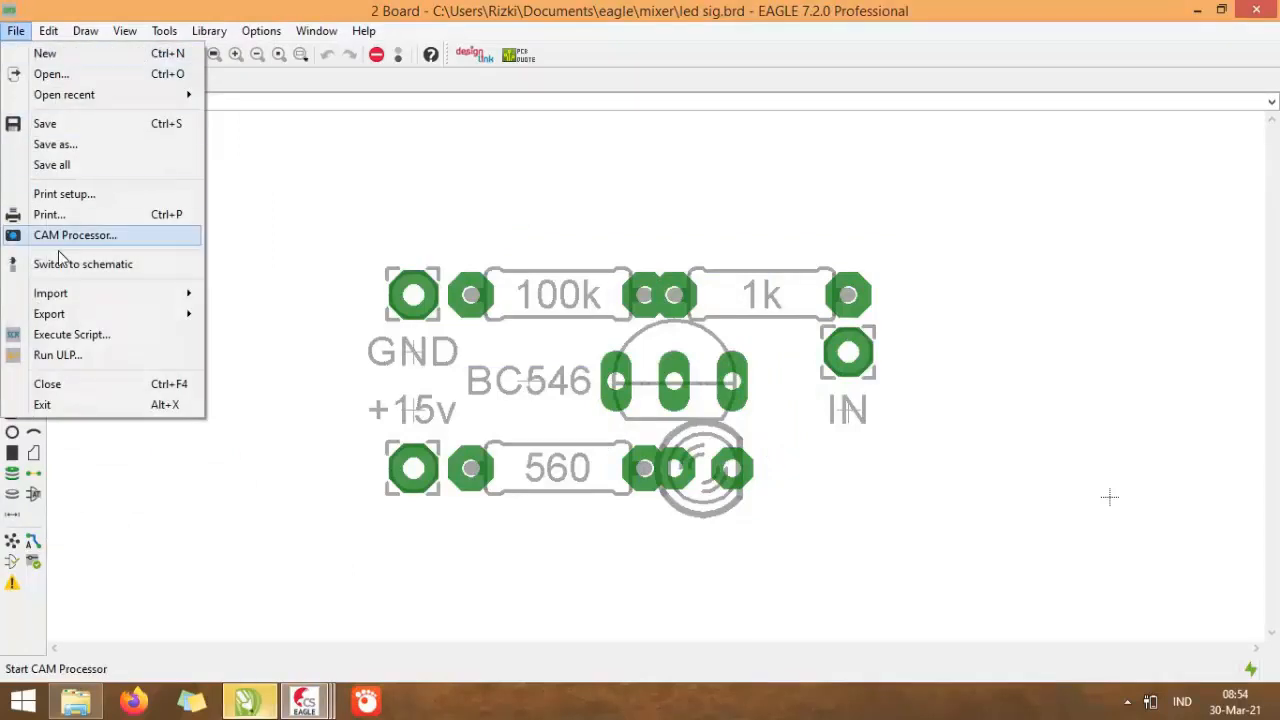
pyautogui.moveTo(103, 314)
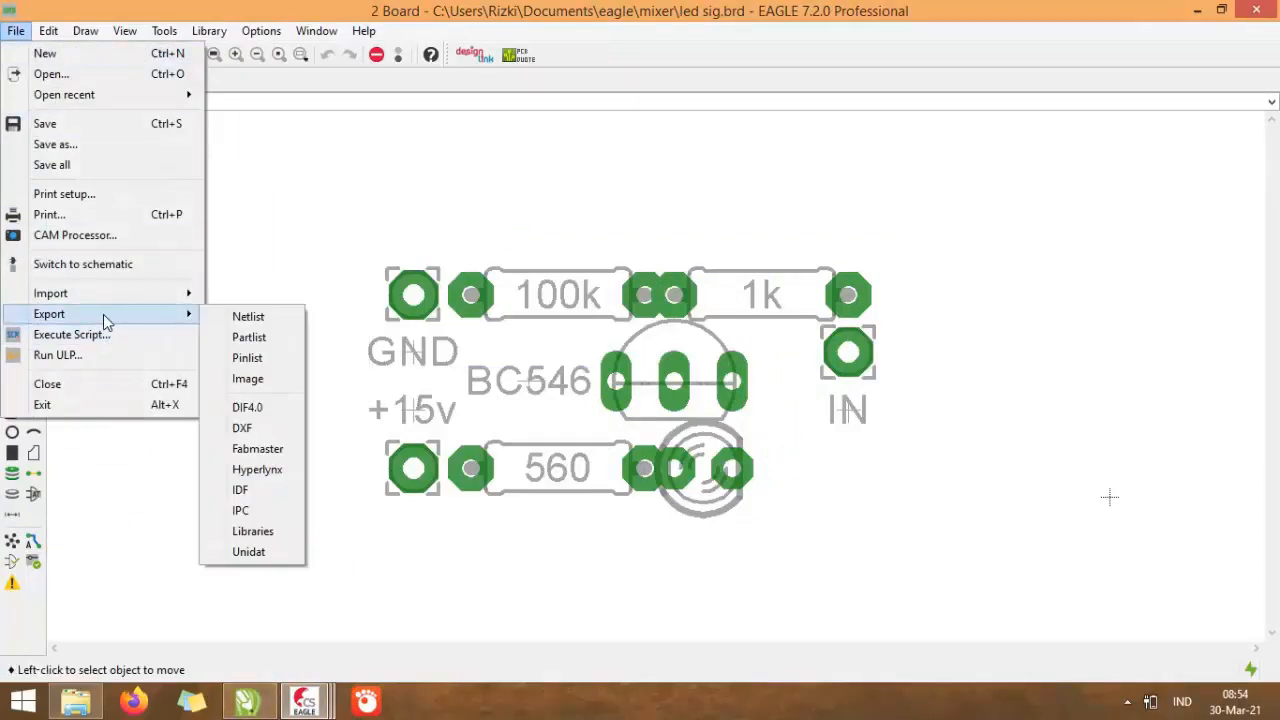
pyautogui.click(270, 379)
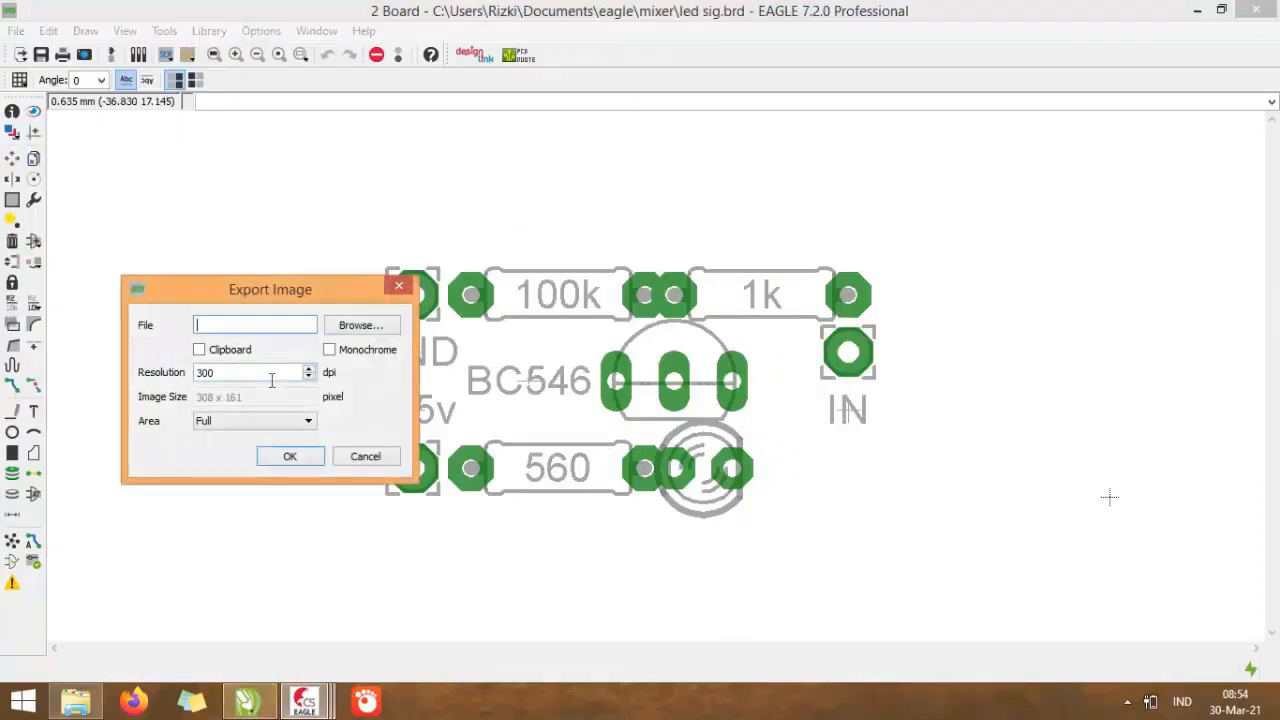
pyautogui.write('g top')
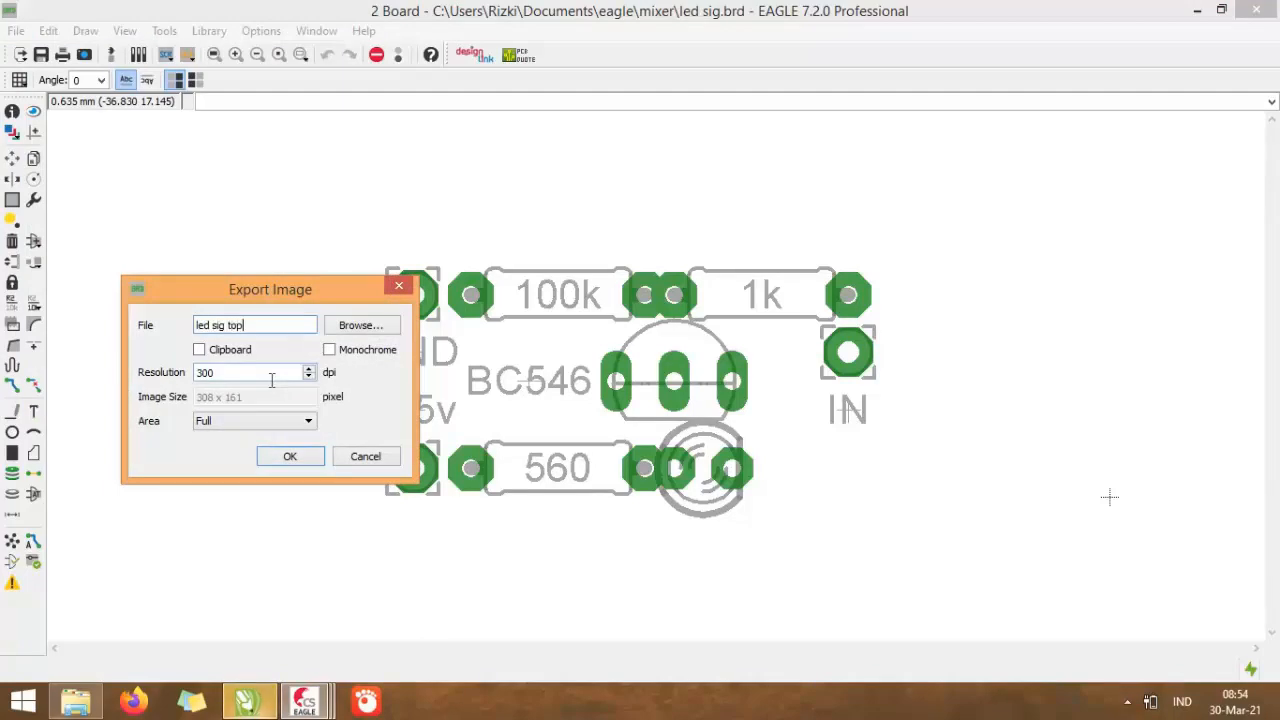
pyautogui.click(331, 350)
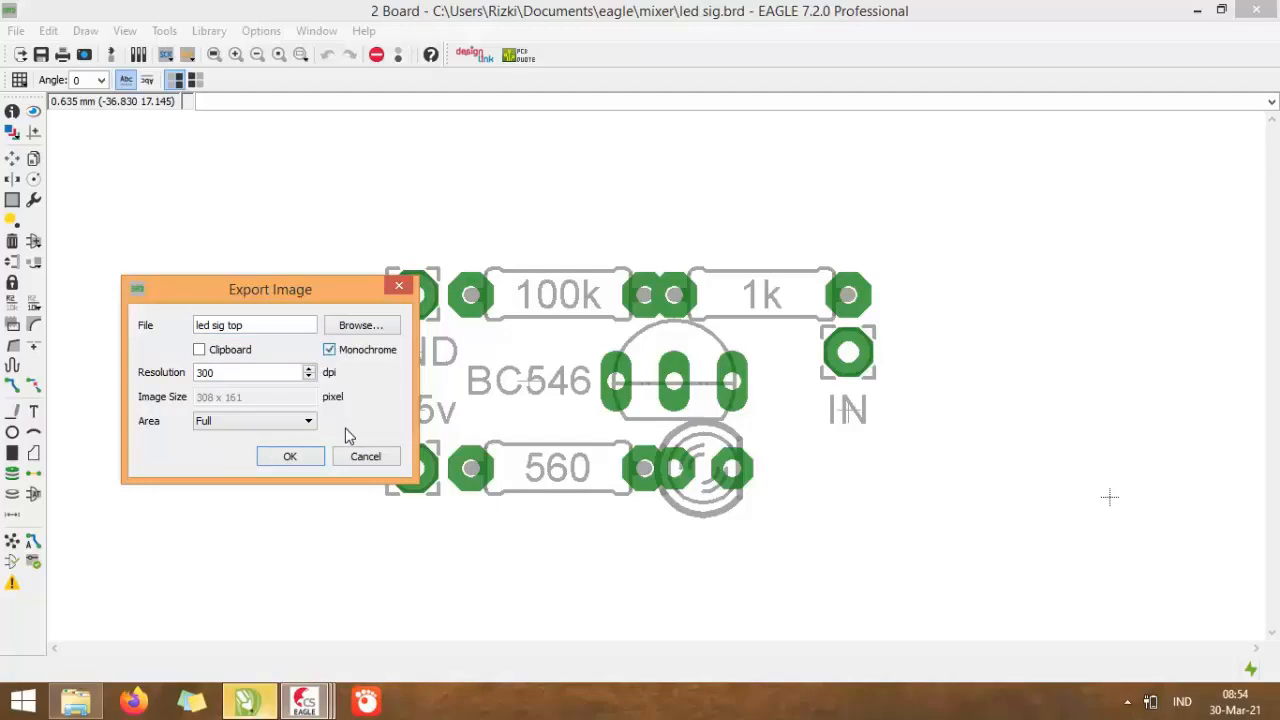
pyautogui.click(300, 458)
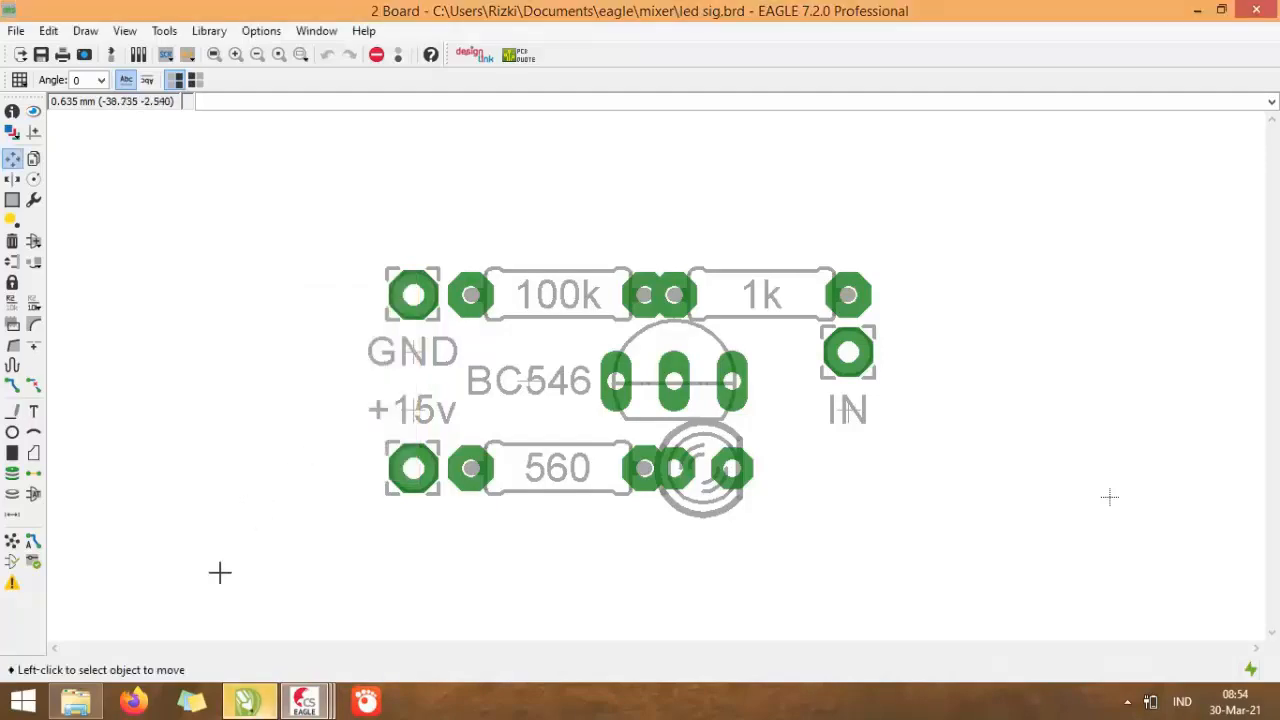
# Open led sig top.png from the mixer folder in Windows Photo Viewer, inspect the component image, and close the viewer
pyautogui.click(76, 701)
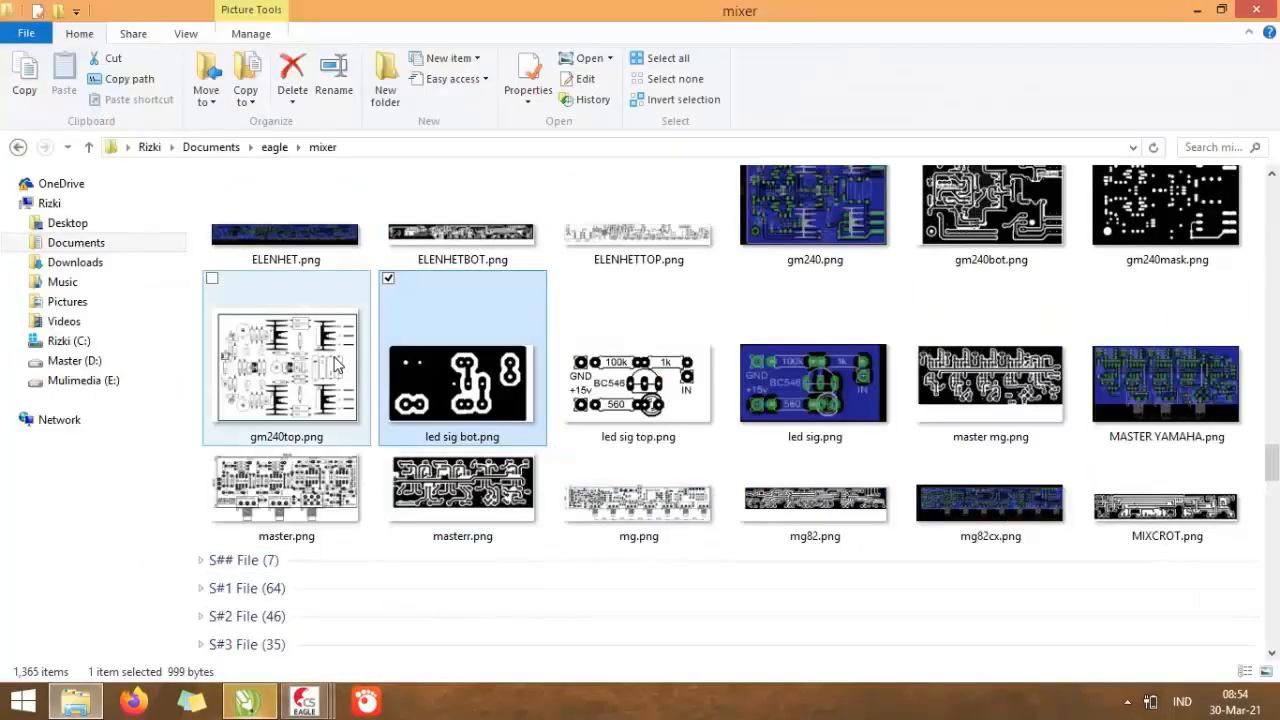
pyautogui.doubleClick(614, 440)
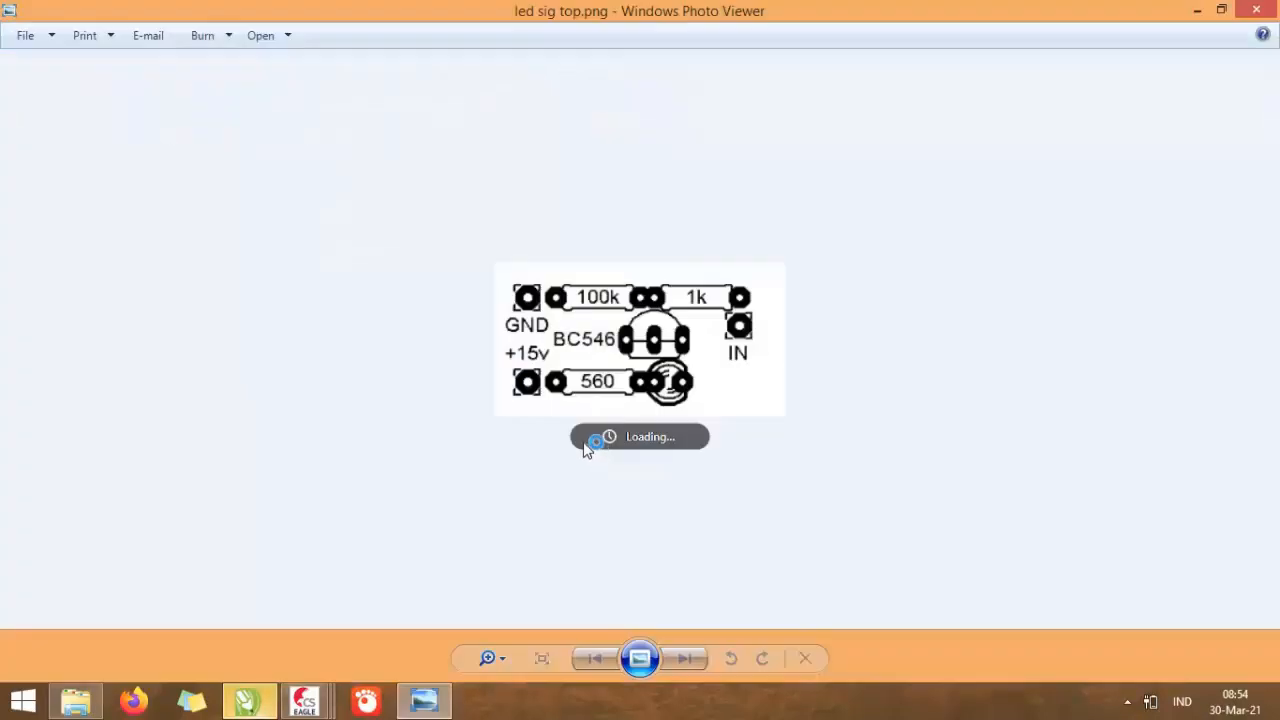
pyautogui.moveTo(1264, 9)
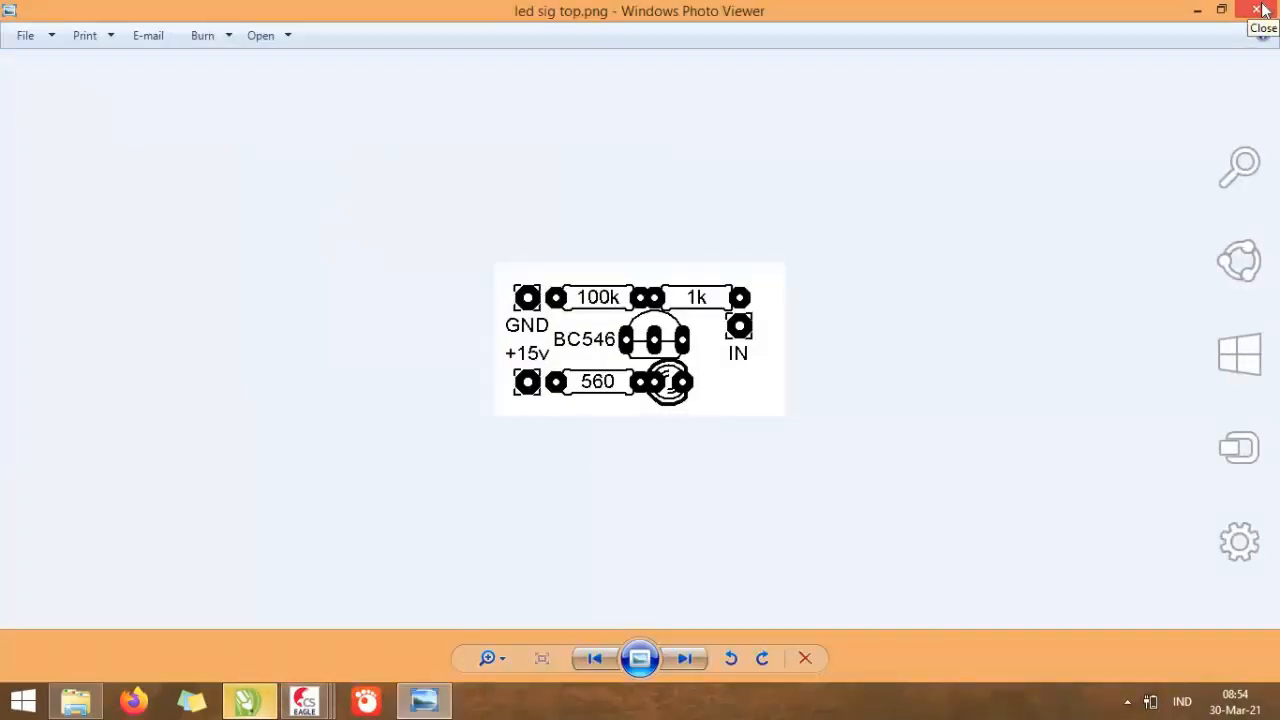
pyautogui.click(1264, 9)
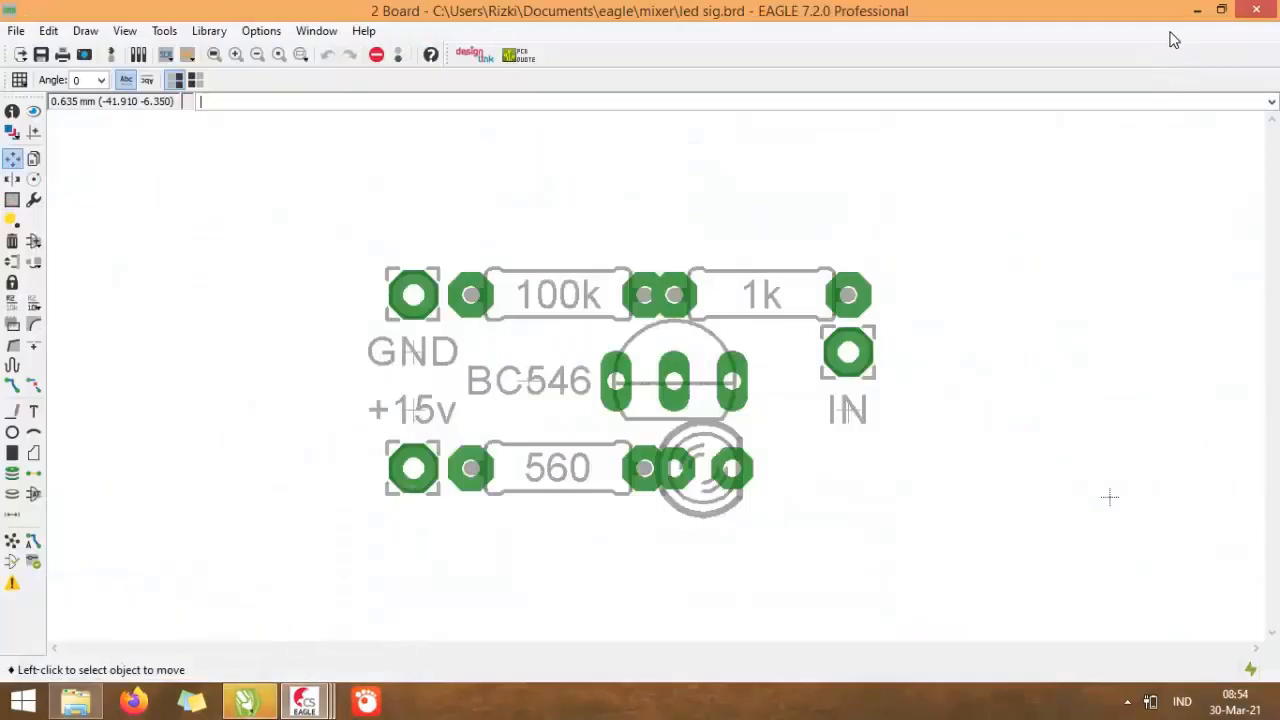
# Switch to CorelDRAW and create a blank F4 portrait document, 210 × 330 mm, in CMYK at 300 dpi
pyautogui.click(247, 700)
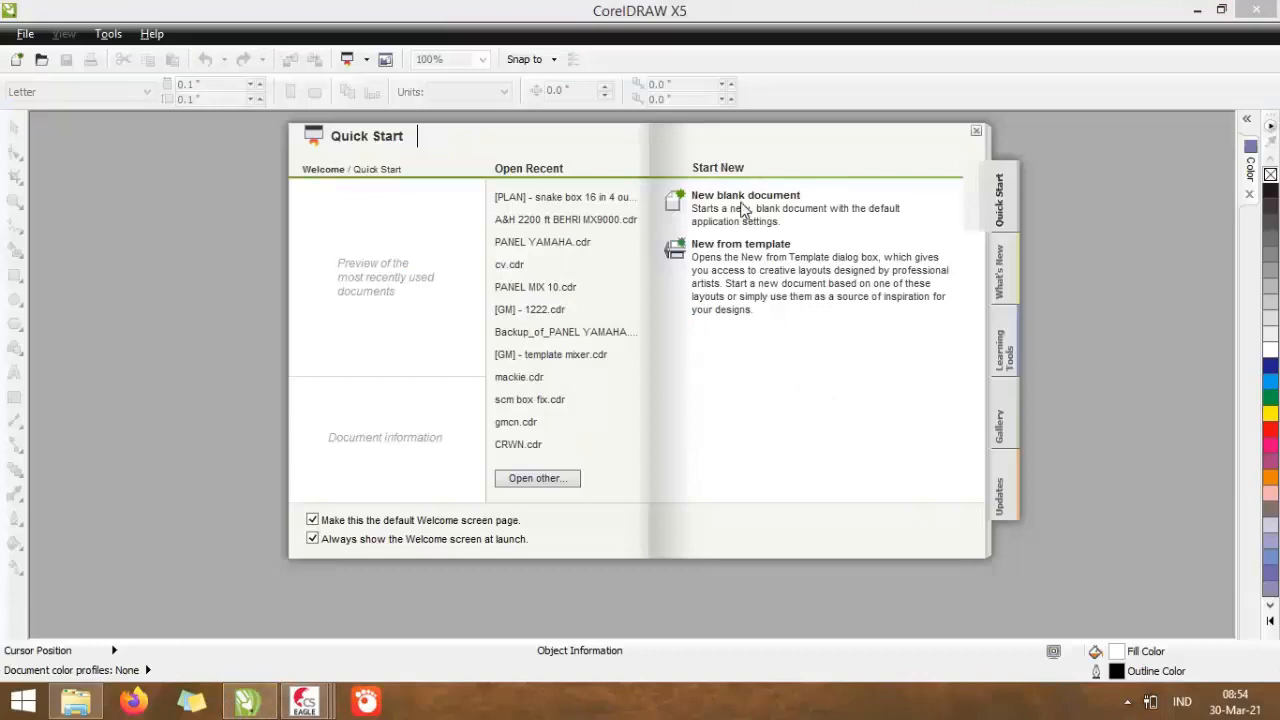
pyautogui.click(747, 199)
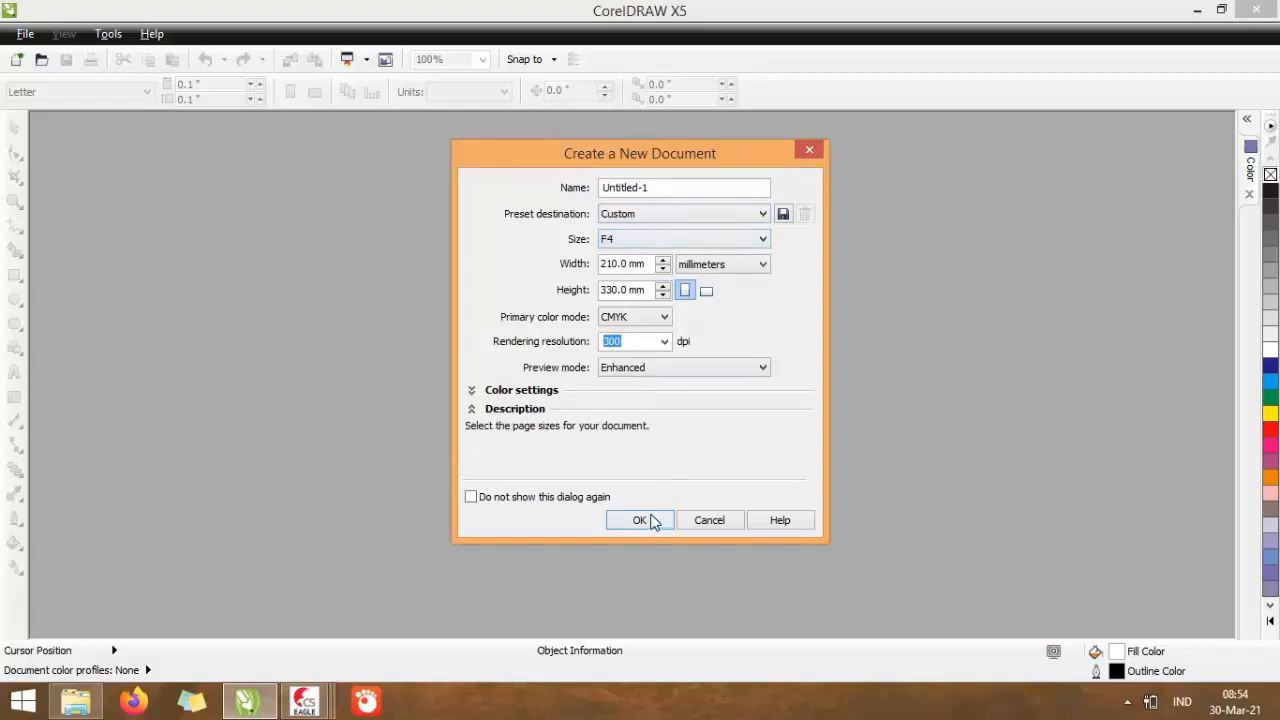
pyautogui.click(701, 242)
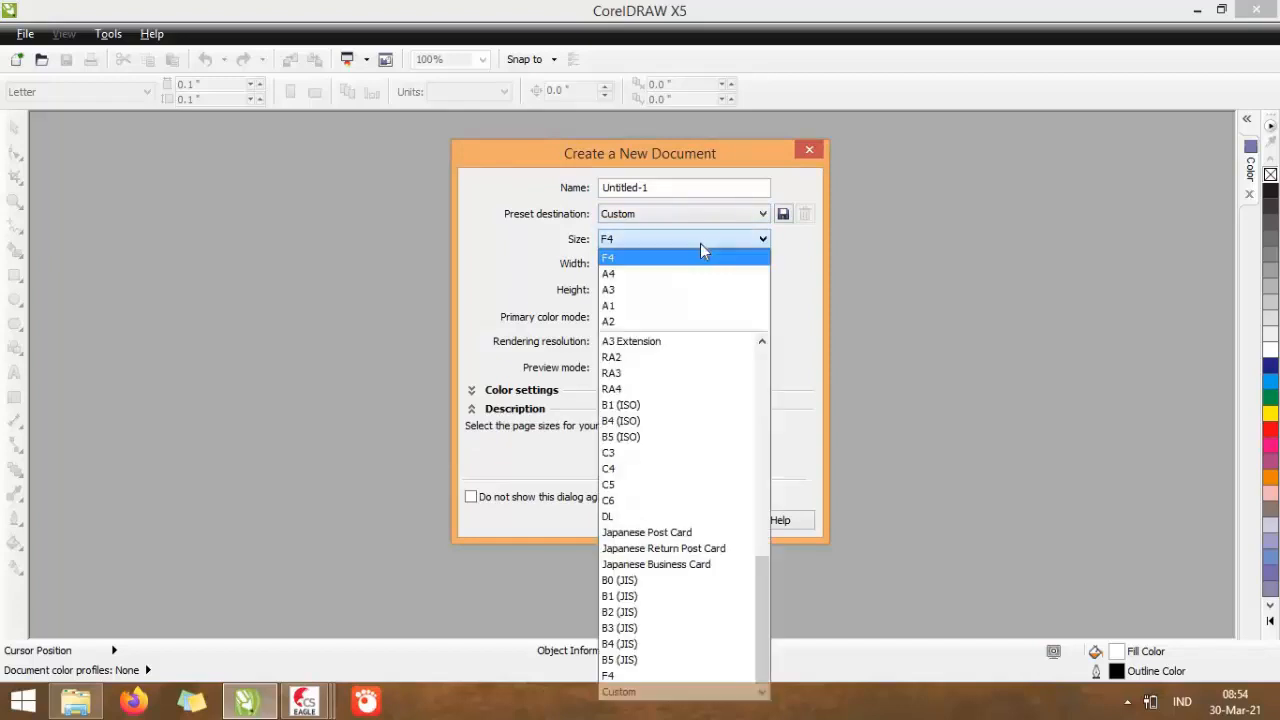
pyautogui.click(667, 243)
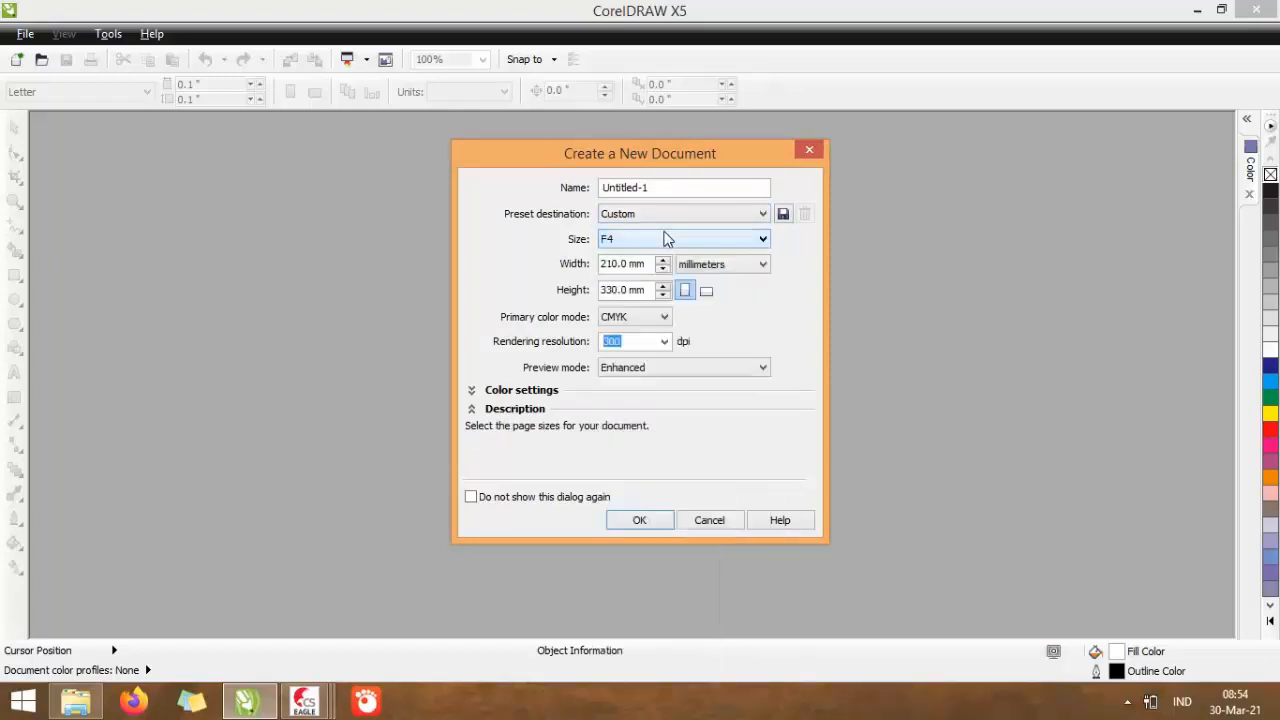
pyautogui.click(652, 520)
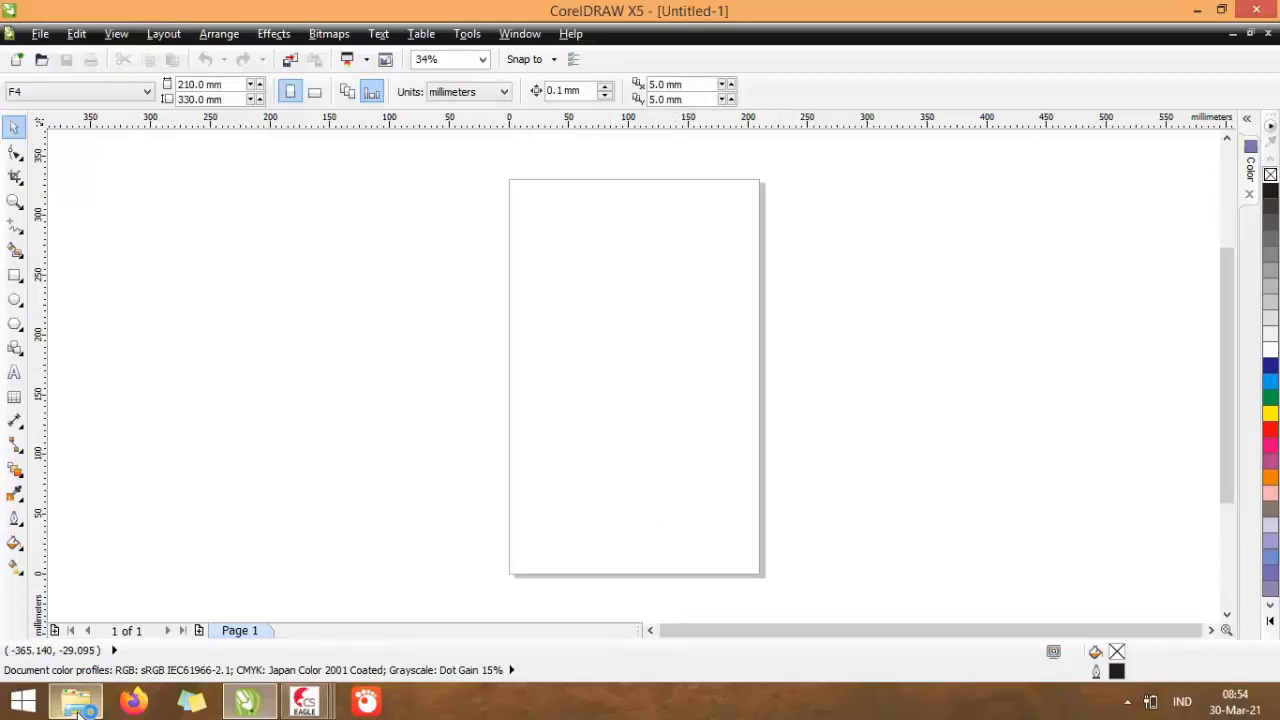
# Bring led sig bot.png from the mixer folder in File Explorer onto the upper part of the CorelDRAW page
pyautogui.click(77, 708)
pyautogui.click(808, 390)
pyautogui.moveTo(475, 390); pyautogui.dragTo(554, 220)
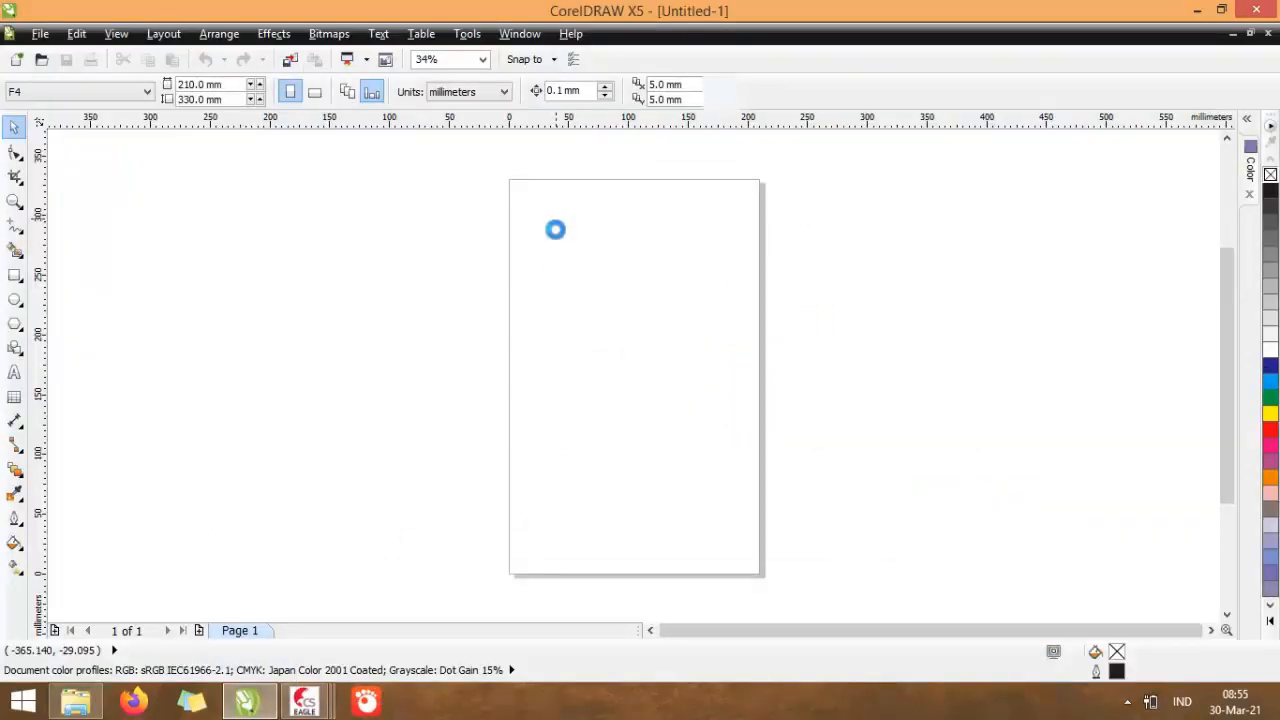
pyautogui.scroll(4, 552, 206)
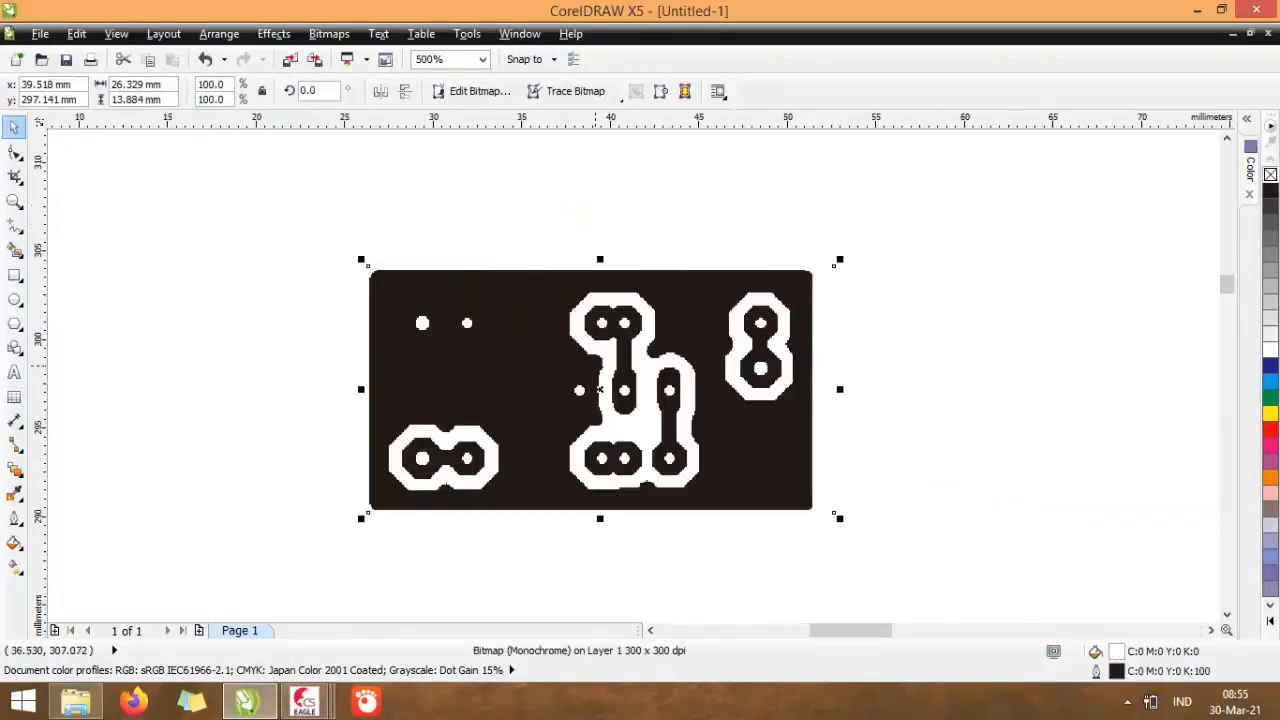
# Set the copper bitmap's outline colour to the darkest black, C93 M88 Y89 K80, and deselect the bitmap
pyautogui.doubleClick(1117, 678)
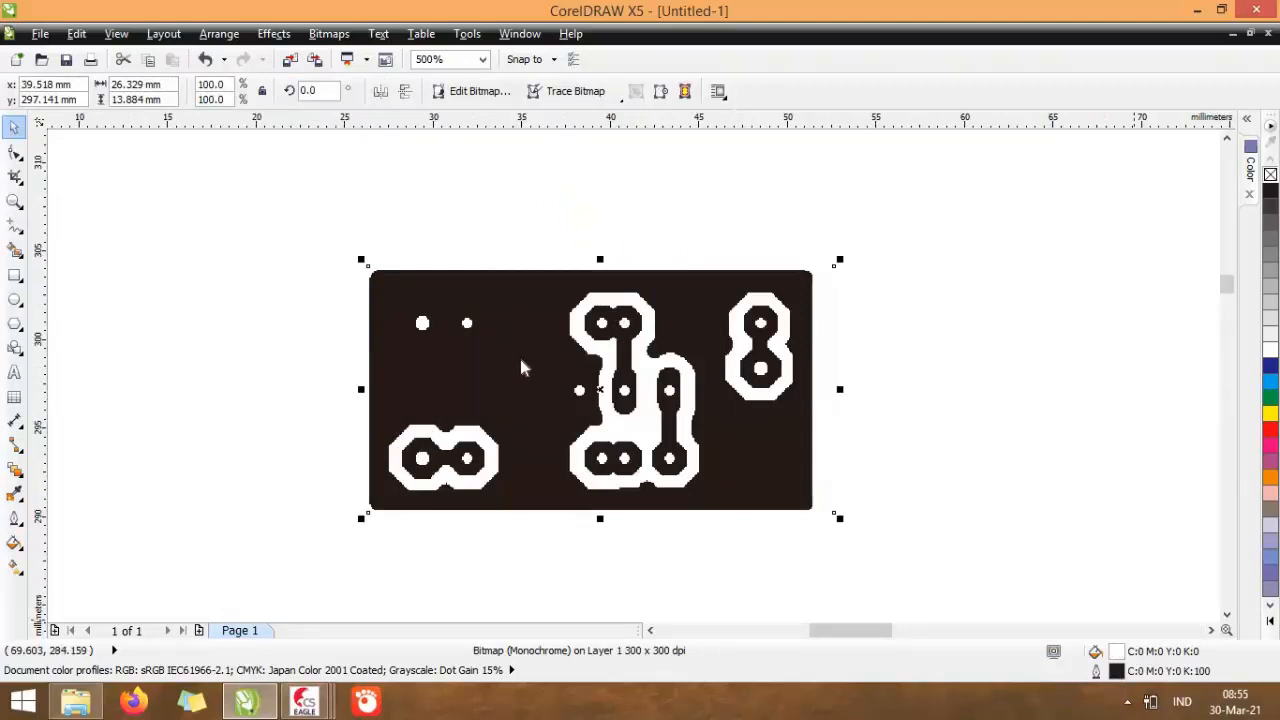
pyautogui.click(560, 205)
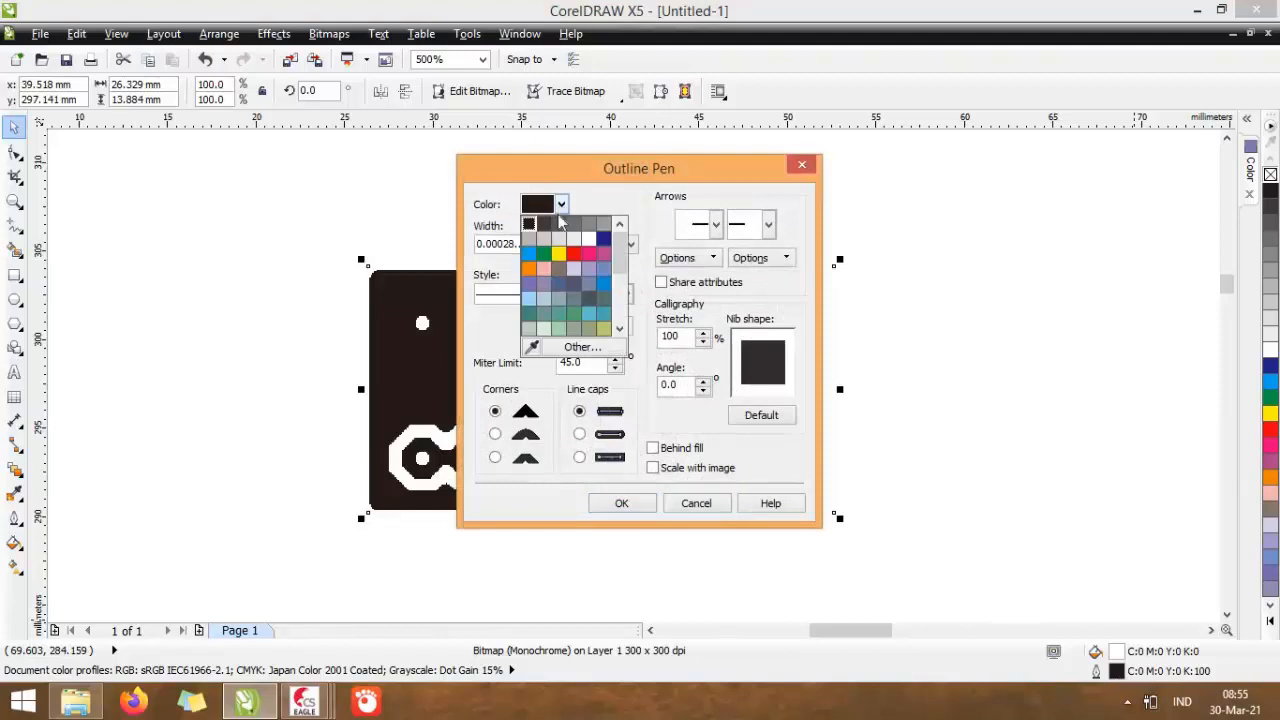
pyautogui.scroll(-3, 623, 253)
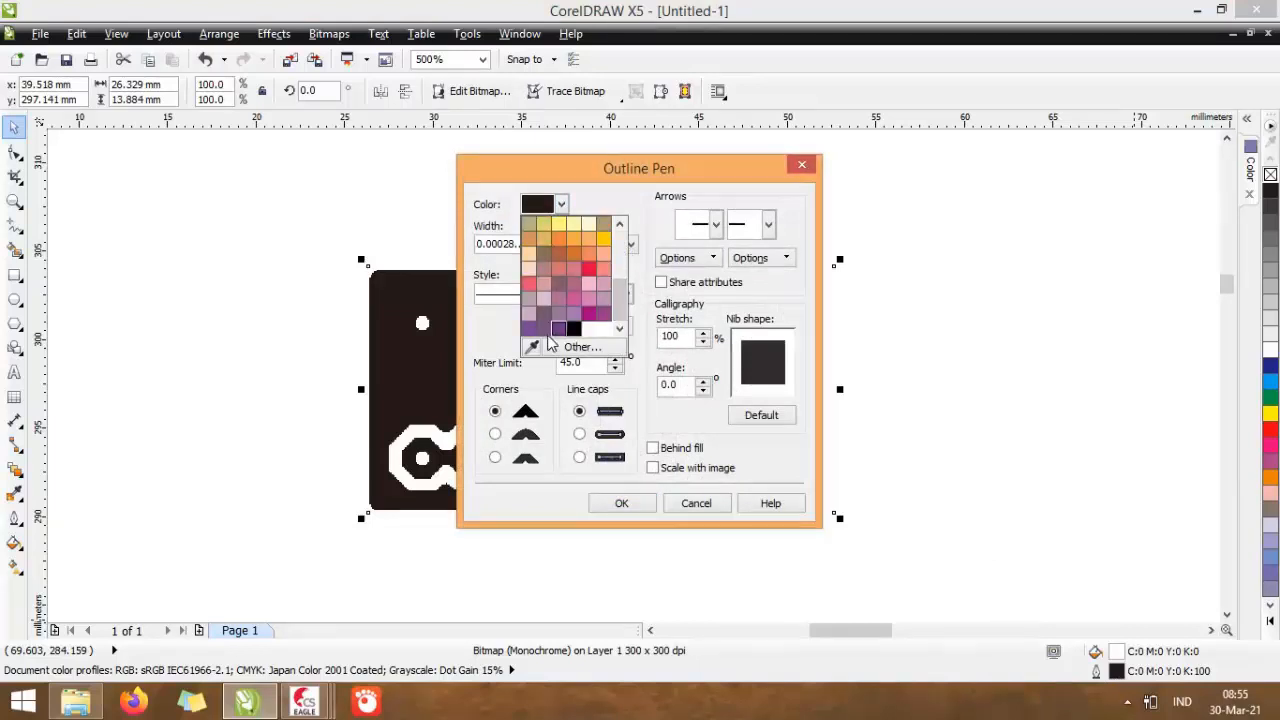
pyautogui.click(570, 348)
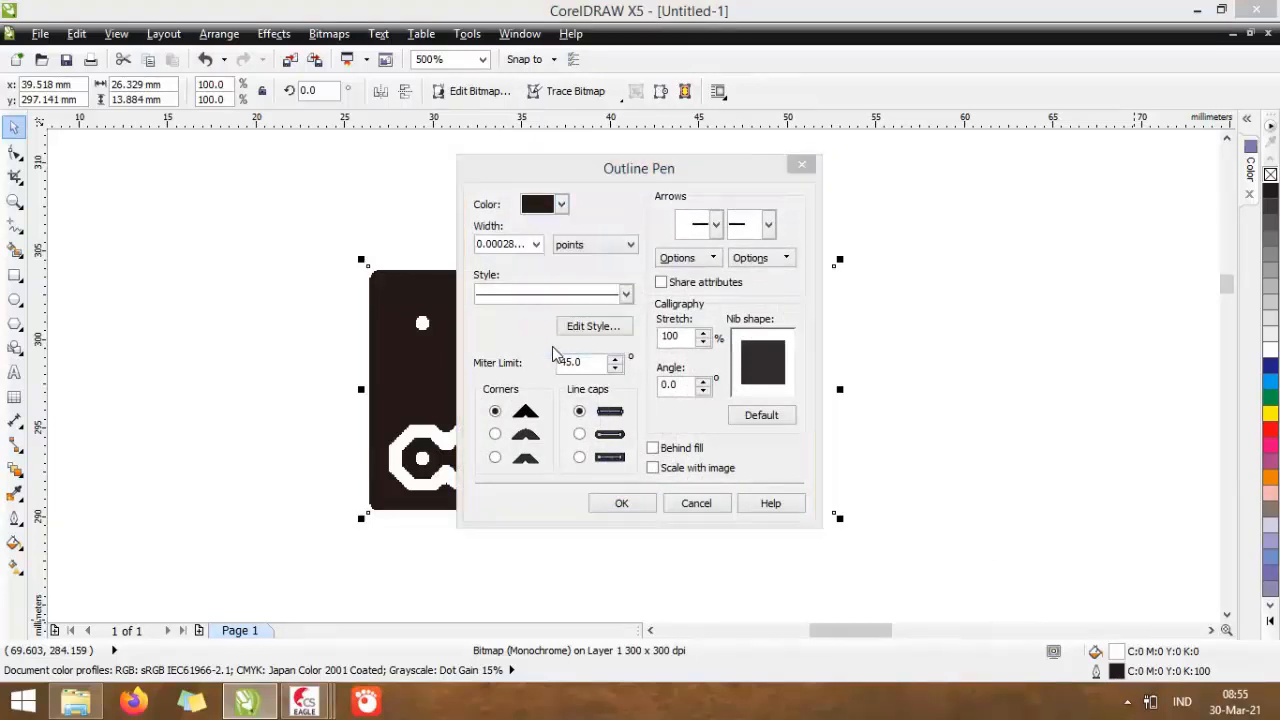
pyautogui.moveTo(458, 432); pyautogui.dragTo(435, 469)
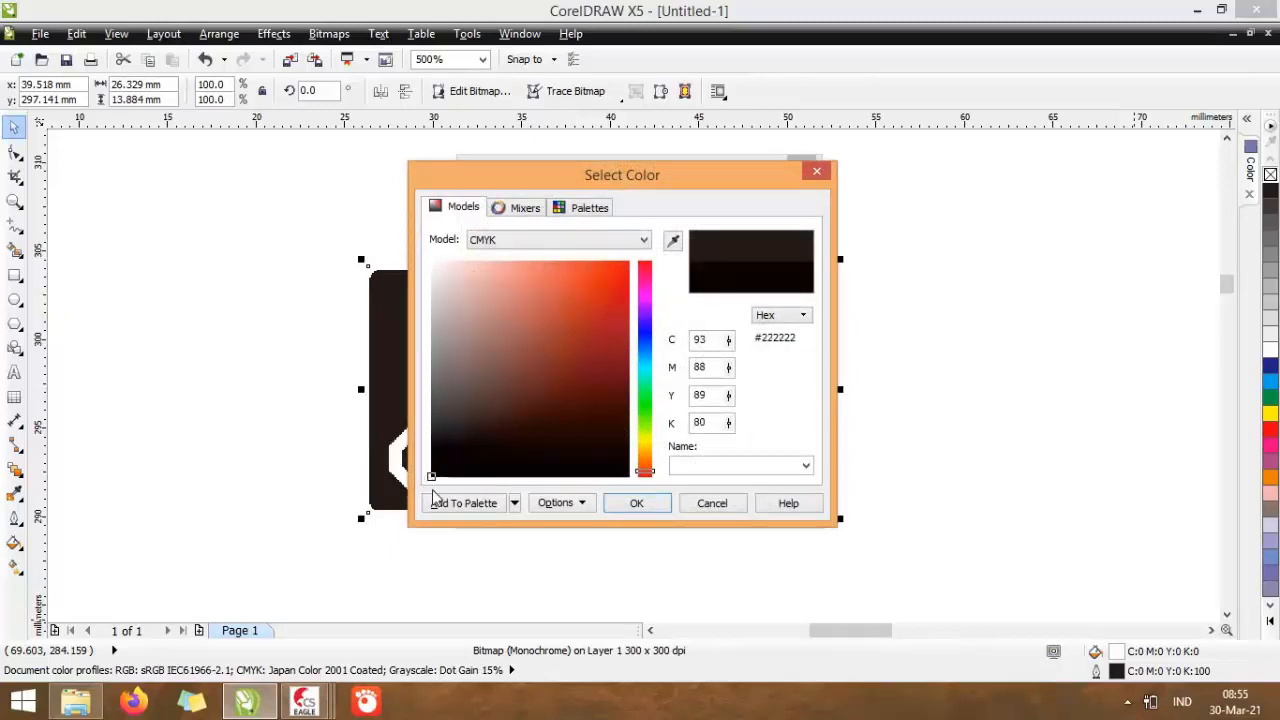
pyautogui.click(637, 506)
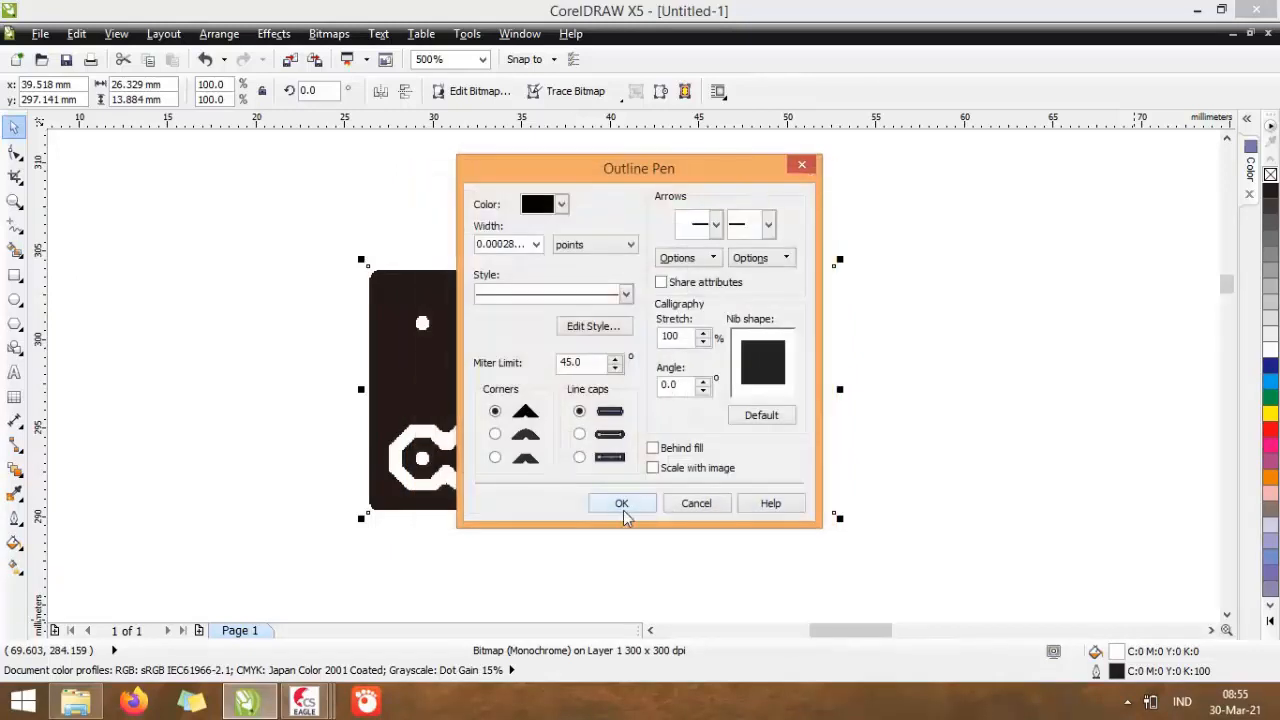
pyautogui.click(622, 506)
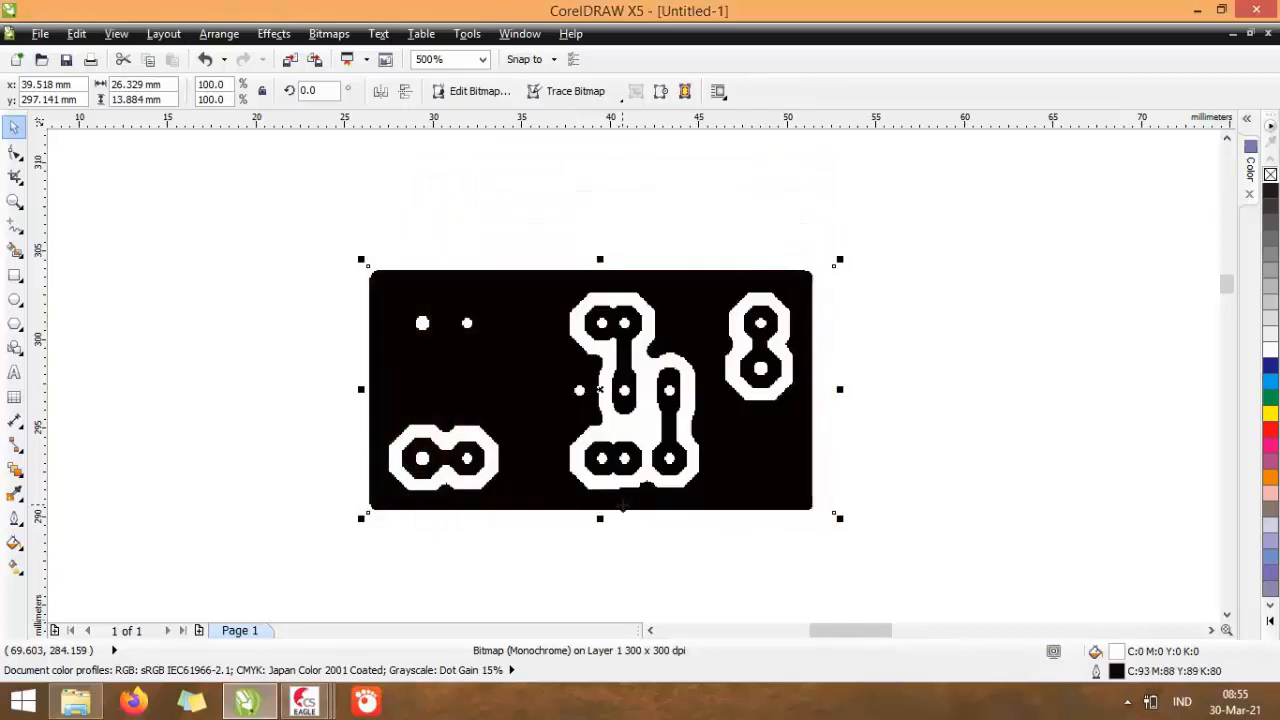
pyautogui.click(923, 343)
# Bring led sig top.png from the mixer folder onto the page, placing it just right of the copper bitmap
pyautogui.scroll(-2, 580, 218)
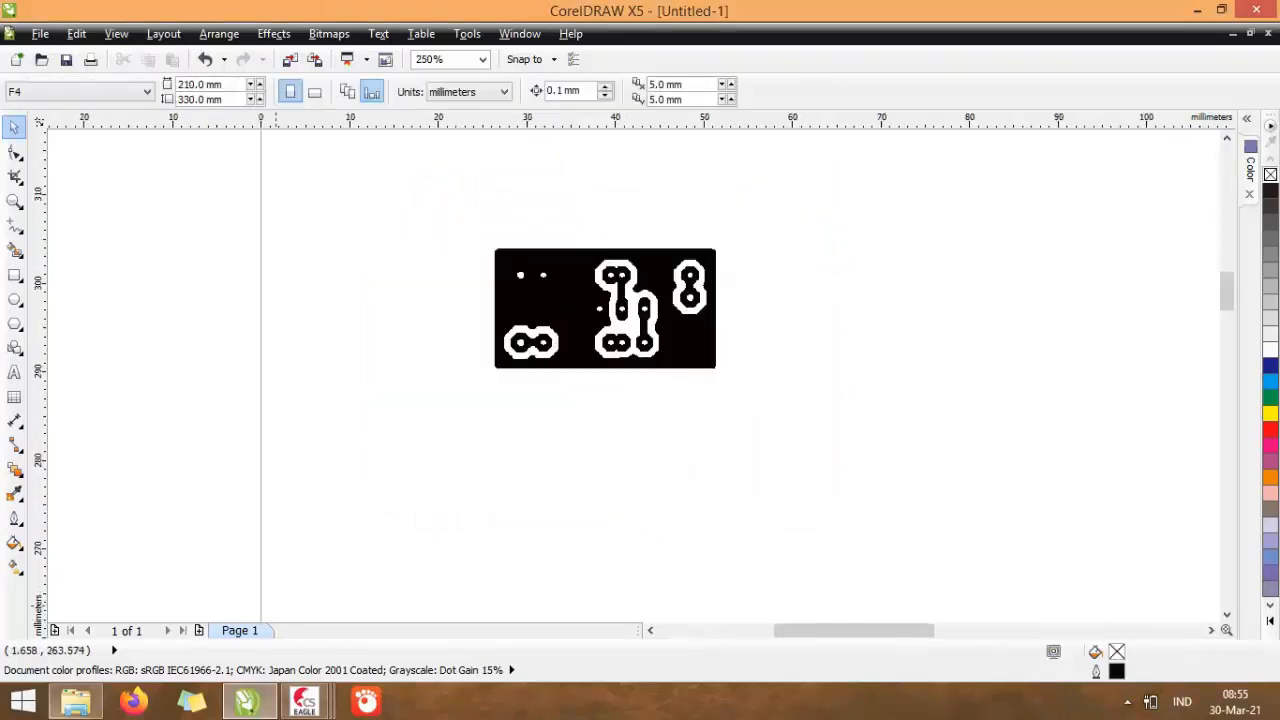
pyautogui.click(76, 703)
pyautogui.click(620, 375)
pyautogui.moveTo(620, 375); pyautogui.dragTo(864, 303)
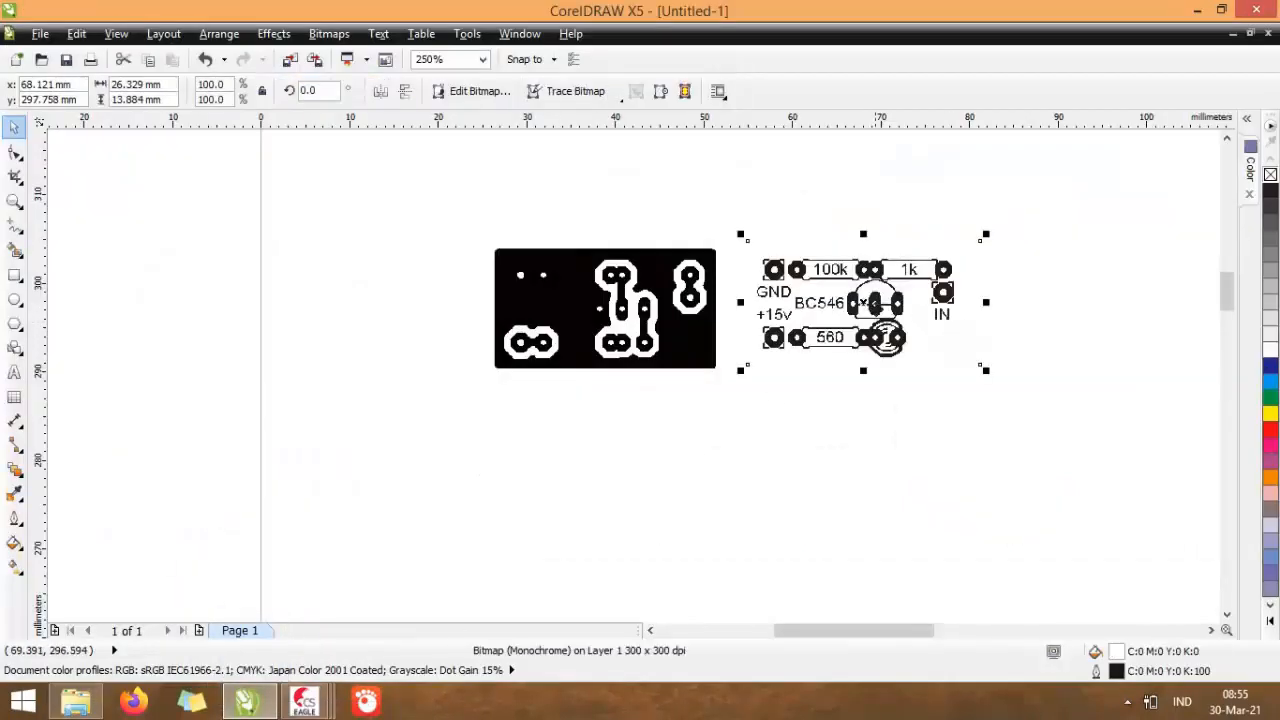
# Set the component bitmap's outline colour to C100 M100 Y100 K100 and mirror the bitmap horizontally
pyautogui.doubleClick(1116, 671)
pyautogui.click(561, 205)
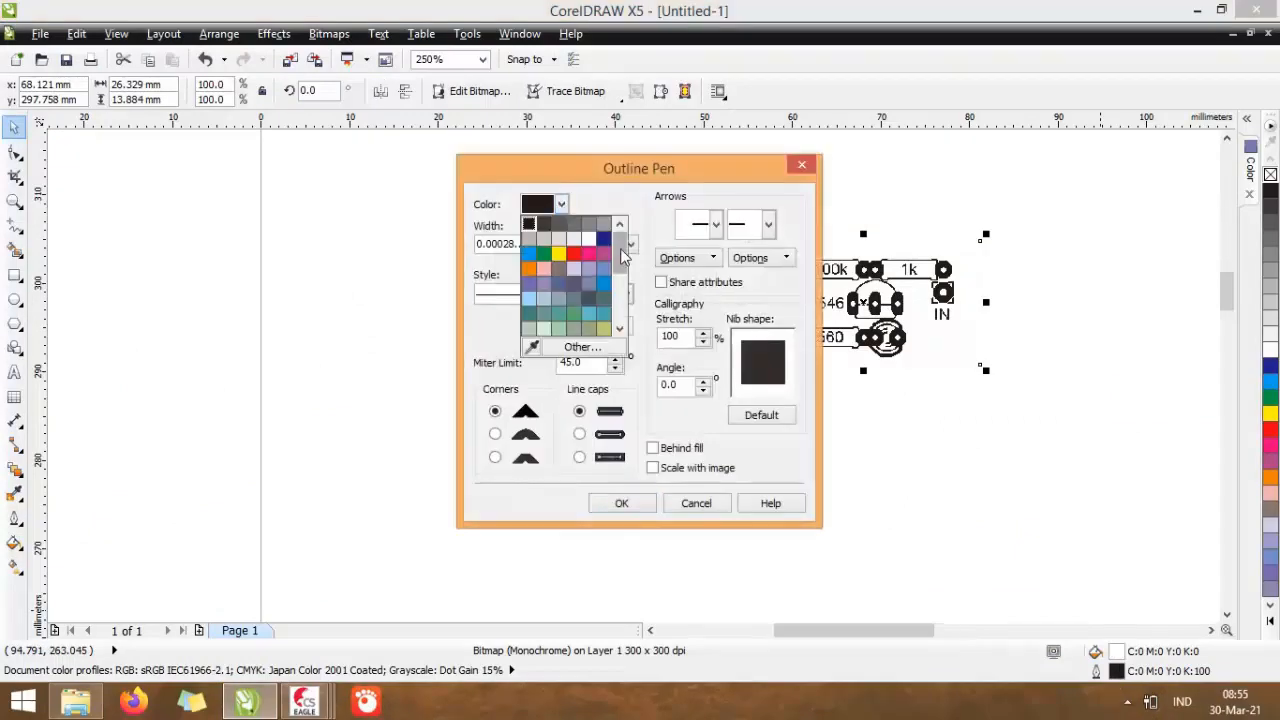
pyautogui.scroll(-3, 580, 330)
pyautogui.click(573, 329)
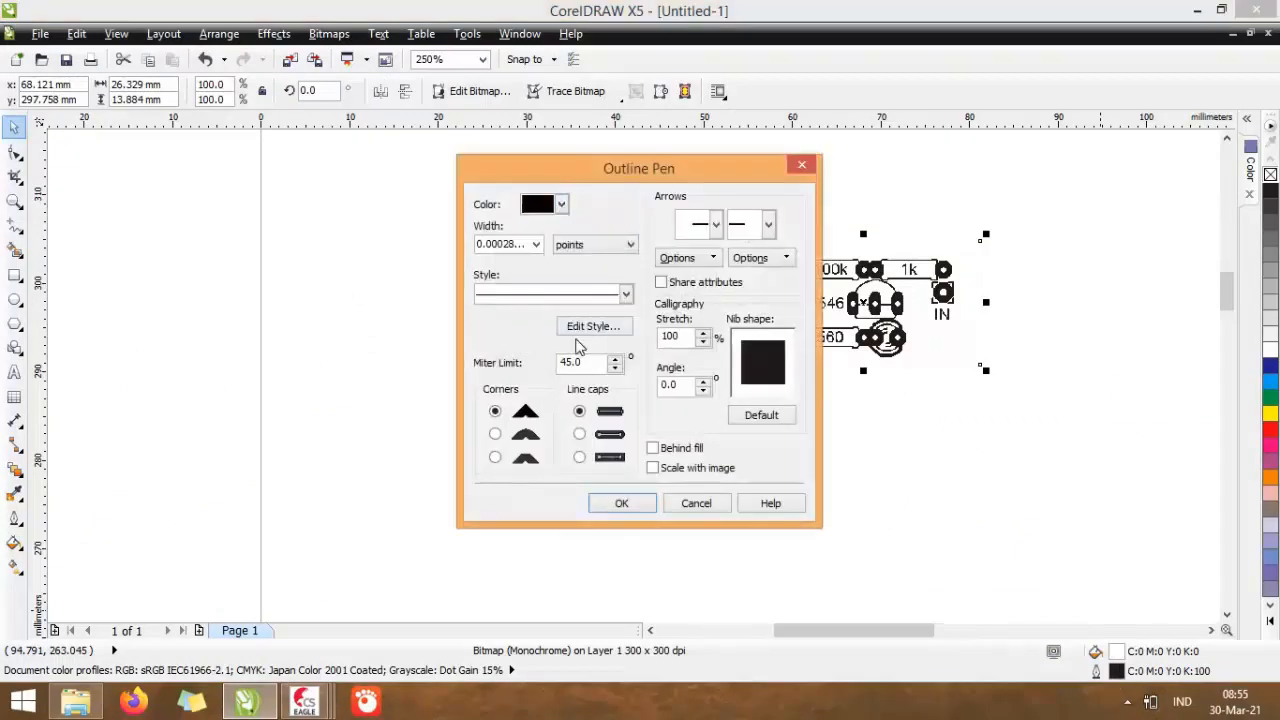
pyautogui.click(630, 503)
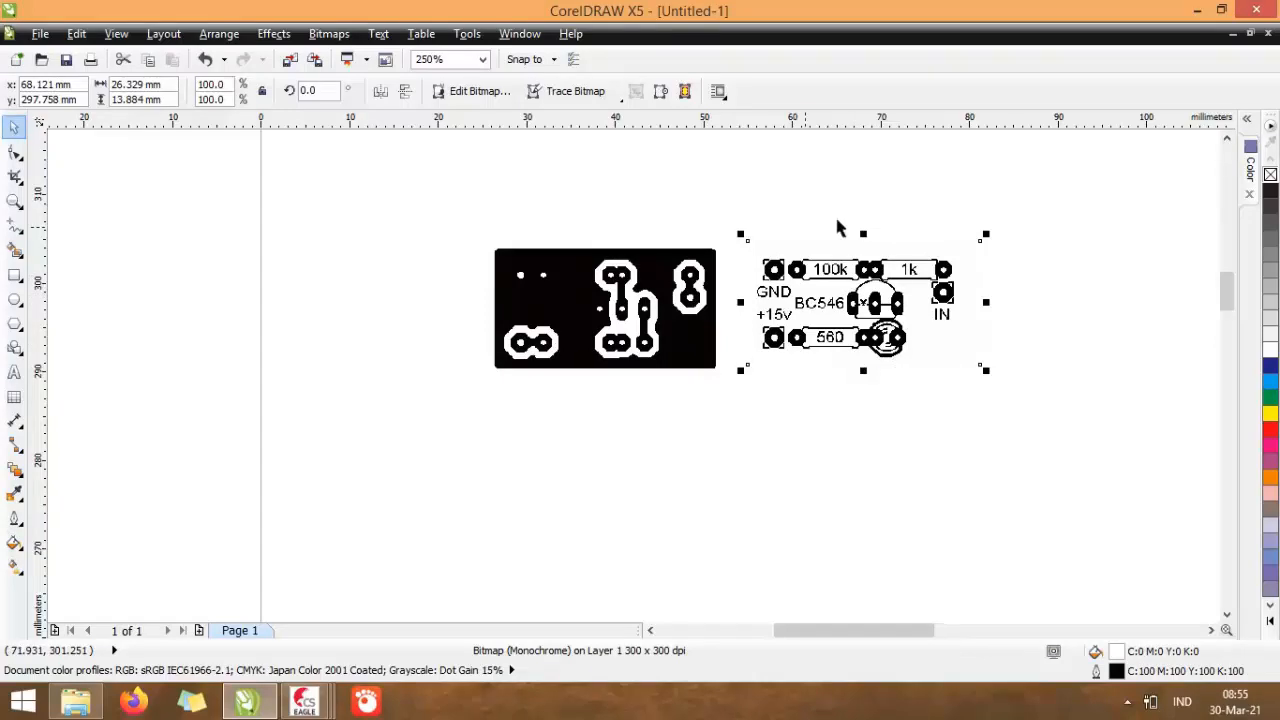
pyautogui.click(384, 98)
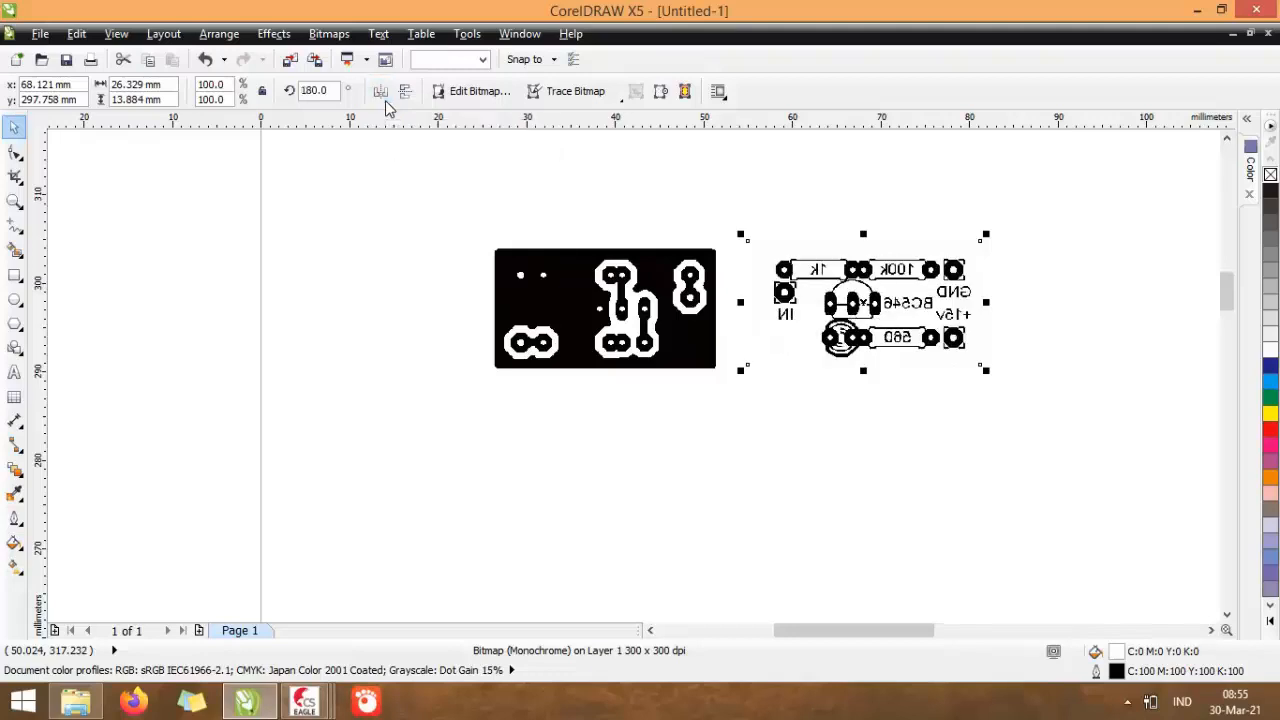
pyautogui.click(1117, 330)
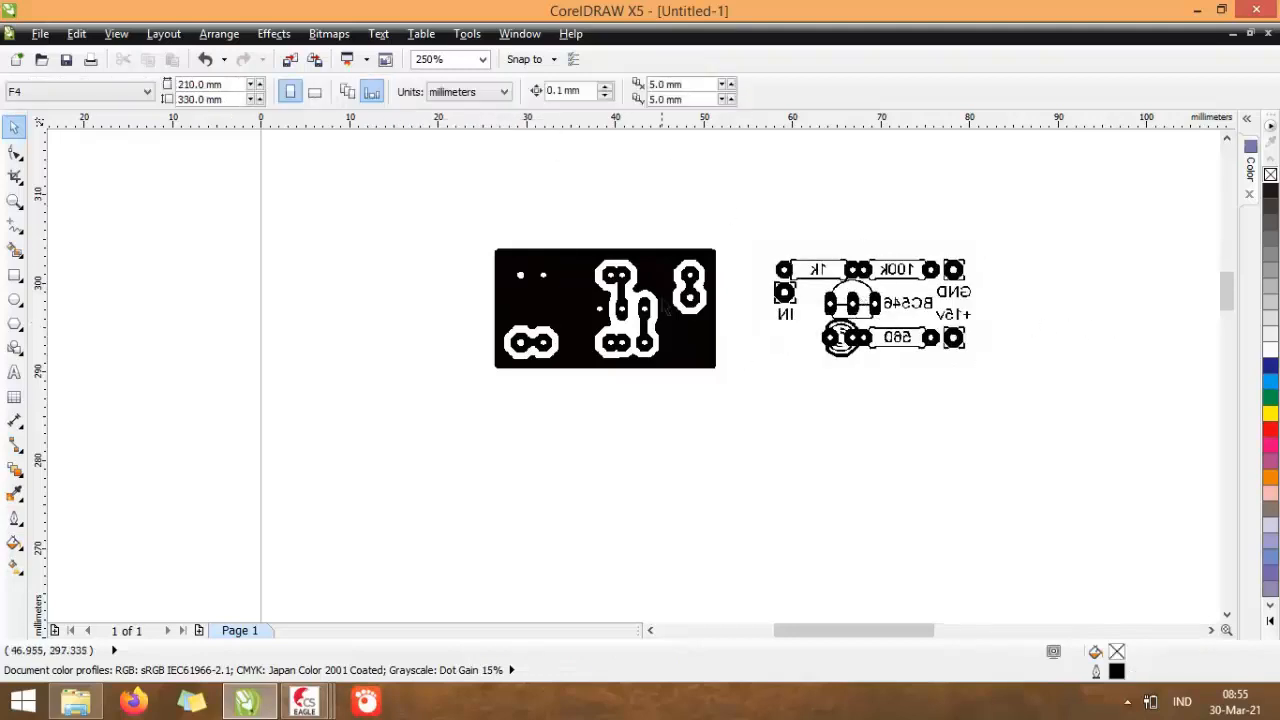
# Move the copper and mirrored component bitmaps side by side into the page's upper-left corner
pyautogui.moveTo(656, 308); pyautogui.dragTo(457, 246)
pyautogui.moveTo(870, 306); pyautogui.dragTo(649, 250)
pyautogui.click(853, 272)
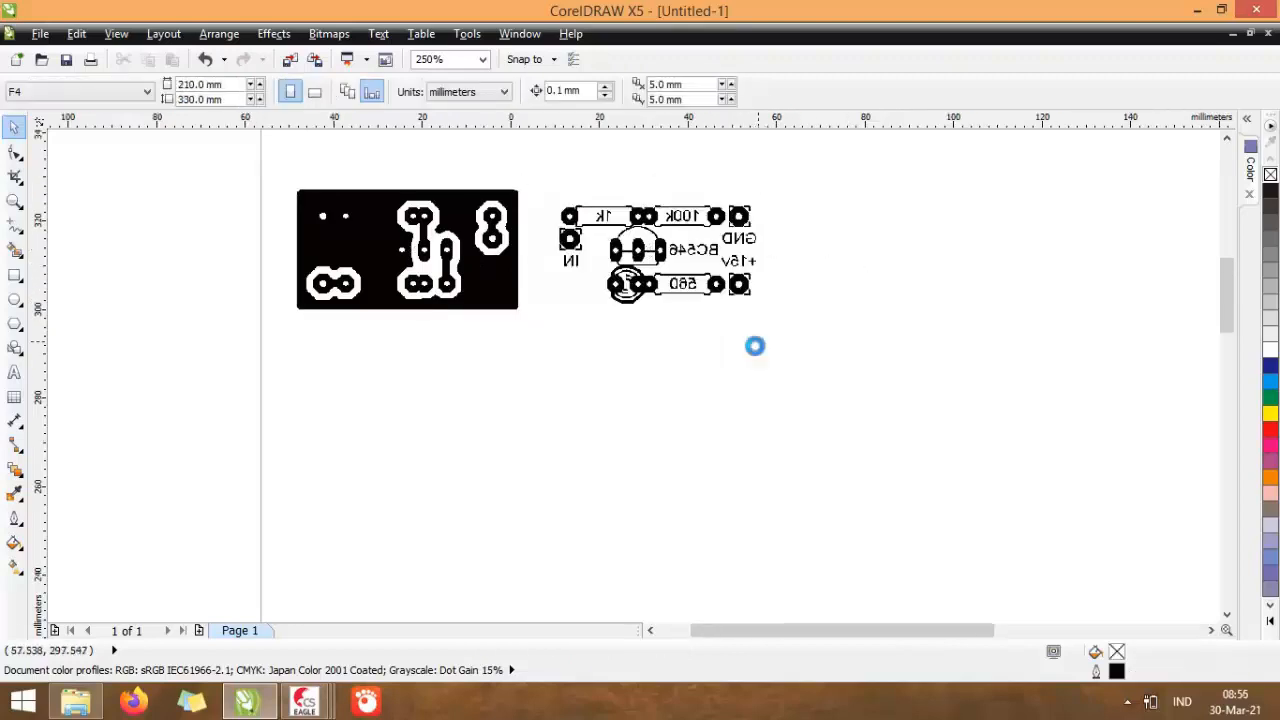
# Export the current document as Untitled-1.pdf in PDF format to the Mulimedia (E:) drive, keeping the Current Proof Settings preset
pyautogui.scroll(-4, 740, 362)
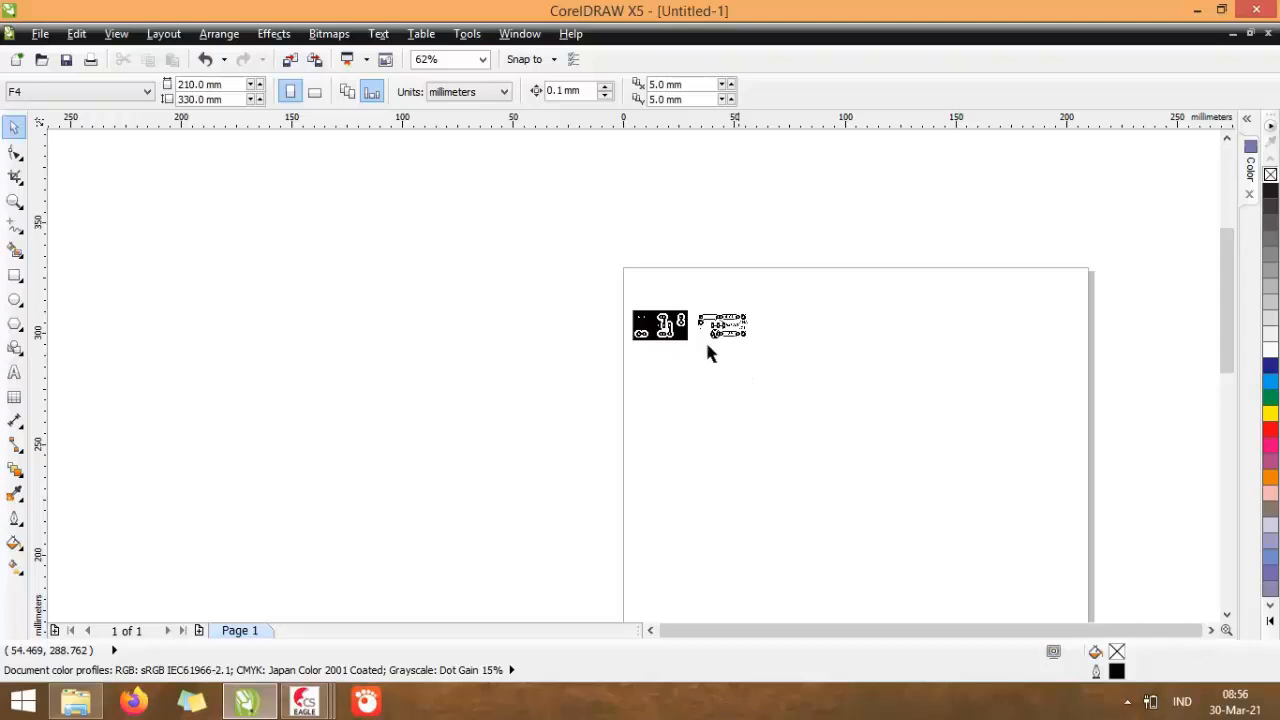
pyautogui.click(40, 34)
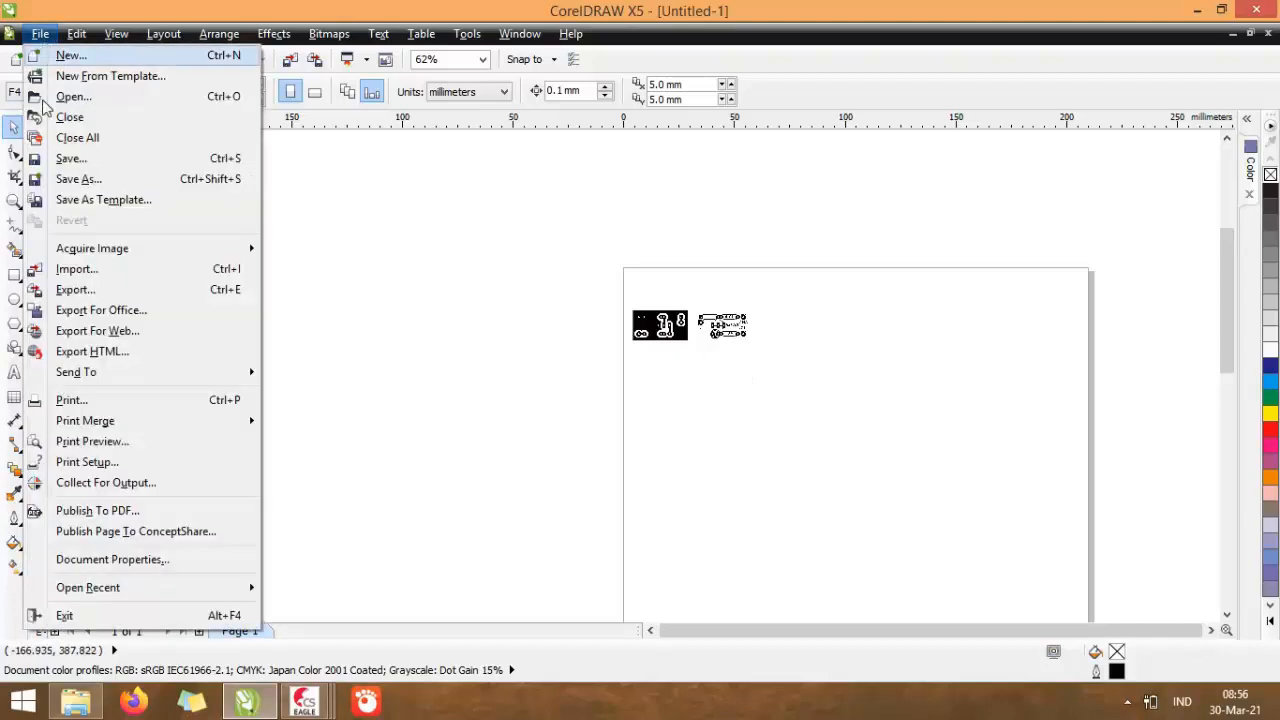
pyautogui.click(151, 293)
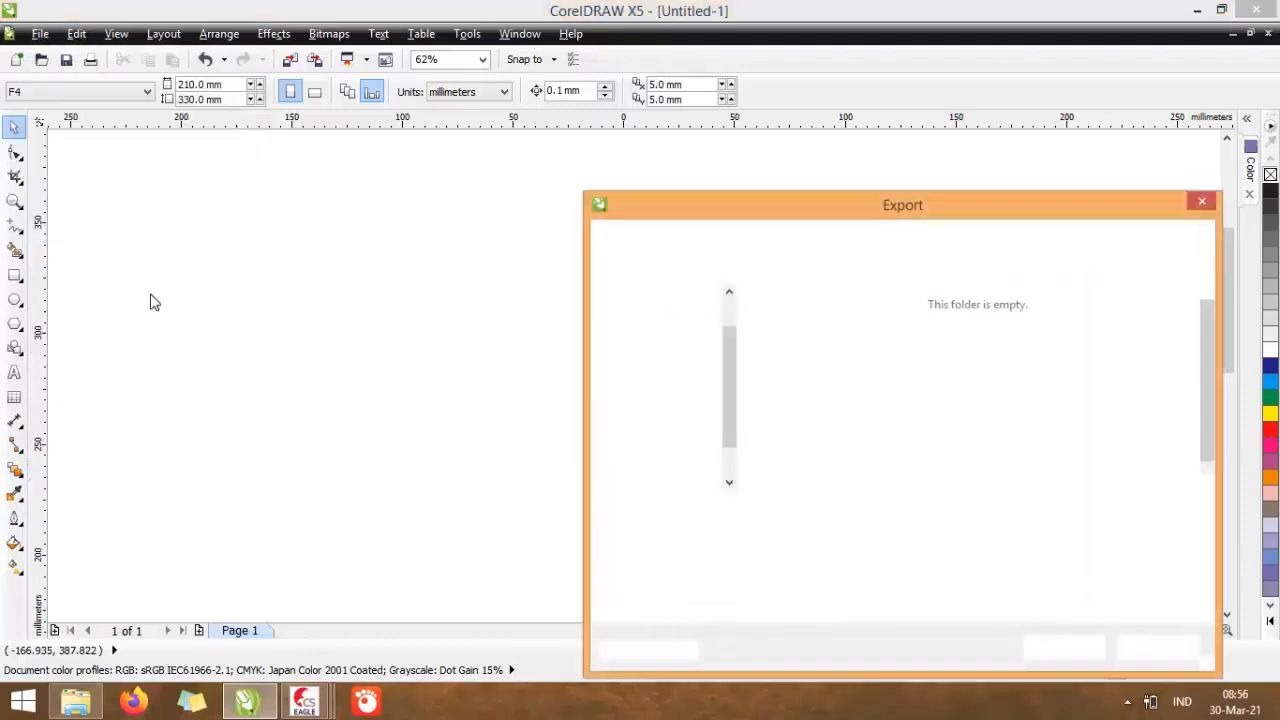
pyautogui.click(893, 534)
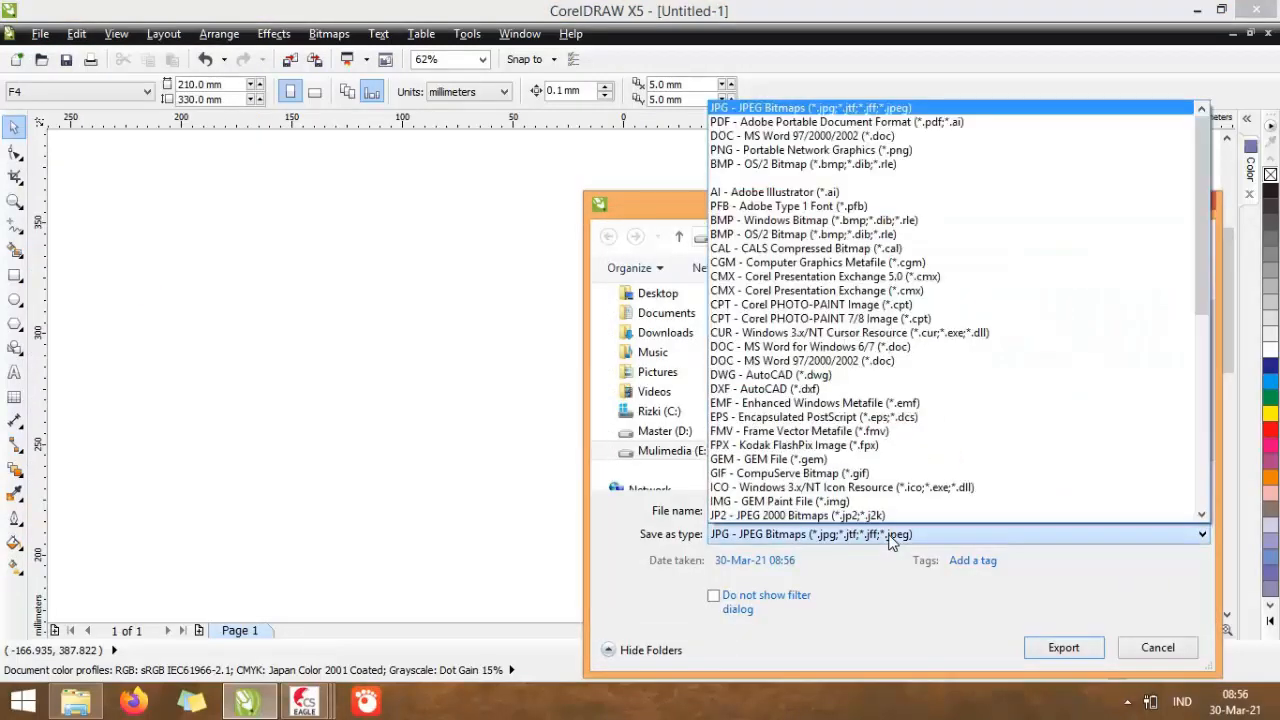
pyautogui.click(811, 122)
pyautogui.moveTo(849, 202); pyautogui.dragTo(649, 59)
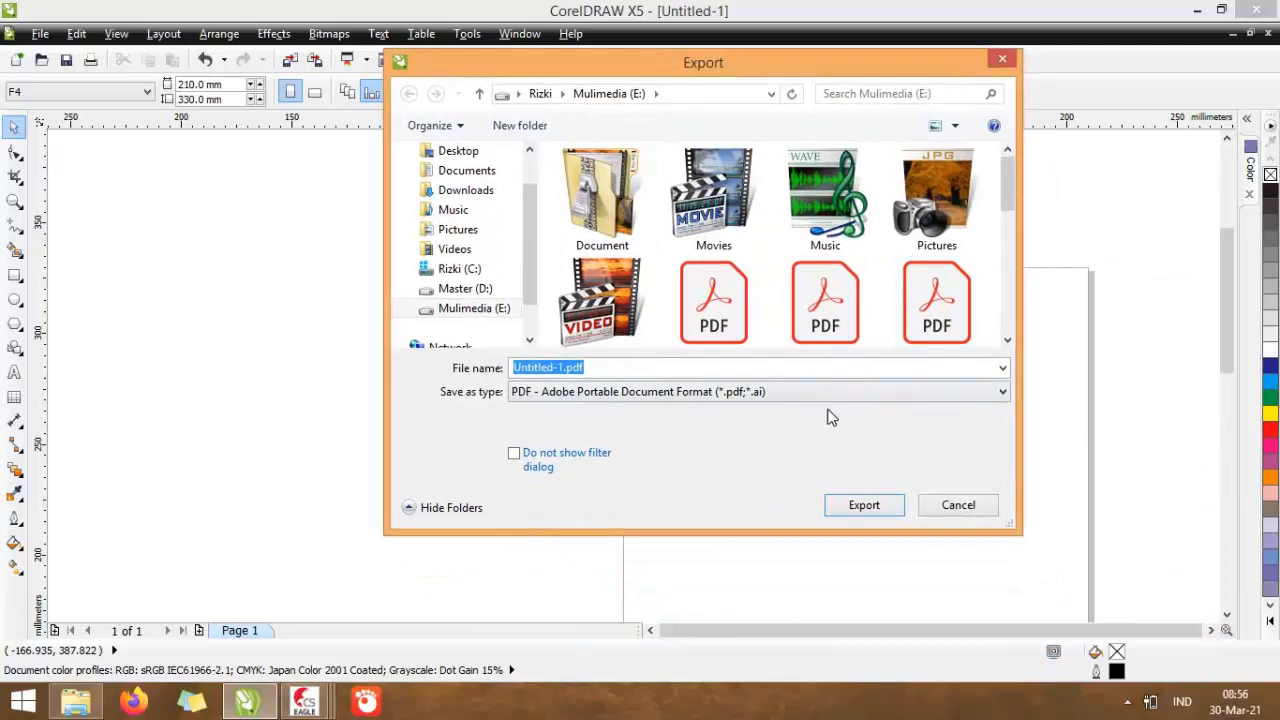
pyautogui.click(864, 505)
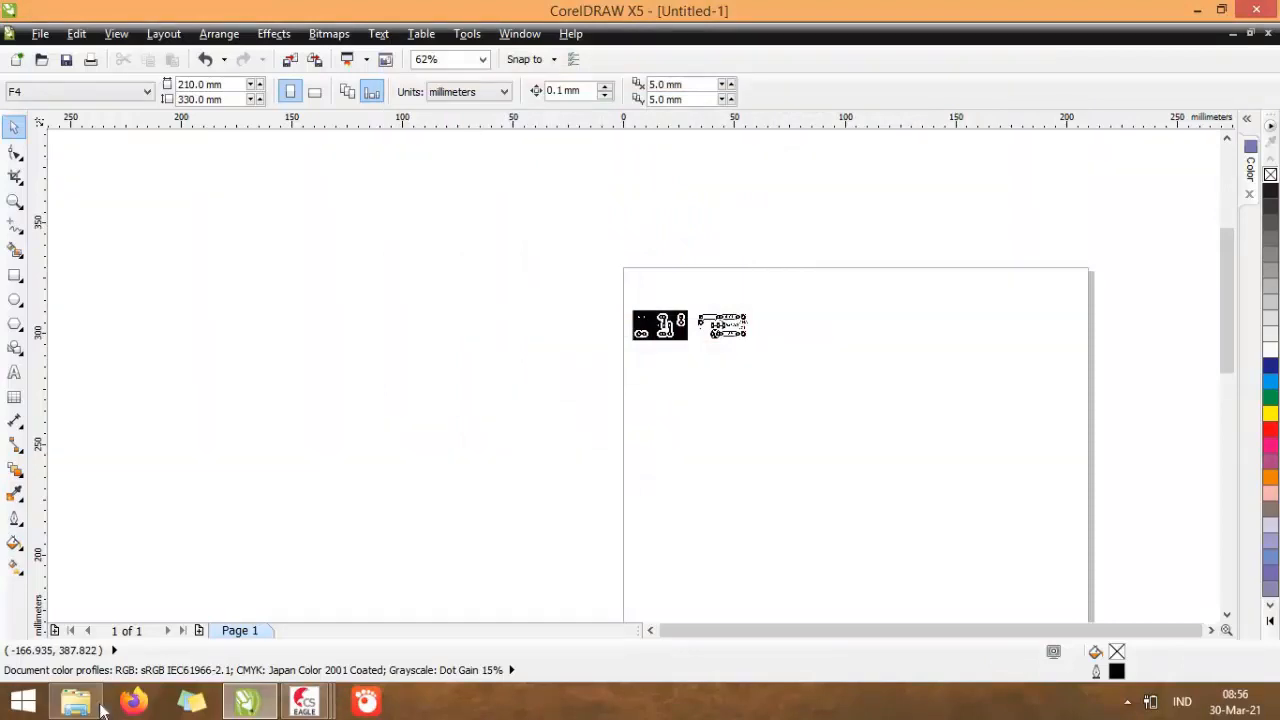
pyautogui.click(76, 702)
pyautogui.click(84, 380)
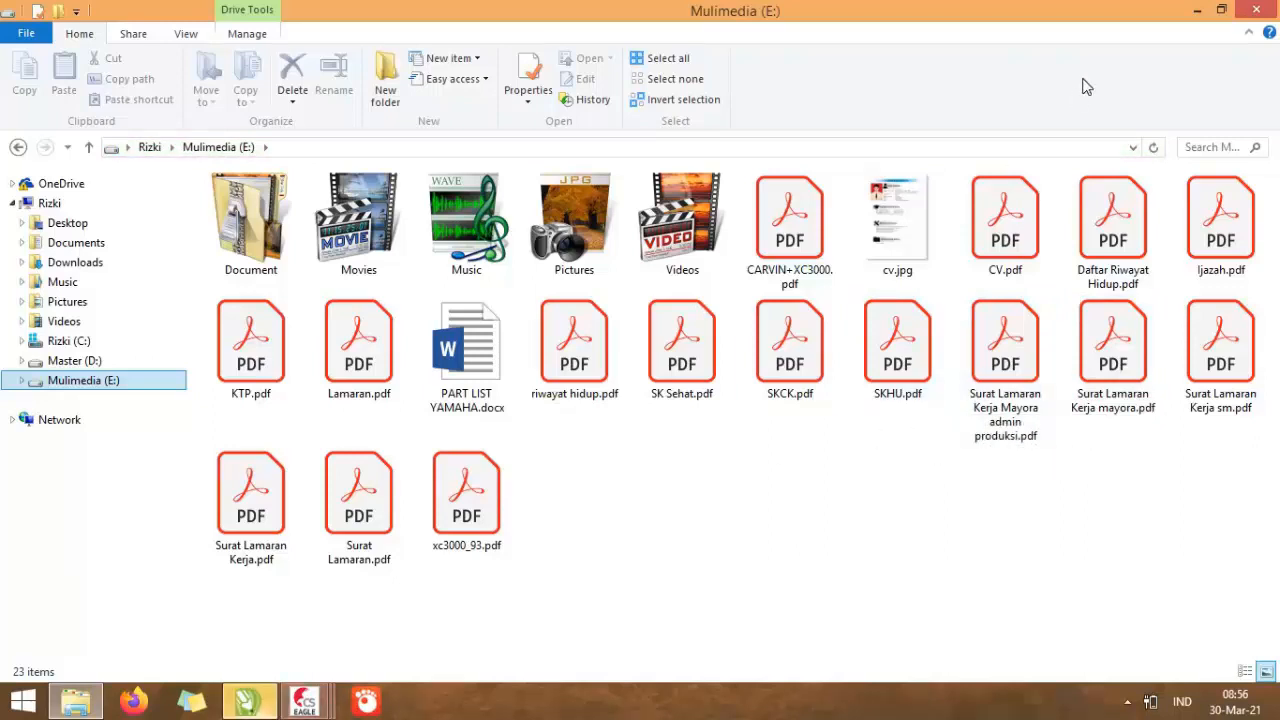
pyautogui.click(1196, 12)
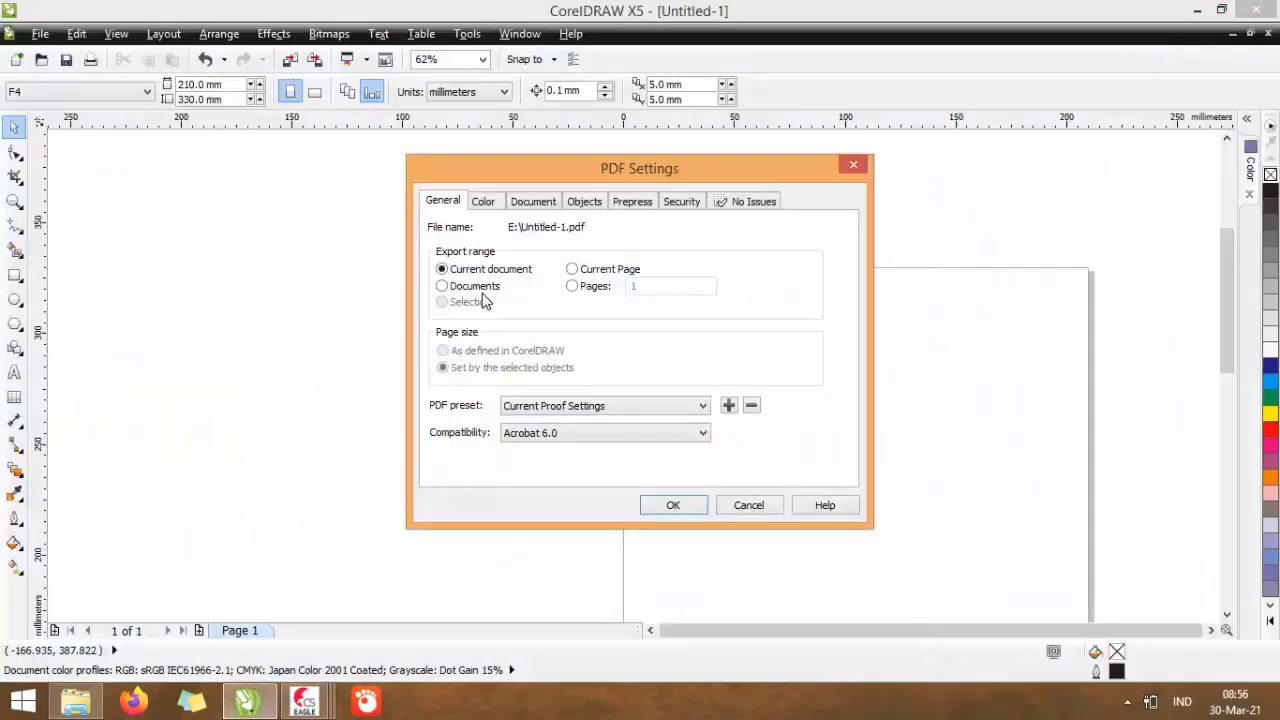
pyautogui.click(670, 507)
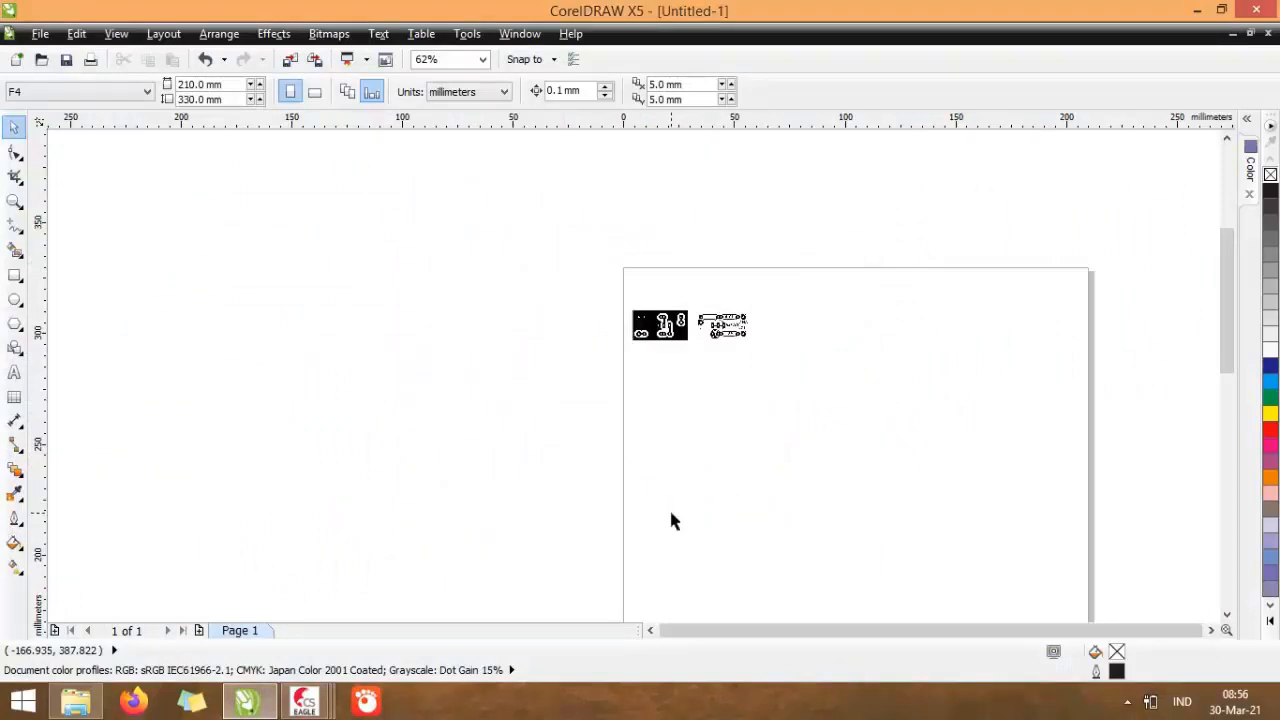
# Open Untitled-1.pdf from the Mulimedia (E:) drive to check it, and close CorelDRAW without saving the drawing
pyautogui.click(76, 700)
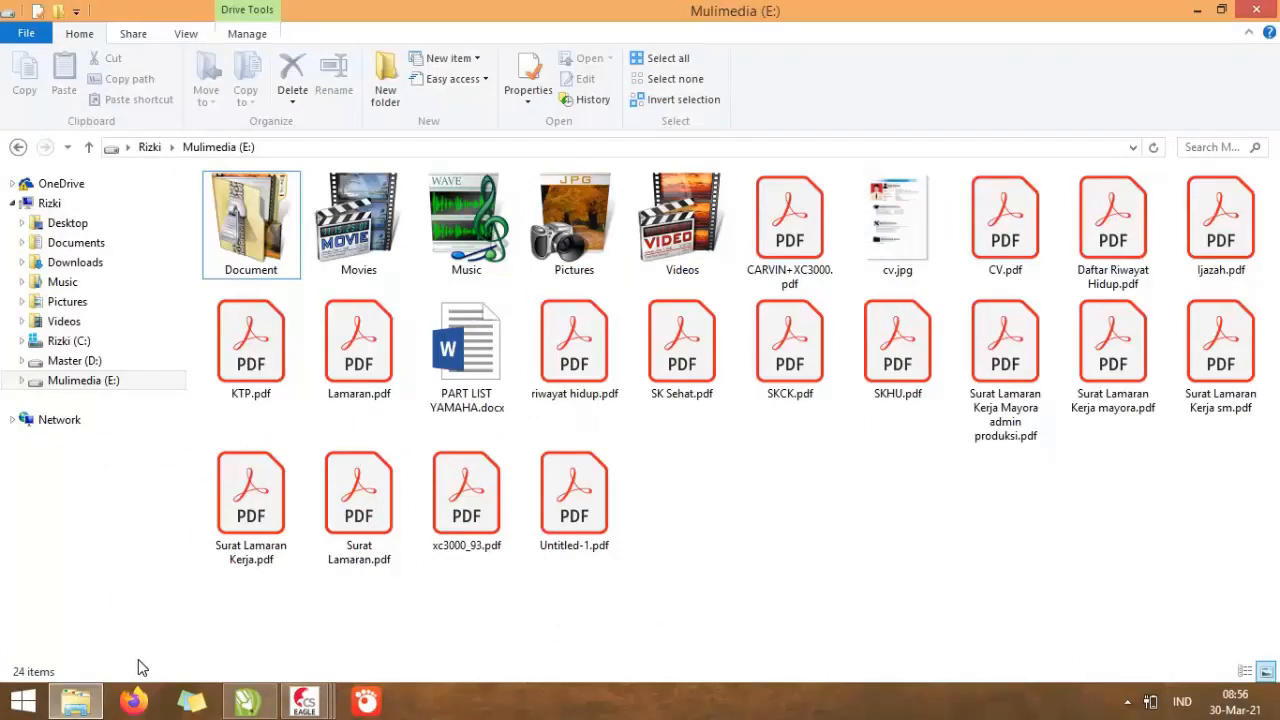
pyautogui.click(562, 495)
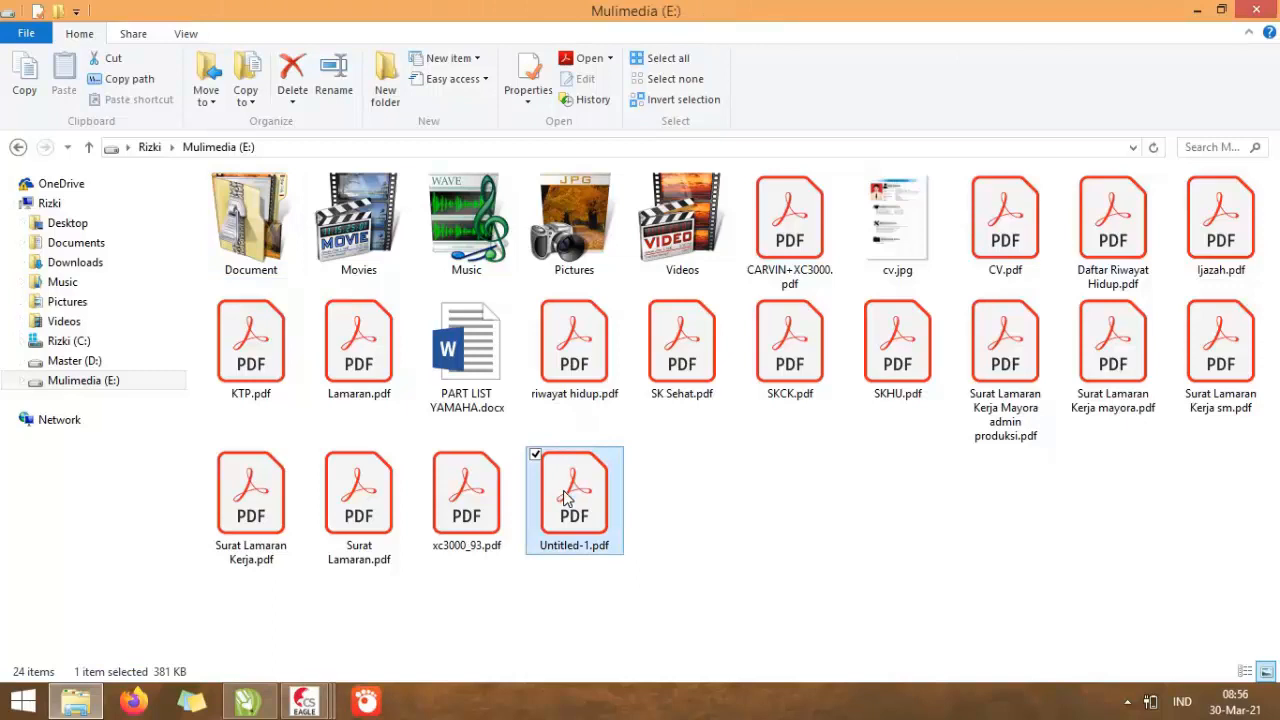
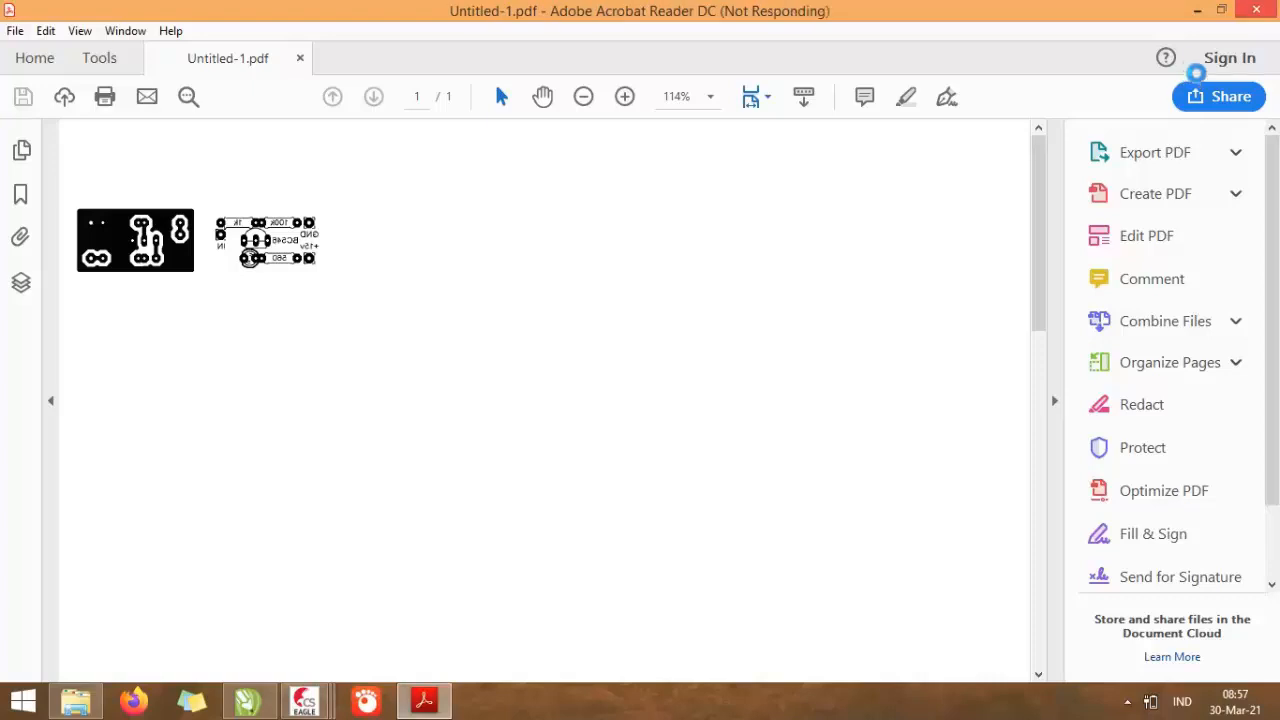
pyautogui.click(247, 701)
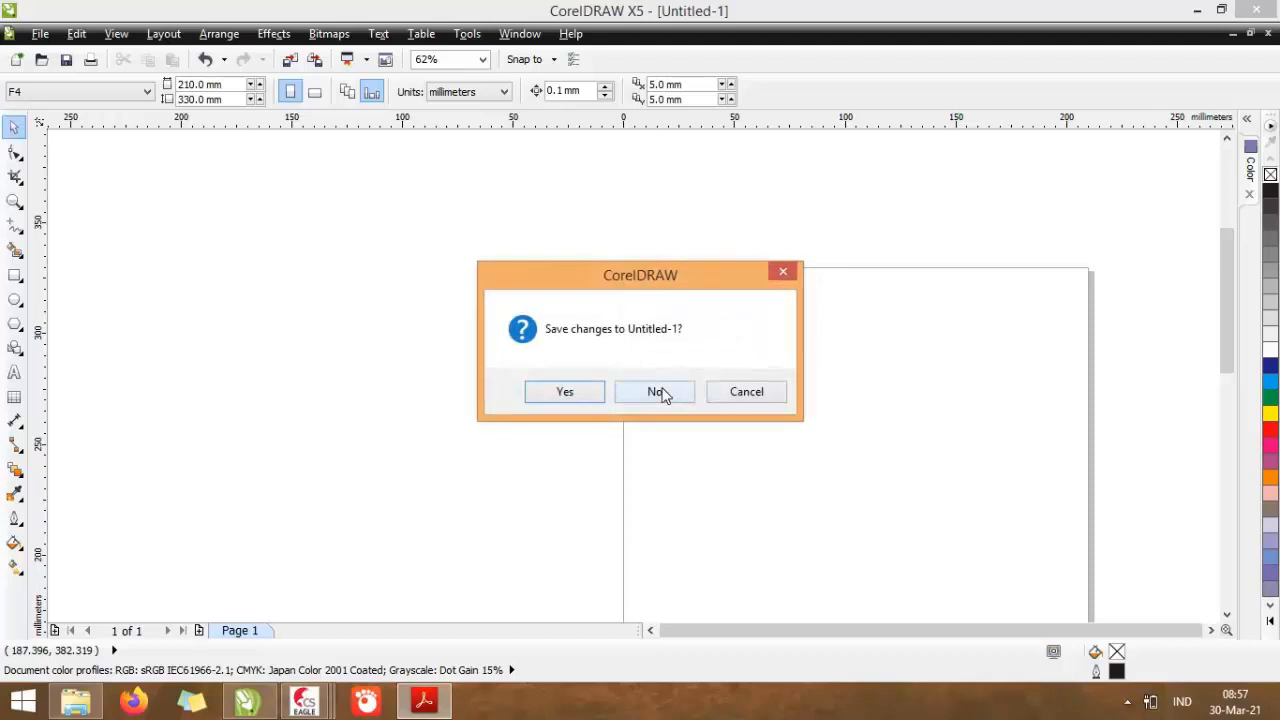
pyautogui.click(656, 391)
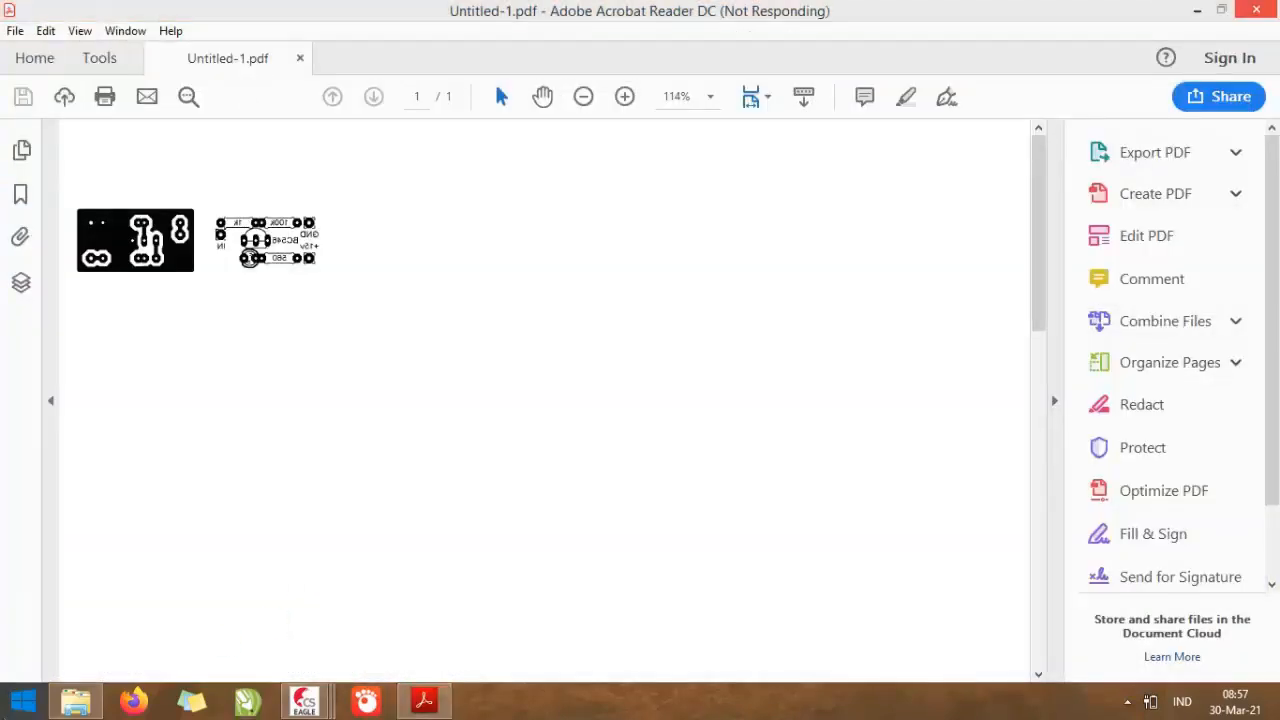
# Launch Word 2013 from the Start screen and minimise the File Explorer window to get back to the EAGLE board
pyautogui.press('super')
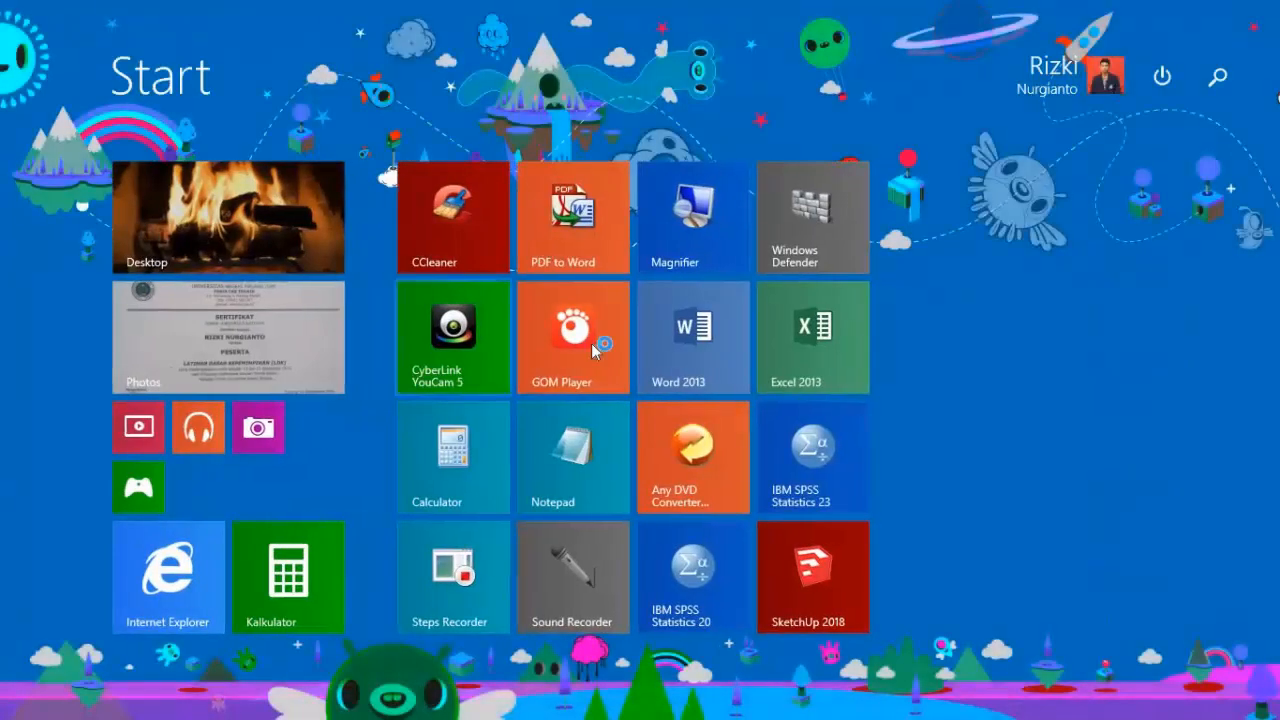
pyautogui.click(694, 336)
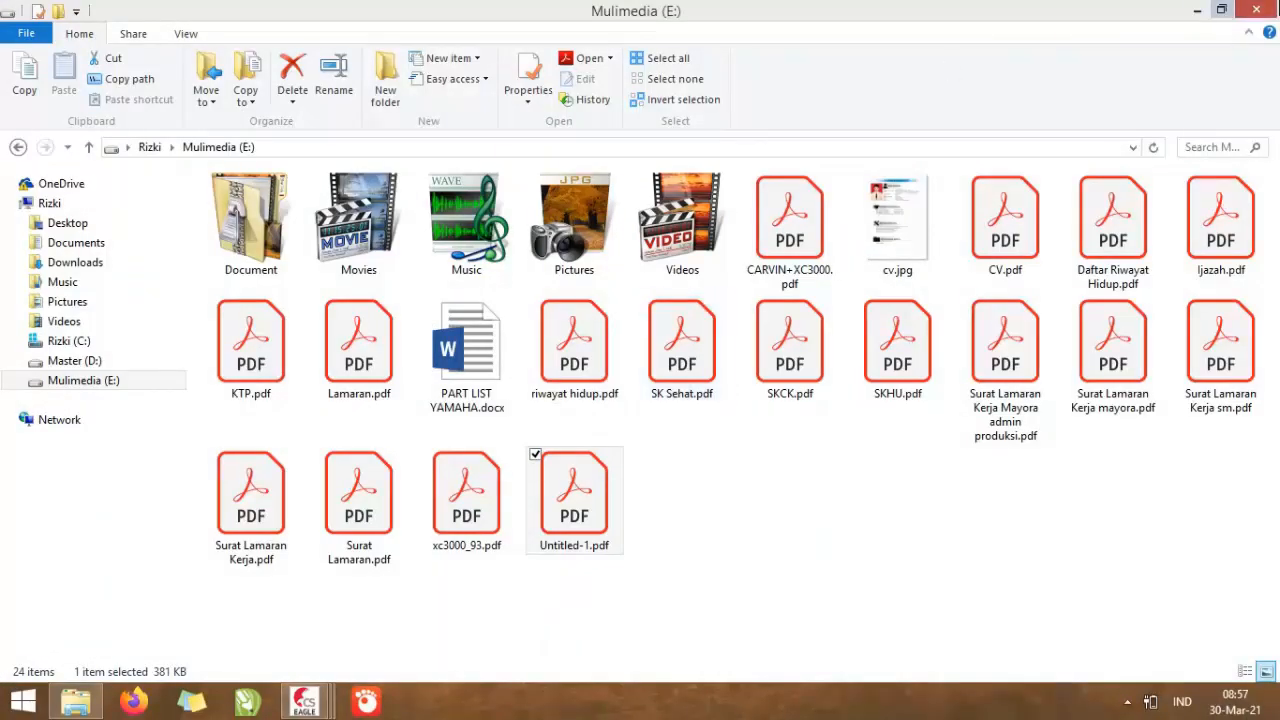
pyautogui.click(1197, 10)
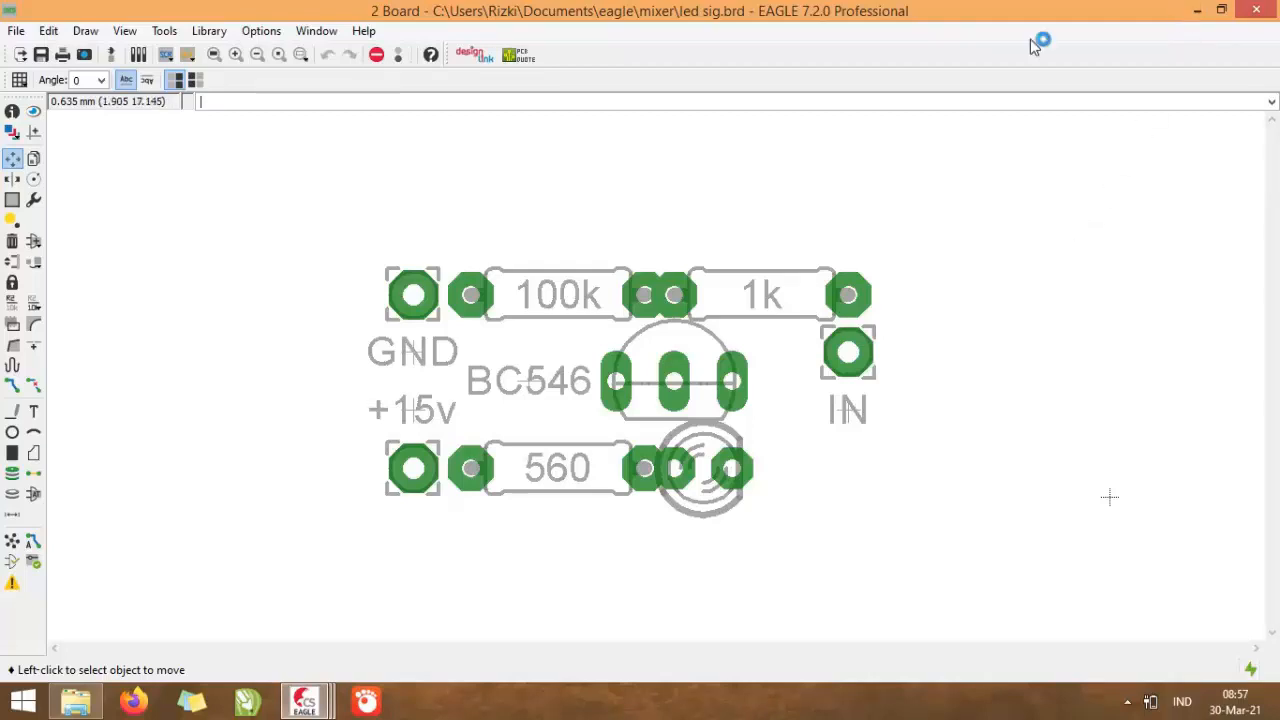
# Set the board layout's background colour to black in EAGLE's user interface settings
pyautogui.click(261, 31)
pyautogui.click(284, 96)
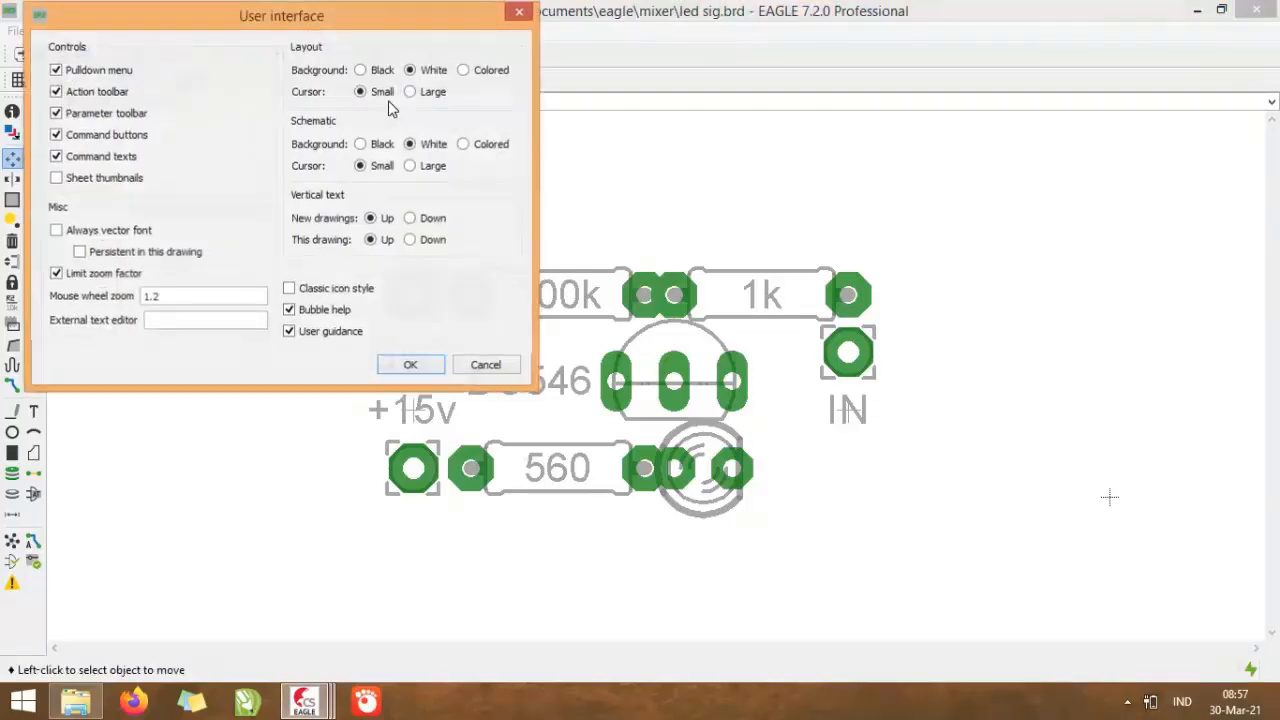
pyautogui.click(411, 366)
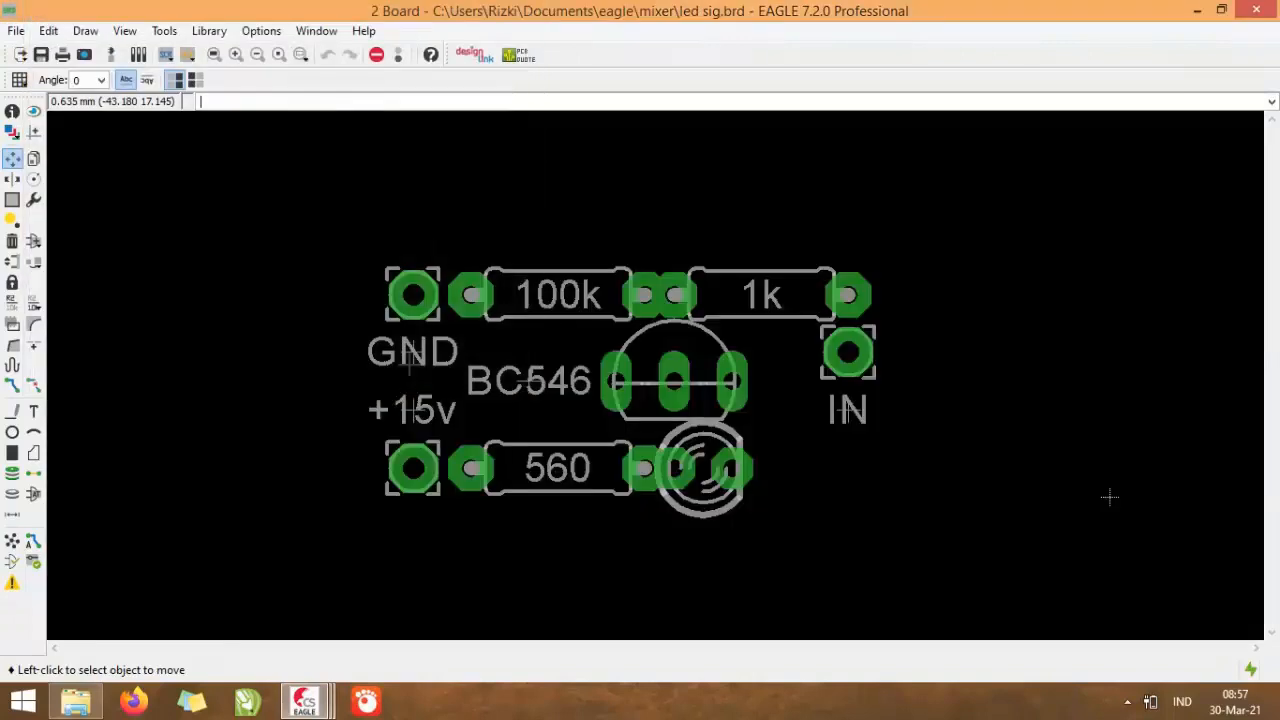
# Turn on the display of the Bottom and Top layers of the board
pyautogui.click(13, 133)
pyautogui.click(42, 106)
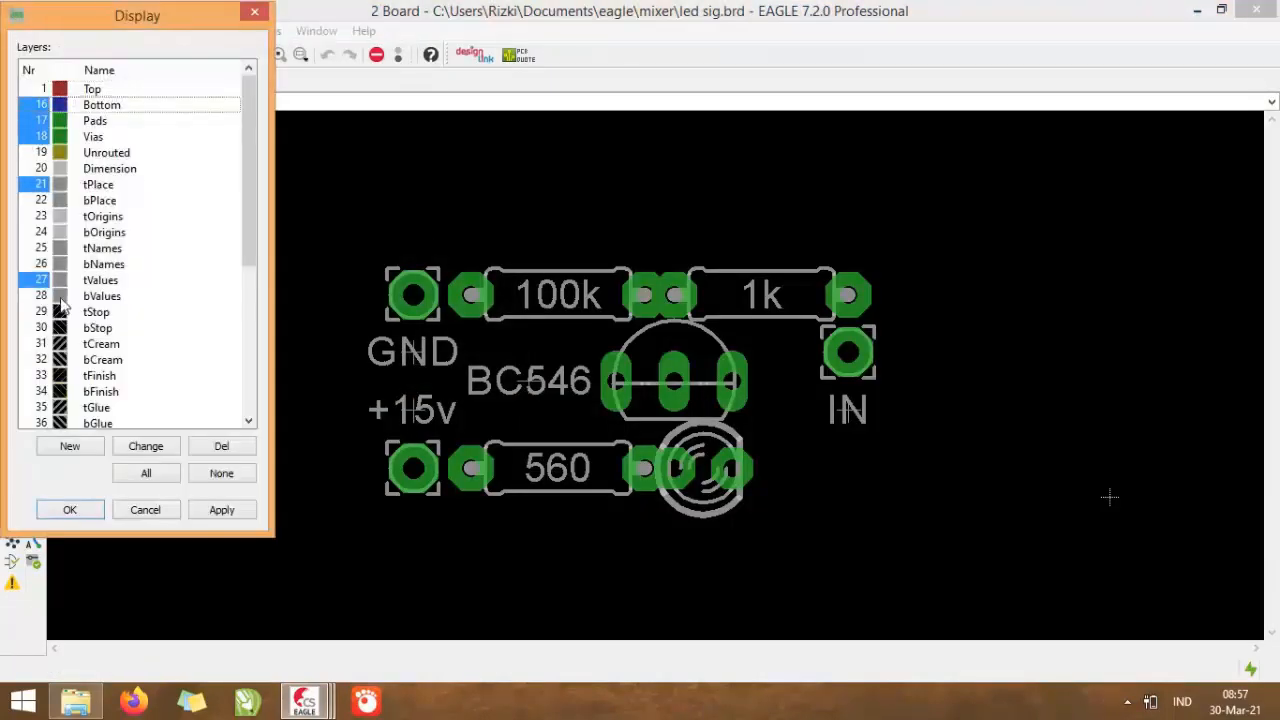
pyautogui.click(65, 509)
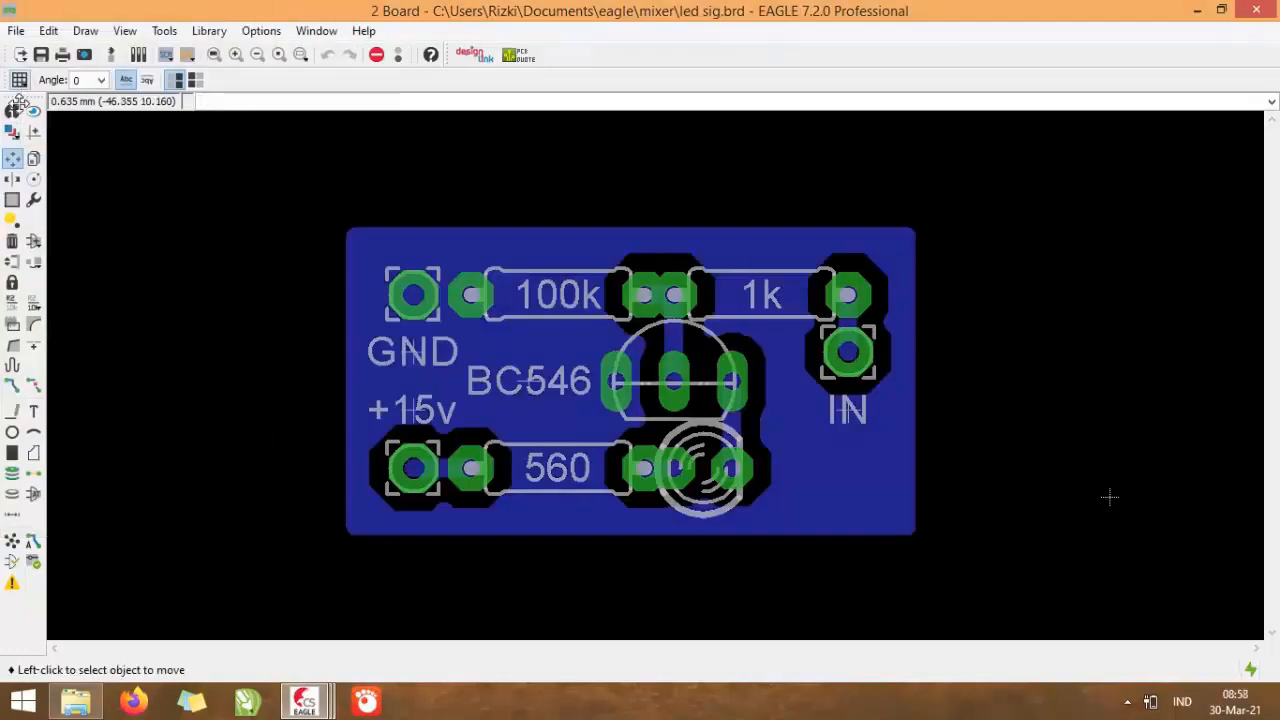
pyautogui.click(14, 135)
pyautogui.click(40, 89)
pyautogui.click(70, 510)
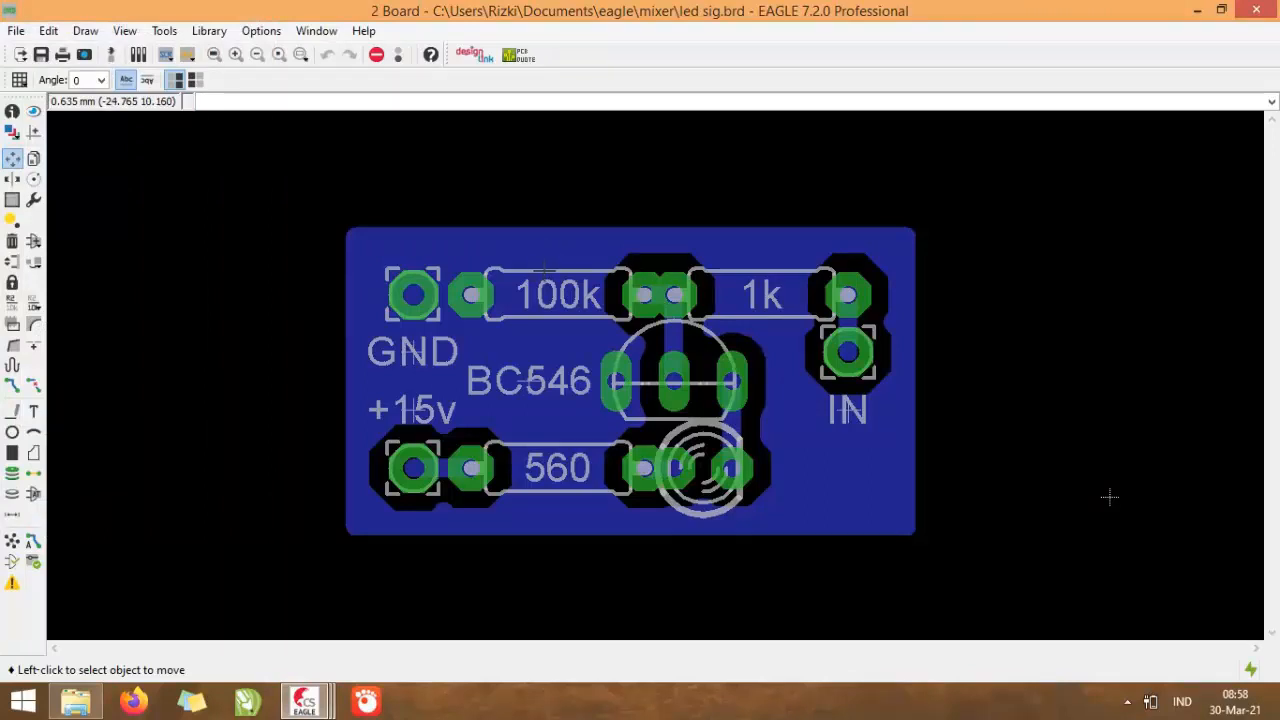
# Add a horizontal dimension for the board's width just above its upper edge
pyautogui.click(12, 515)
pyautogui.click(611, 228)
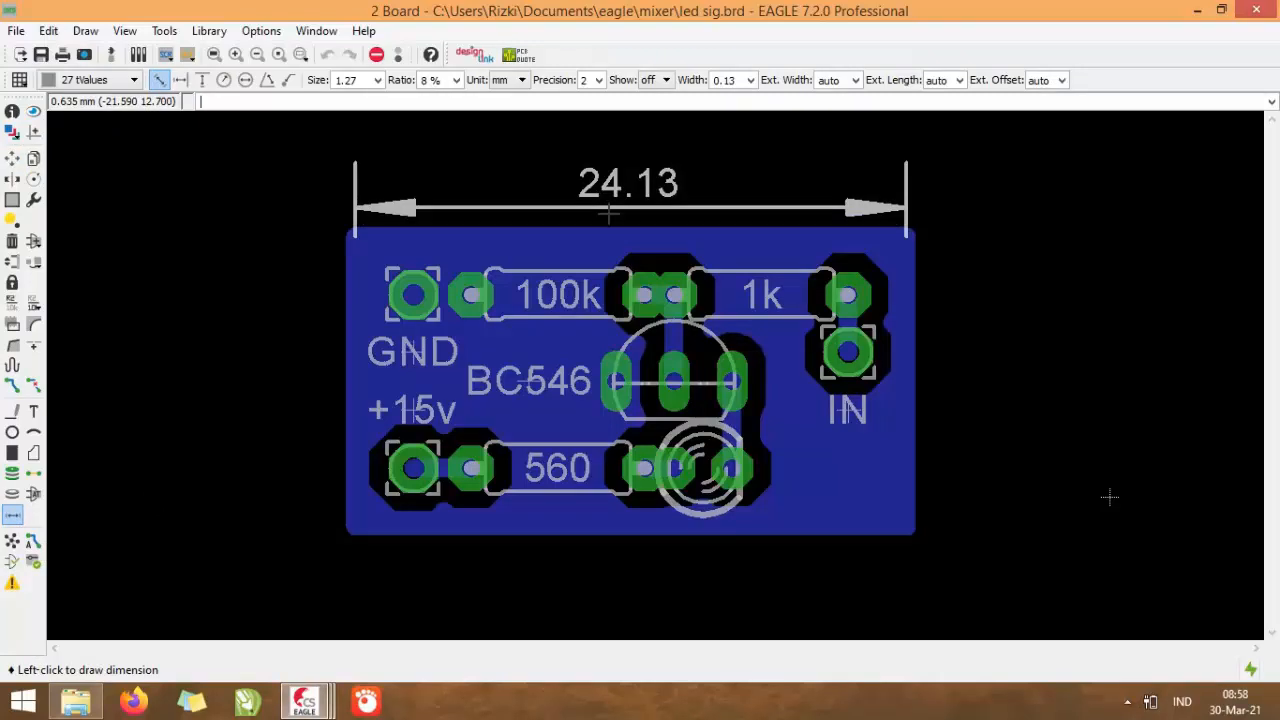
pyautogui.click(608, 212)
# Move both ends of the width dimension outwards past the board's left and right edges so it spans about 25.4 mm
pyautogui.click(12, 158)
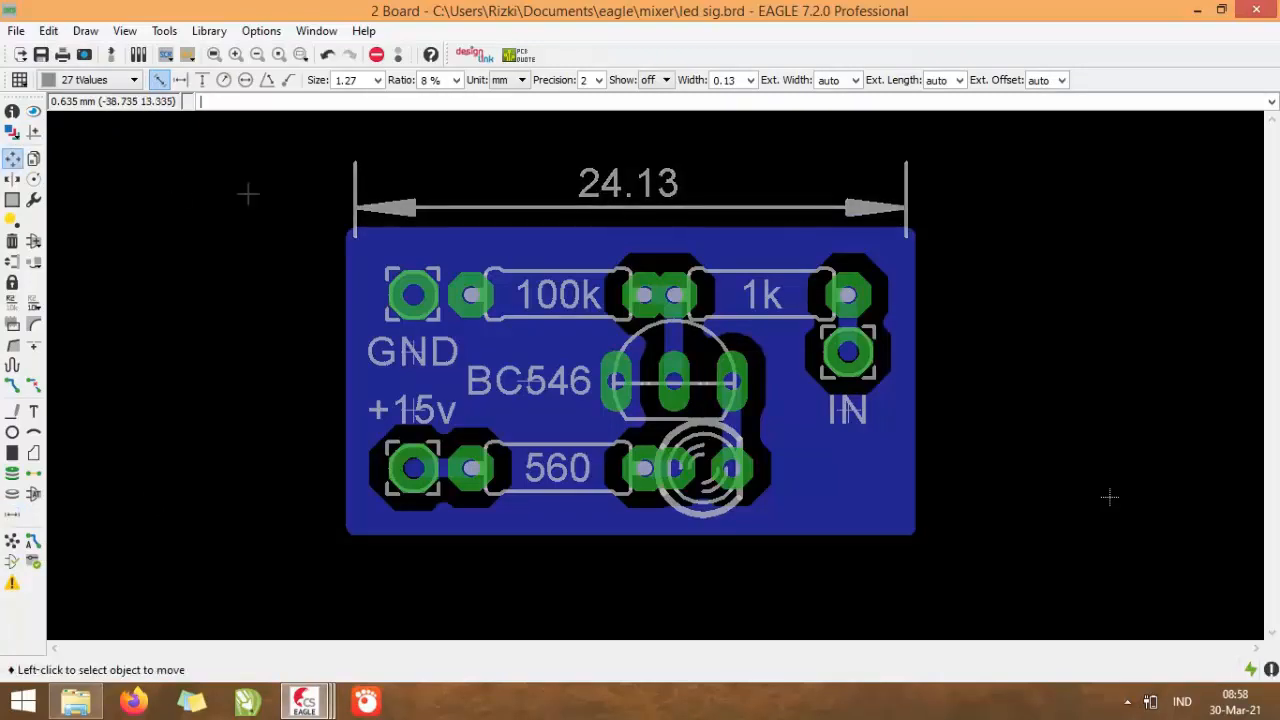
pyautogui.scroll(1, 333, 209)
pyautogui.scroll(2, 333, 209)
pyautogui.click(362, 242)
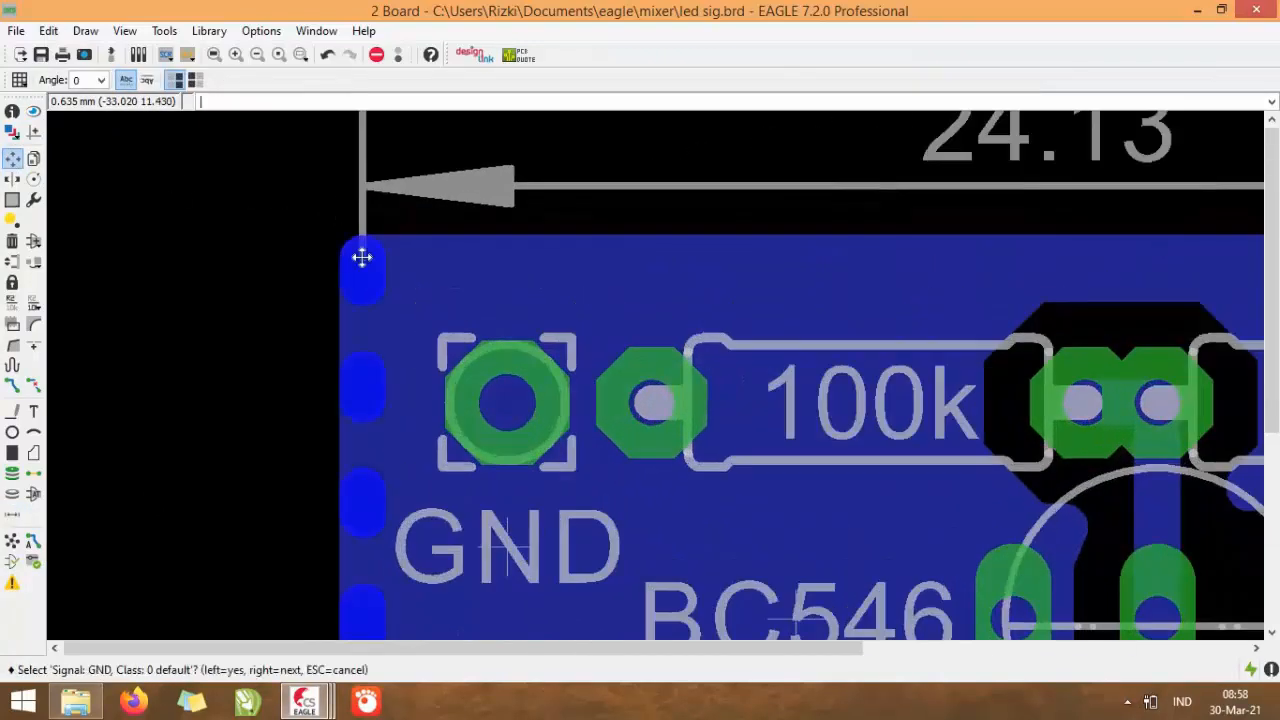
pyautogui.rightClick(362, 258)
pyautogui.click(362, 262)
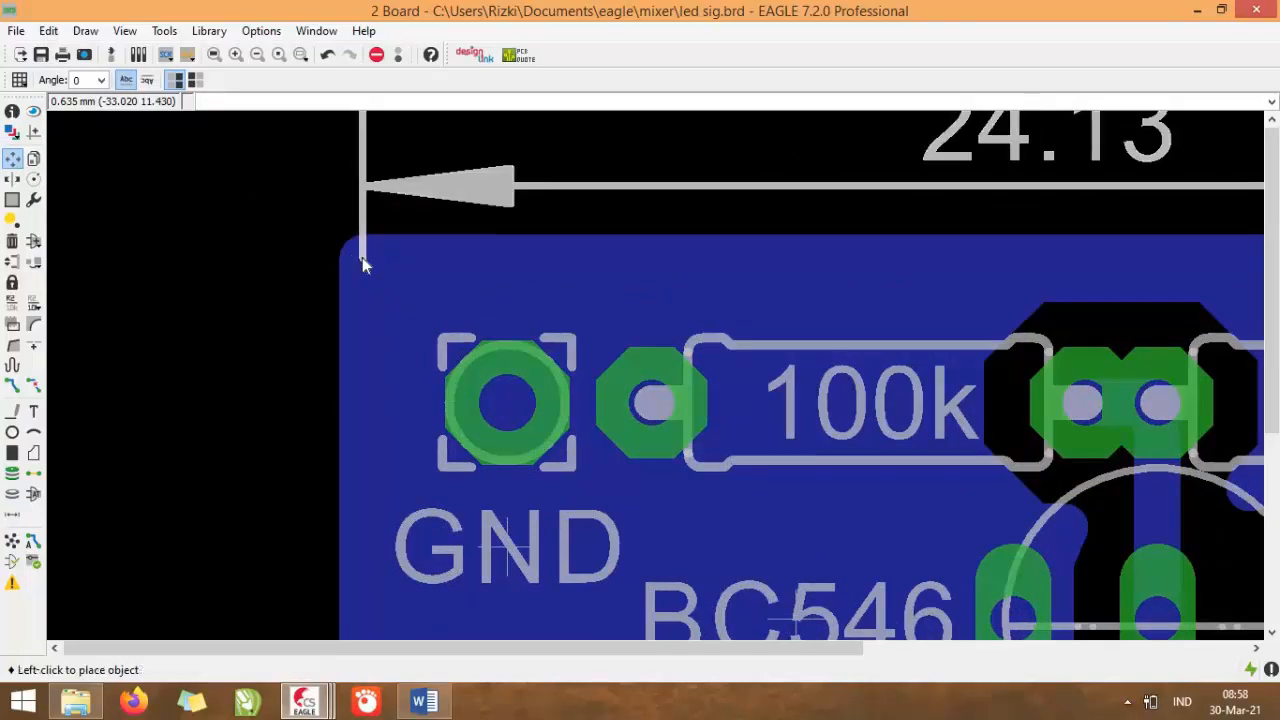
pyautogui.click(325, 260)
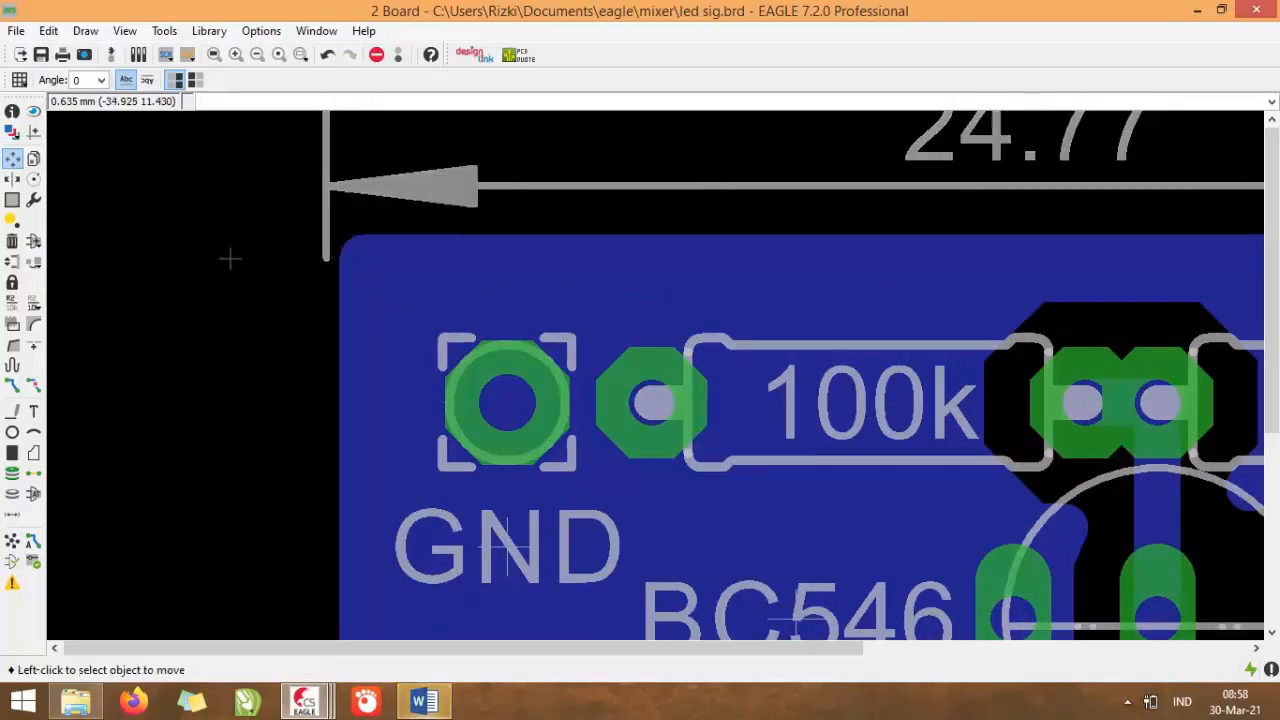
pyautogui.scroll(-4, 232, 260)
pyautogui.scroll(4, 712, 228)
pyautogui.click(712, 228)
pyautogui.click(734, 230)
pyautogui.scroll(-4, 882, 238)
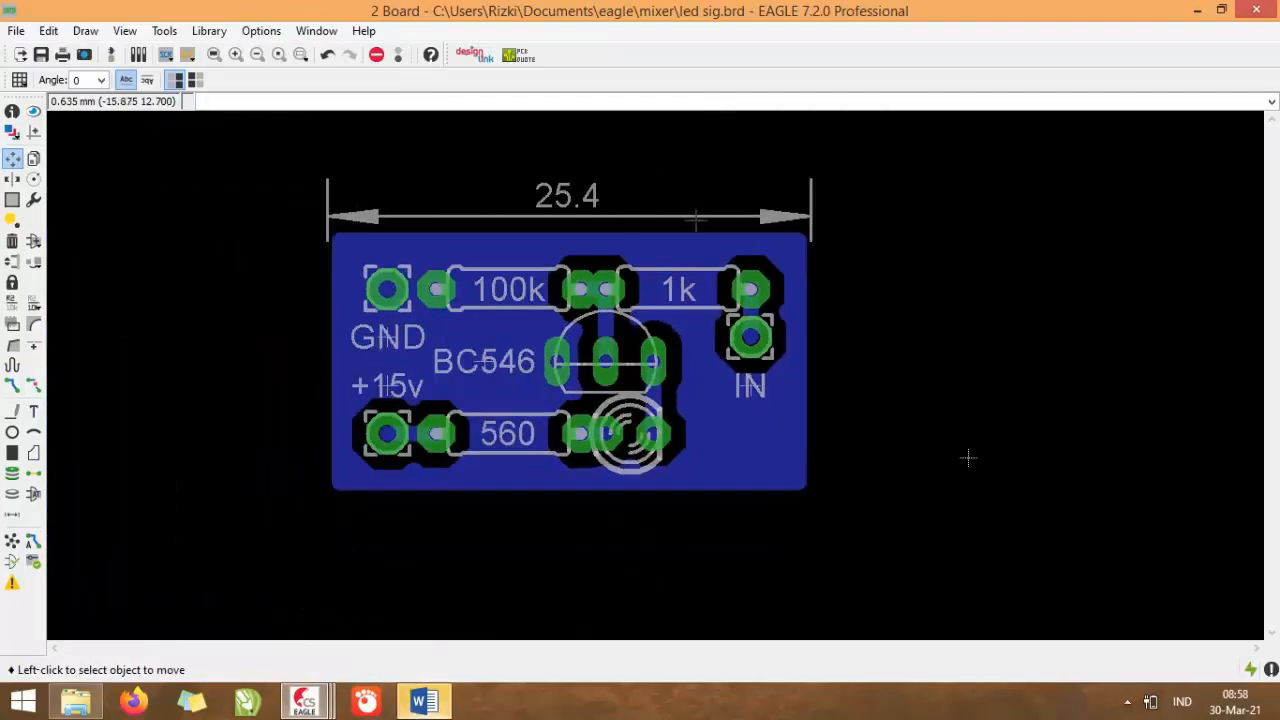
# Add a vertical dimension for the board's height beside its left edge
pyautogui.click(12, 514)
pyautogui.click(333, 367)
pyautogui.click(315, 370)
# Move both ends of the height dimension outwards past the board's upper and lower edges so it spans about 13.97 mm
pyautogui.click(12, 158)
pyautogui.scroll(2, 310, 225)
pyautogui.click(345, 244)
pyautogui.rightClick(345, 244)
pyautogui.click(345, 244)
pyautogui.click(345, 230)
pyautogui.scroll(-1, 345, 230)
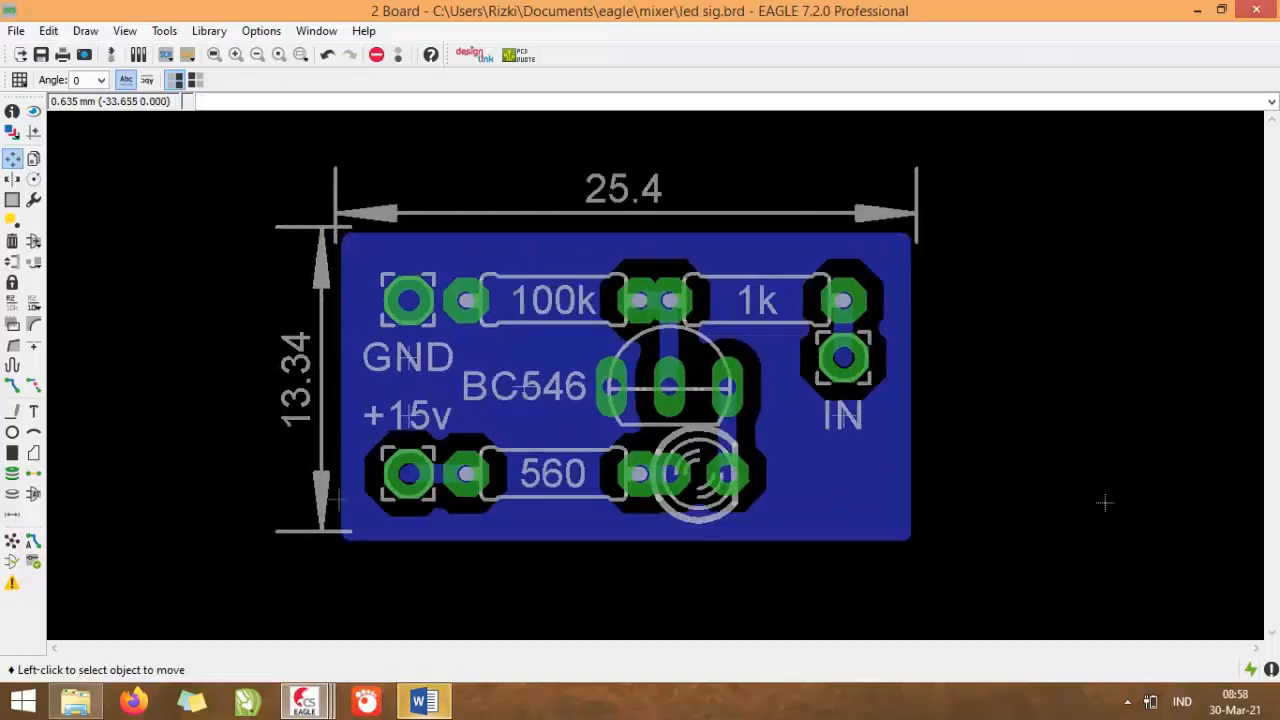
pyautogui.click(348, 532)
pyautogui.click(348, 531)
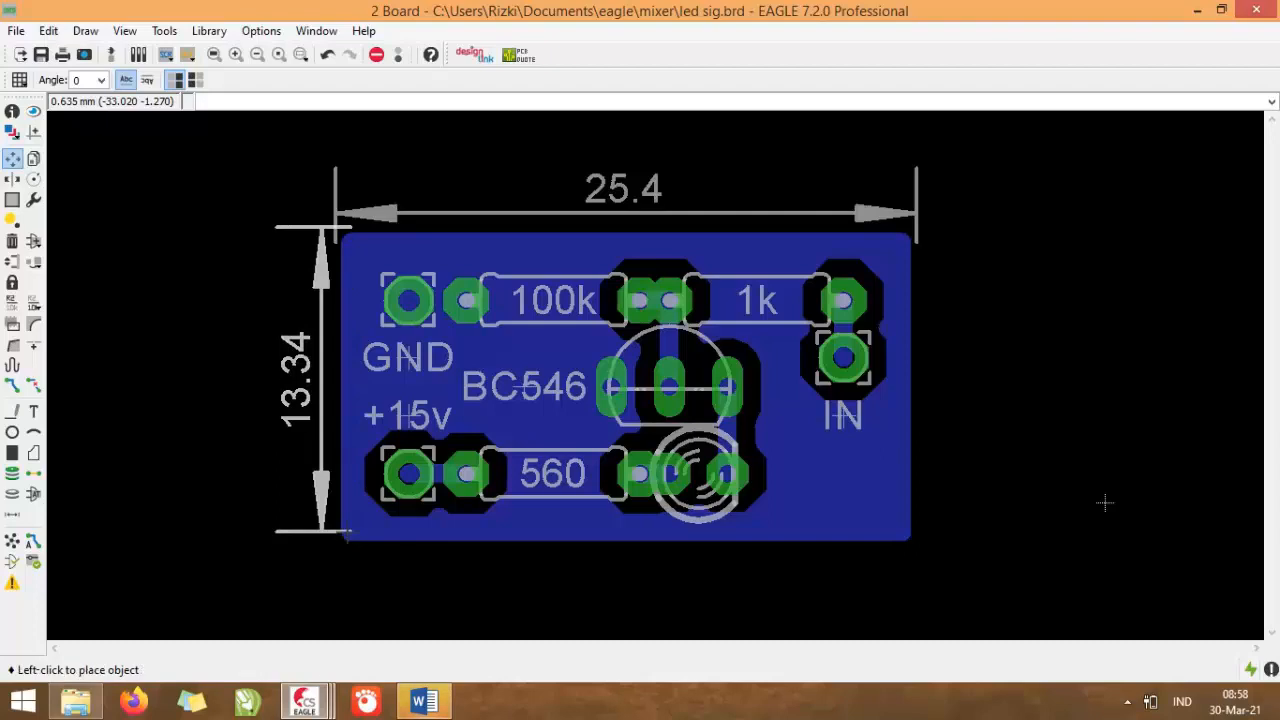
pyautogui.click(348, 545)
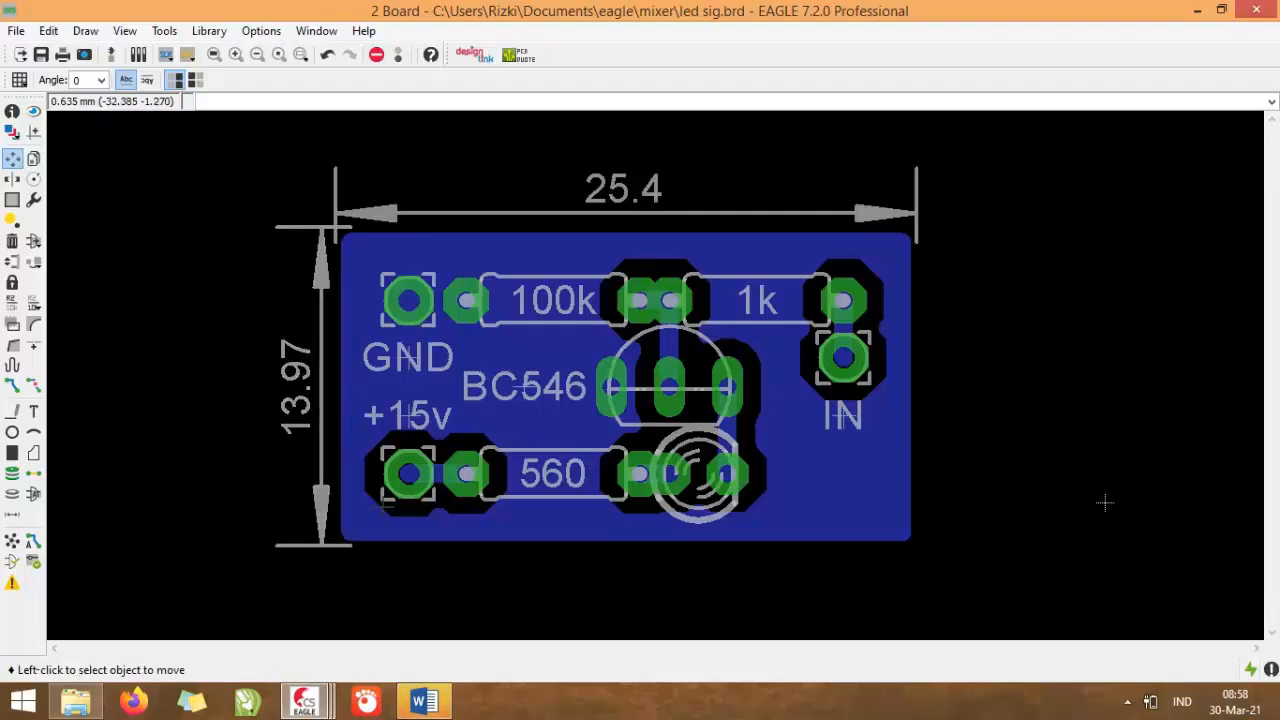
pyautogui.click(909, 236)
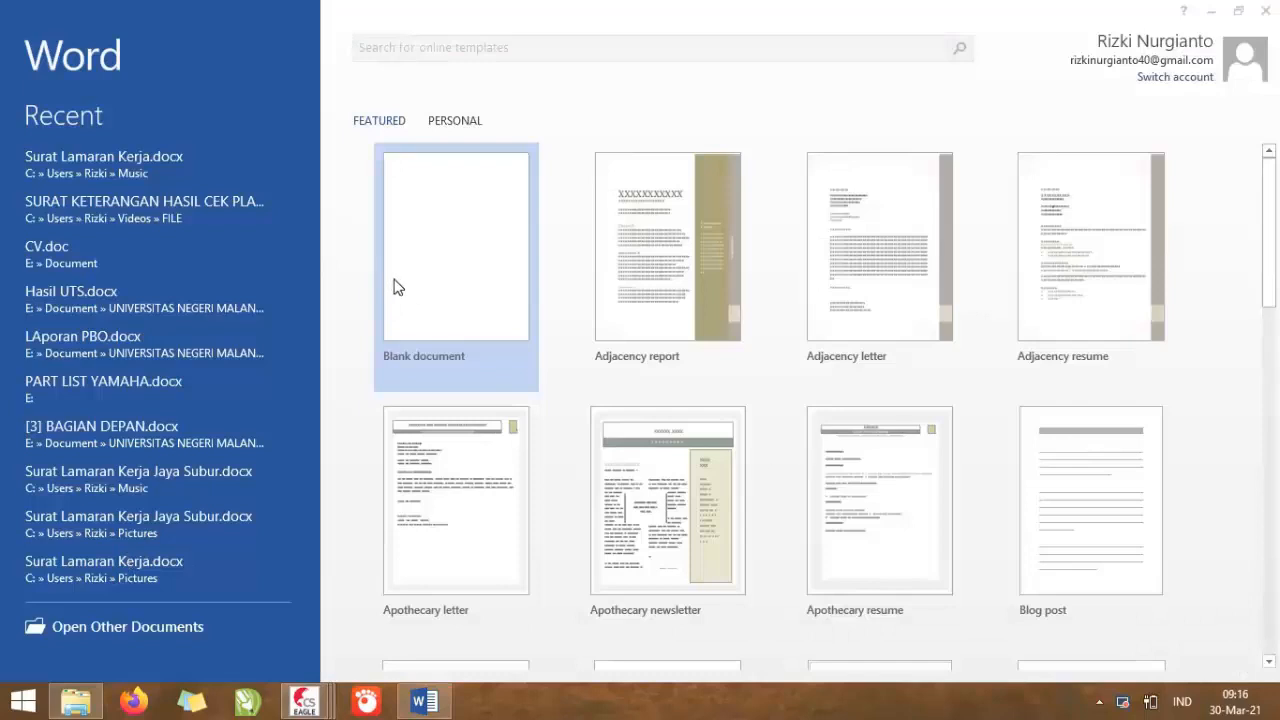
# Create a blank Word document and insert led sig bot.png from the Documents\eagle\mixer folder
pyautogui.click(418, 274)
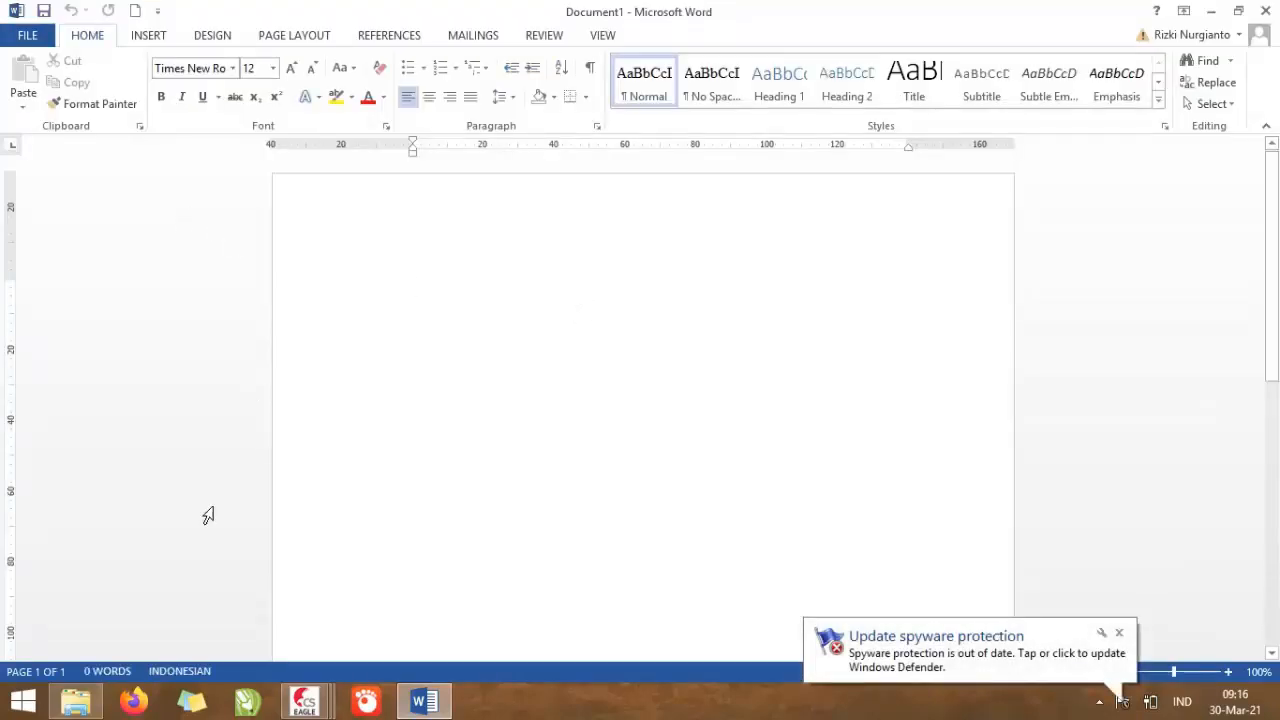
pyautogui.click(89, 691)
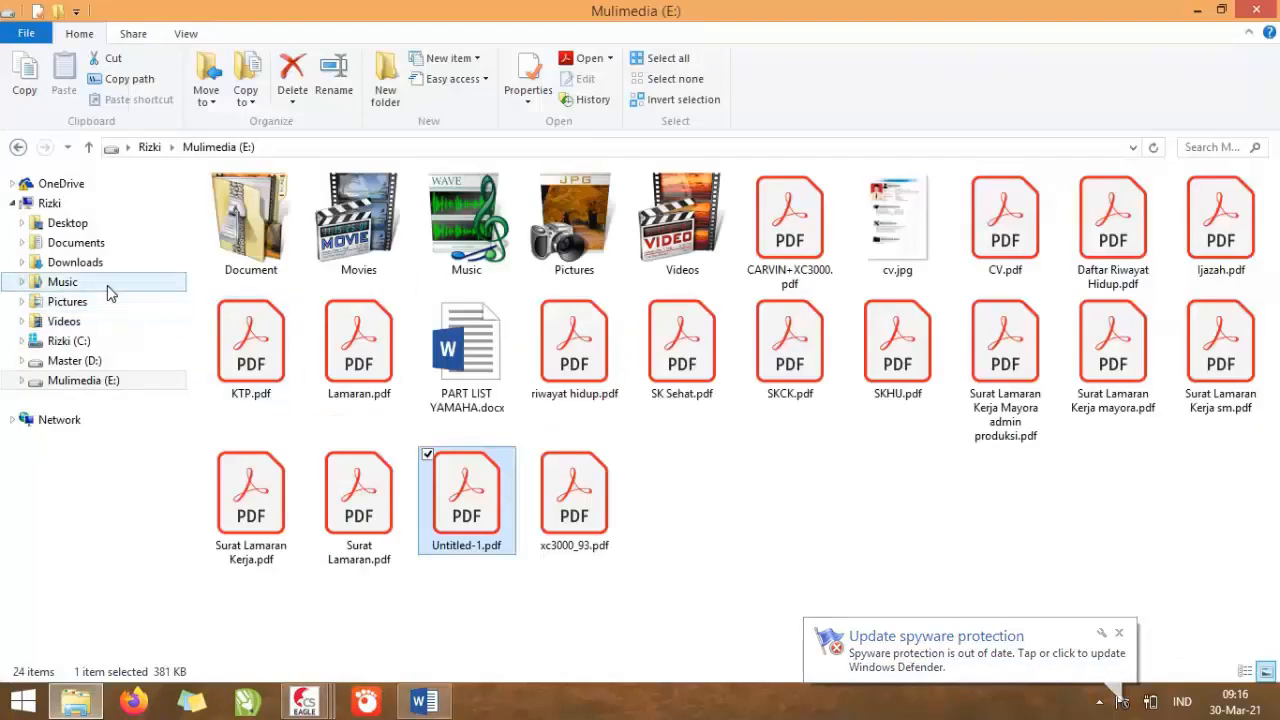
pyautogui.click(98, 247)
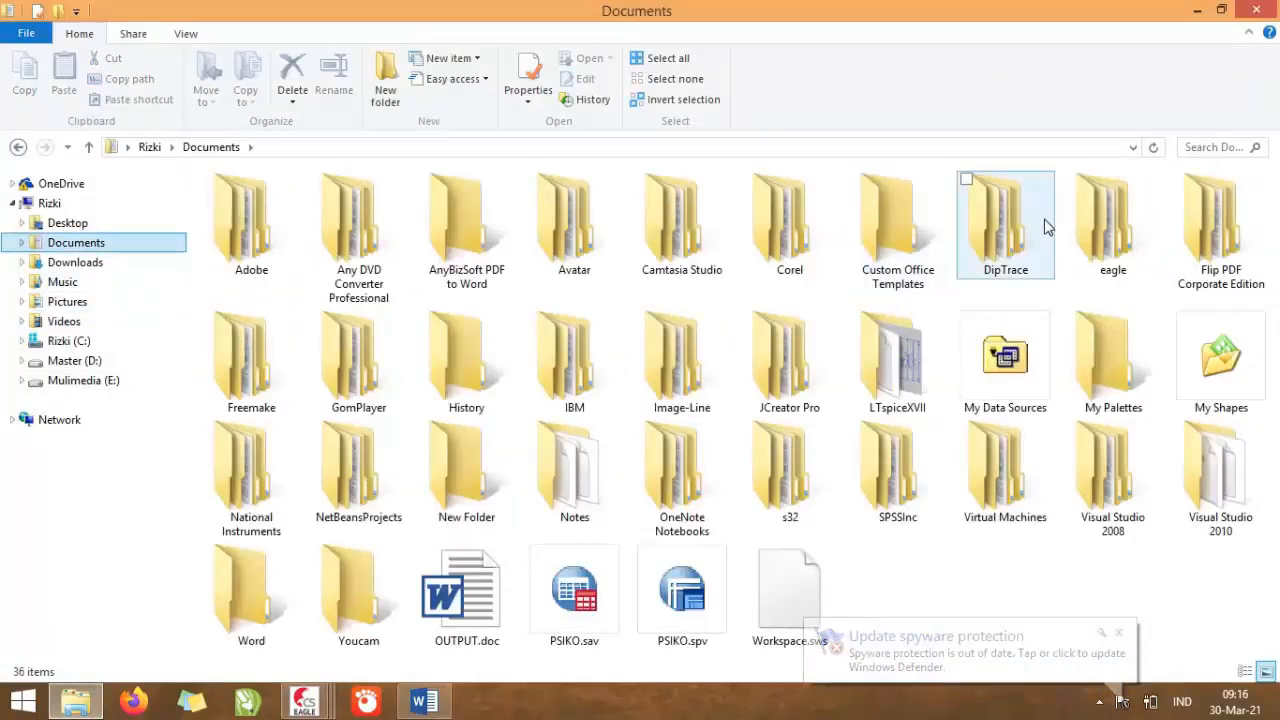
pyautogui.doubleClick(1114, 210)
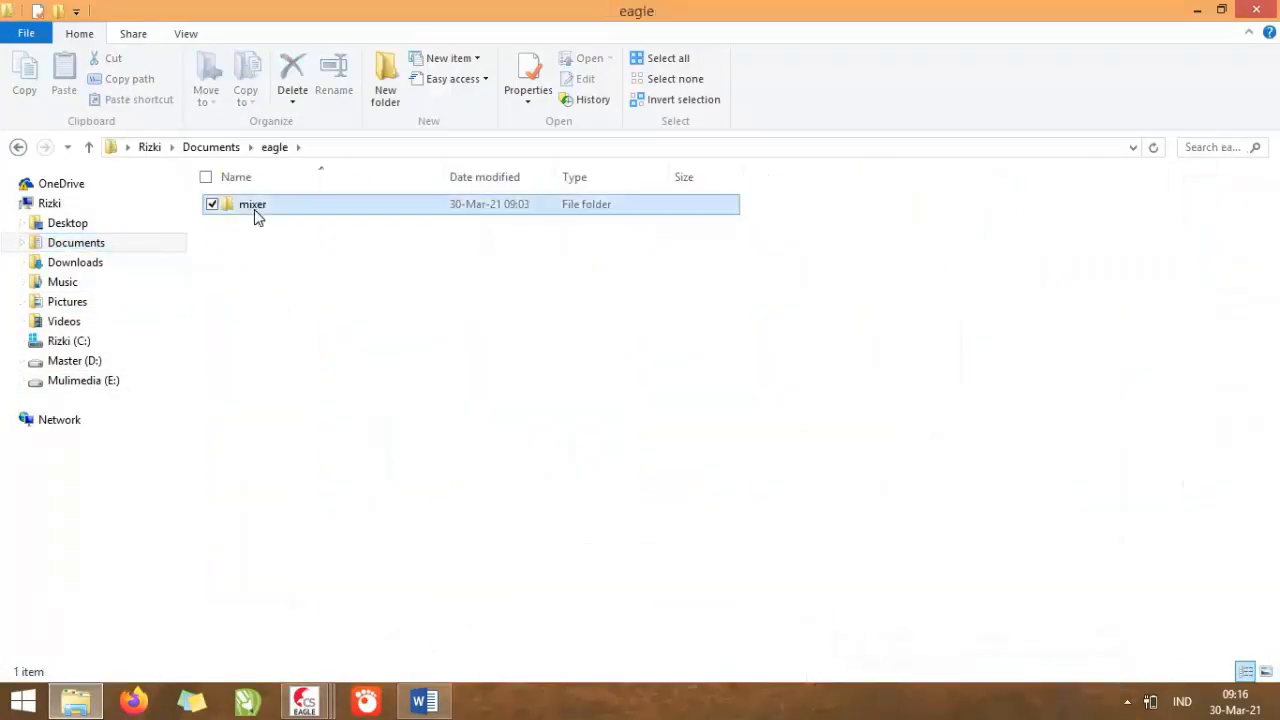
pyautogui.doubleClick(254, 209)
pyautogui.scroll(-15, 466, 497)
pyautogui.scroll(3, 475, 482)
pyautogui.click(600, 380)
pyautogui.moveTo(487, 390); pyautogui.dragTo(487, 332)
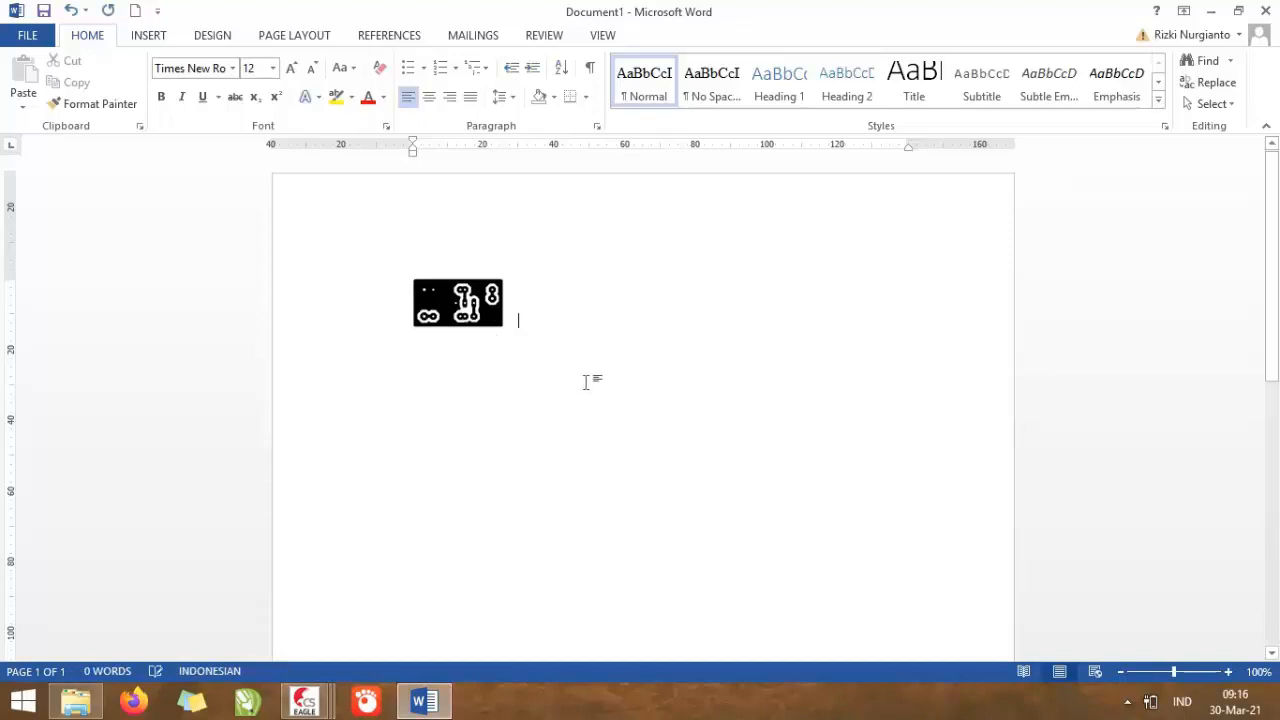
# Insert led sig top.png from the mixer folder into the Word document, beside the bottom-layer image
pyautogui.click(88, 710)
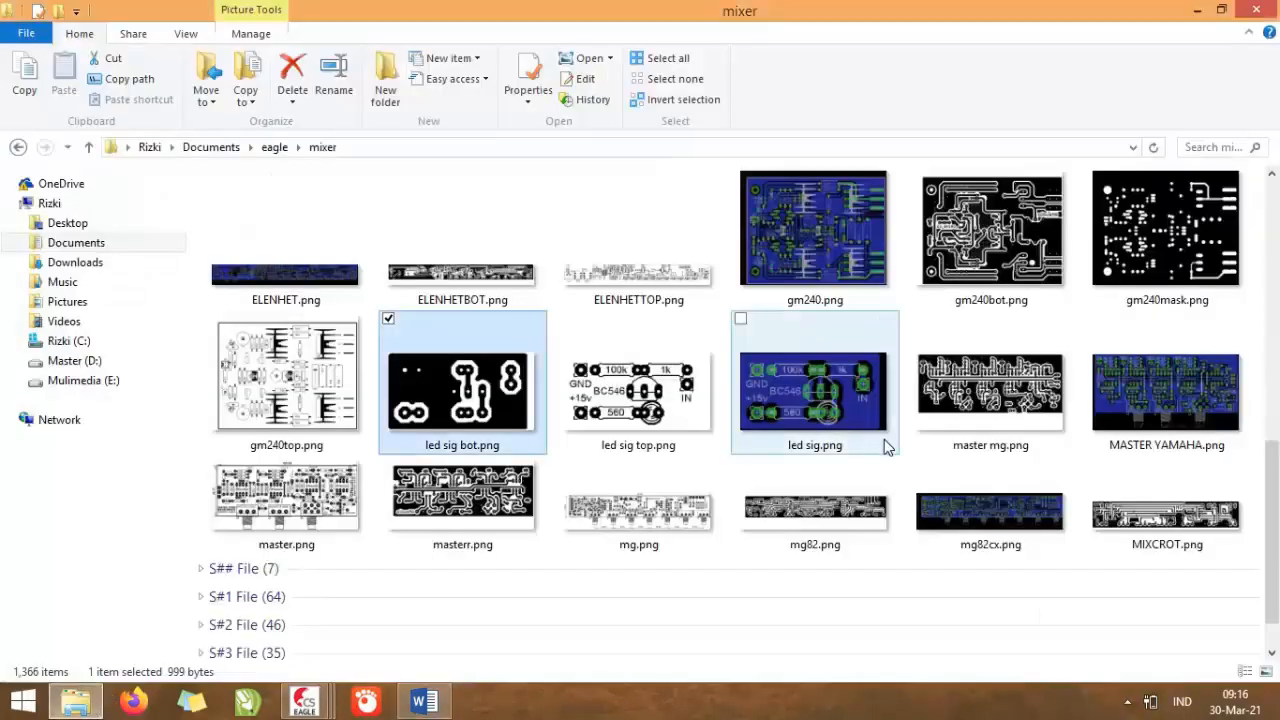
pyautogui.moveTo(826, 412); pyautogui.dragTo(866, 336)
pyautogui.moveTo(670, 347); pyautogui.dragTo(593, 316)
# Flip the led sig top image horizontally so the component layout is mirrored
pyautogui.click(572, 315)
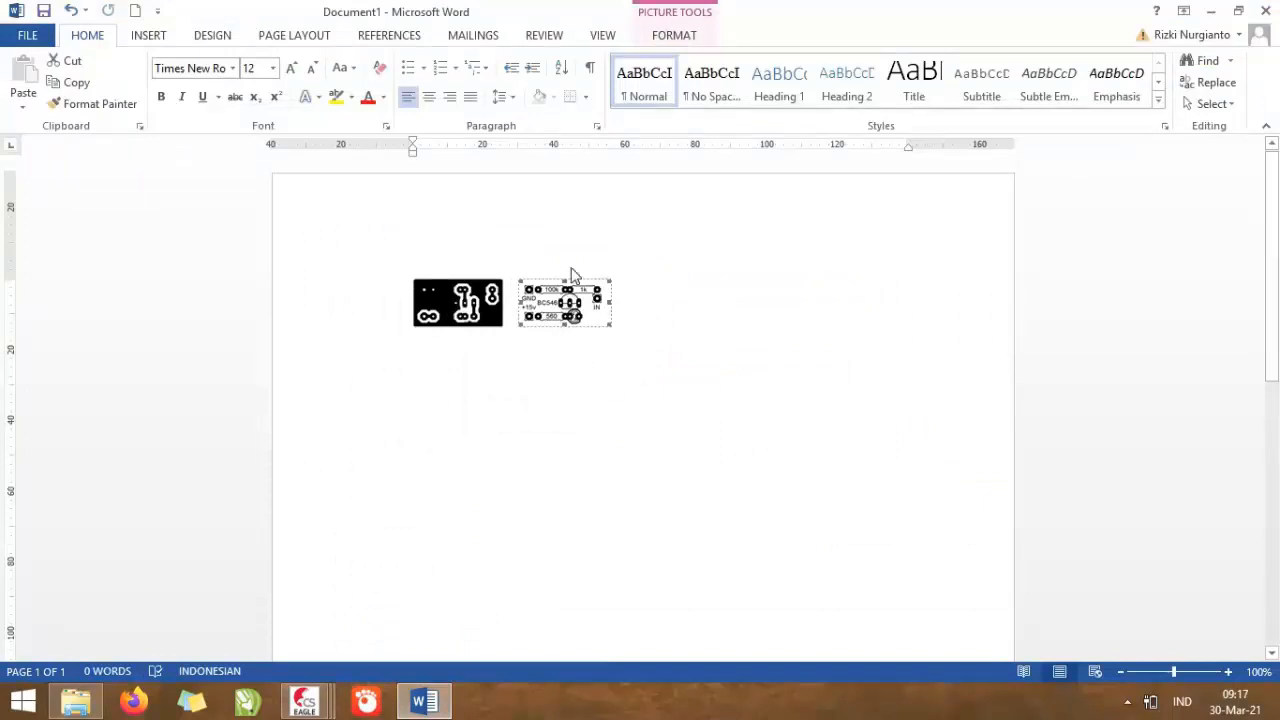
pyautogui.click(676, 48)
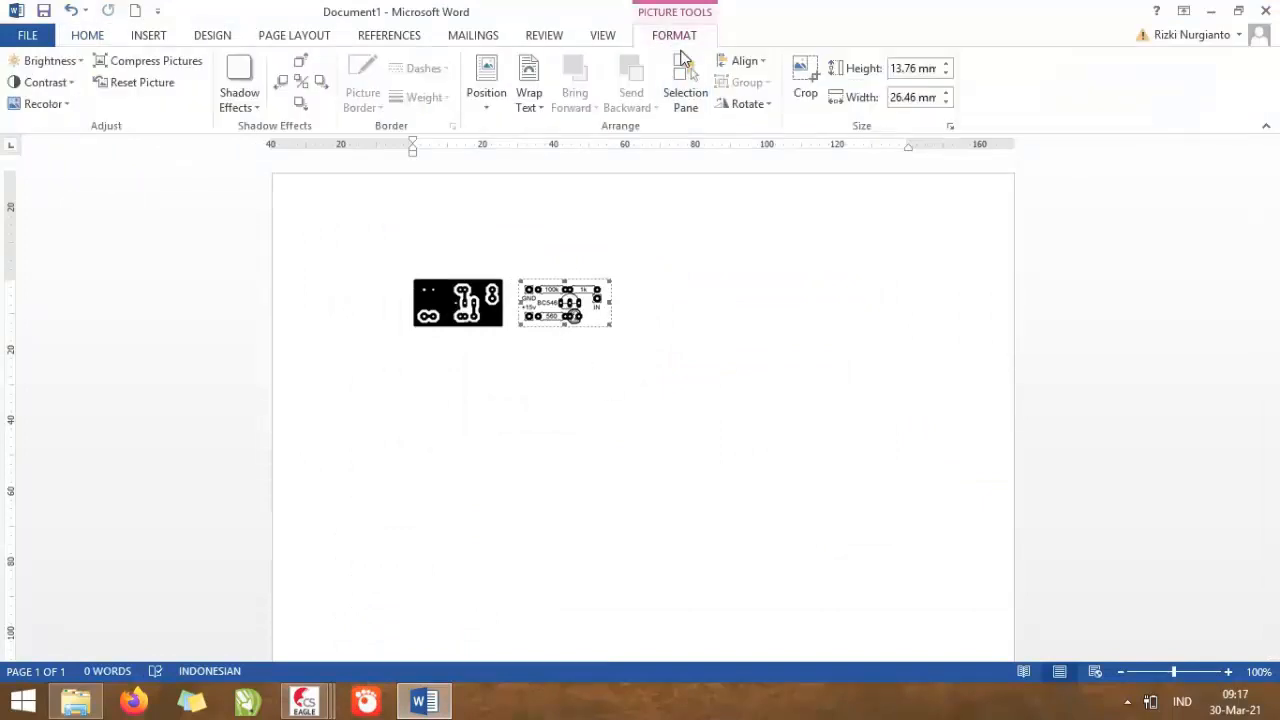
pyautogui.click(748, 104)
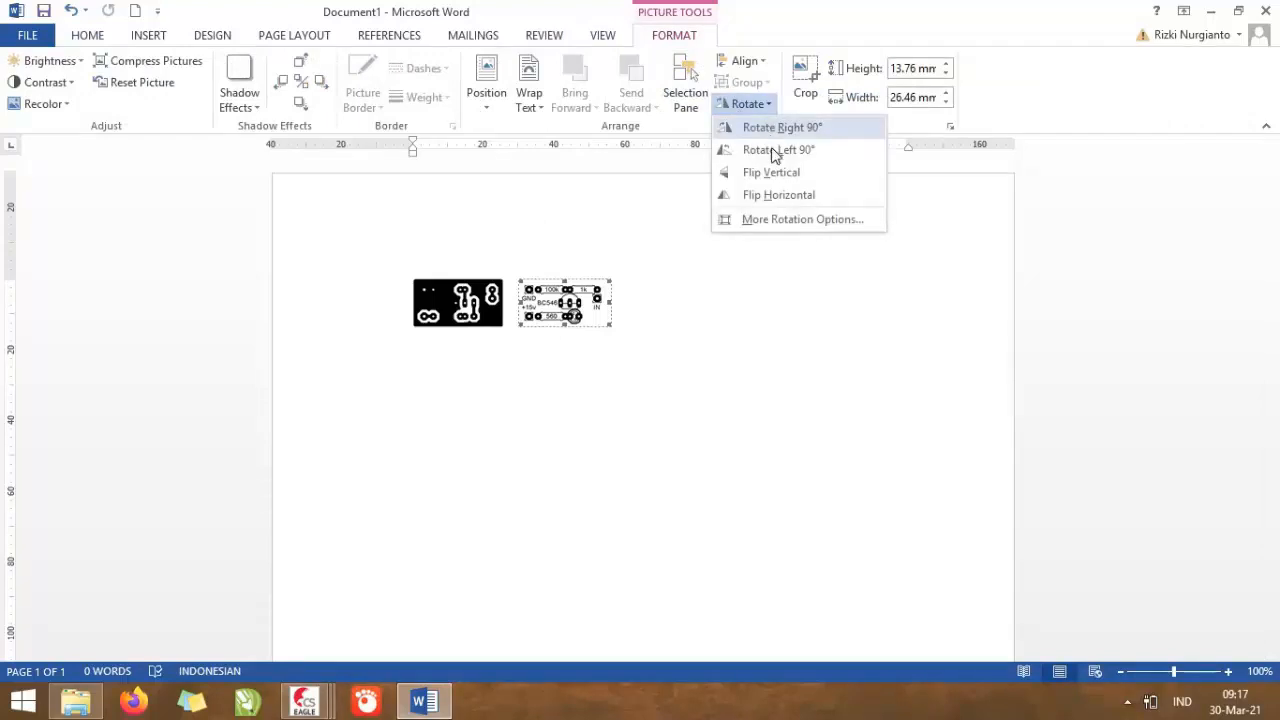
pyautogui.click(771, 197)
pyautogui.click(695, 316)
# Save the Word document as Doc1.pdf in PDF format in the Videos folder, replacing any file of that name
pyautogui.click(32, 36)
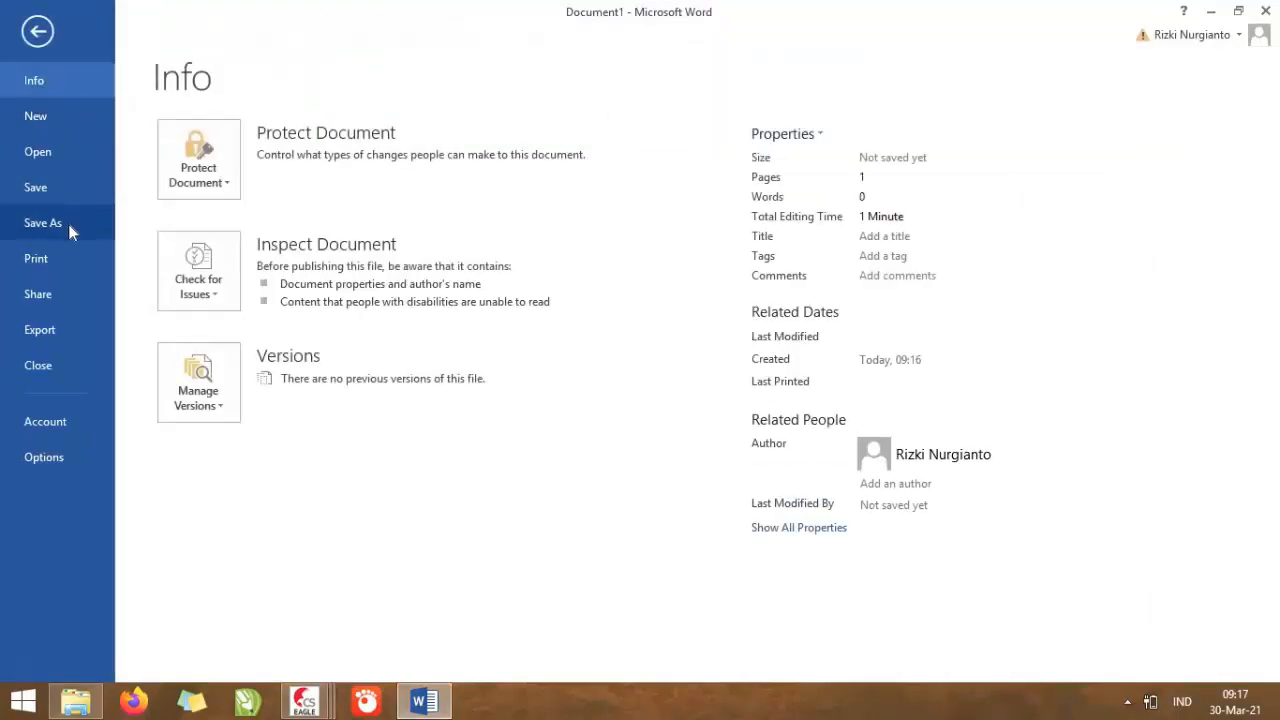
pyautogui.click(69, 226)
pyautogui.click(516, 486)
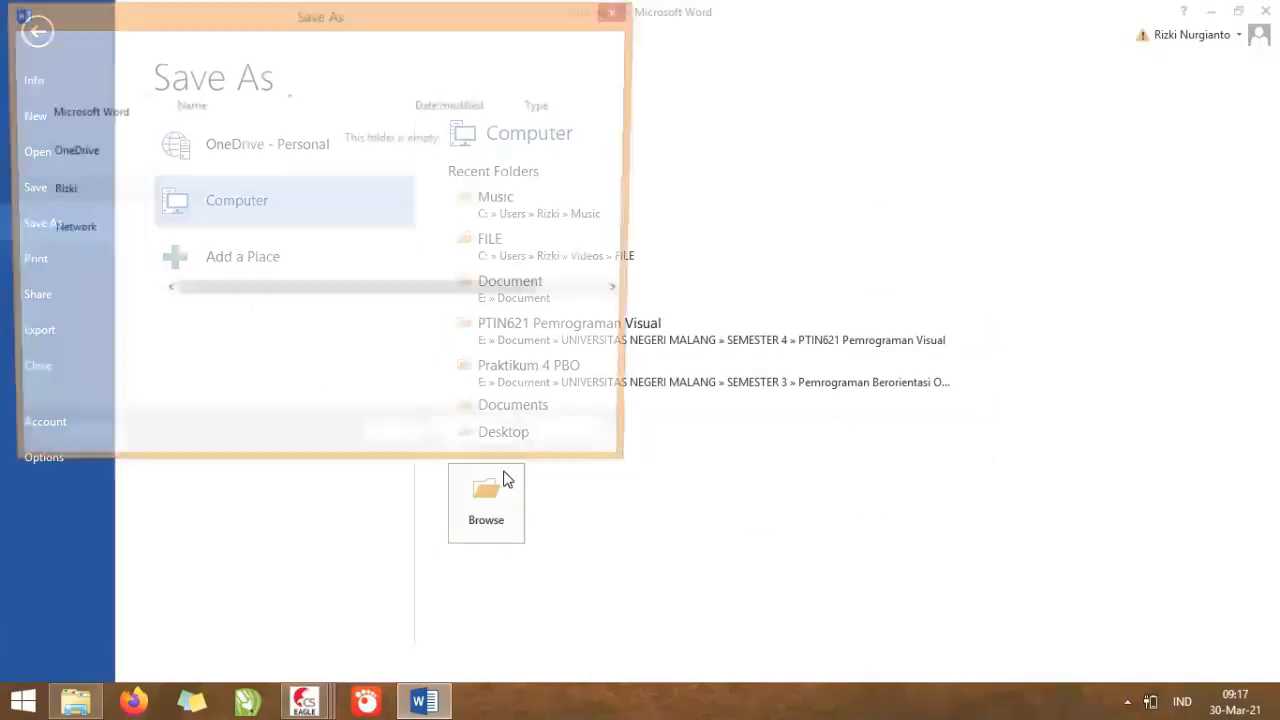
pyautogui.click(80, 243)
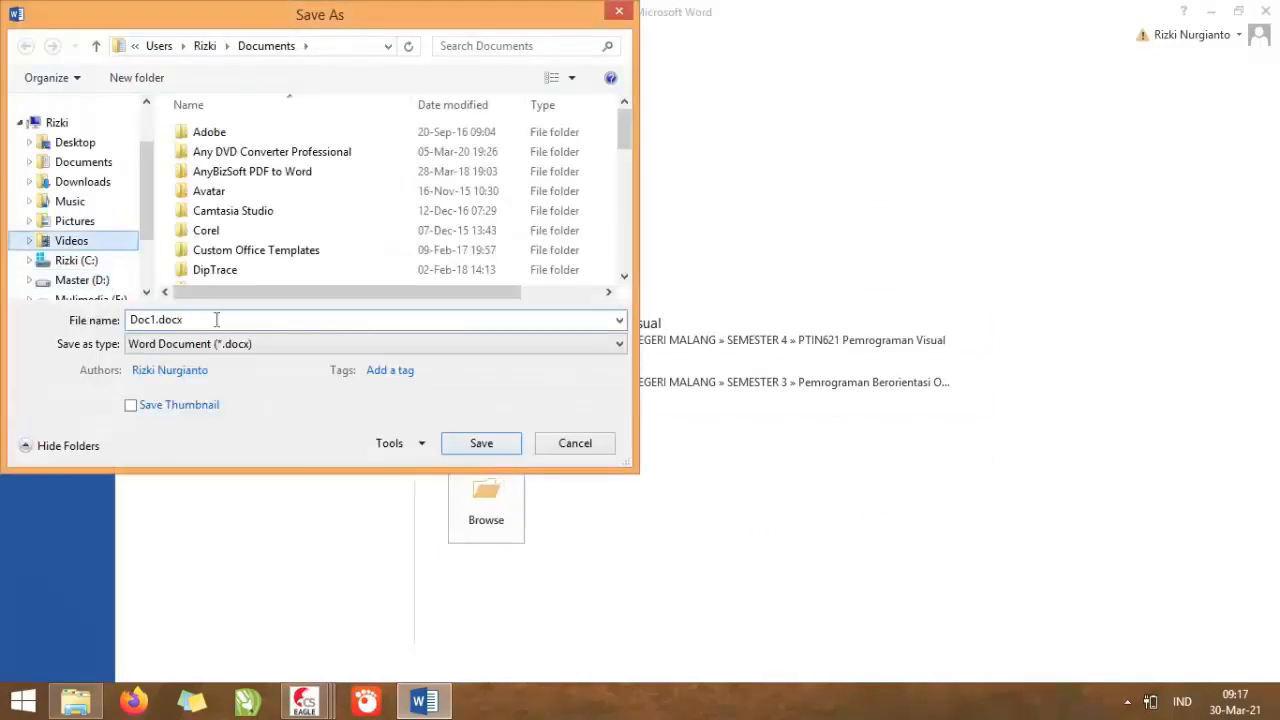
pyautogui.click(271, 340)
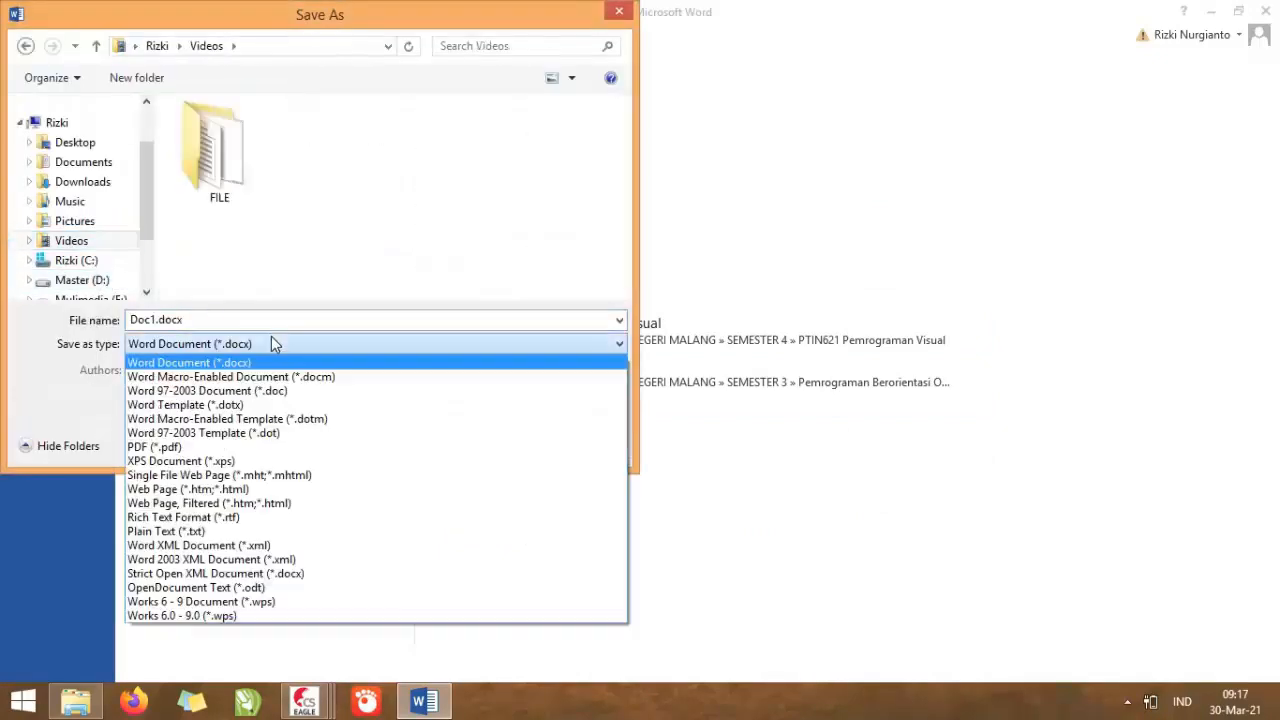
pyautogui.click(240, 452)
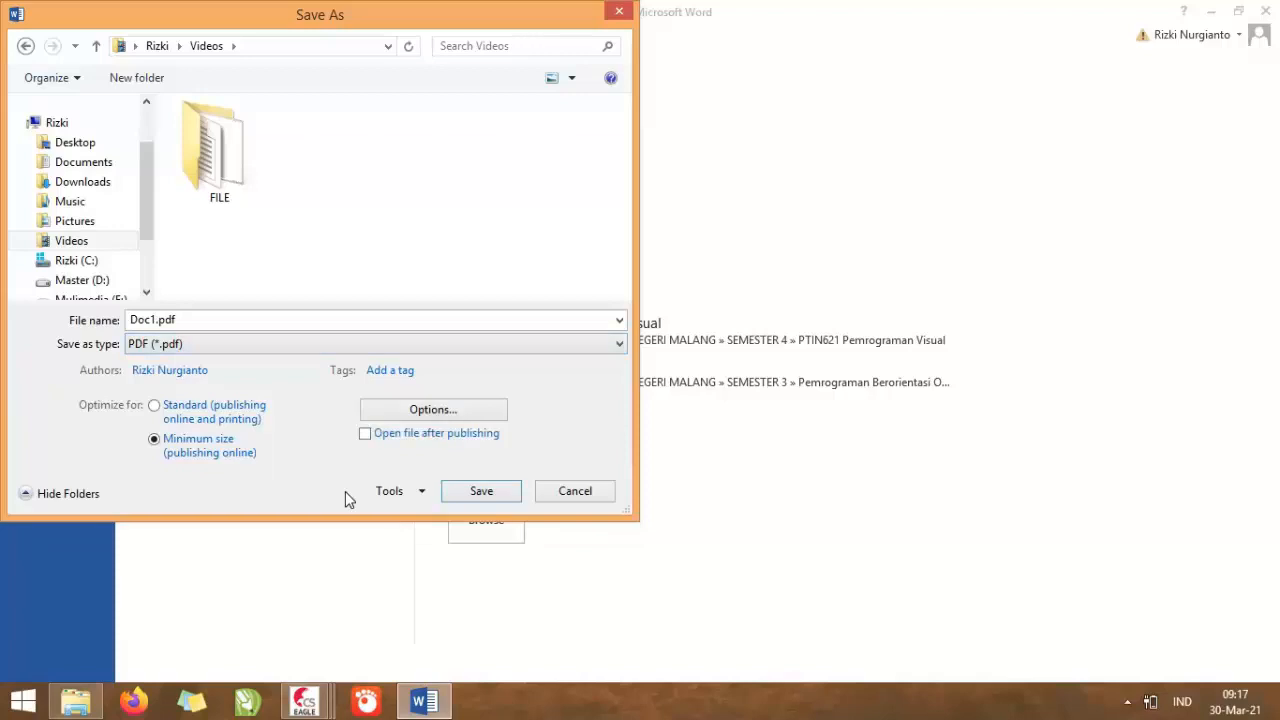
pyautogui.click(482, 493)
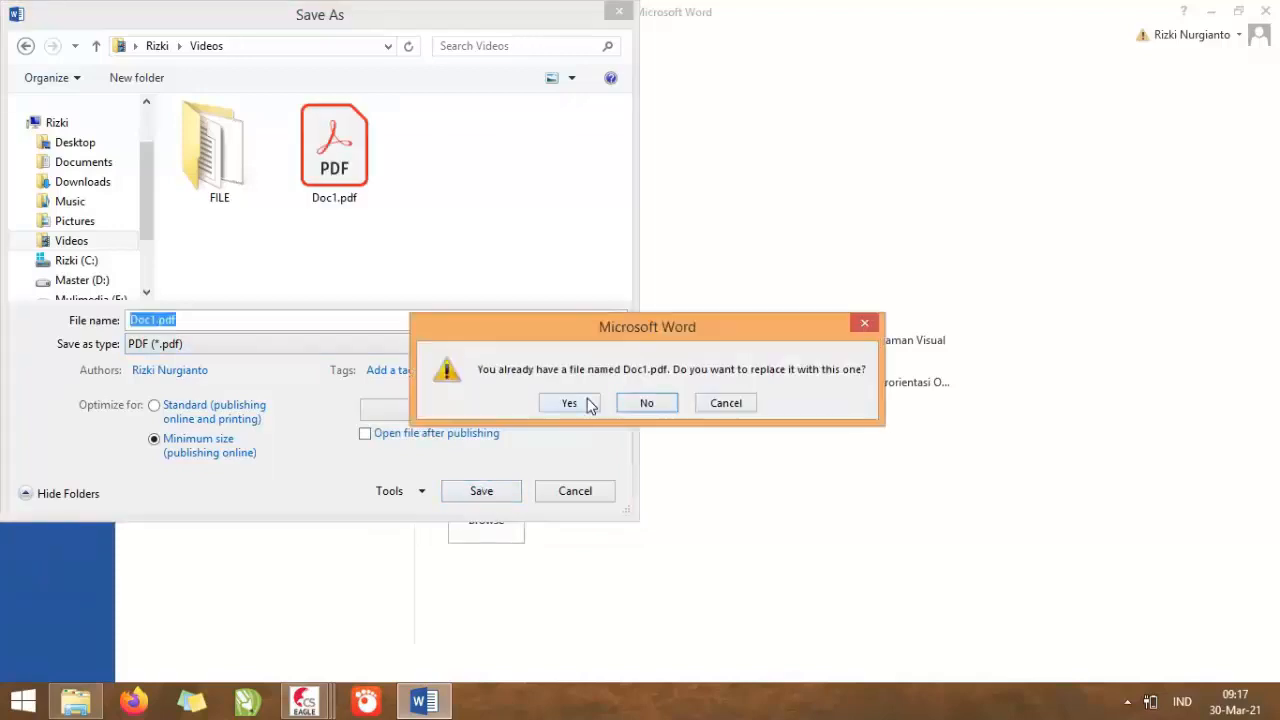
pyautogui.click(588, 404)
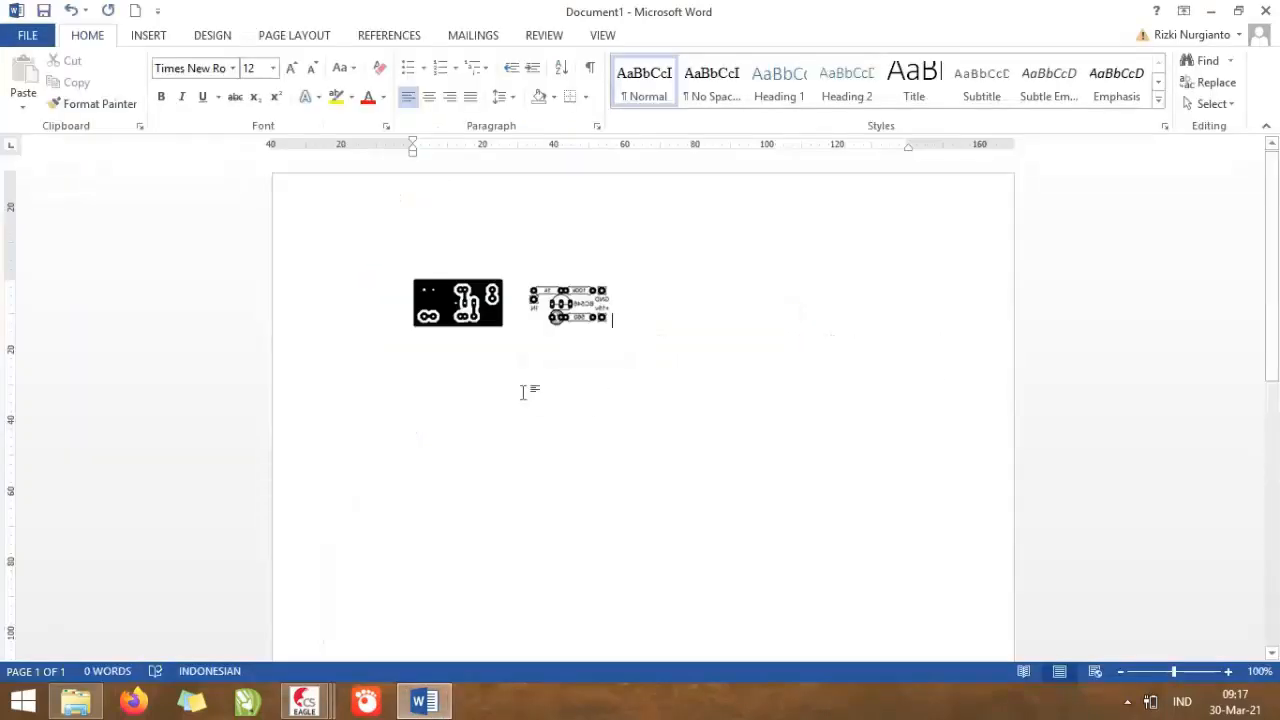
# Open Doc1.pdf from the Videos folder in Adobe Acrobat Reader to view the exported layout
pyautogui.click(76, 701)
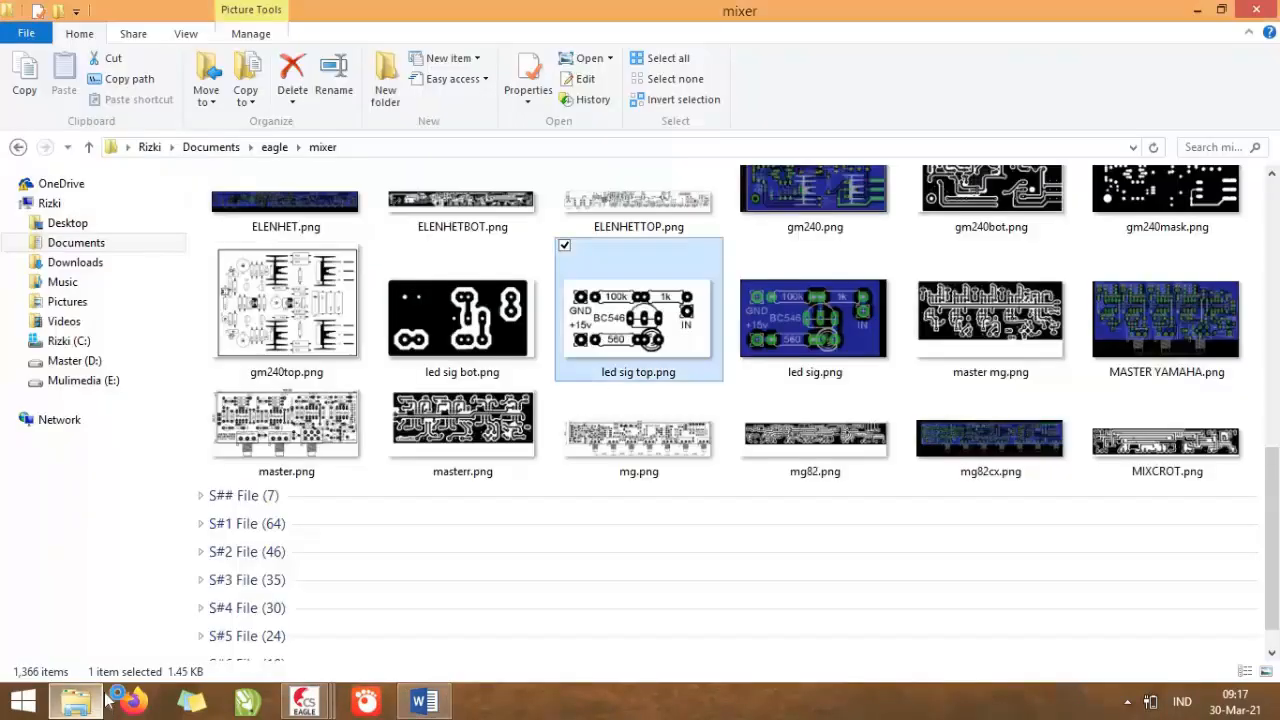
pyautogui.click(113, 320)
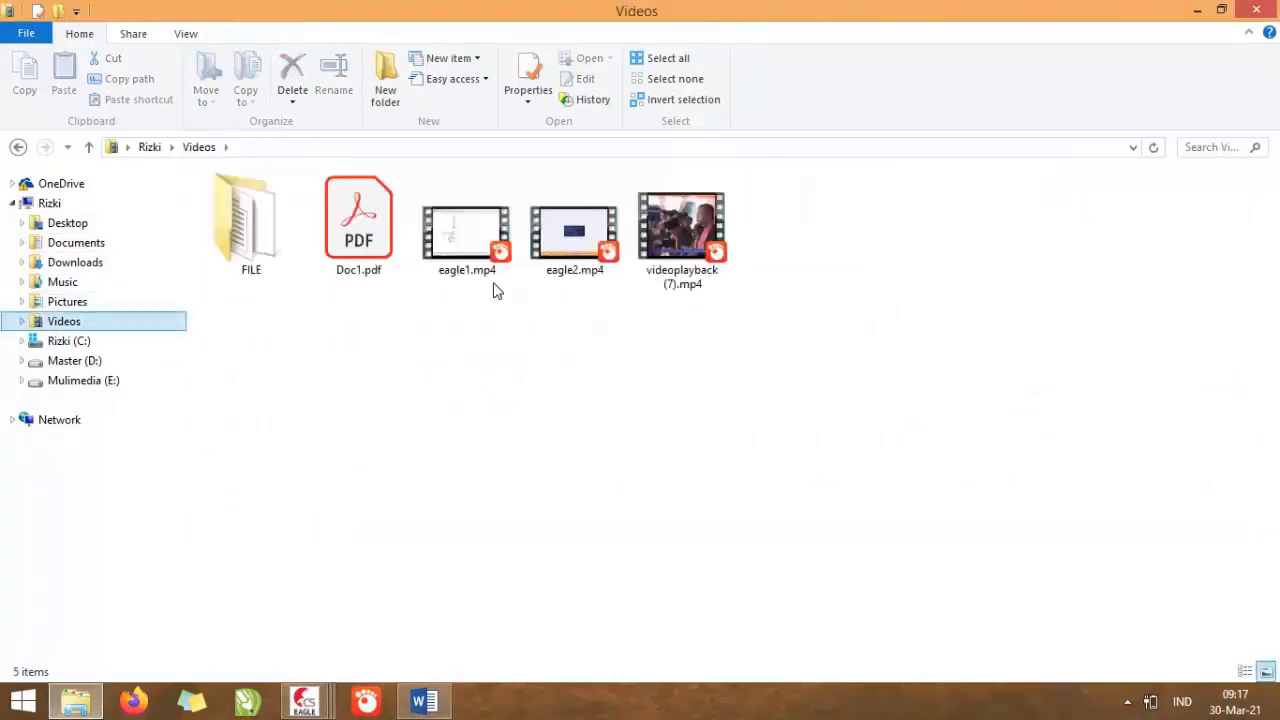
pyautogui.click(372, 247)
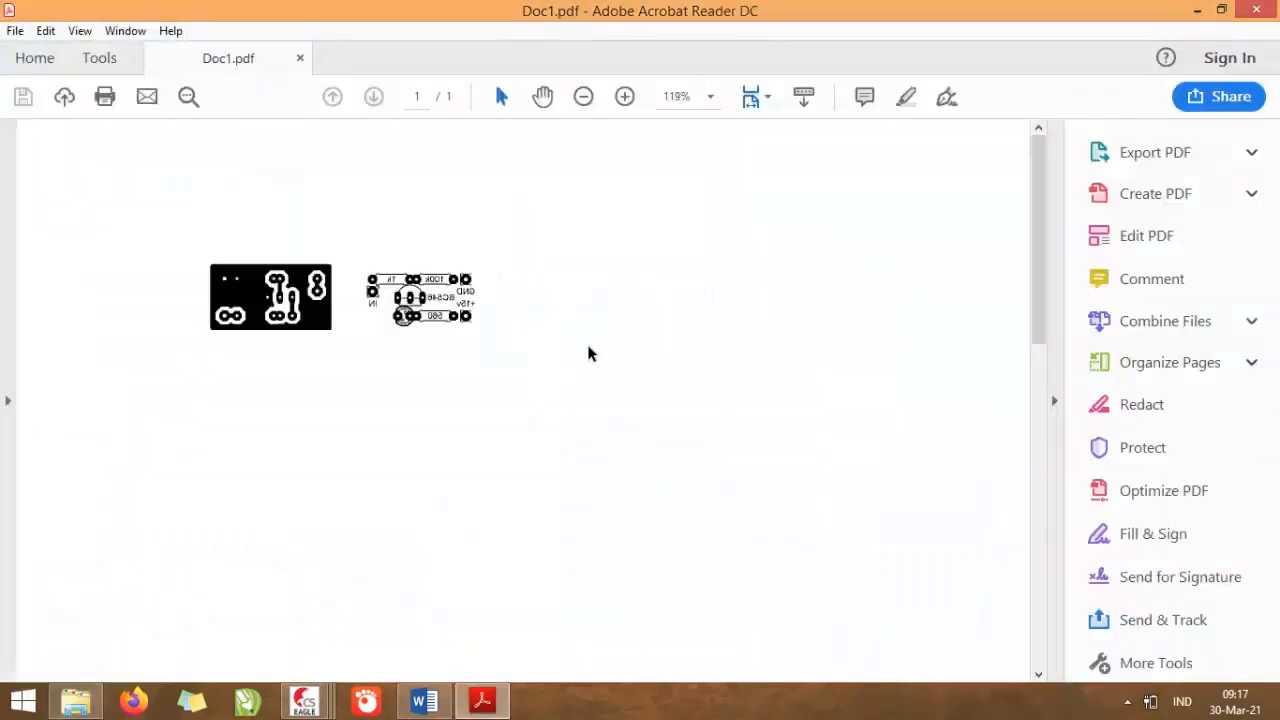
# Open the CorelDRAW export Untitled-1.pdf from the Mulimedia (E:) drive in Adobe Acrobat Reader
pyautogui.click(75, 700)
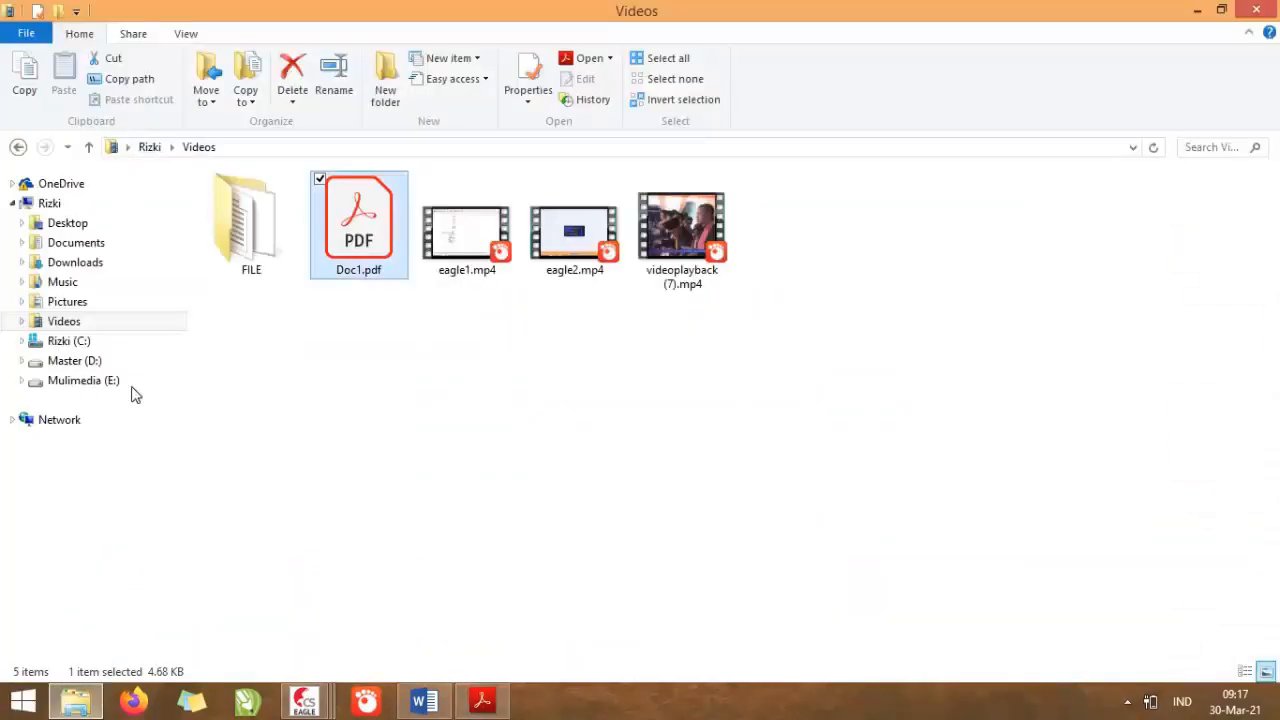
pyautogui.click(160, 388)
pyautogui.click(474, 514)
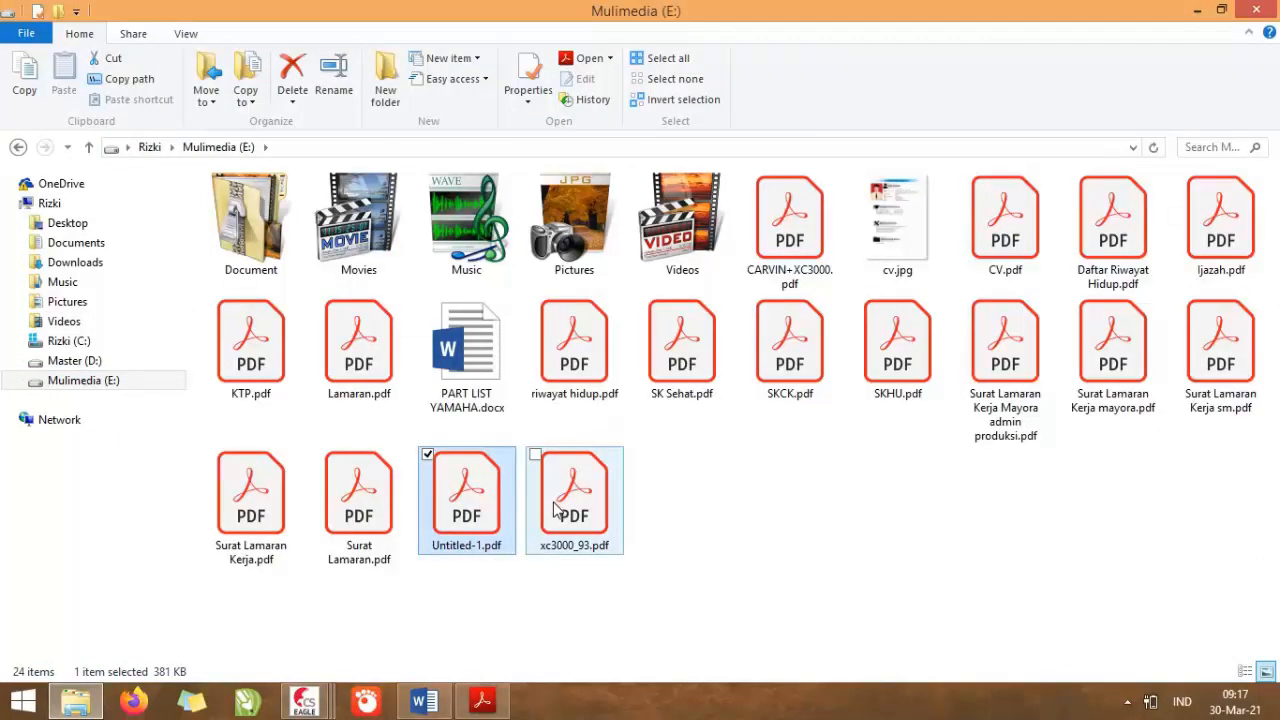
pyautogui.press('Return')
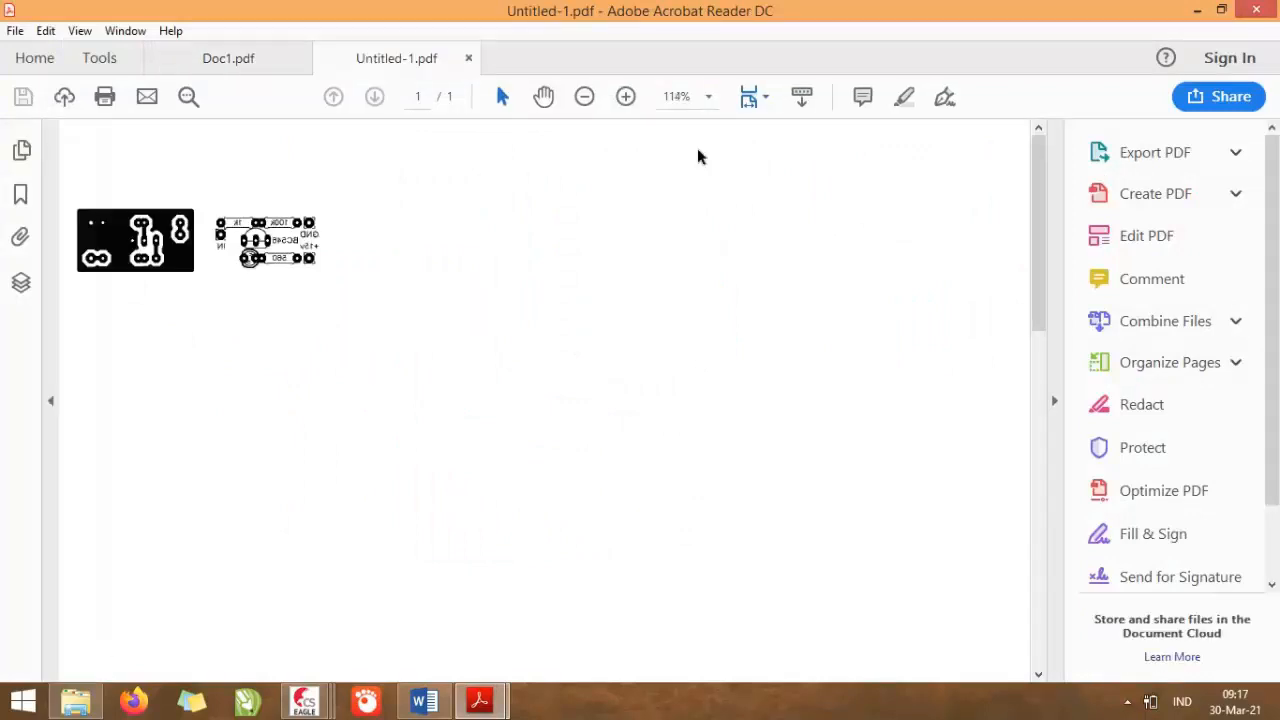
# Set the zoom of both Untitled-1.pdf and Doc1.pdf to 100% for a like-for-like comparison
pyautogui.click(712, 96)
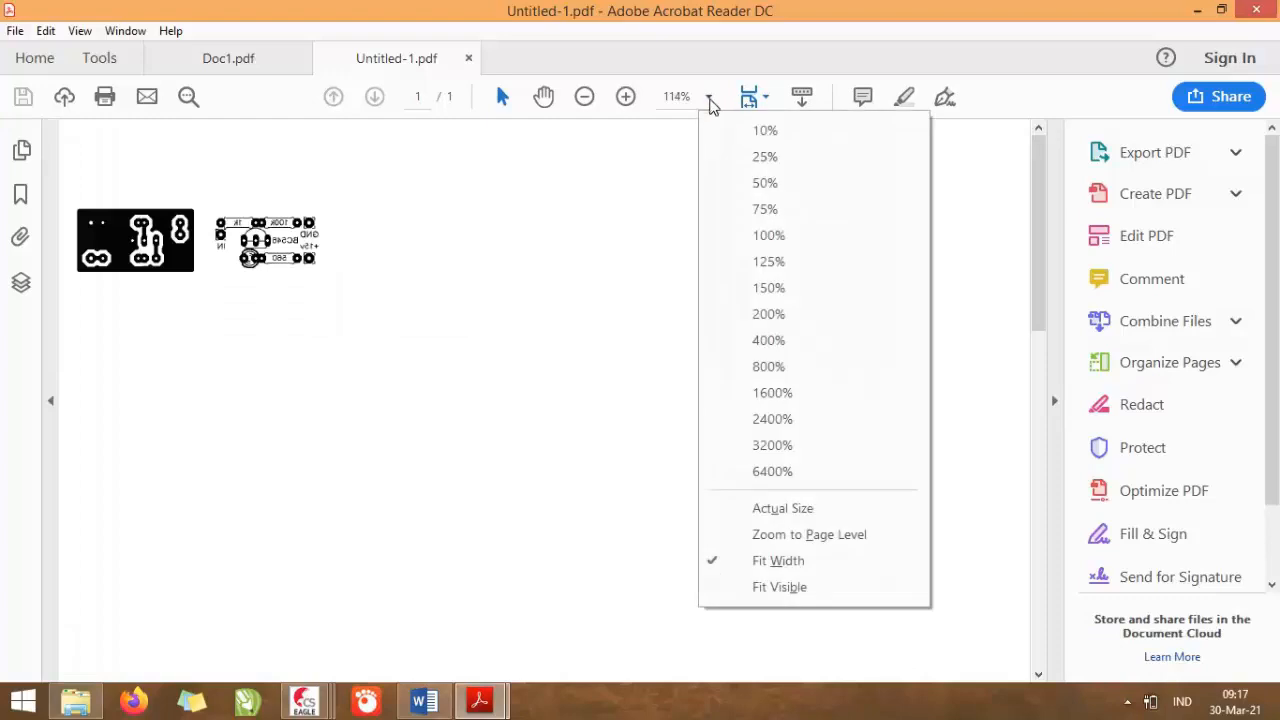
pyautogui.click(778, 238)
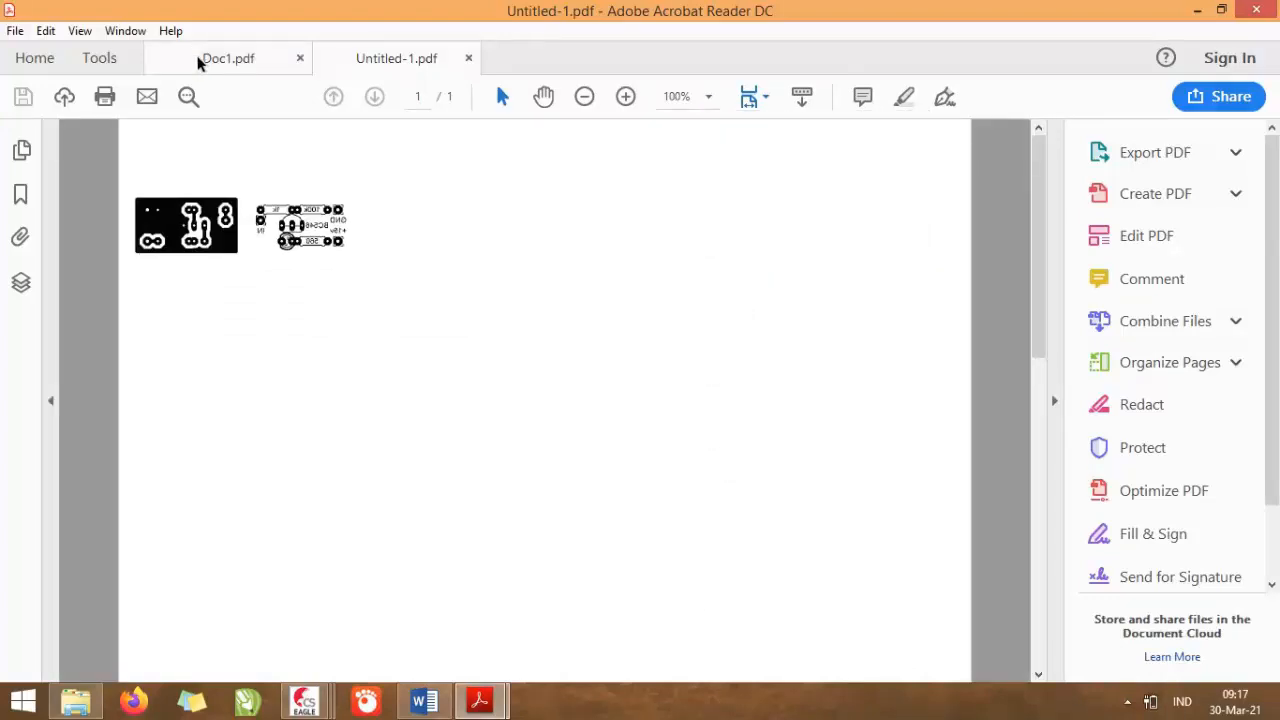
pyautogui.click(197, 58)
pyautogui.click(708, 96)
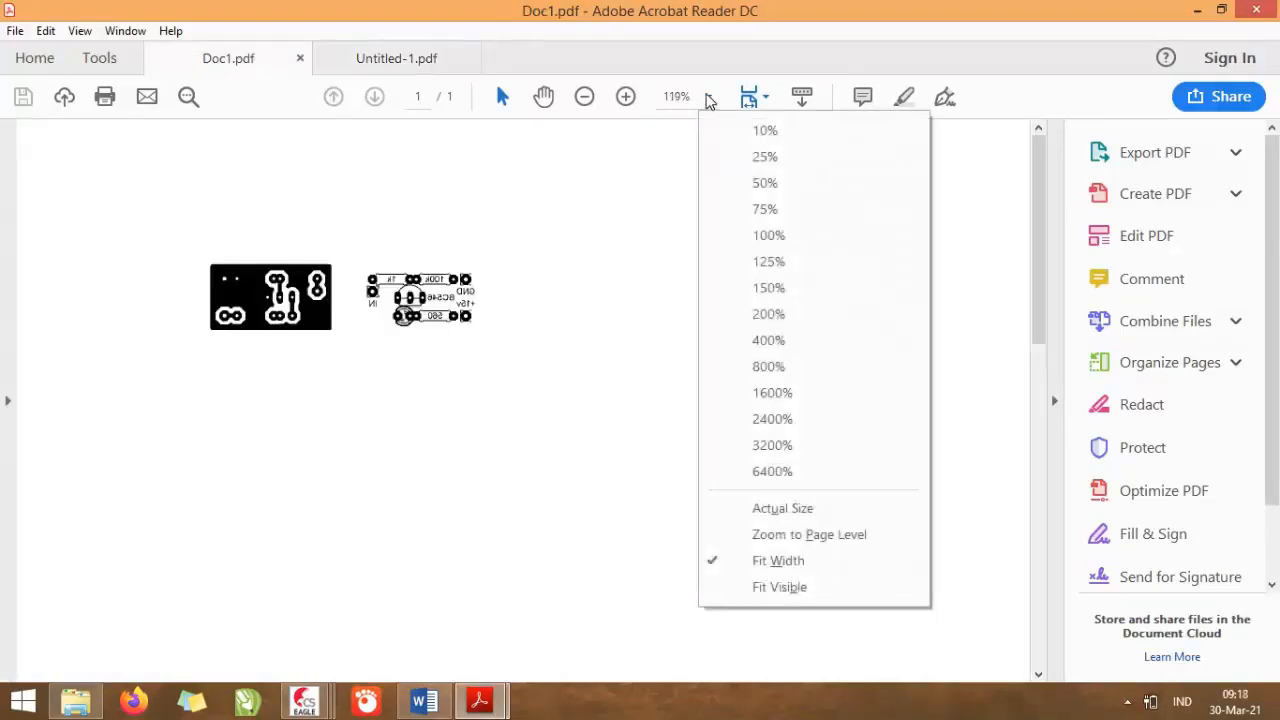
pyautogui.click(766, 234)
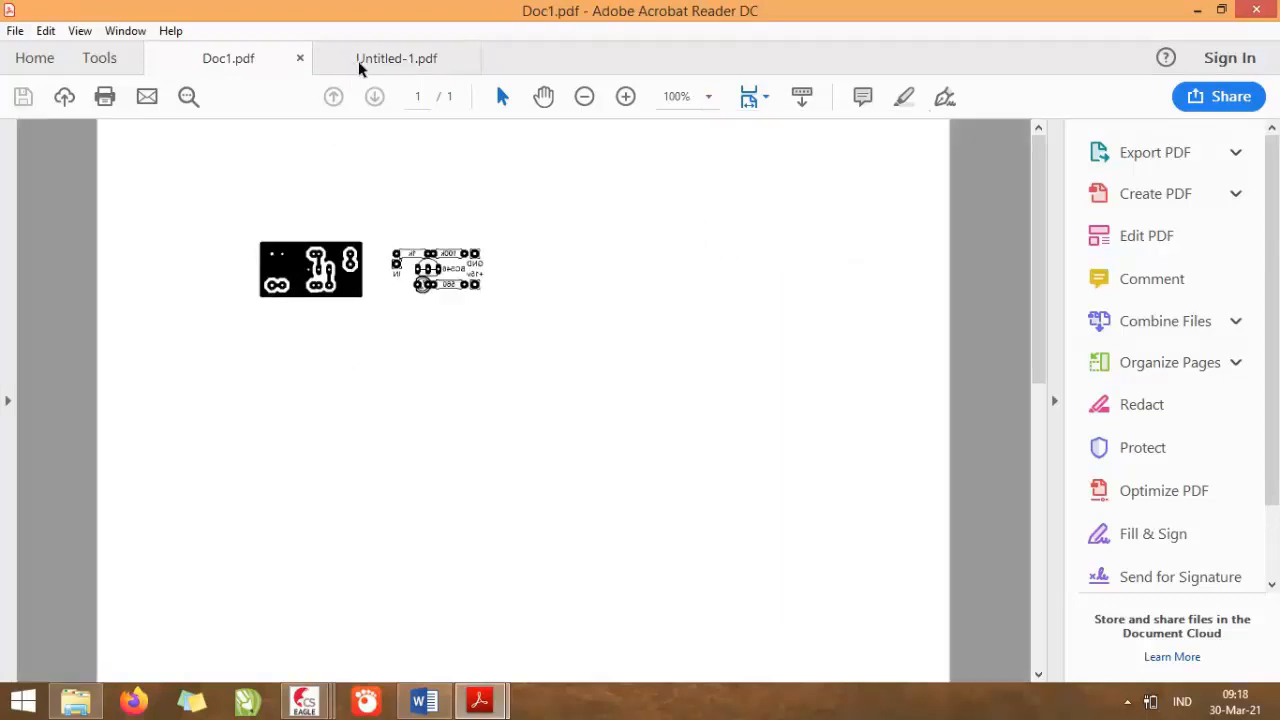
# Switch back and forth between Doc1.pdf and Untitled-1.pdf to compare the printed size of the board images
pyautogui.hotkey('ctrl', 'Tab')
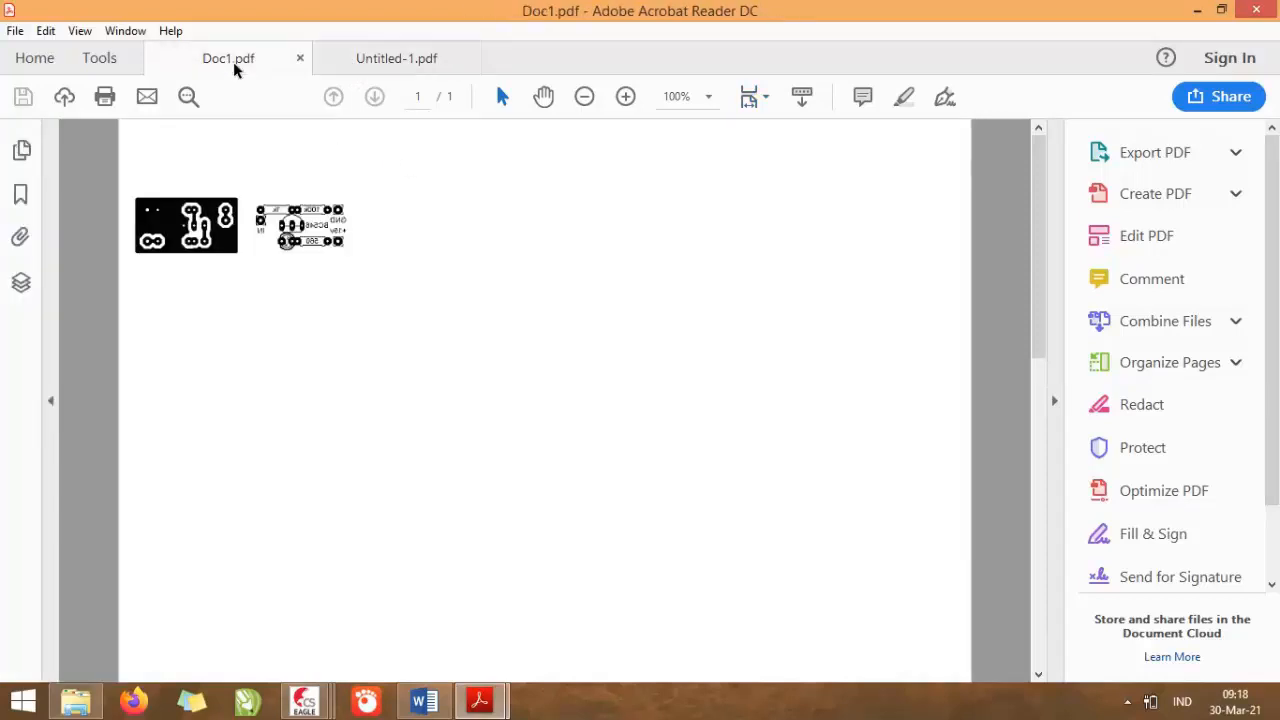
pyautogui.click(235, 66)
pyautogui.click(372, 68)
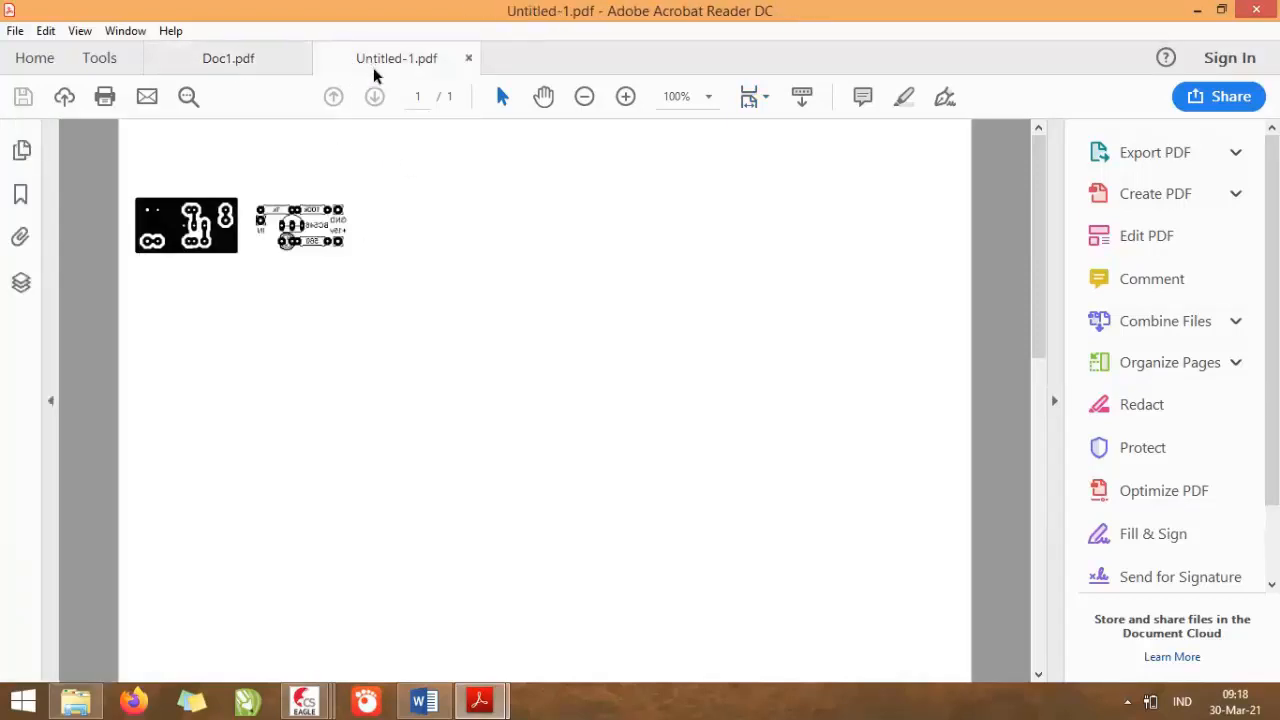